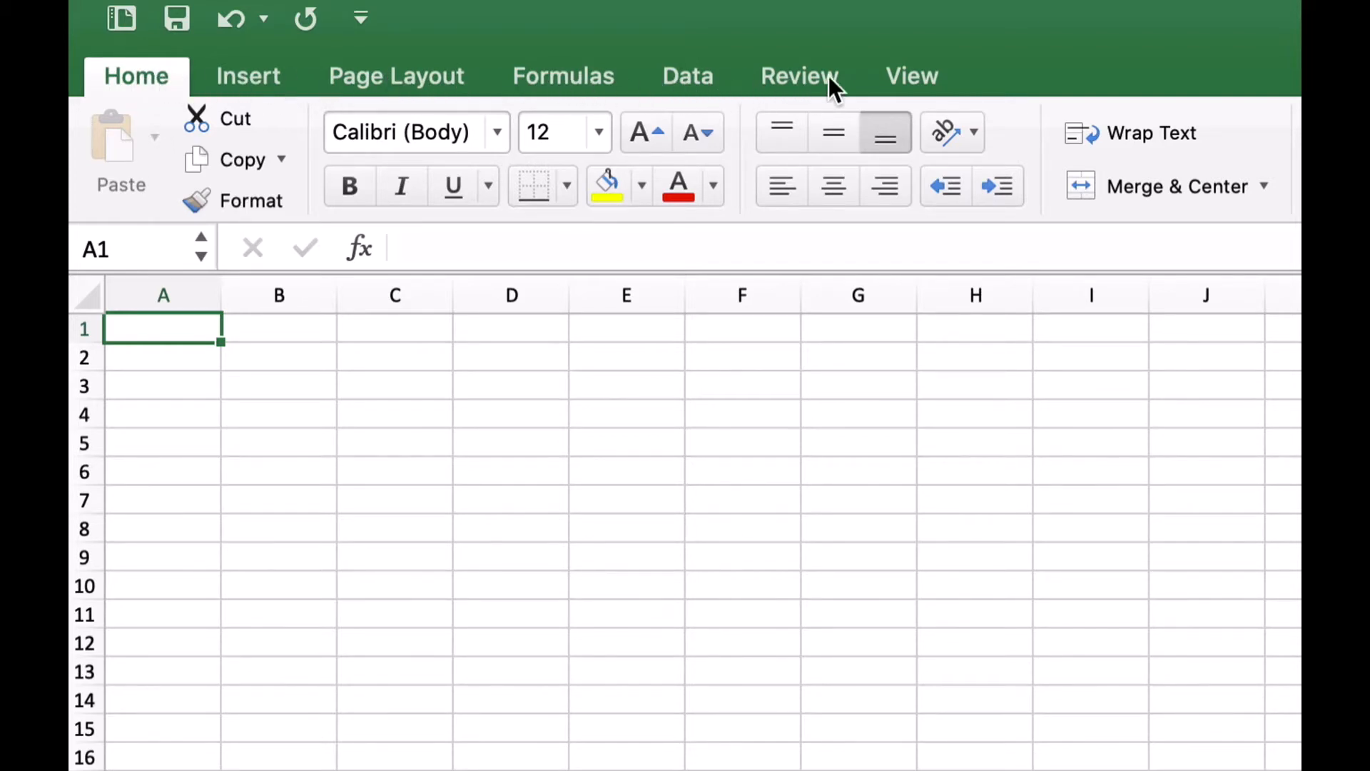
click(246, 71)
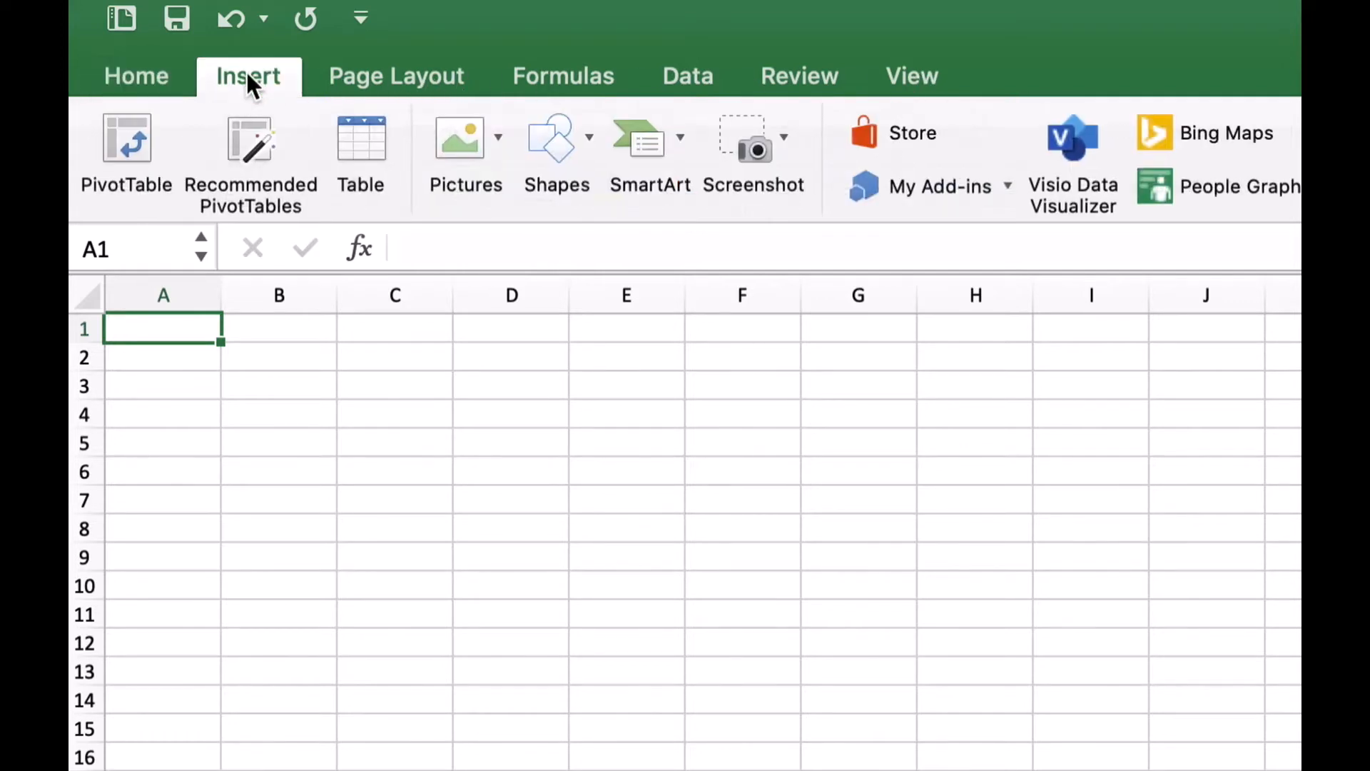
click(376, 70)
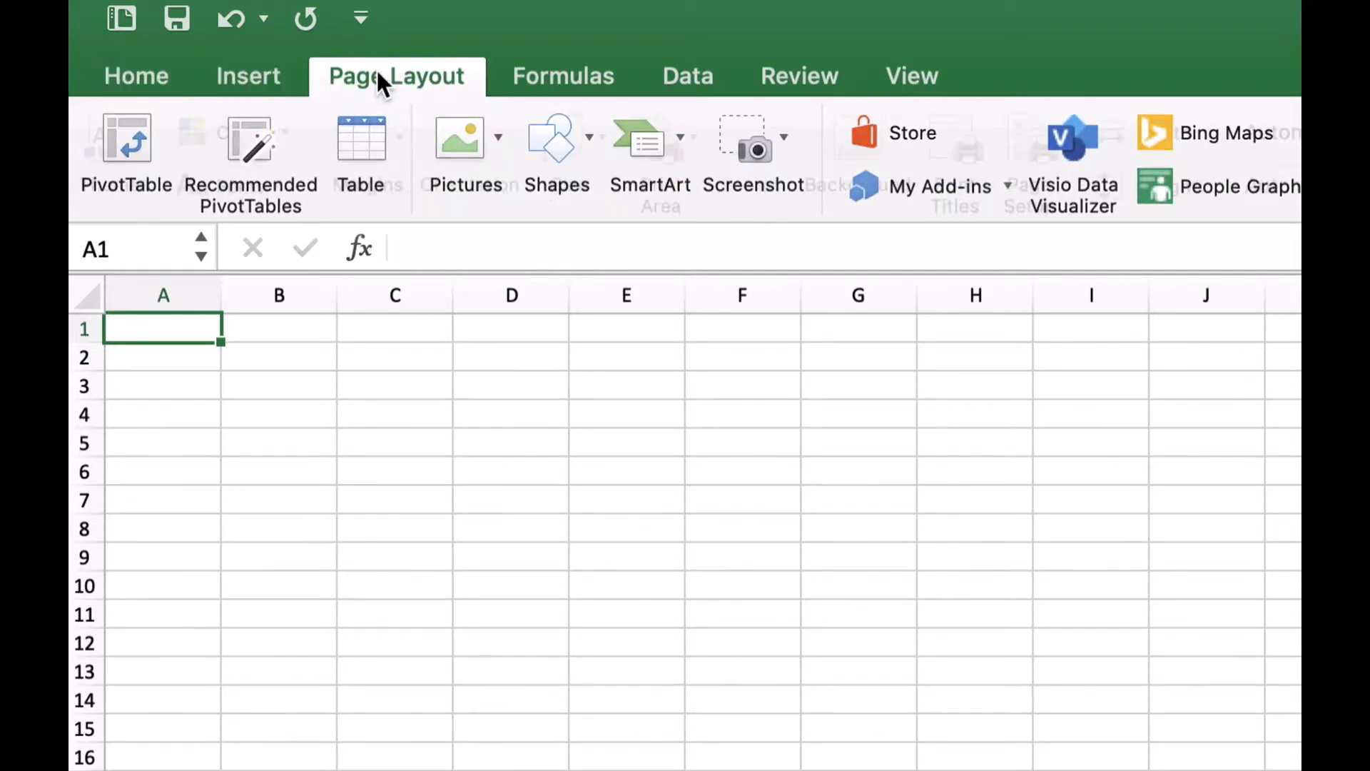
click(555, 76)
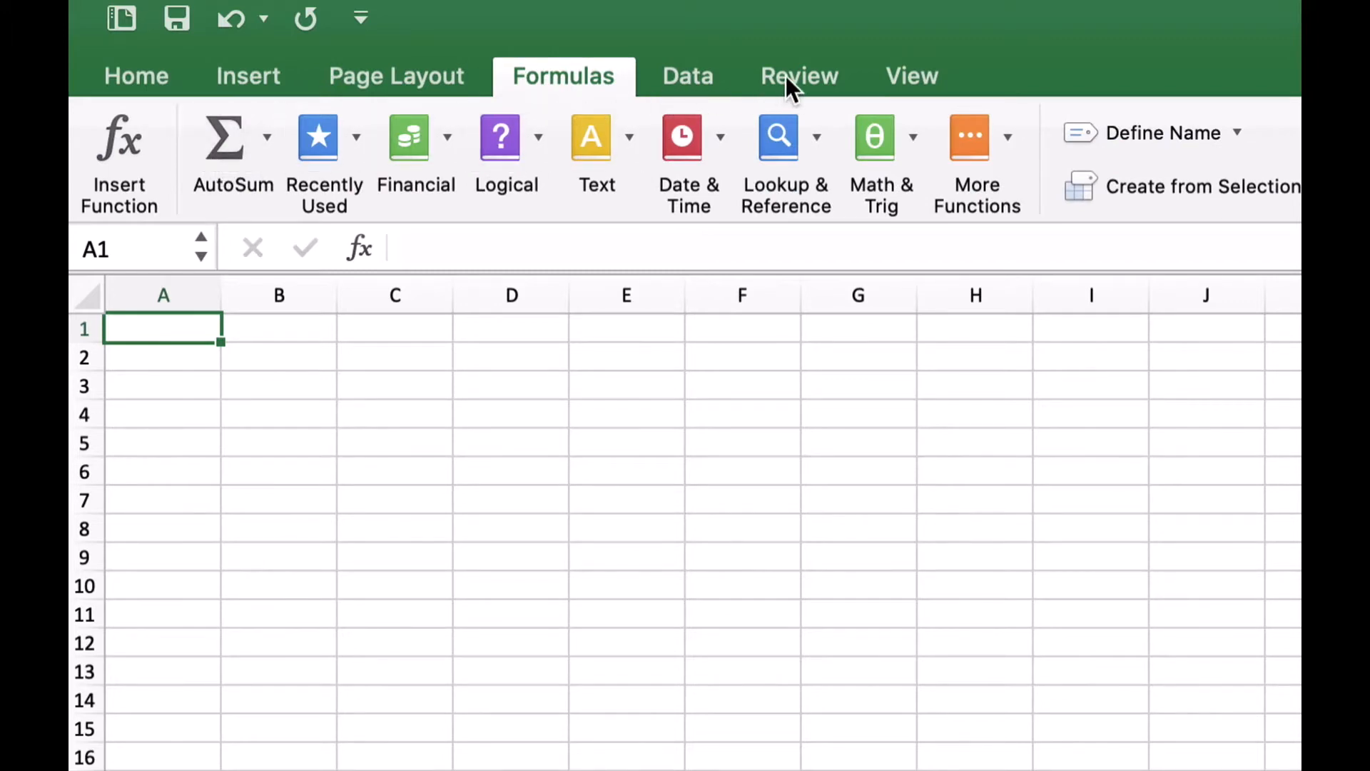
click(142, 74)
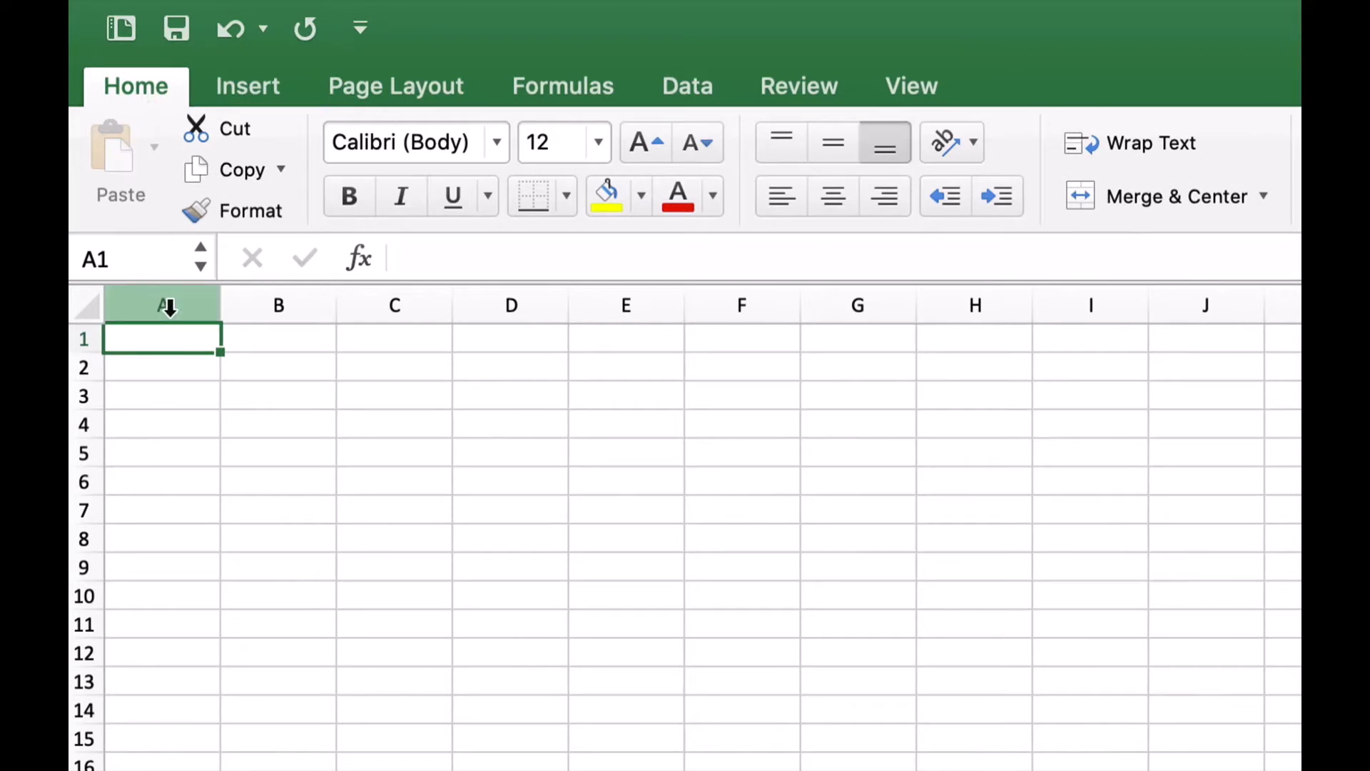
Step: Select the entire columns A, B and C one at a time, finishing on cell A1
click(269, 305)
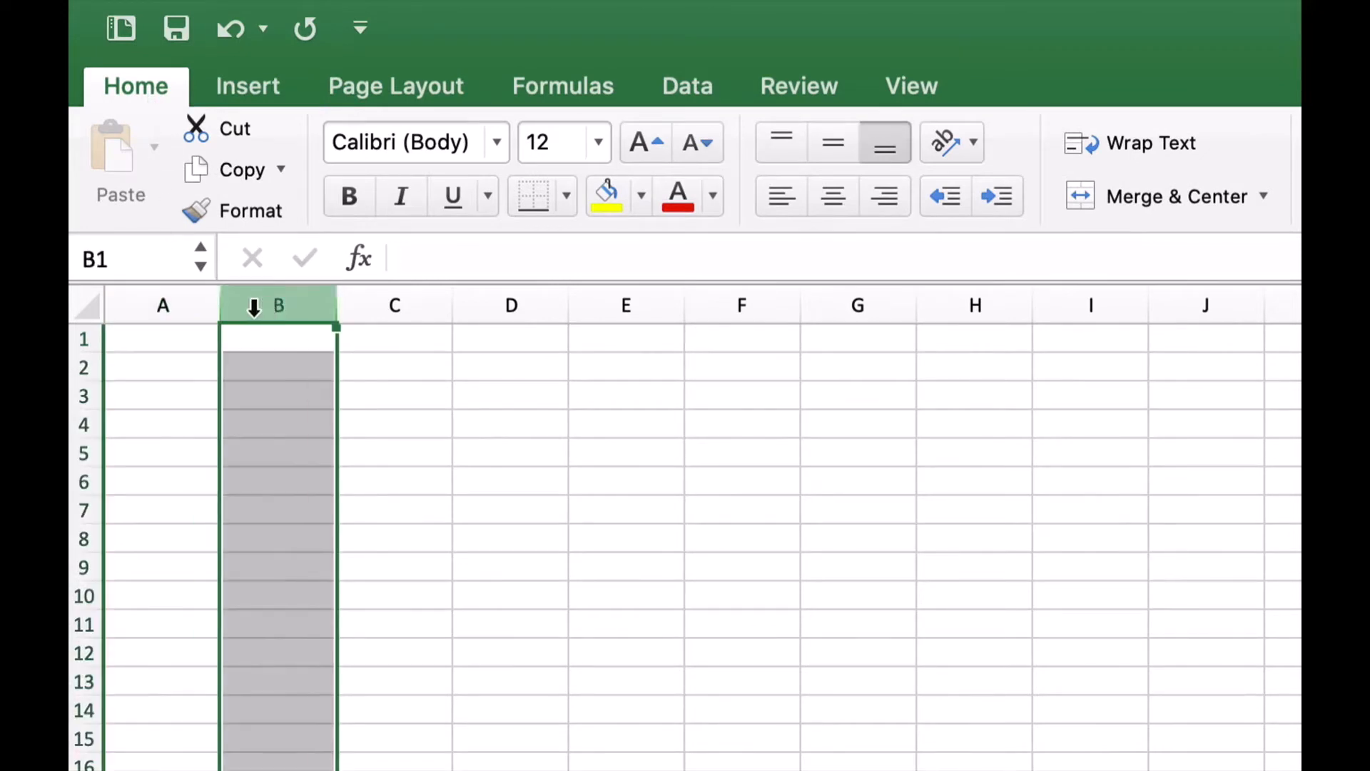
click(201, 306)
click(264, 304)
click(373, 306)
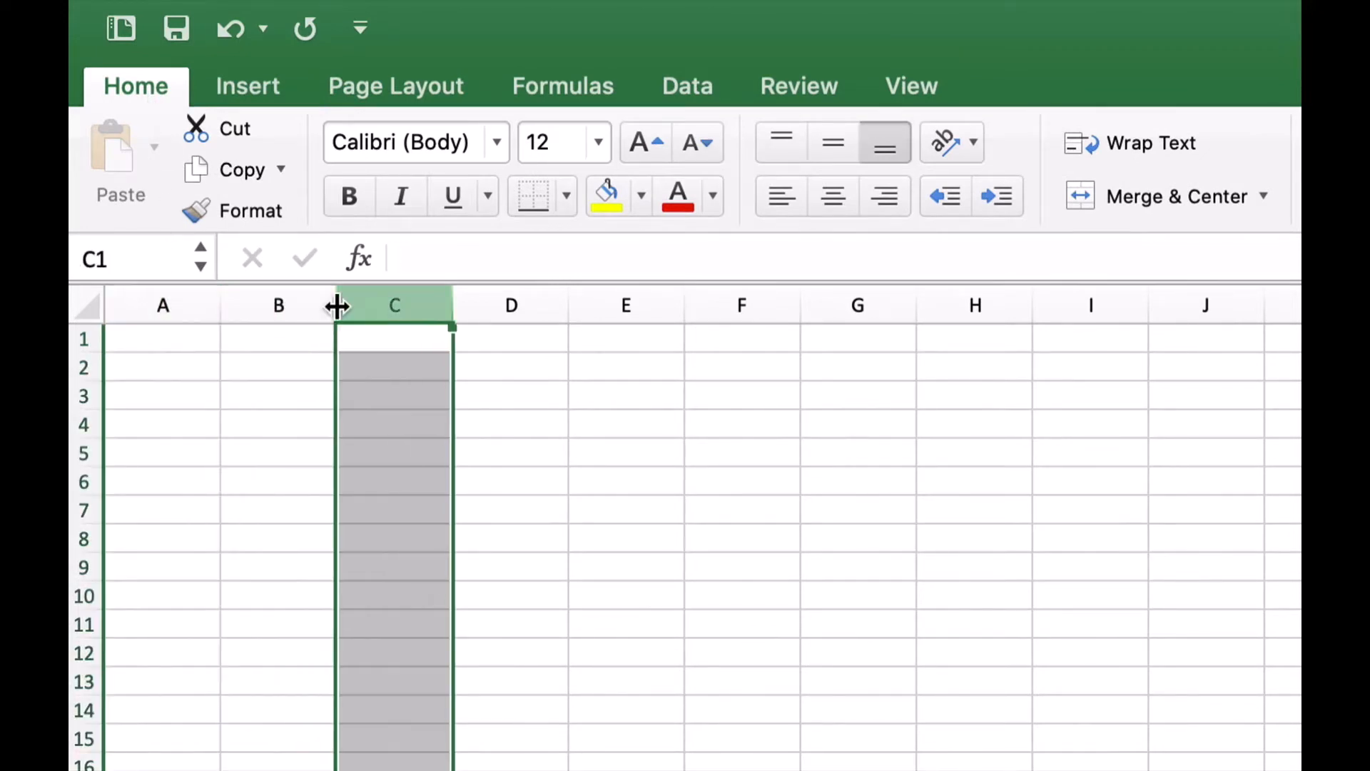
click(199, 306)
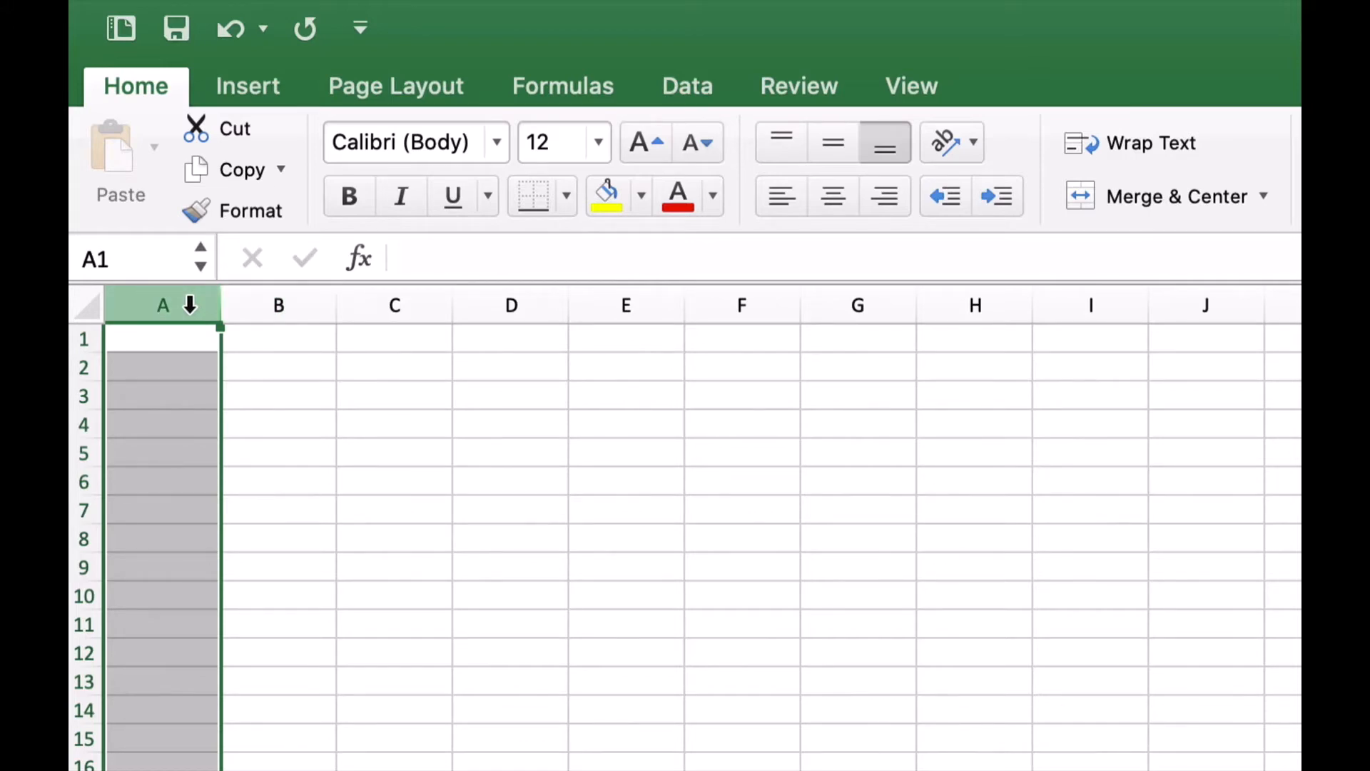
click(179, 337)
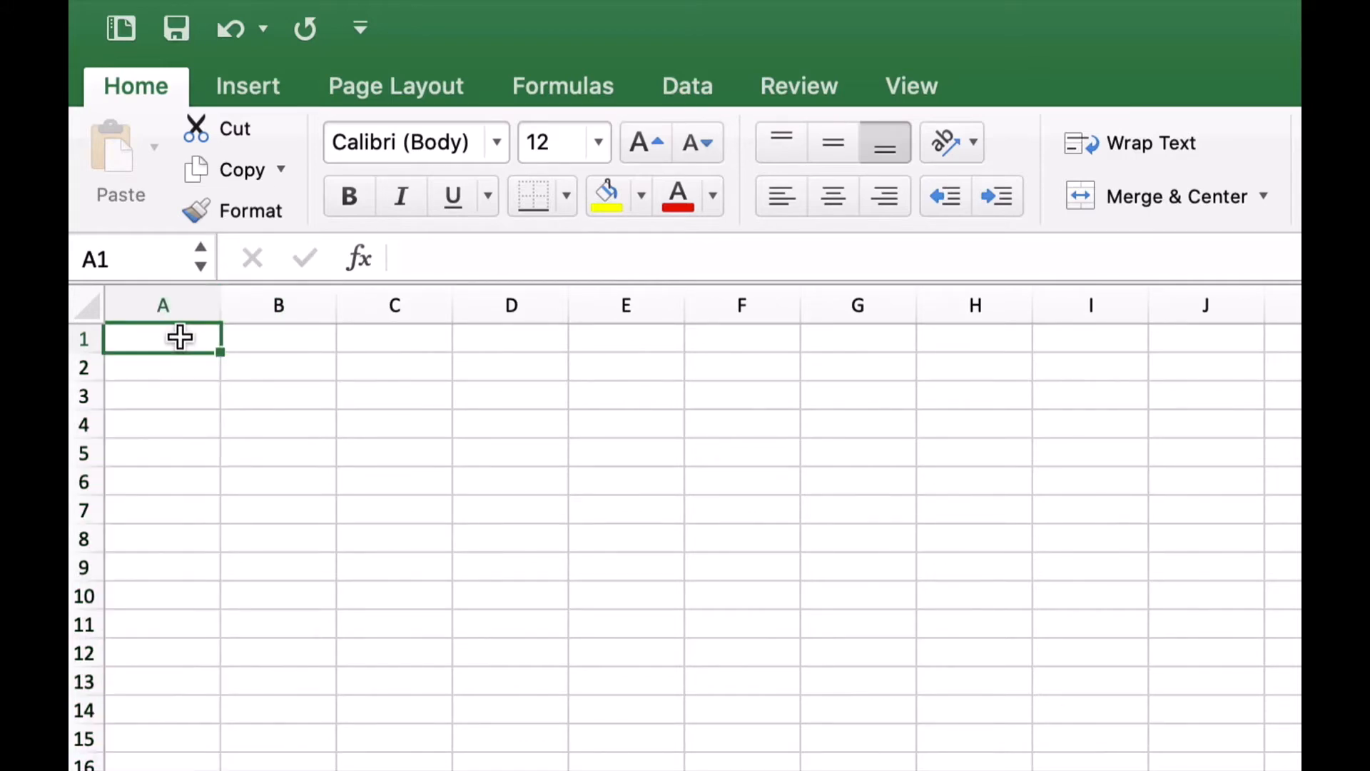
Step: Select the entire rows 1 to 4 one at a time, then go back to cell A1
click(84, 337)
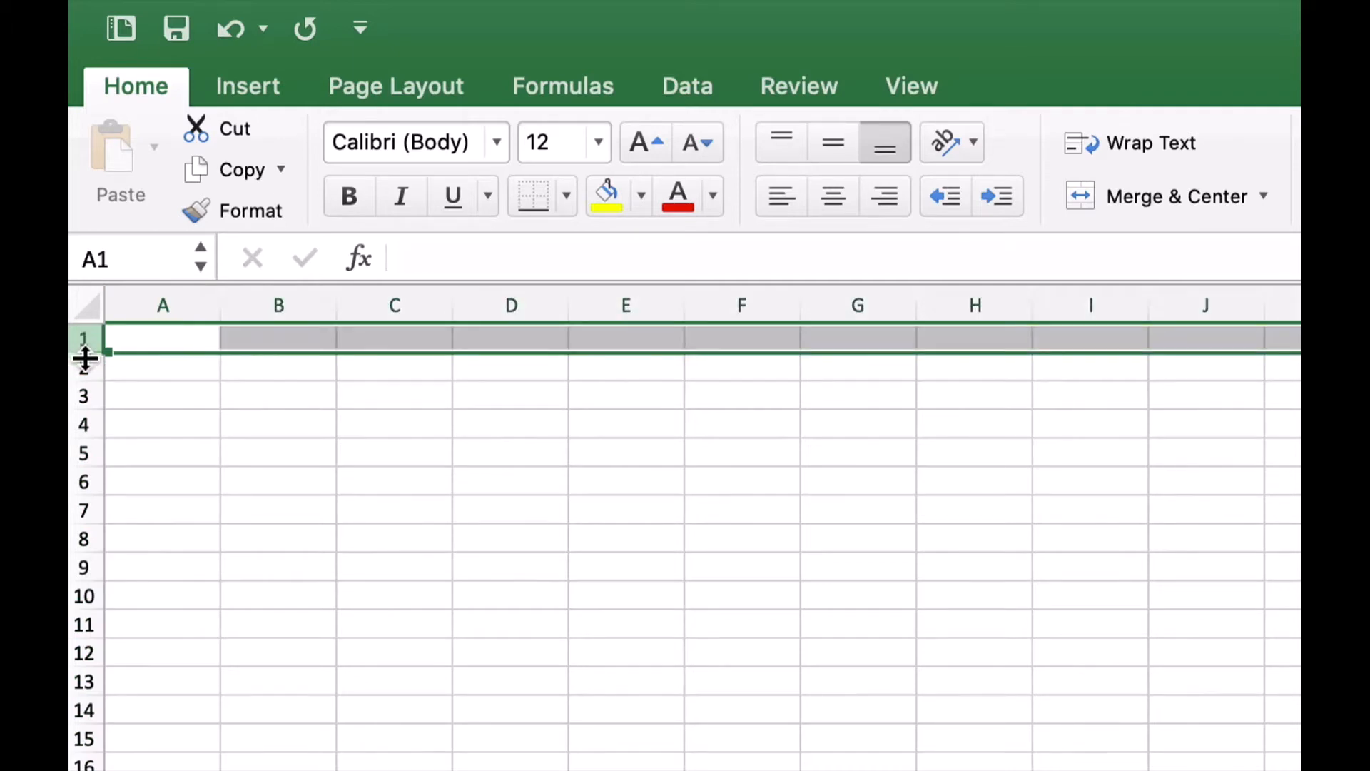
click(85, 360)
click(85, 388)
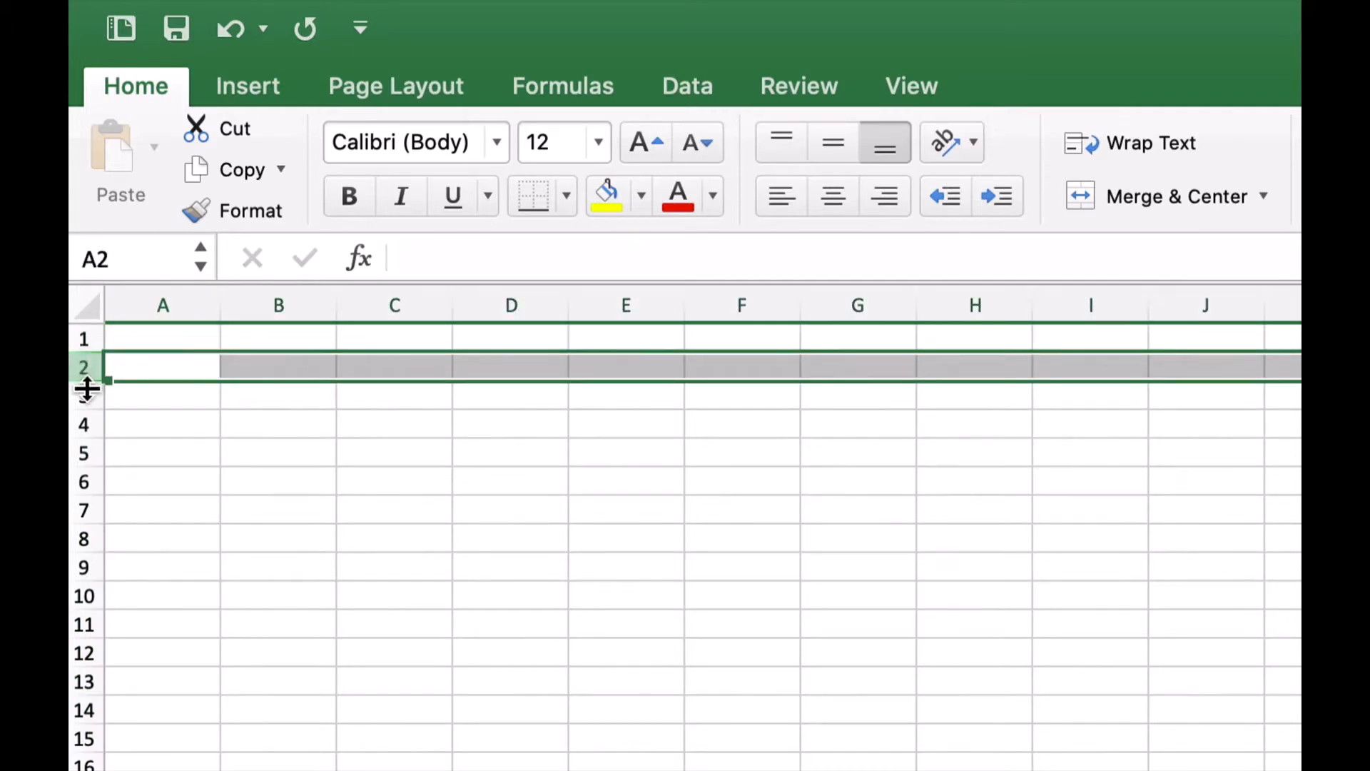
click(86, 395)
click(91, 424)
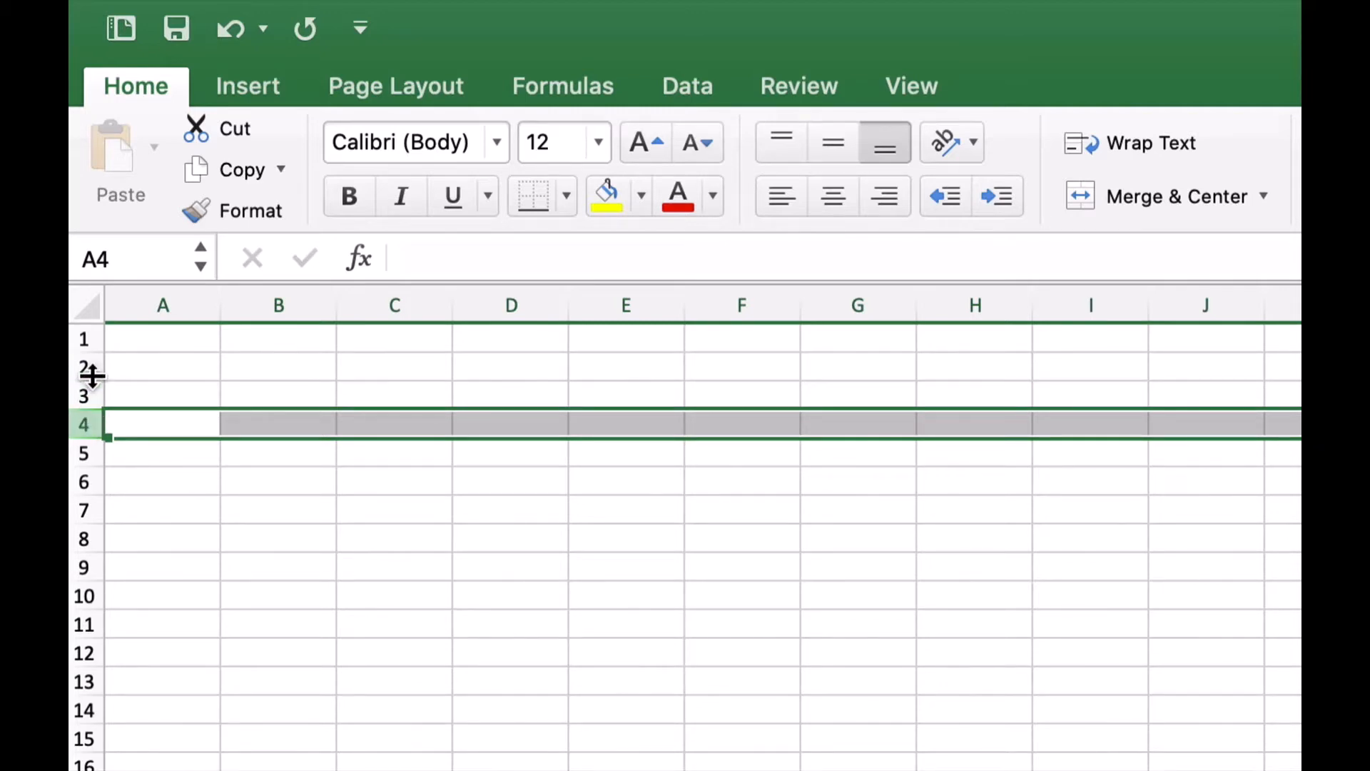
click(82, 340)
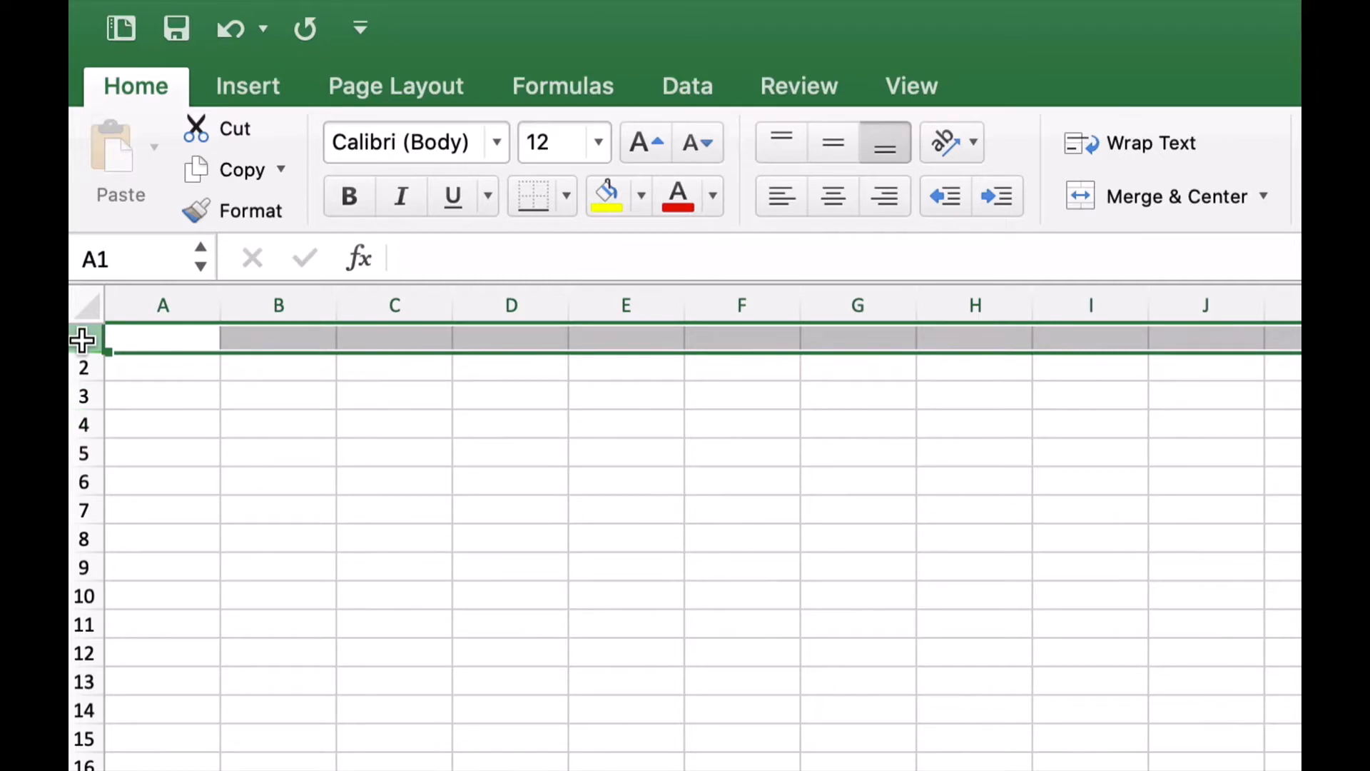
click(139, 341)
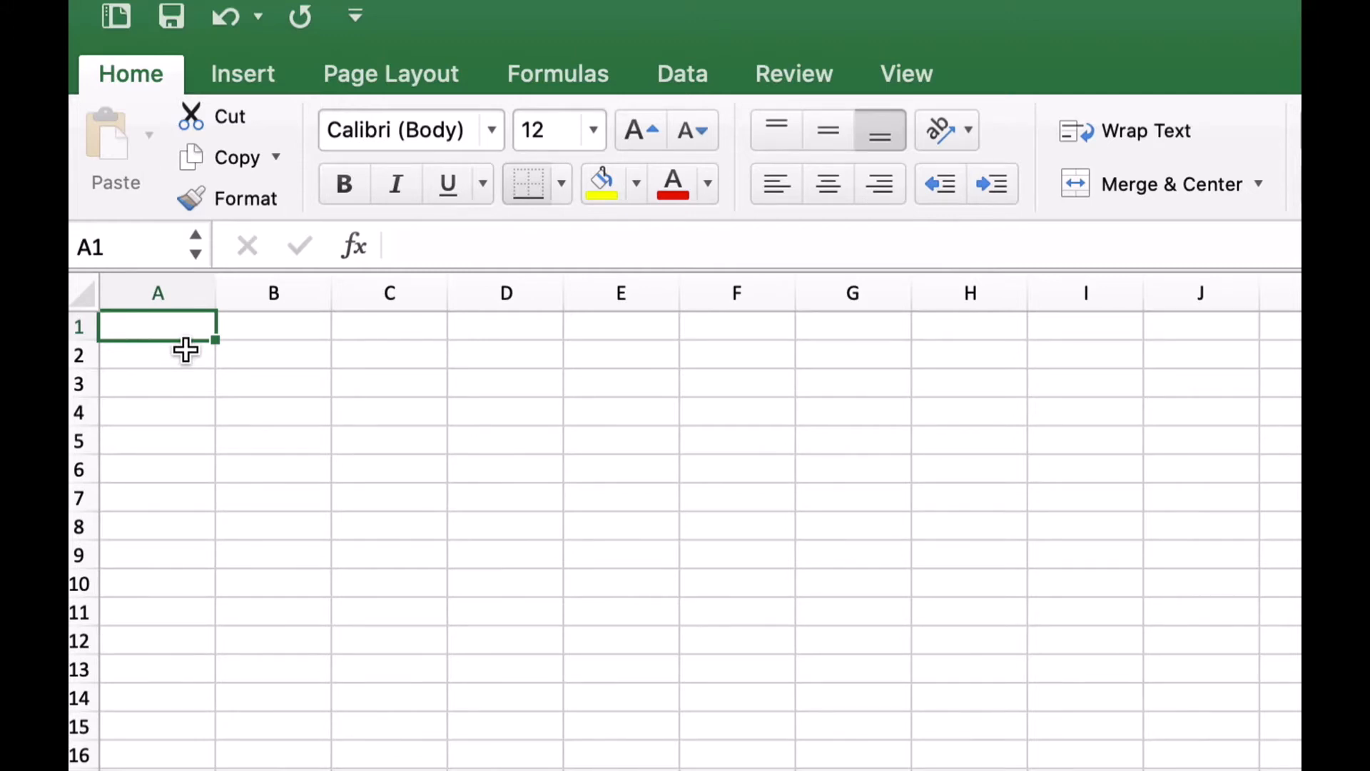
Step: Move from cell A1 to cell C3 and enter the text "The"
key(Return)
key(Return)
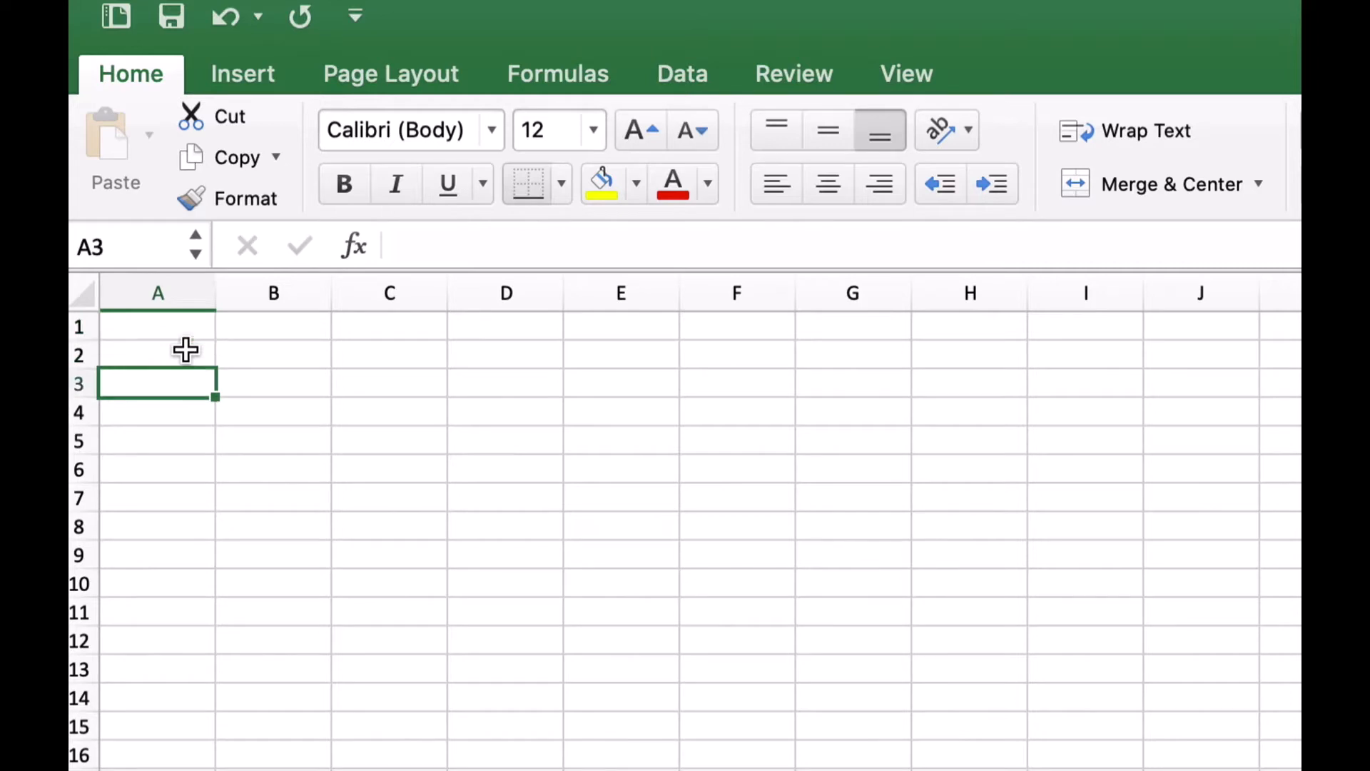
key(Tab)
key(Tab)
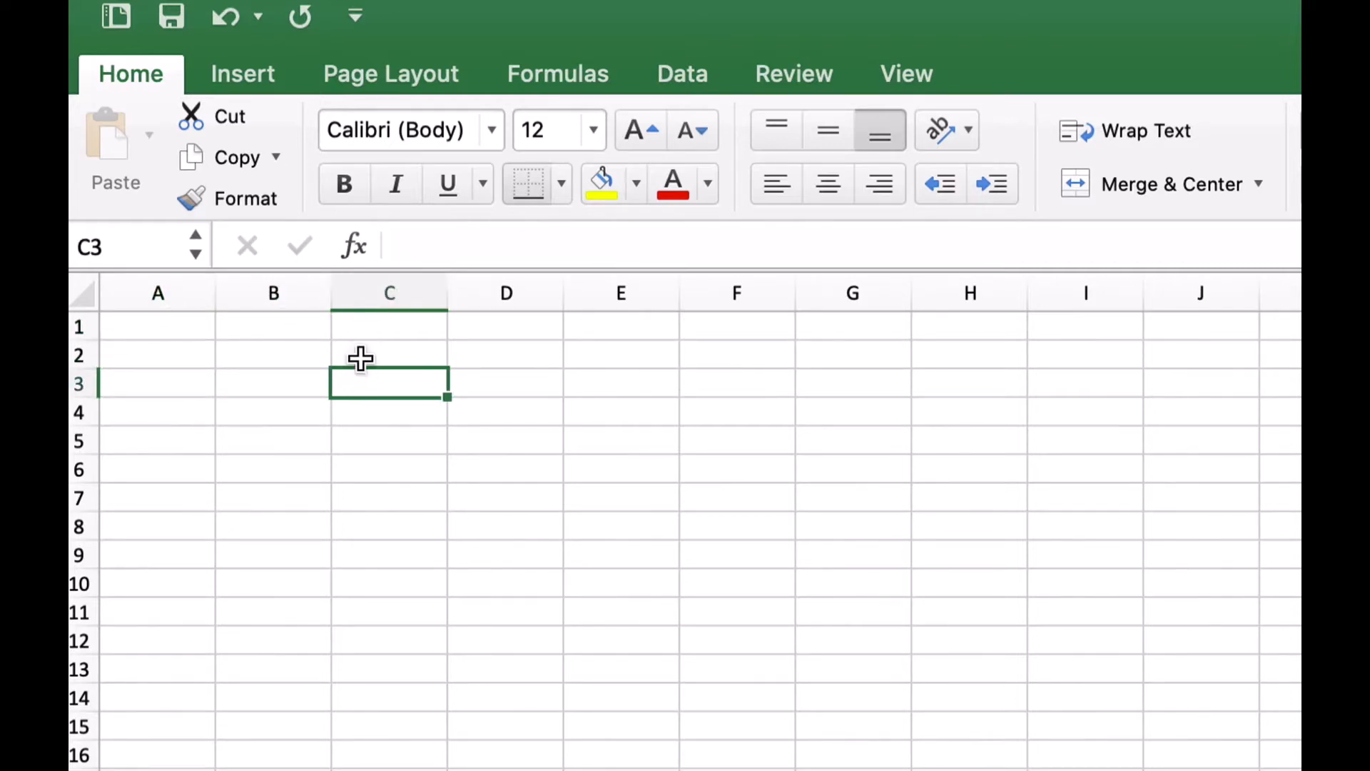
text(Thw)
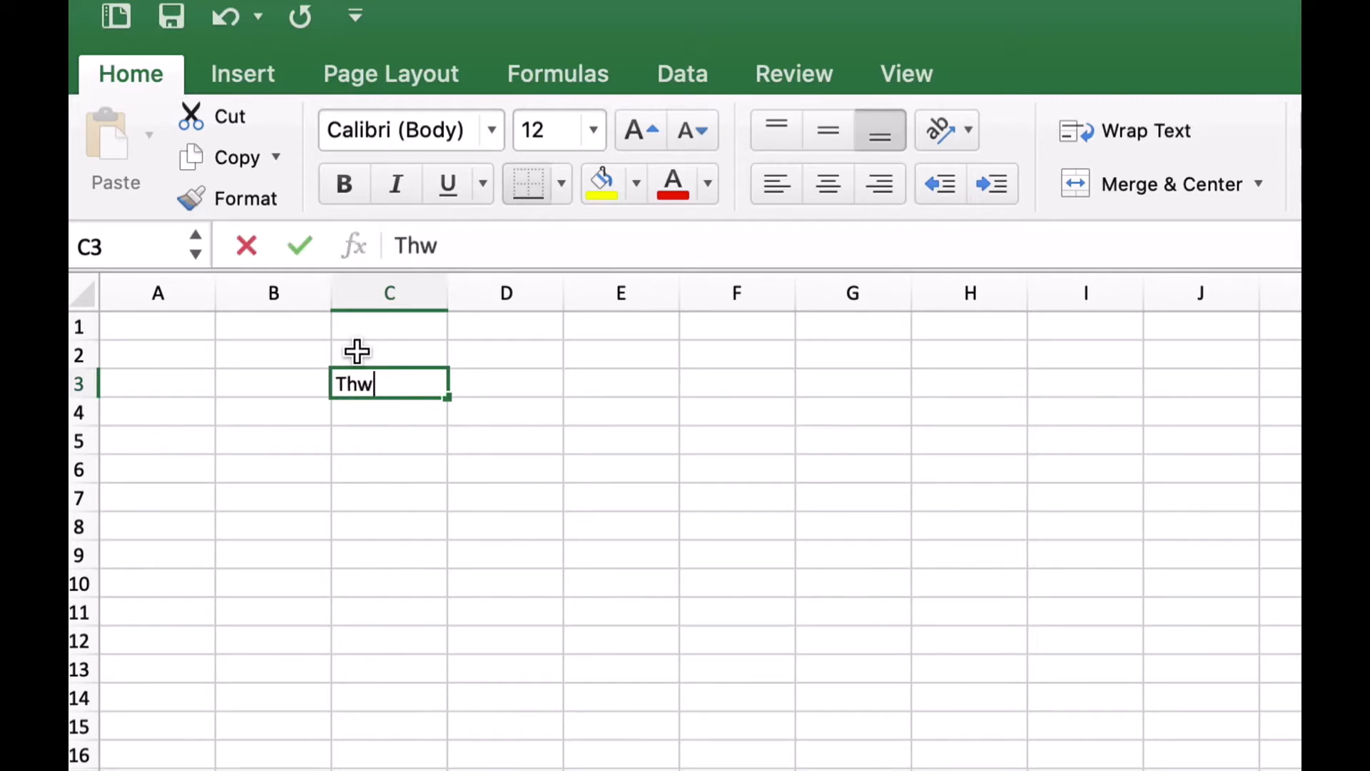
key(BackSpace)
text(e)
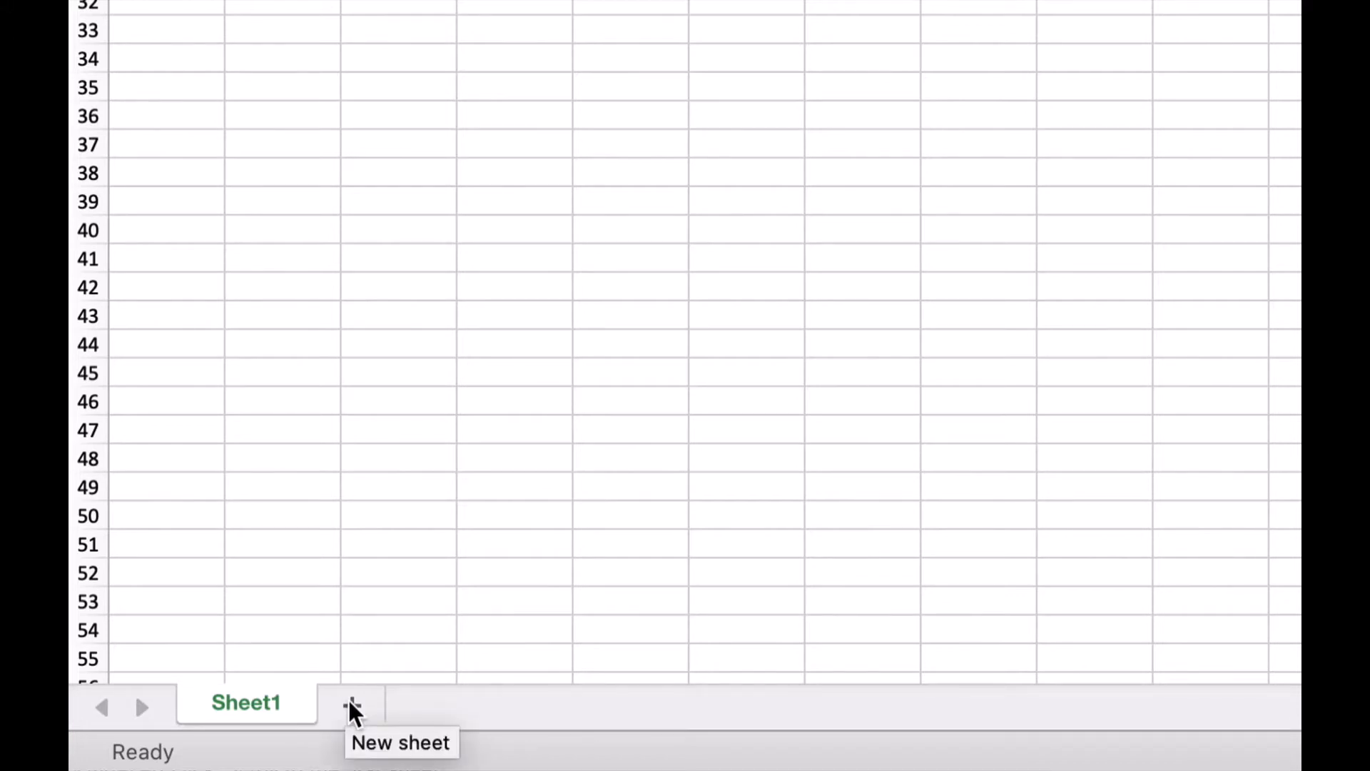
Step: Add two new worksheets to the workbook after Sheet1
click(352, 708)
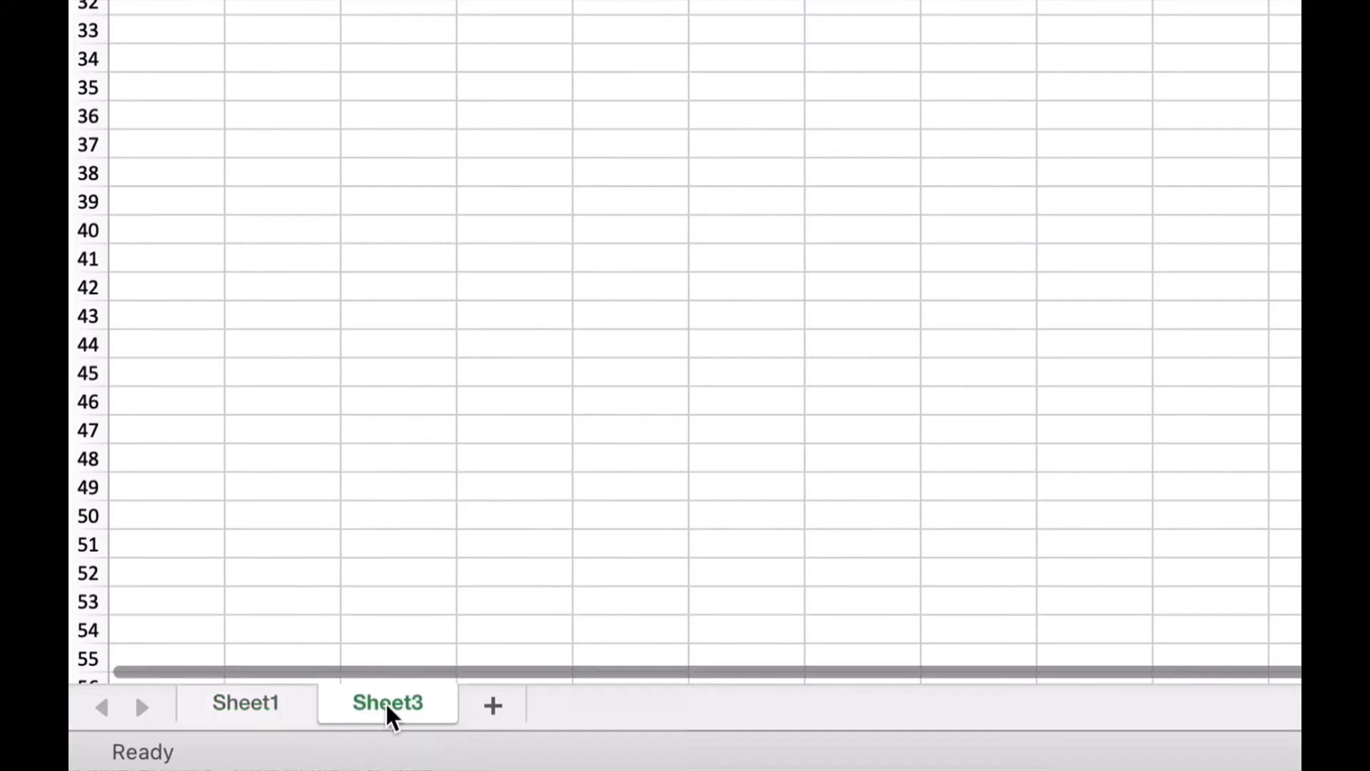
click(493, 707)
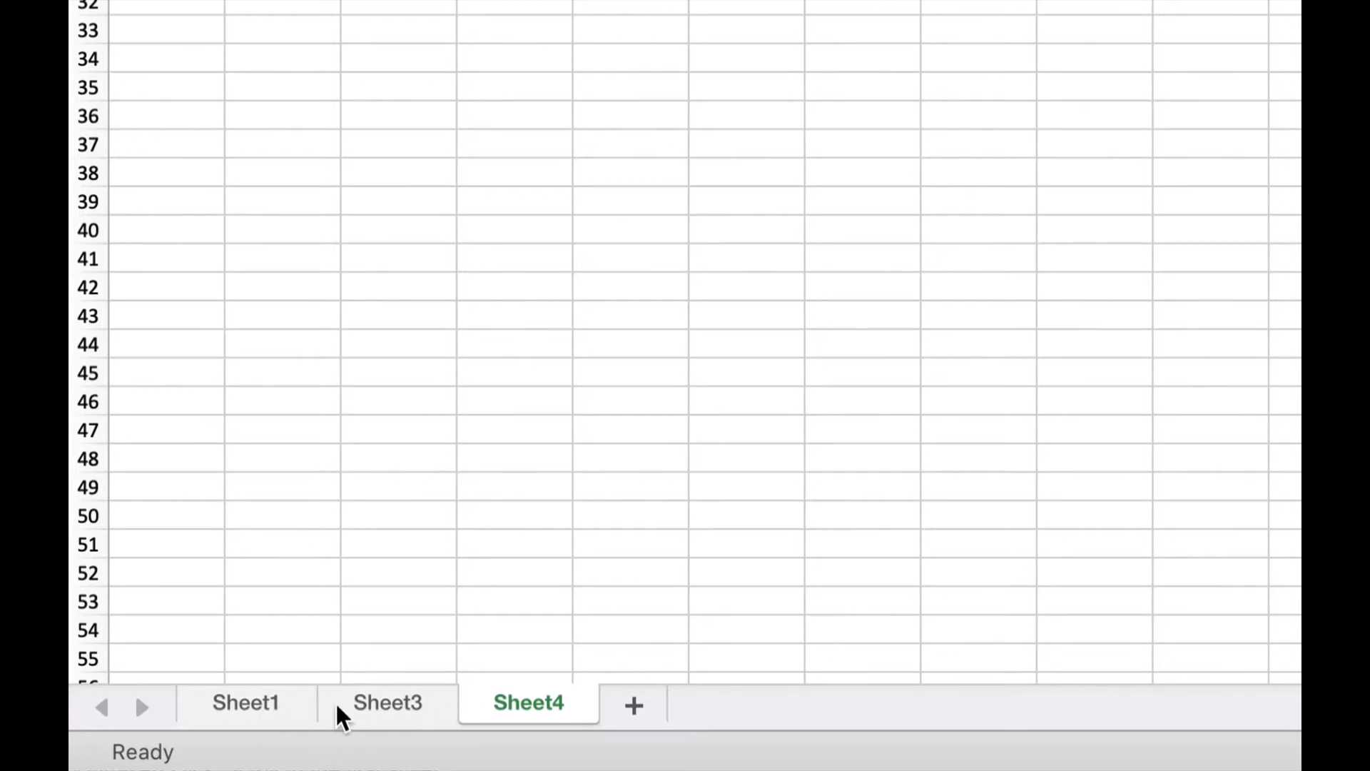
Step: Rename Sheet3 as "January 2021" and move it in front of Sheet1
double_click(387, 705)
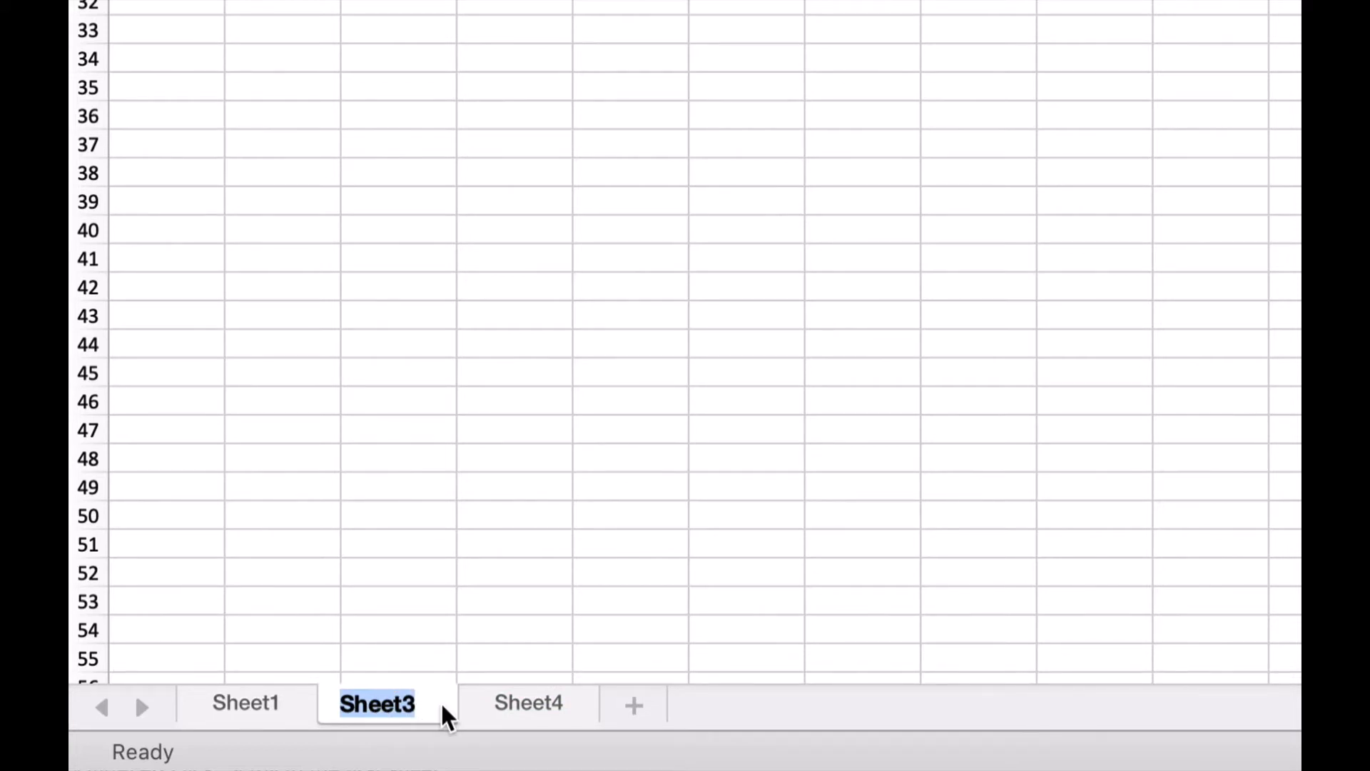
text(Jau)
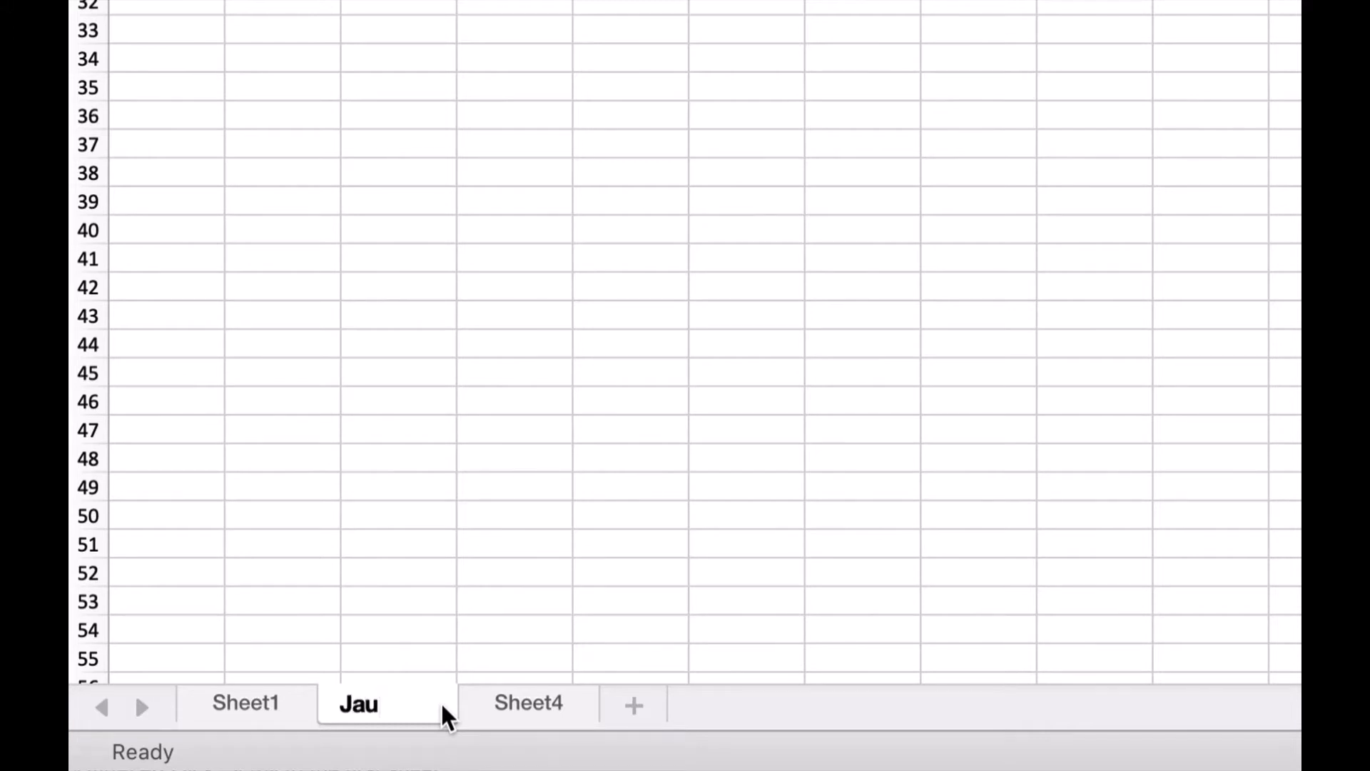
key(BackSpace)
text(nuary)
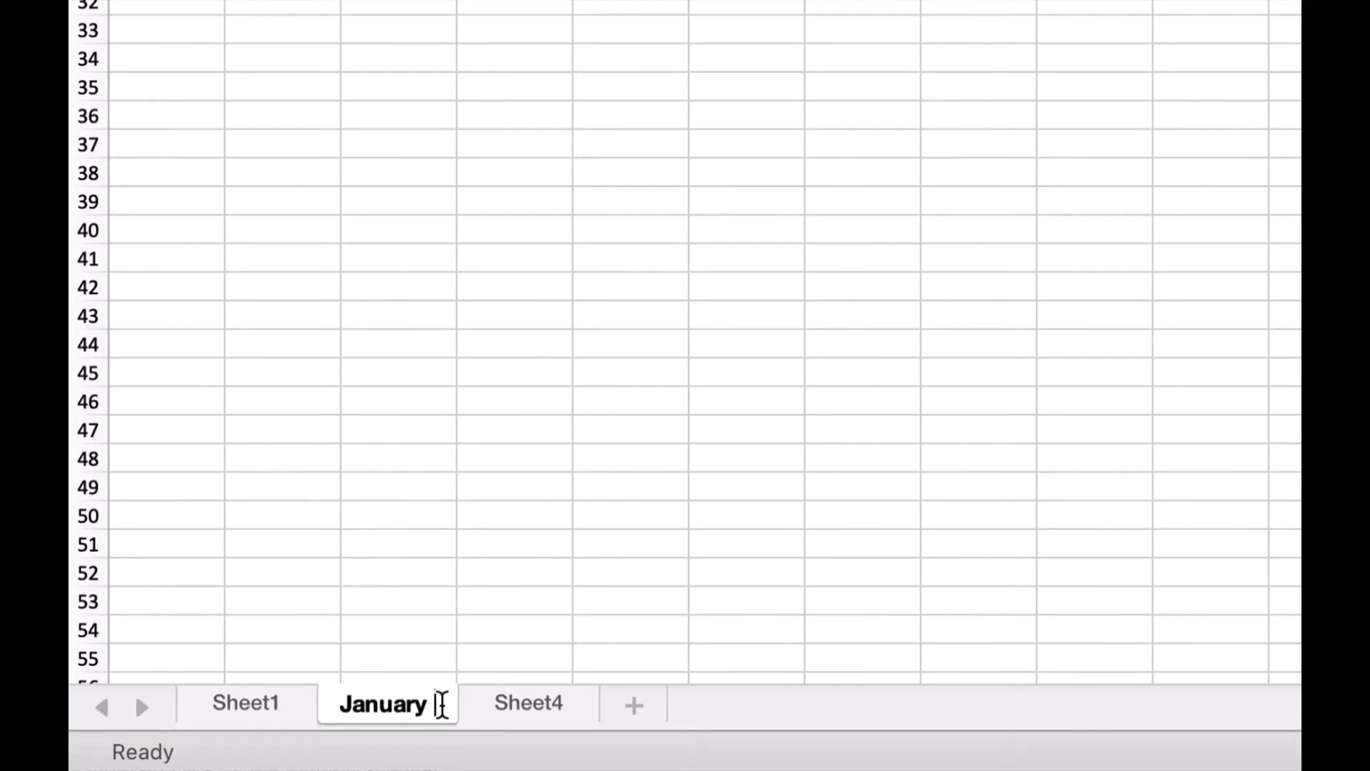
text( 2021)
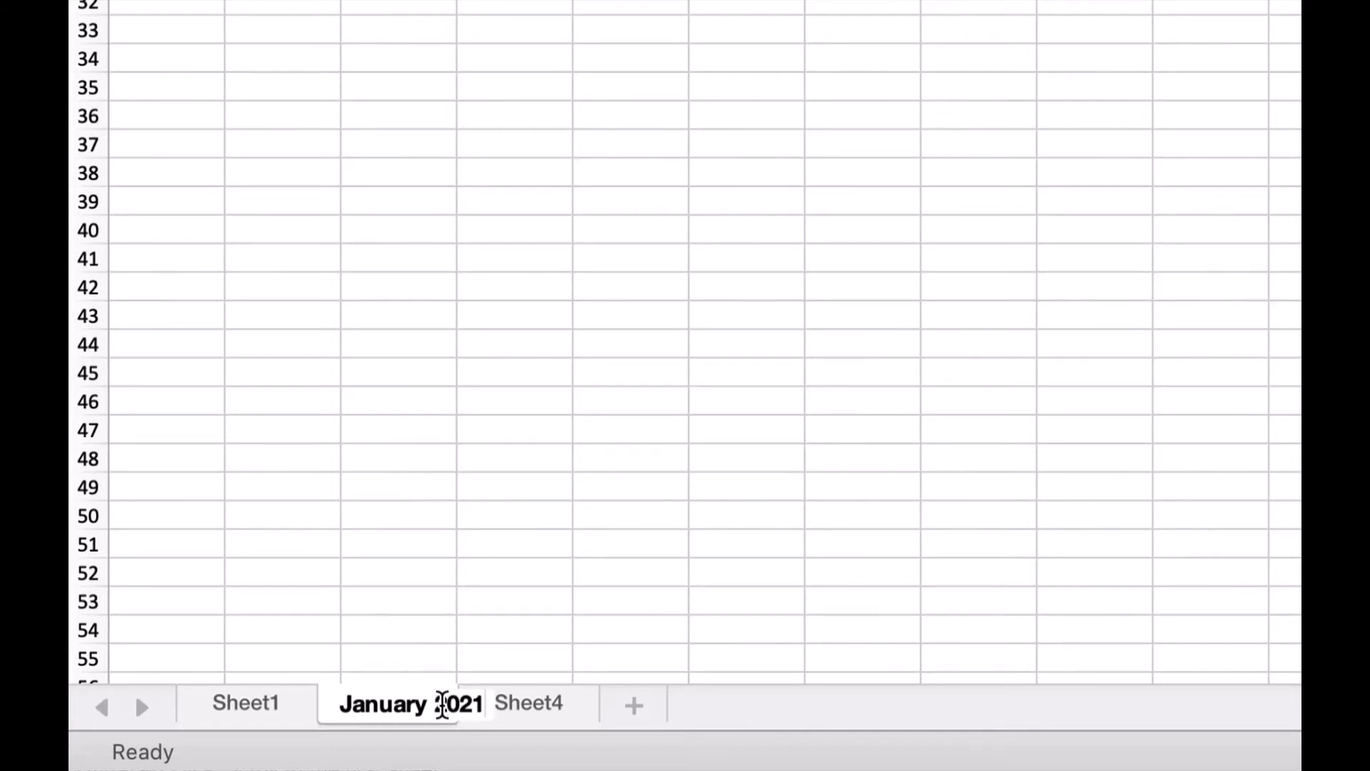
key(Return)
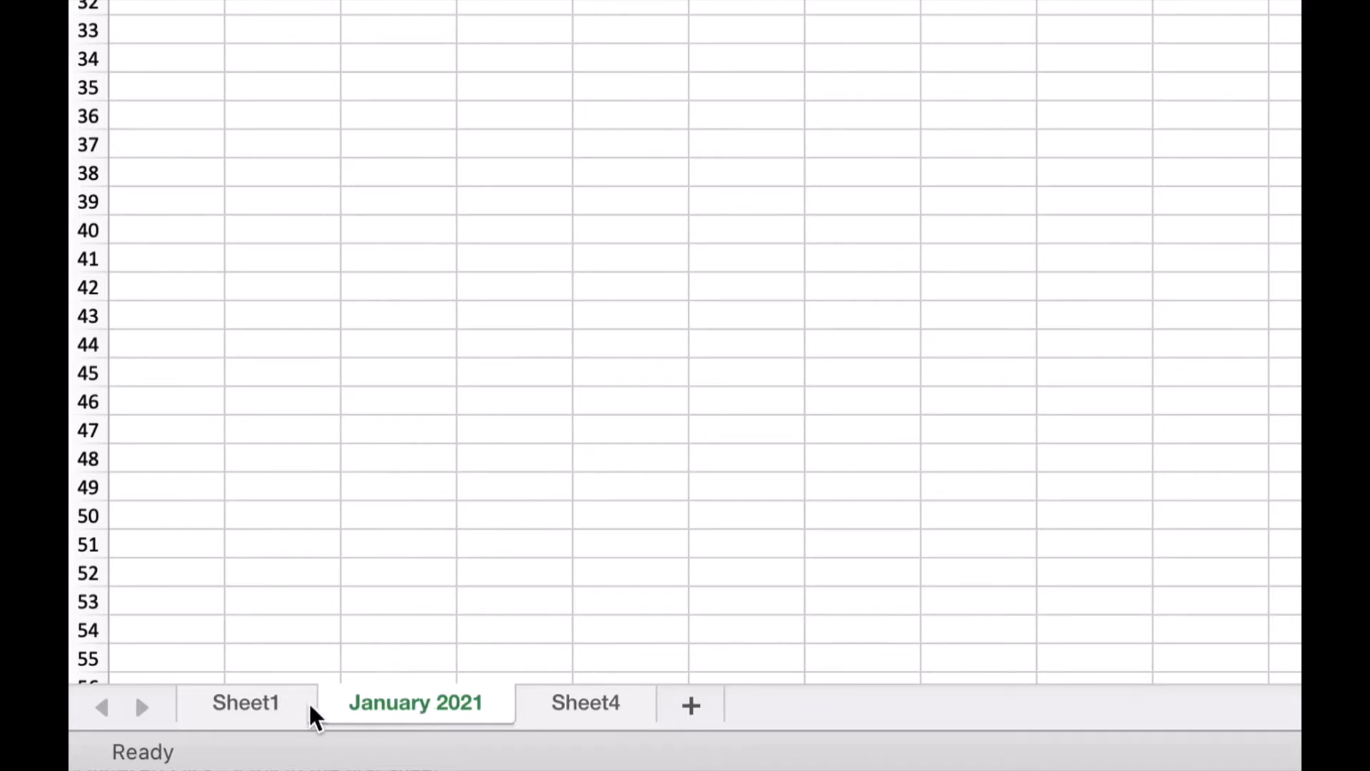
drag(387, 703, 186, 706)
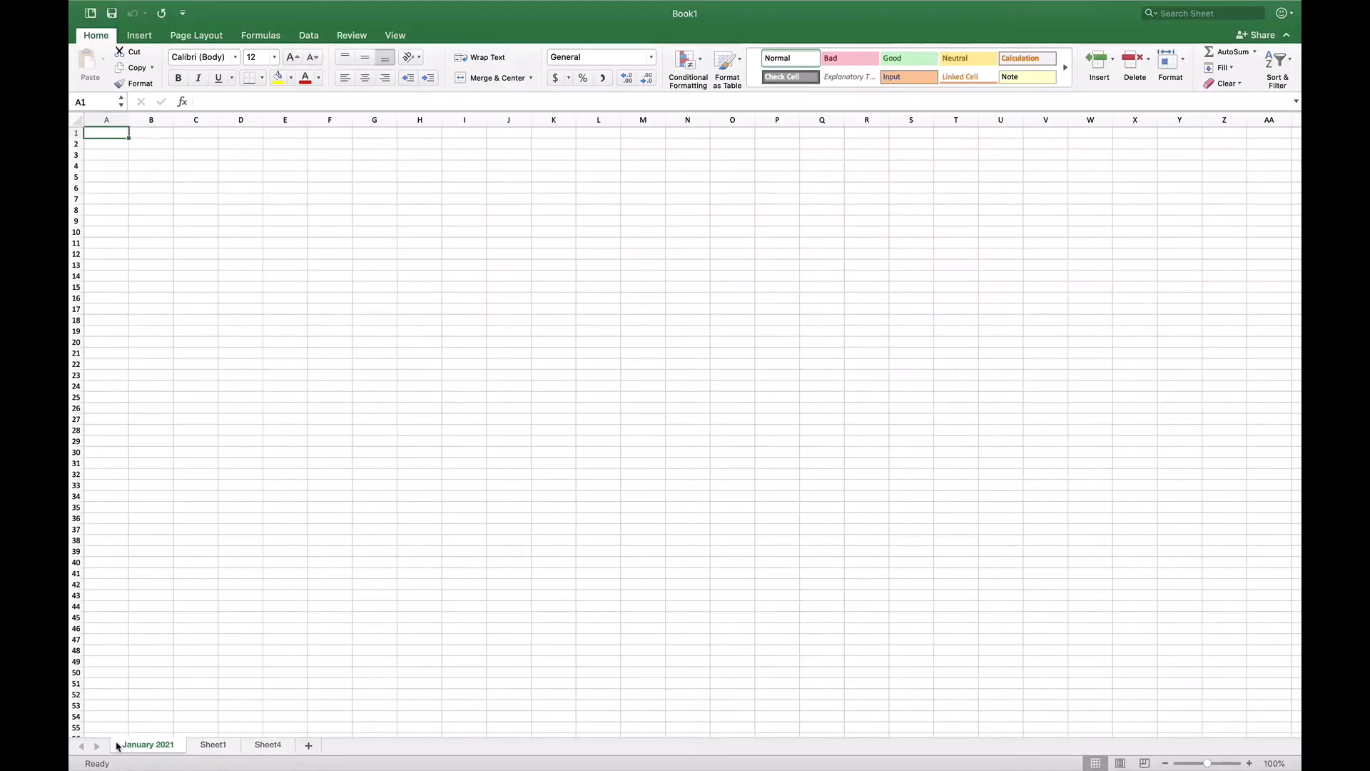
Step: Permanently delete the worksheet Sheet1 from the workbook
click(210, 747)
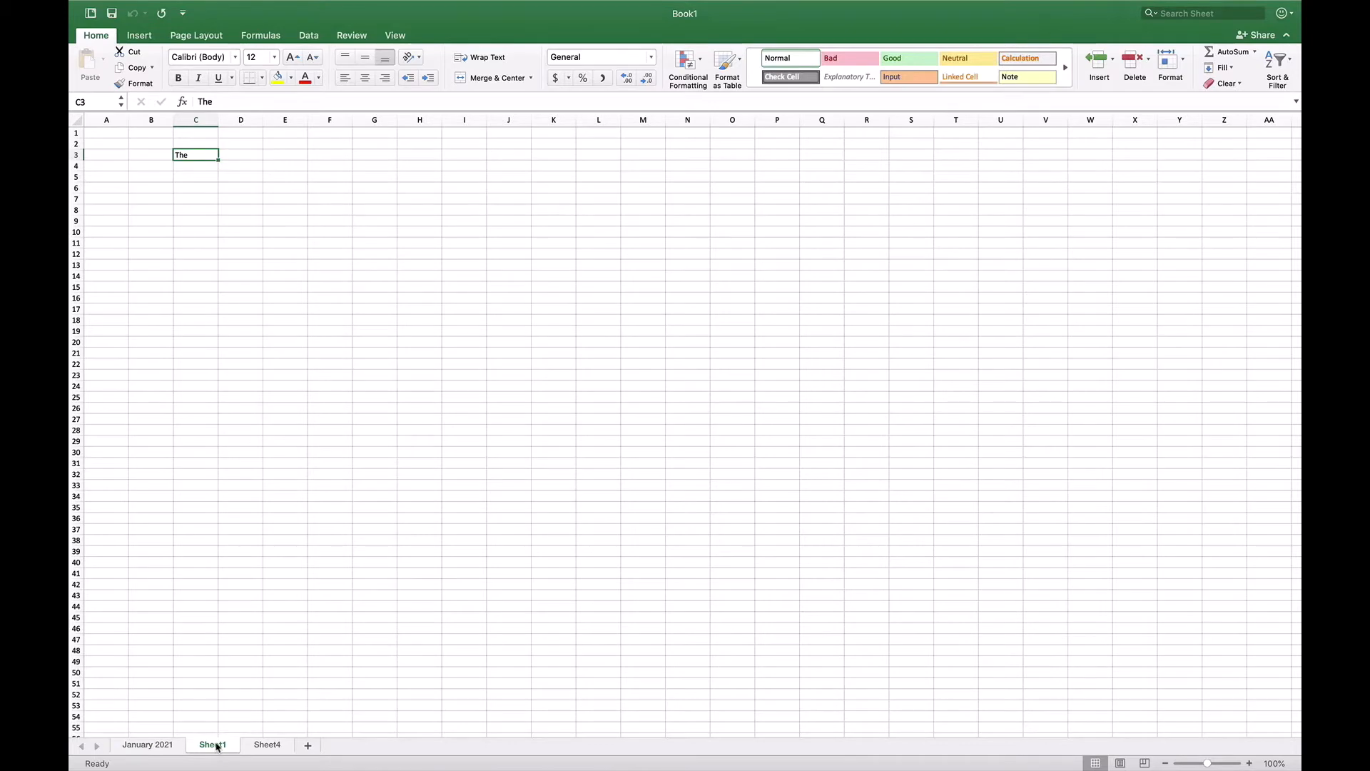
right_click(218, 748)
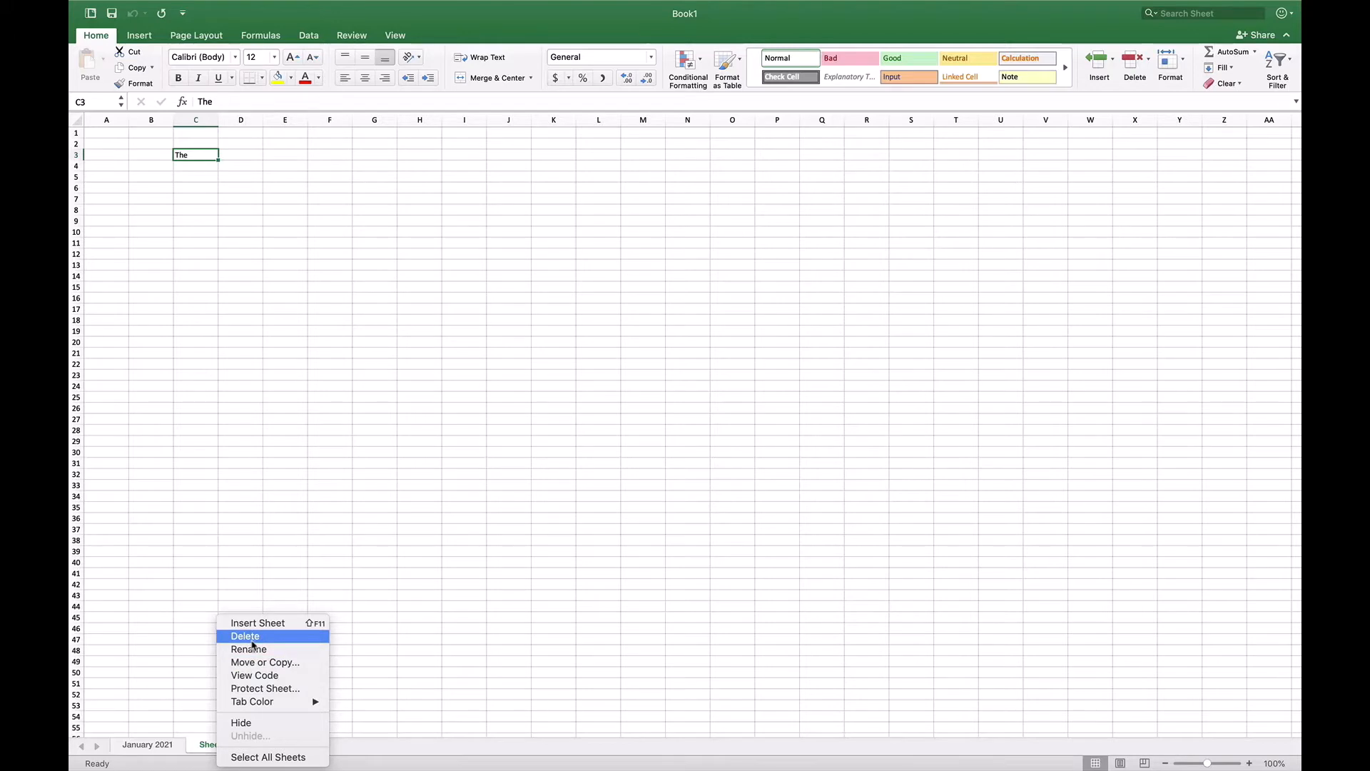
click(246, 636)
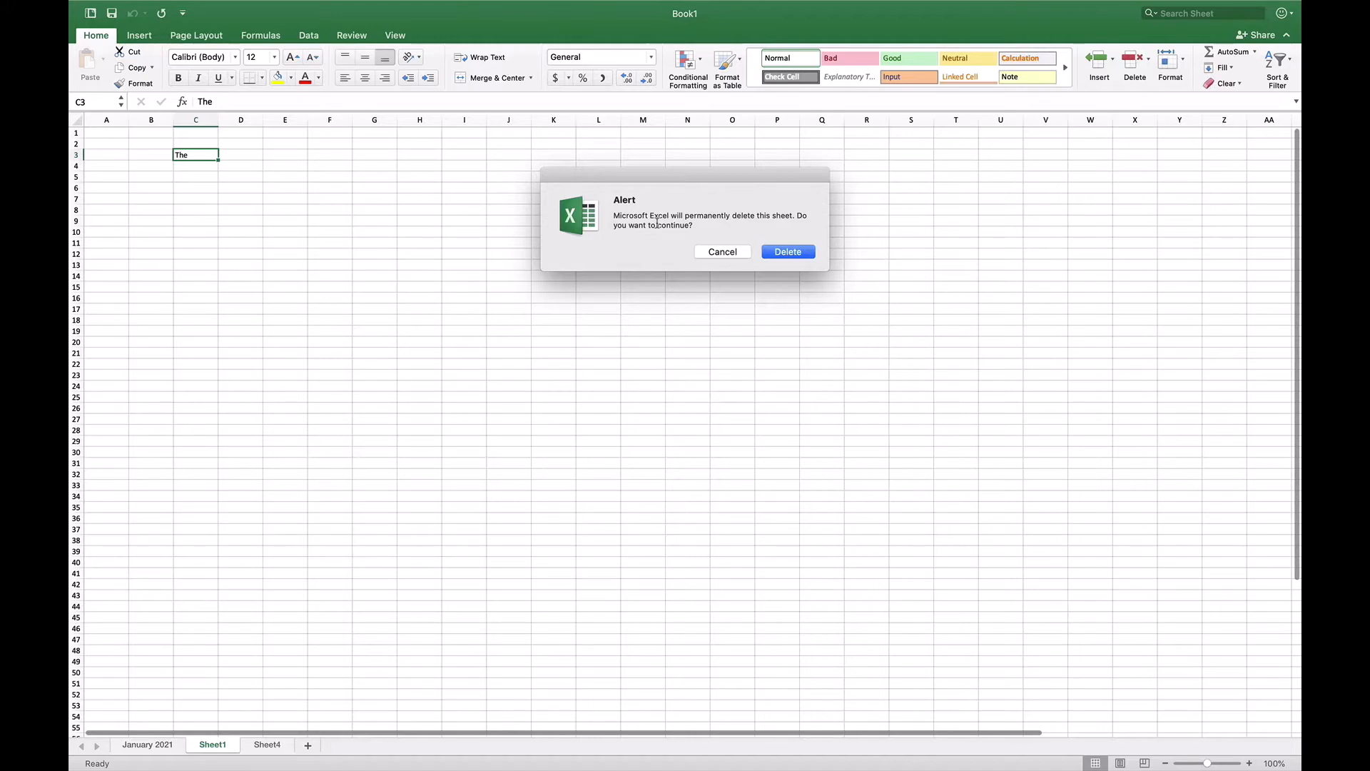
click(787, 252)
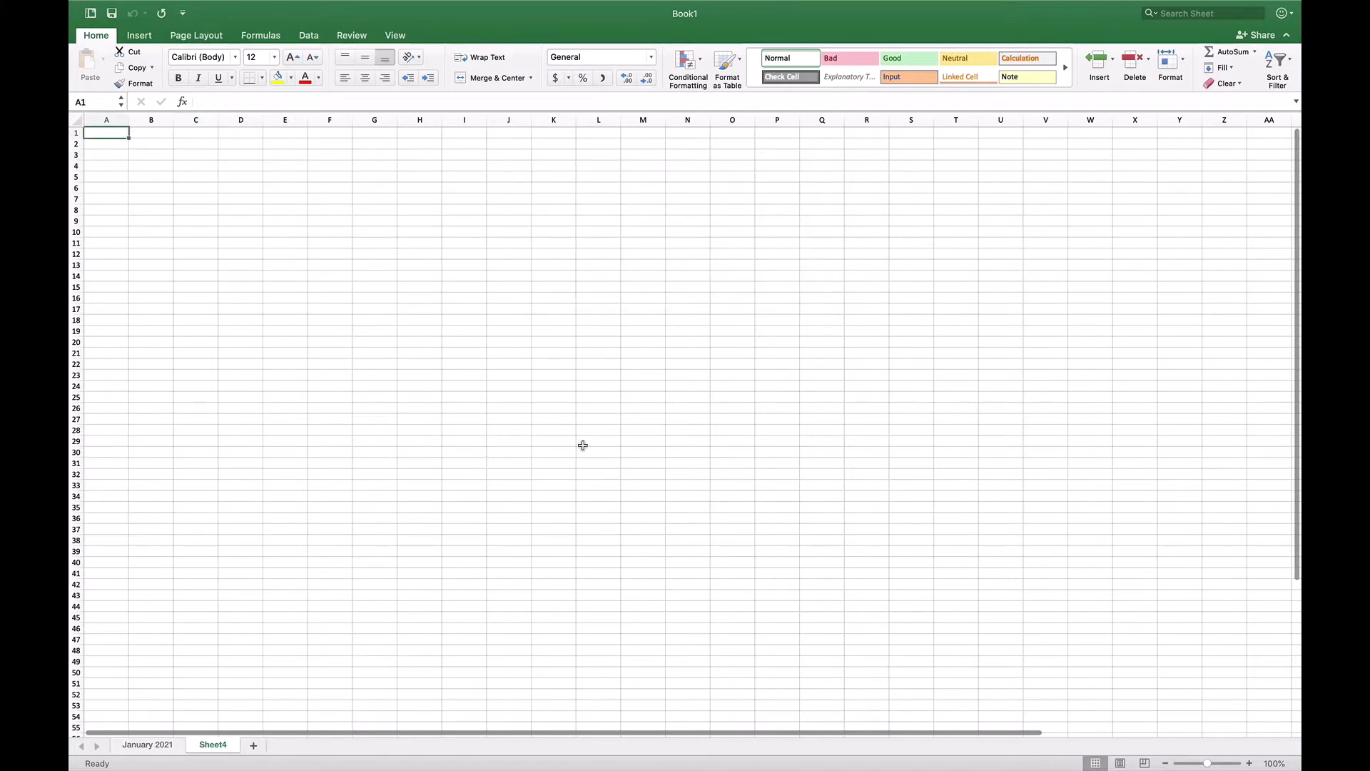
Step: Add twelve more blank worksheets to the workbook after Sheet4
click(253, 745)
click(306, 747)
click(361, 746)
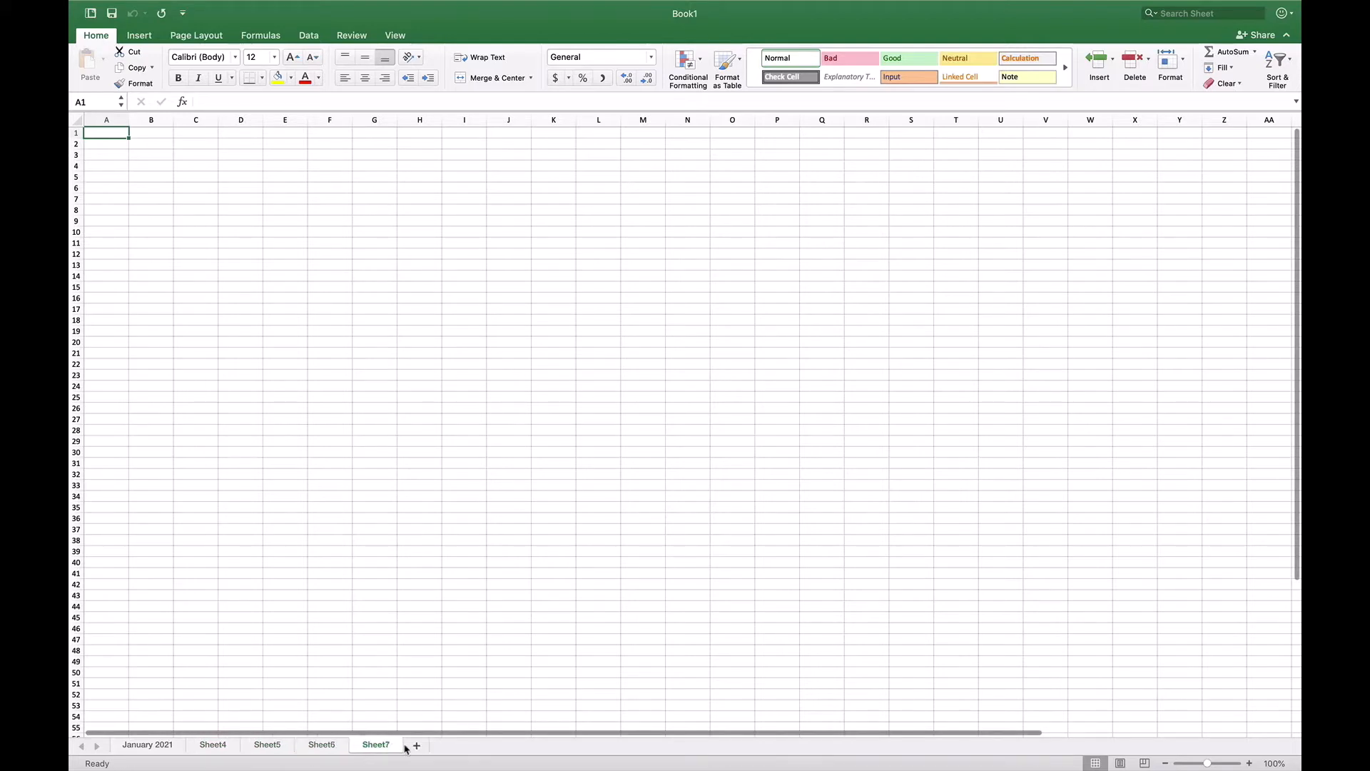
click(416, 745)
click(471, 745)
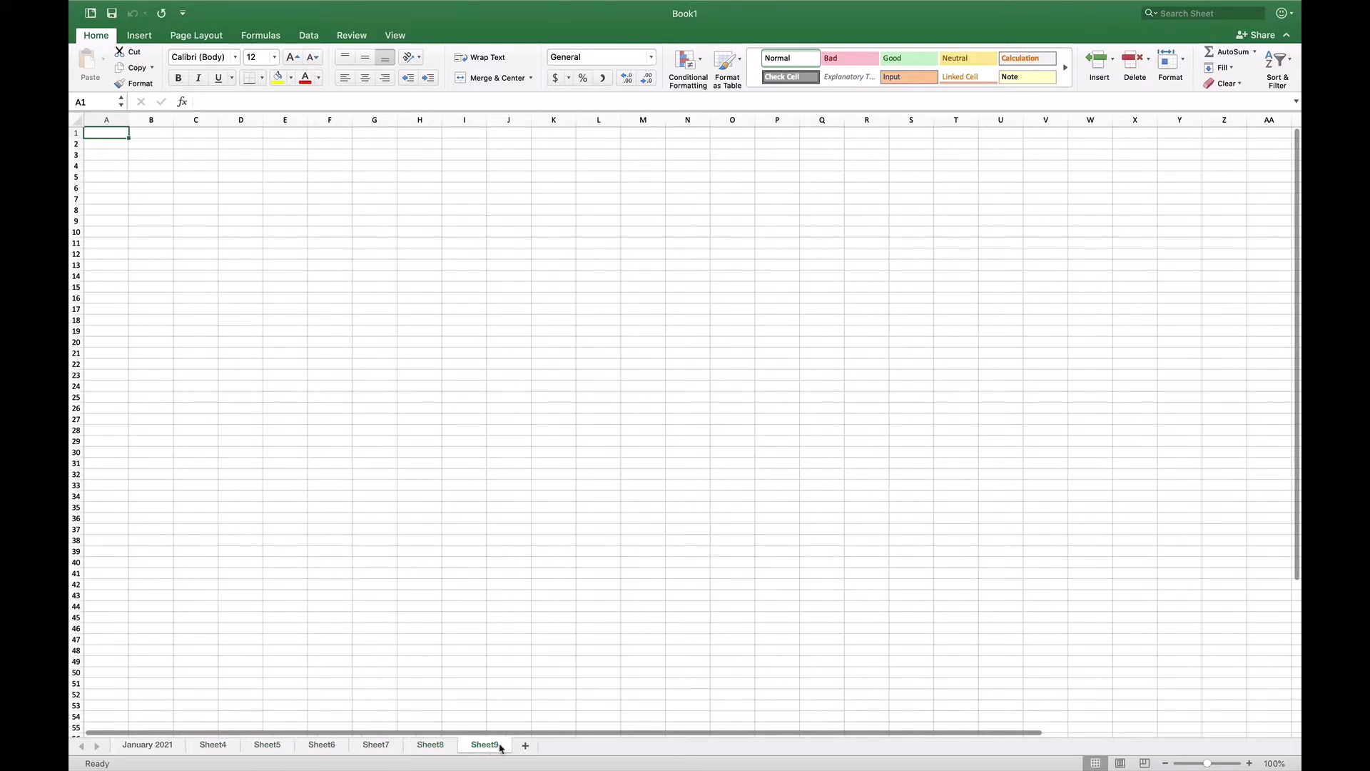
click(526, 745)
click(579, 745)
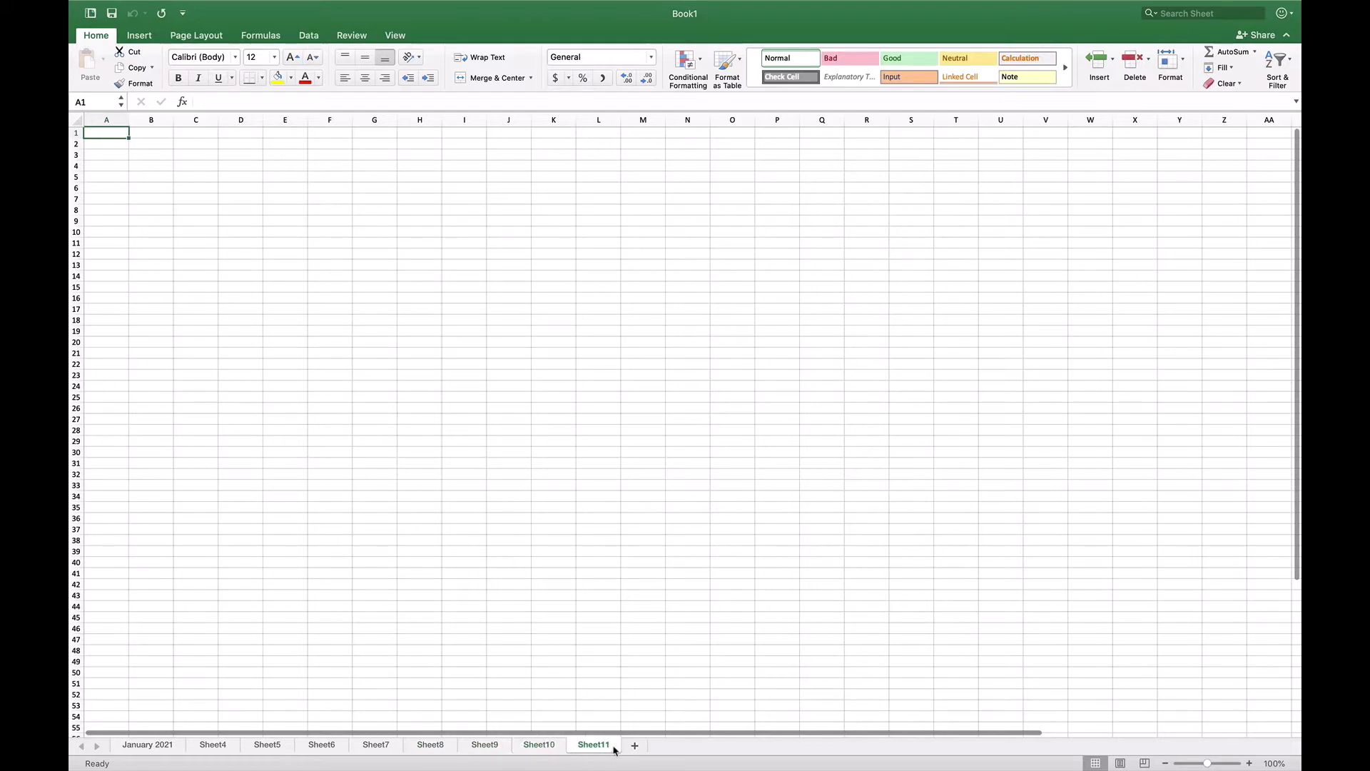
click(635, 745)
click(689, 745)
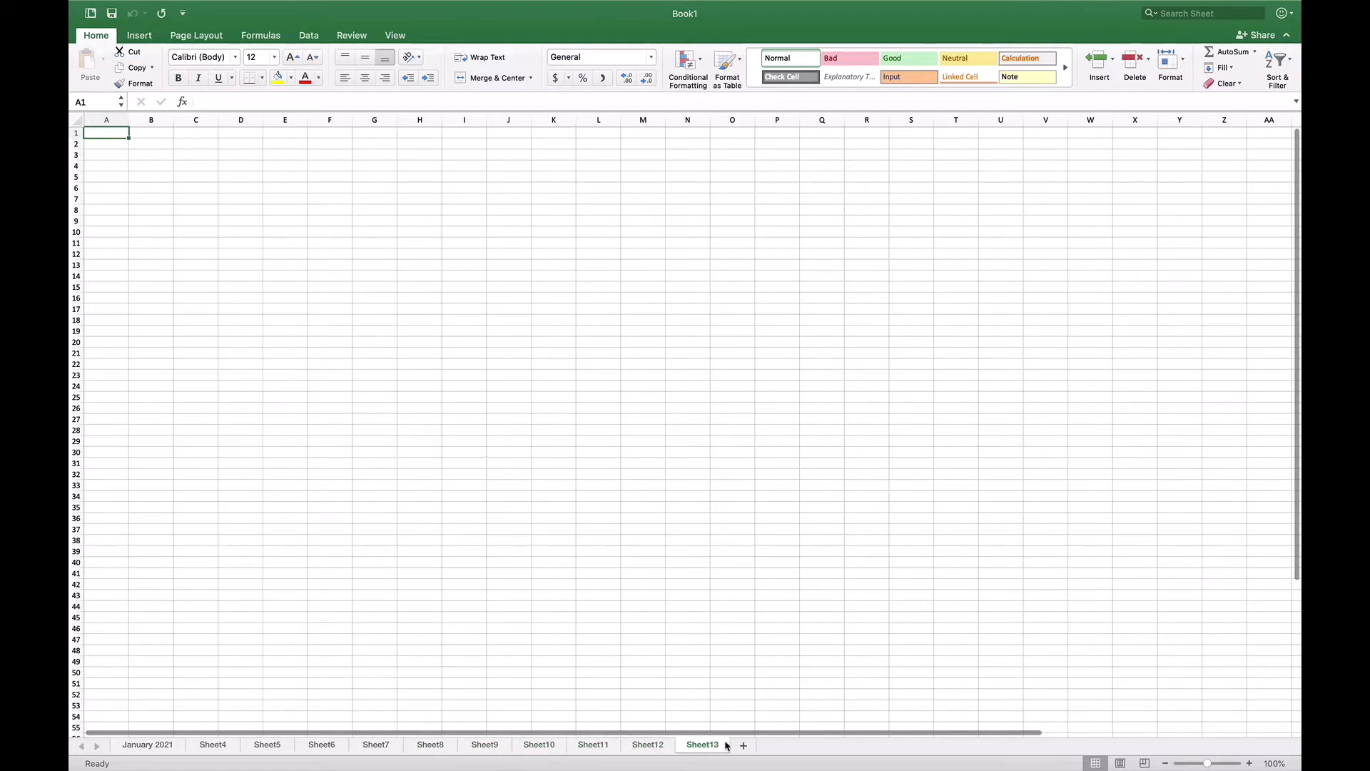
click(743, 745)
click(798, 745)
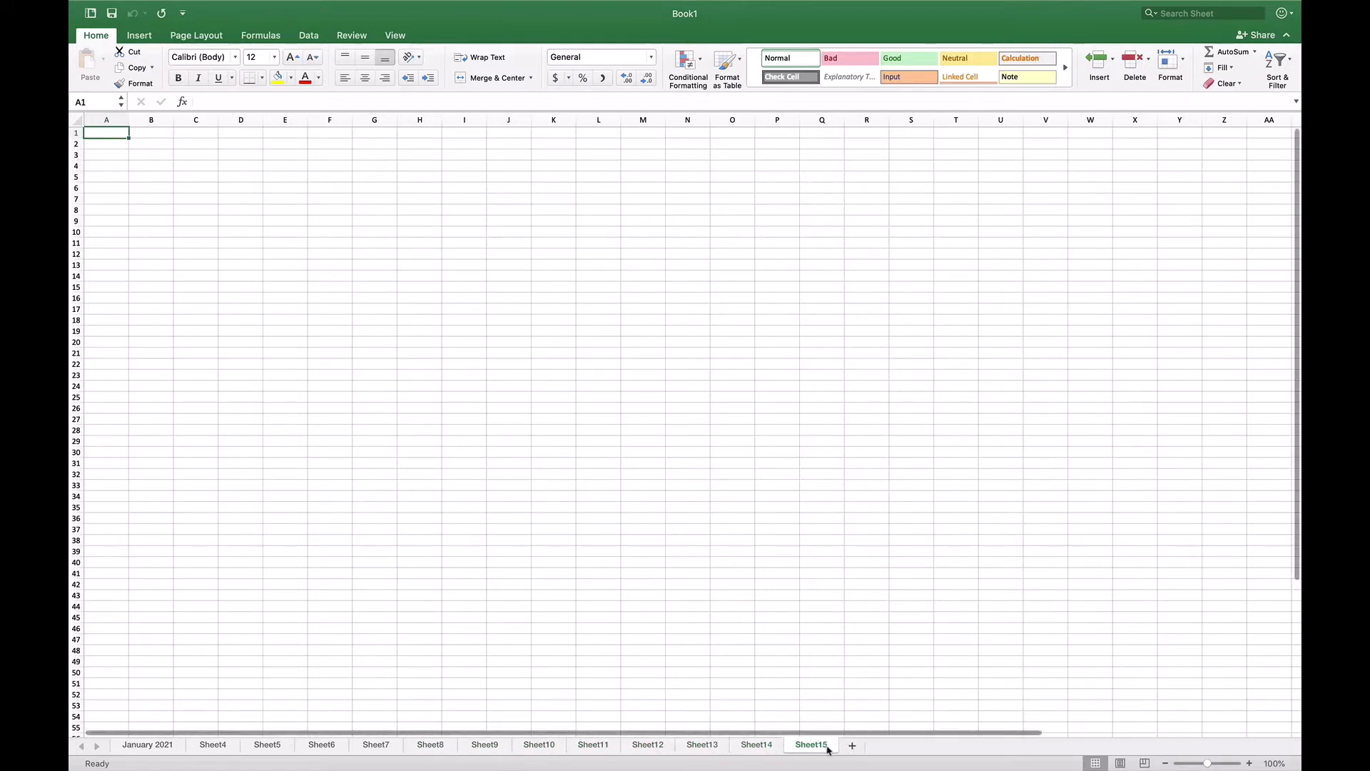
click(852, 745)
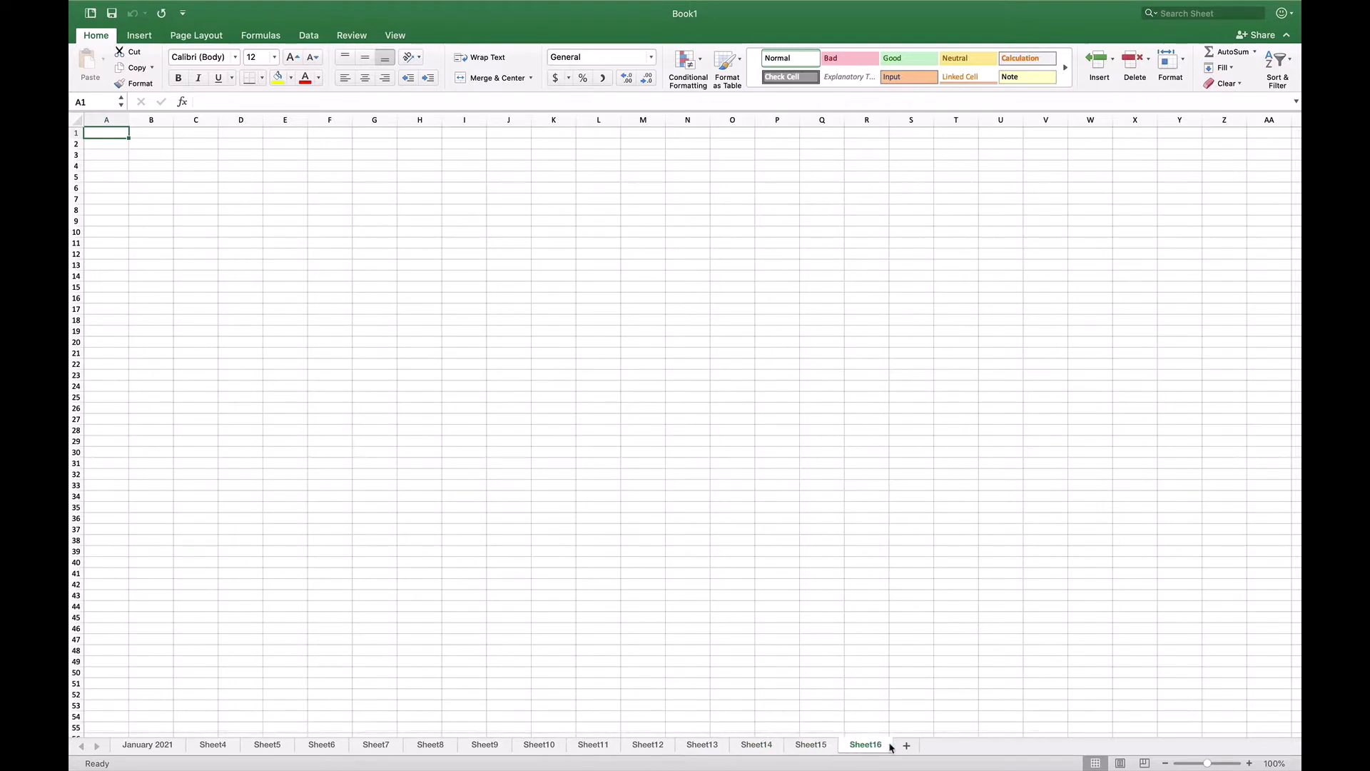
Step: Add ten more blank worksheets to the workbook after Sheet16
click(907, 745)
click(961, 745)
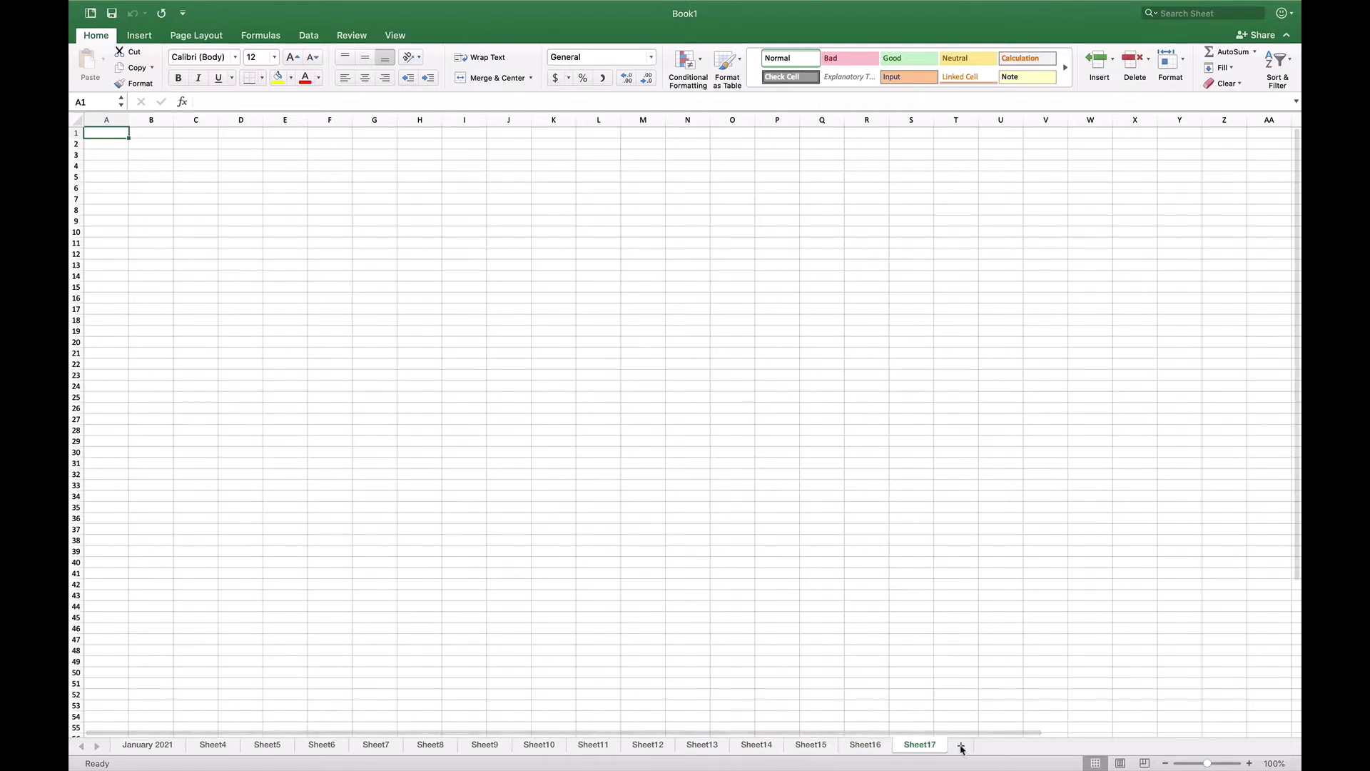
click(1015, 745)
click(1069, 745)
click(1124, 746)
click(1176, 745)
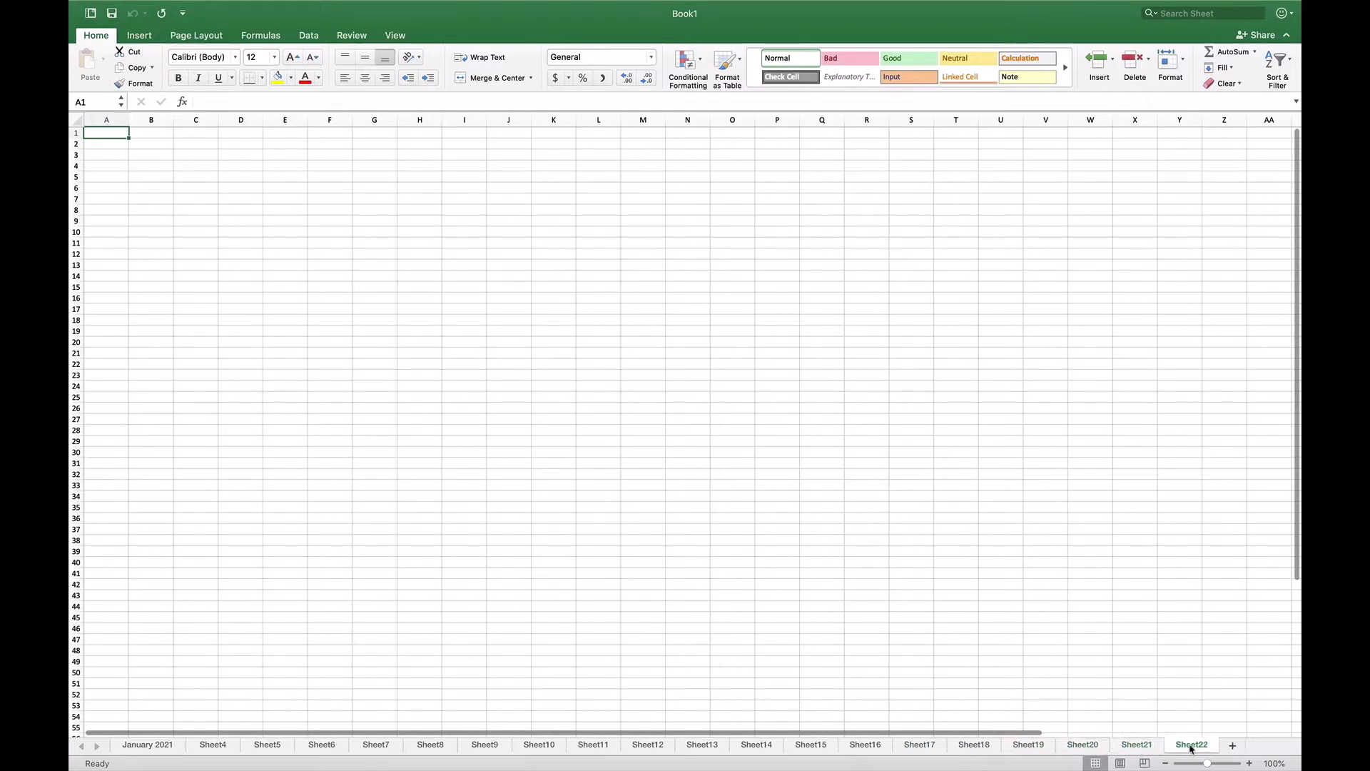
click(1233, 745)
click(1215, 747)
click(1267, 748)
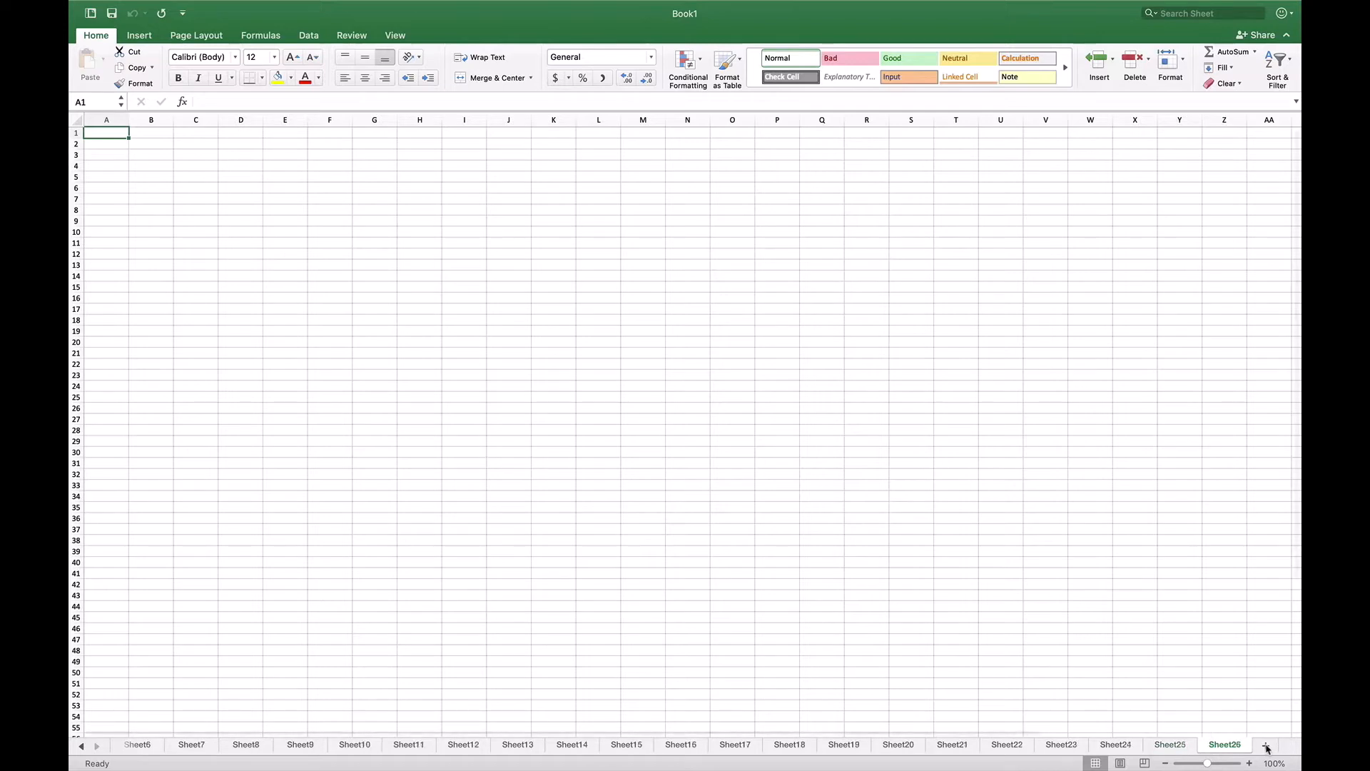
Step: Jump between the first and last sheets of the workbook, and open the January 2021 worksheet
mouse_move(510, 769)
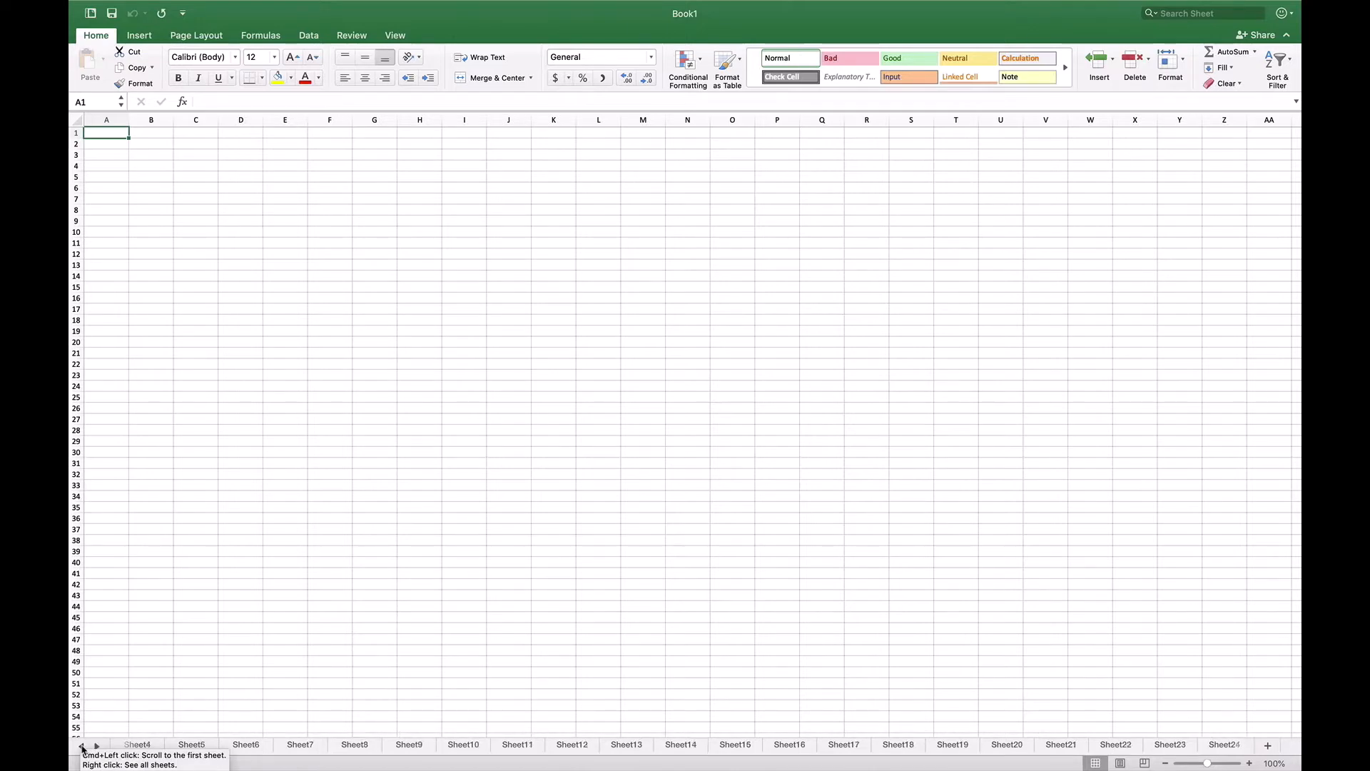
super+click(82, 746)
super+click(95, 746)
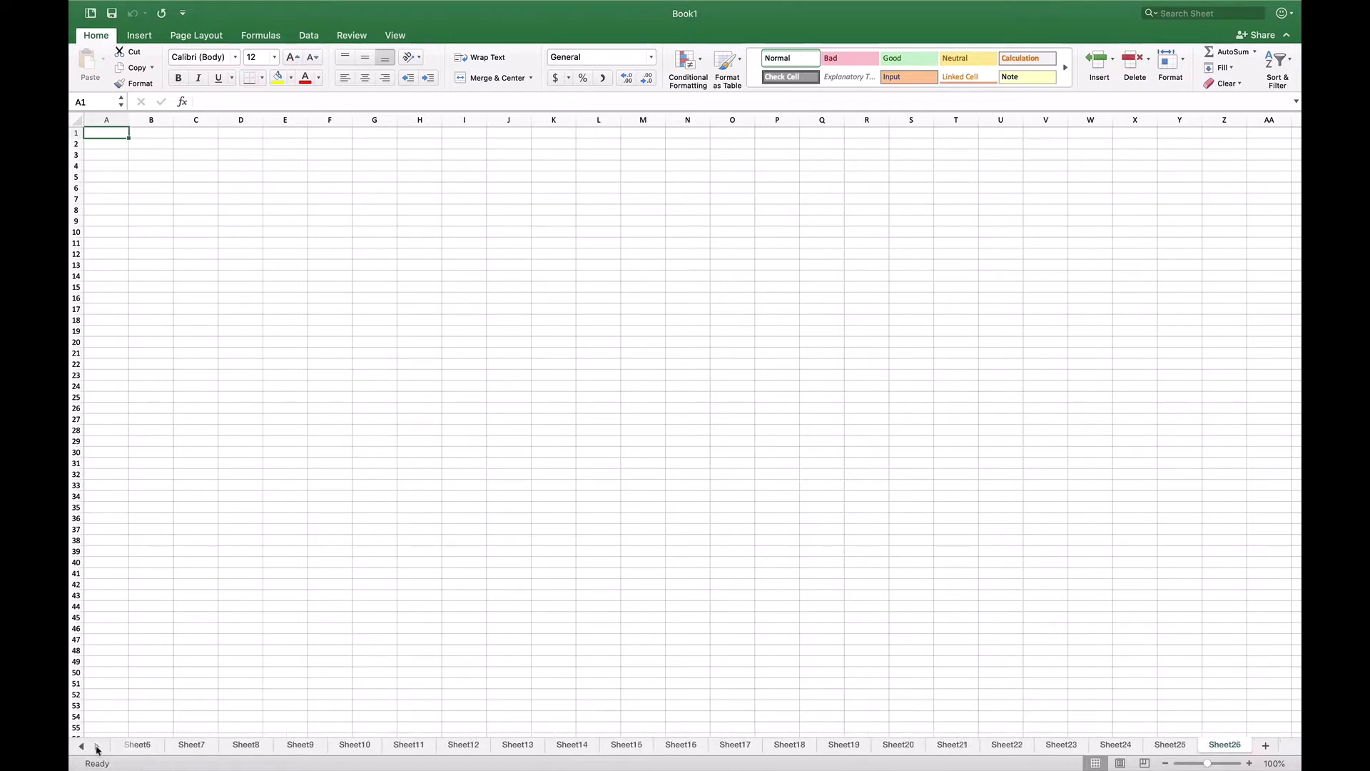
super+click(81, 746)
click(137, 747)
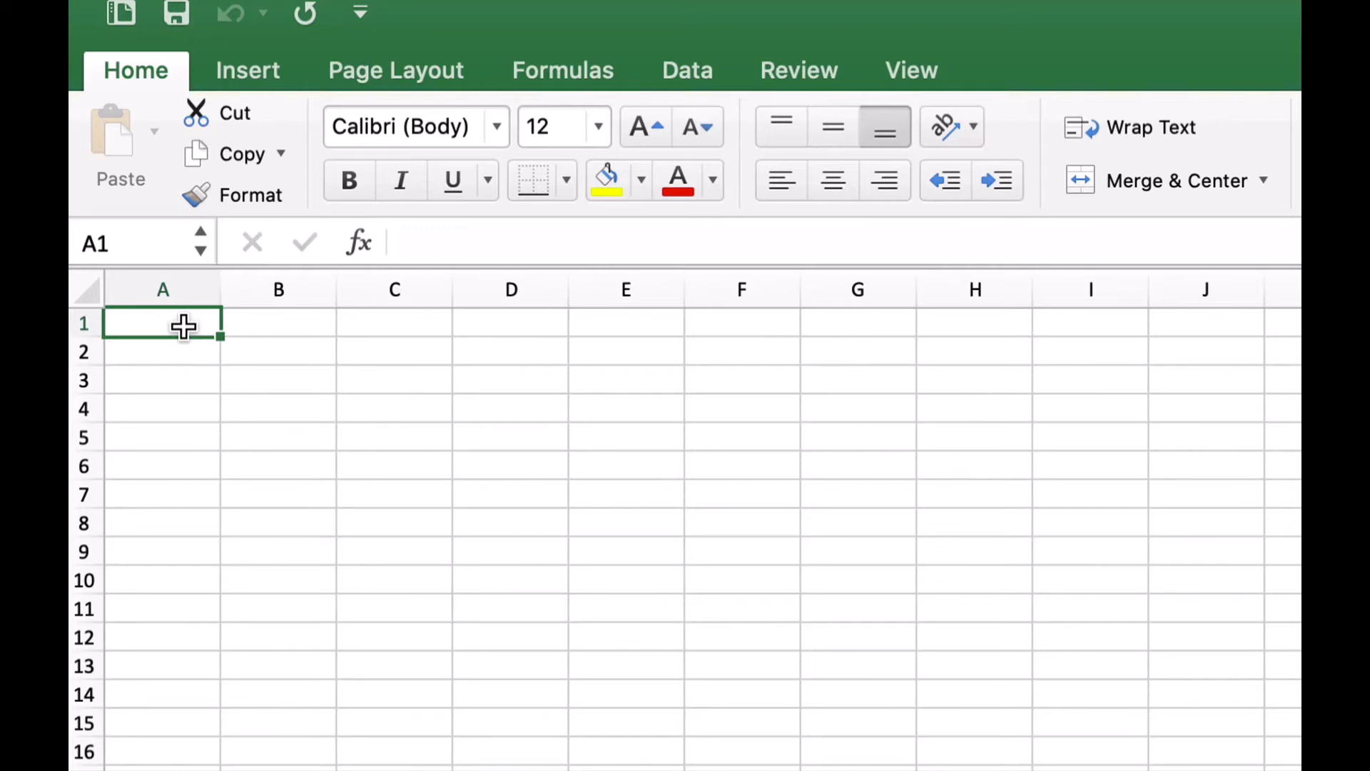
Step: Enter "Chocolate Chip cookies" in cell A1
text(Chocolag)
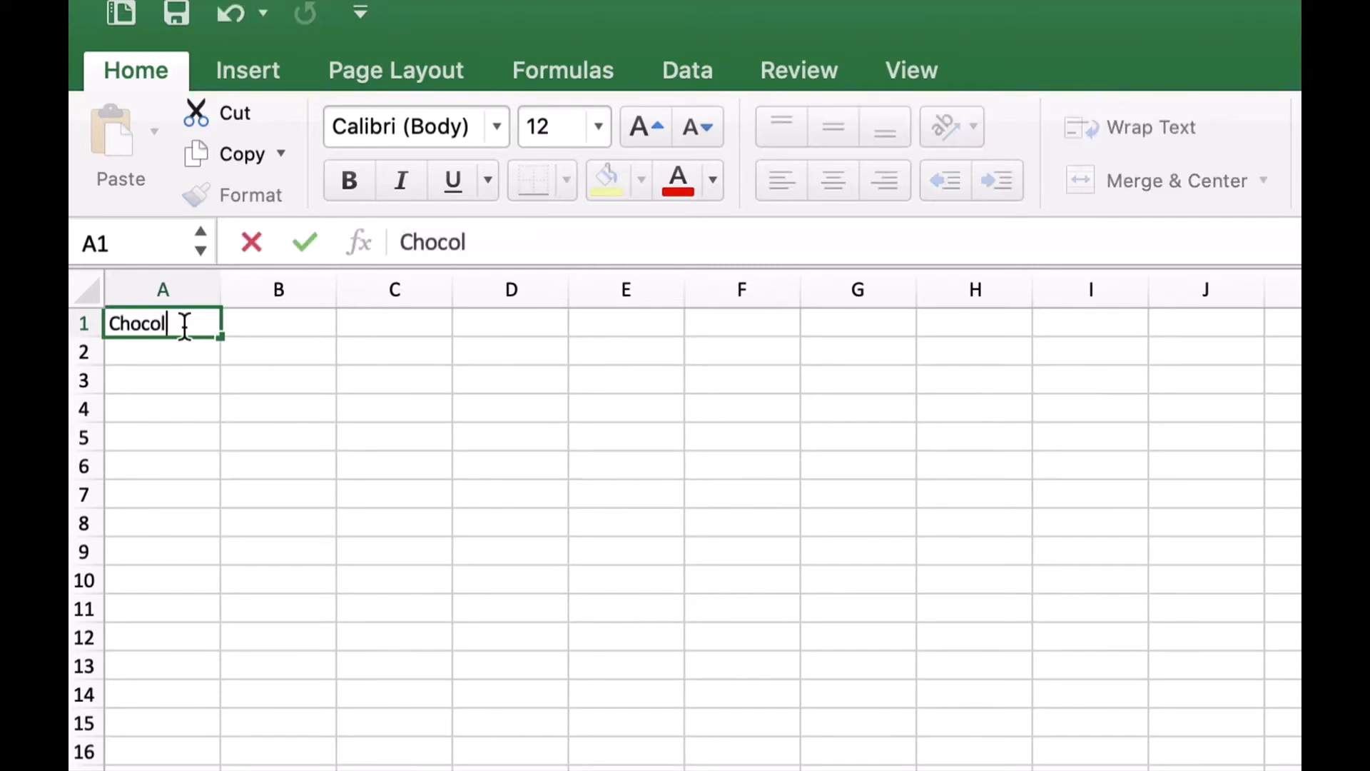
key(BackSpace)
text(te Chip cookies)
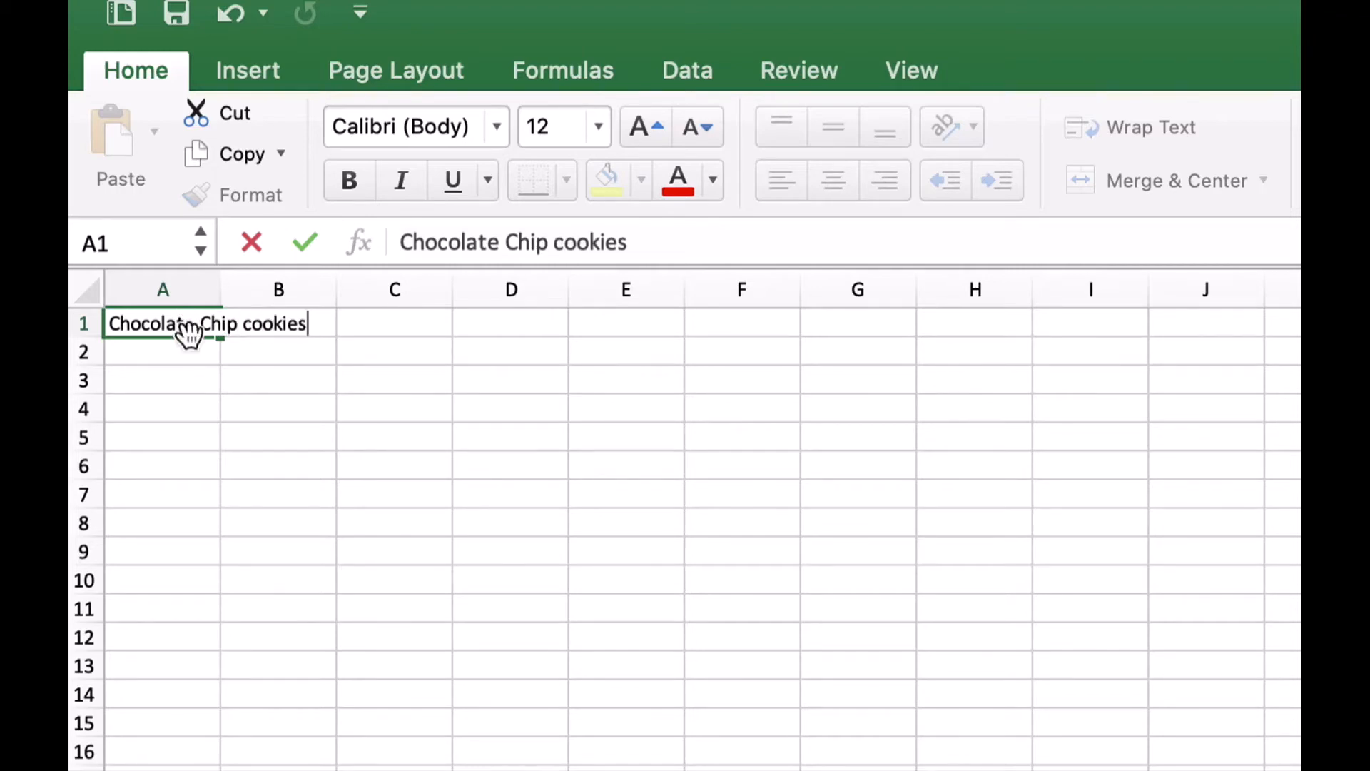
click(192, 351)
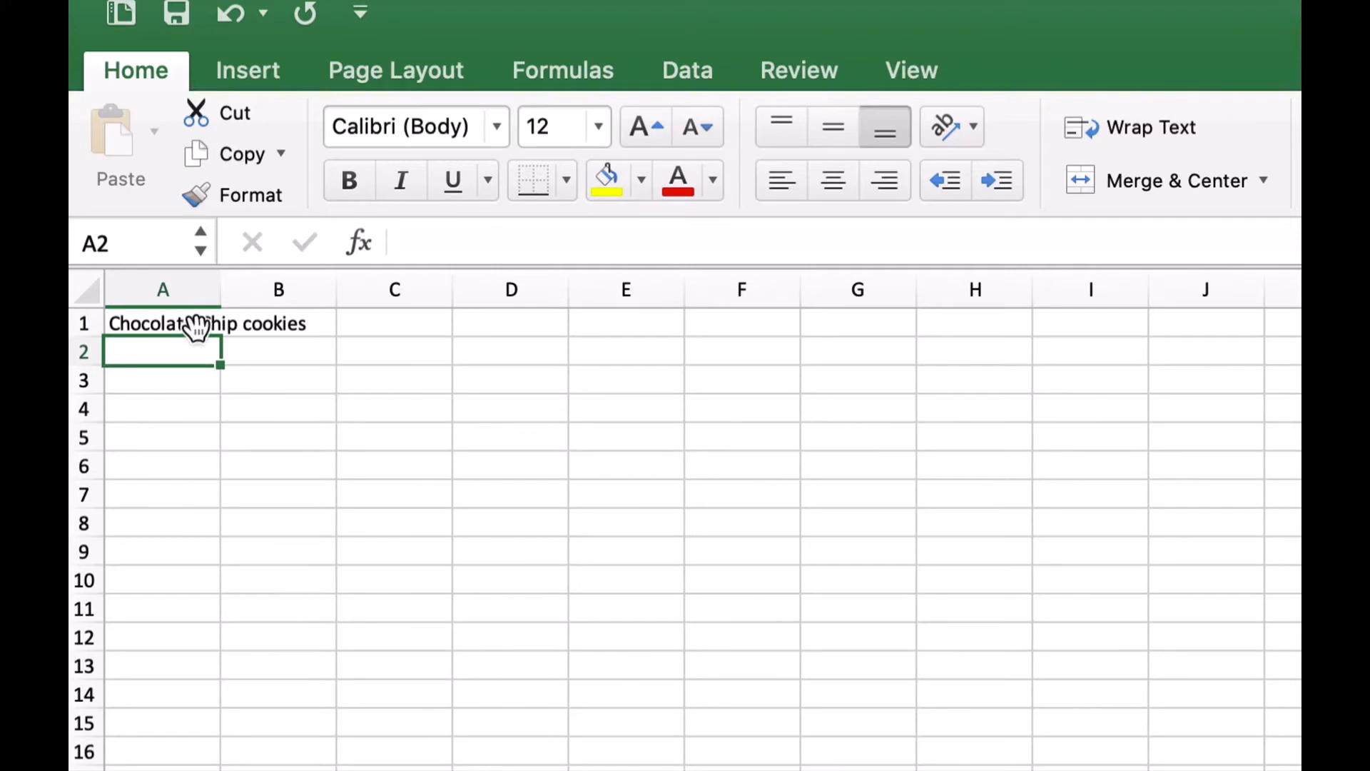
Step: Check the contents of cells A1 and B1 to see which cell holds the overflowing text
click(188, 323)
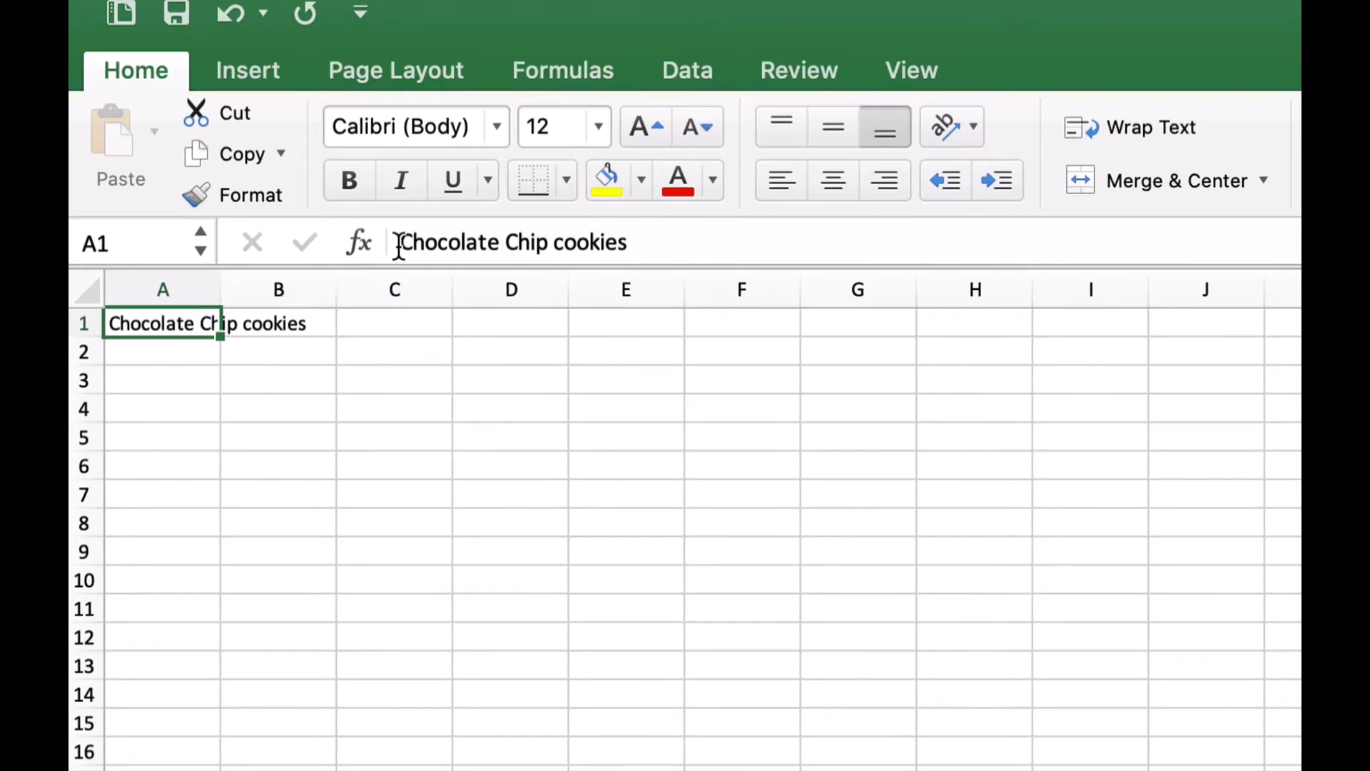
click(294, 323)
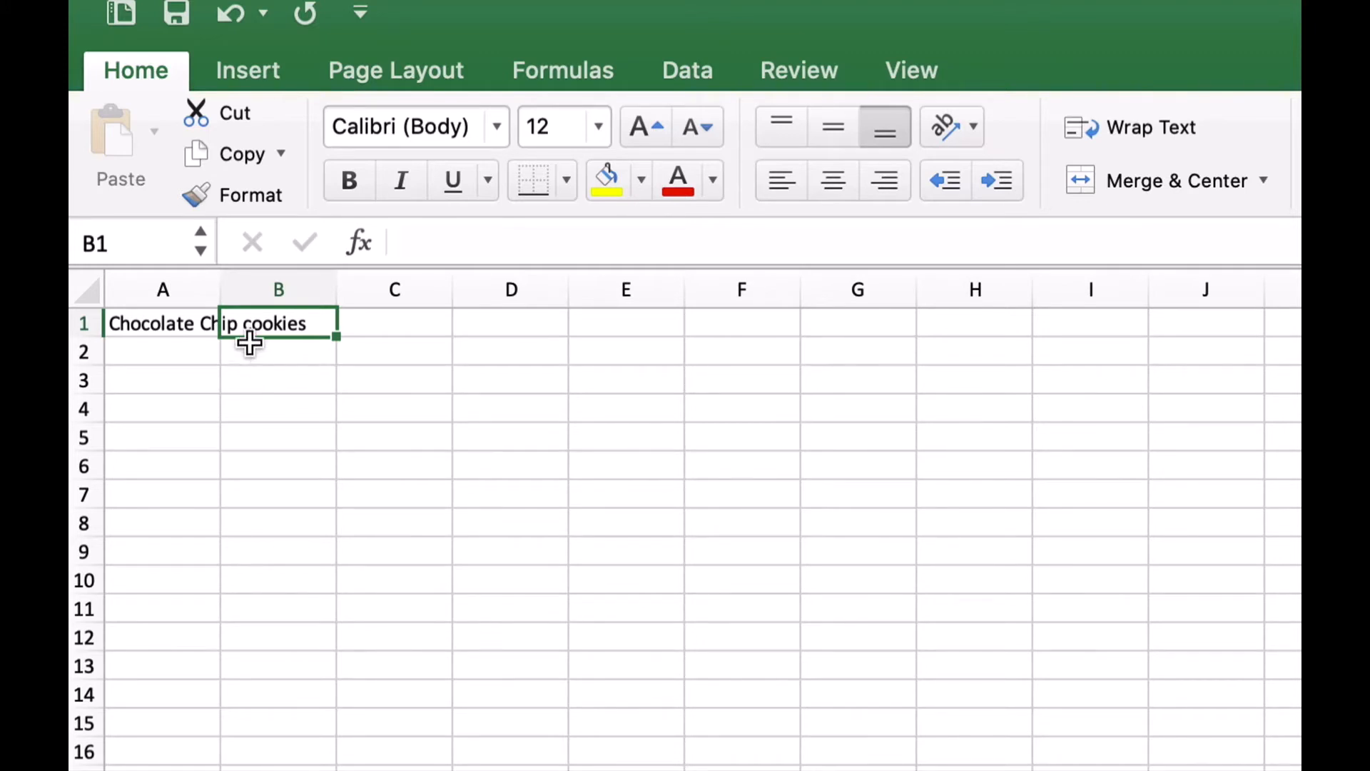
click(261, 372)
double_click(263, 320)
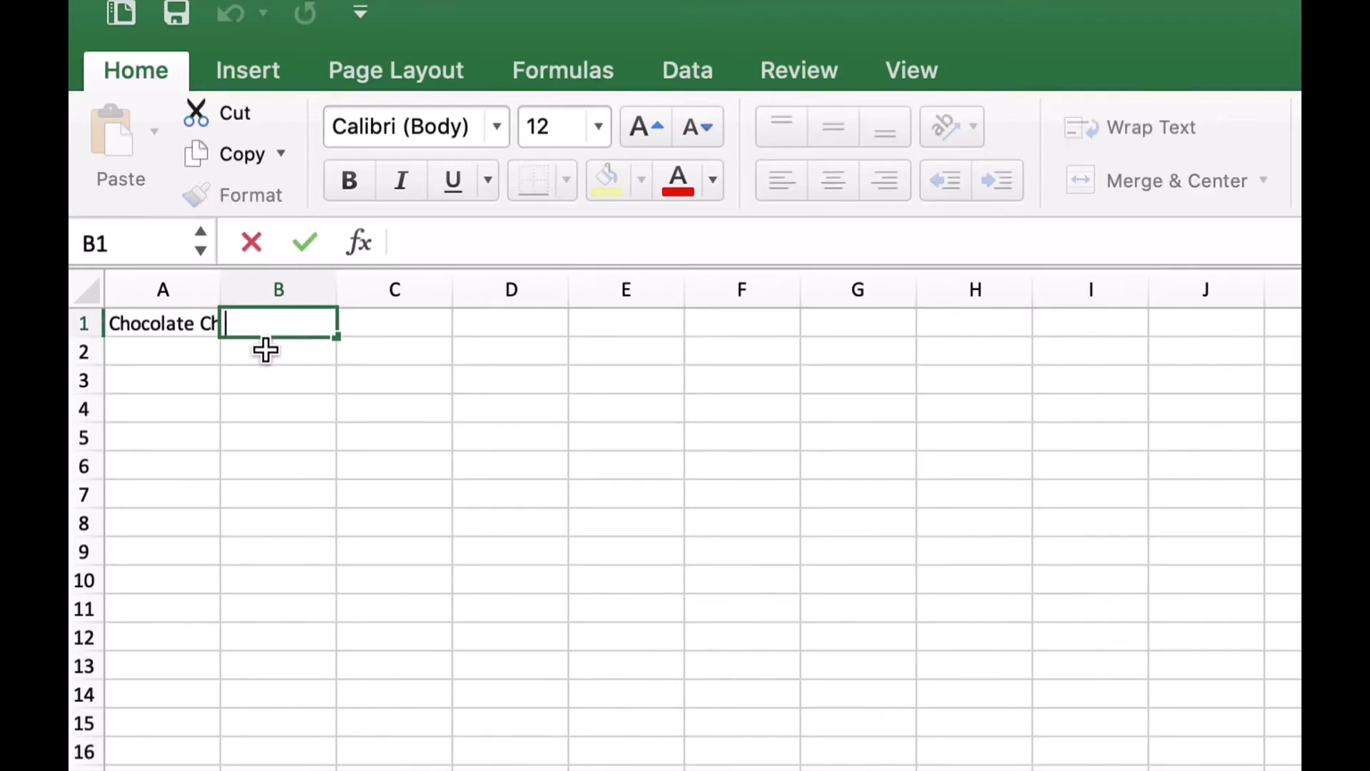
click(249, 373)
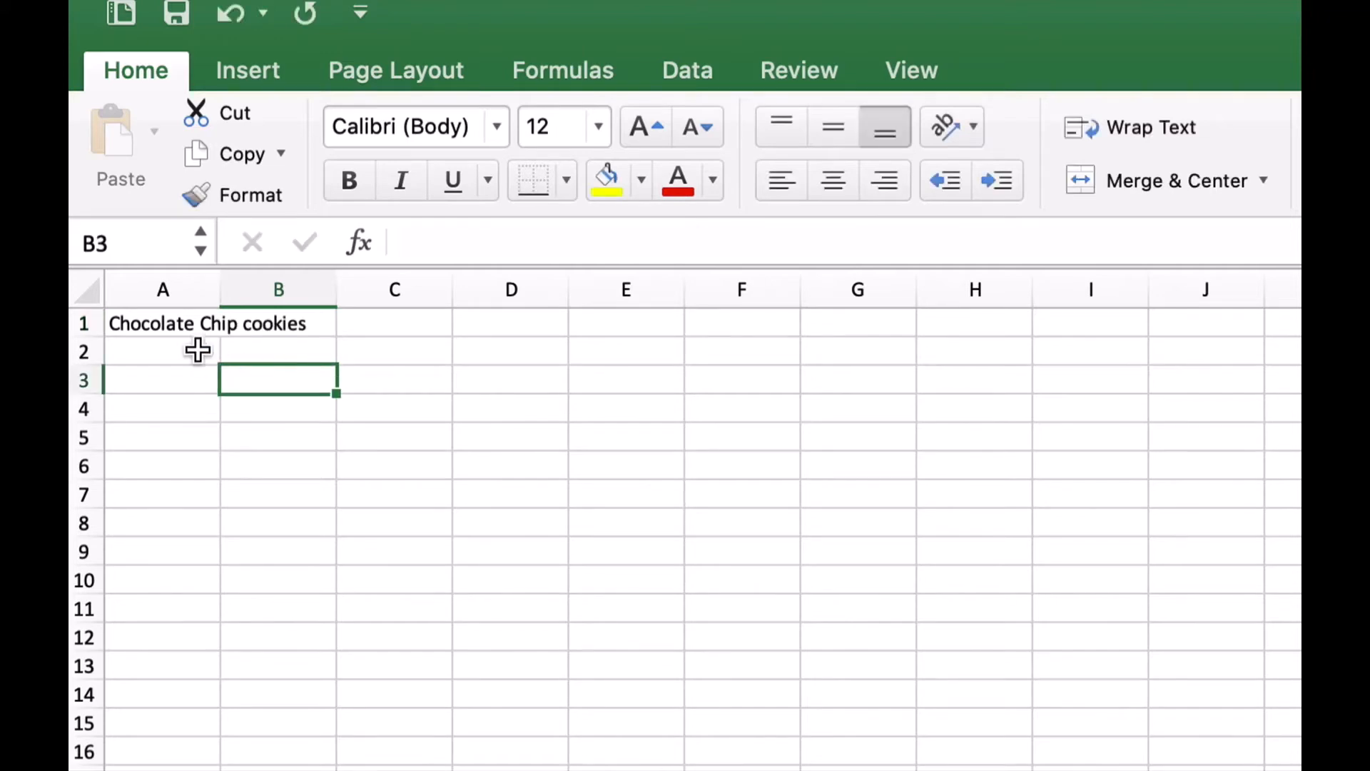
Step: Edit the text in cell A1 so that it reads "Chocolate Chip Cookies" with a capital C
double_click(186, 326)
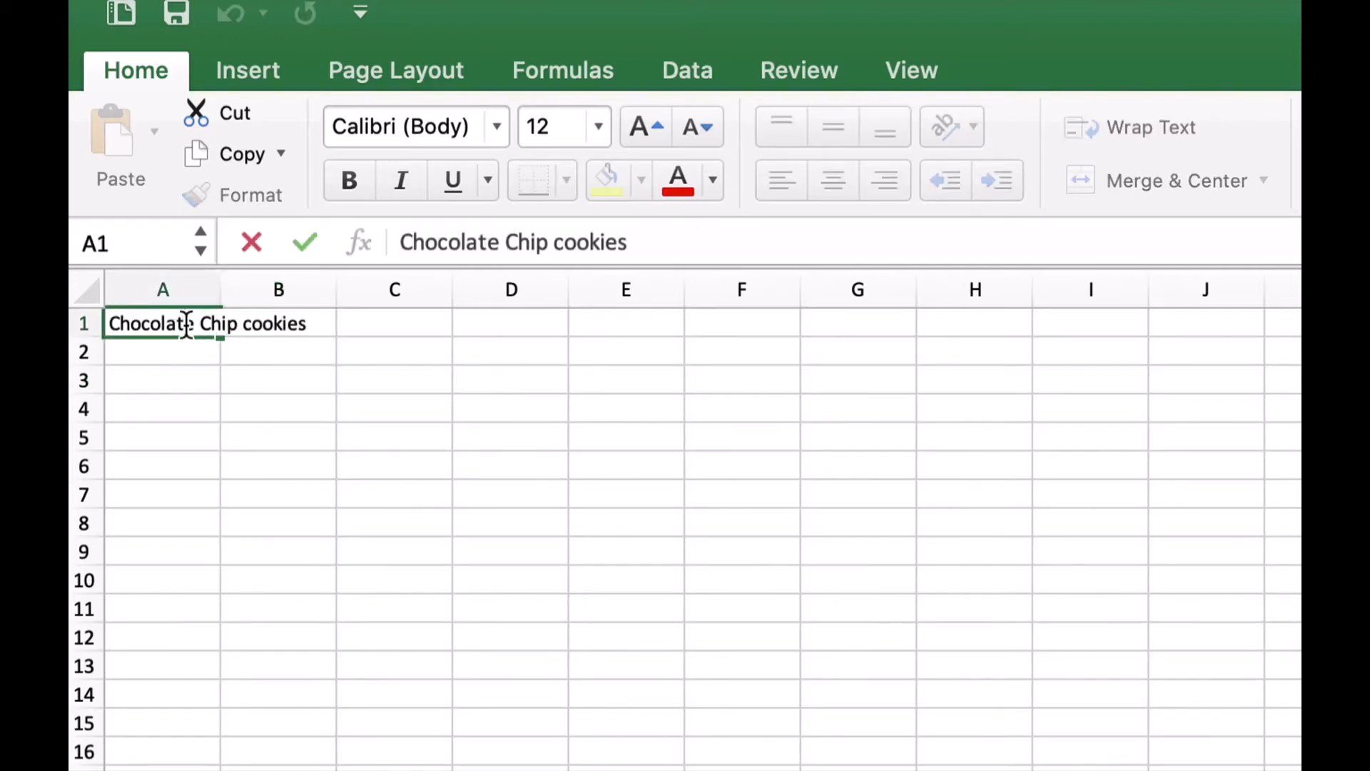
key(Right)
key(Right)
key(Right)
key(Right)
key(Right)
key(Right)
key(Right)
key(BackSpace)
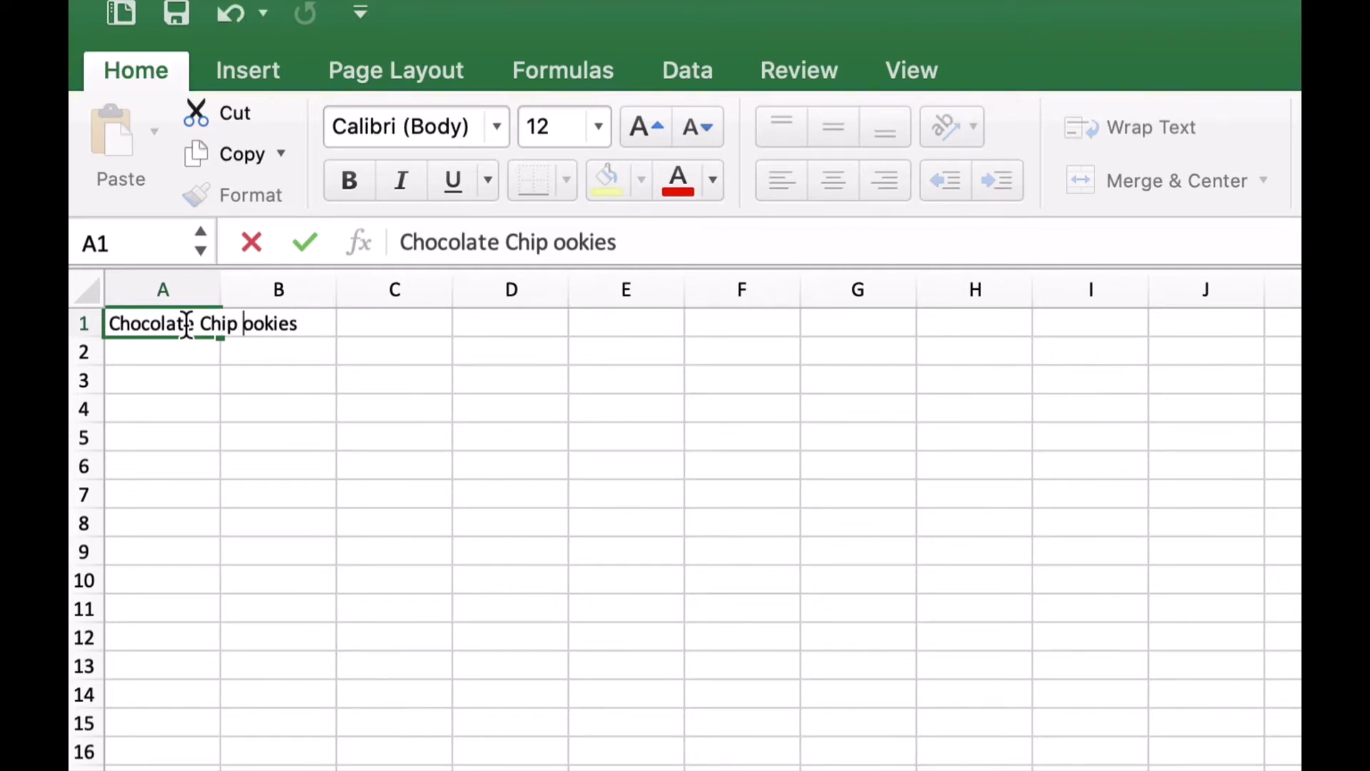
text(C)
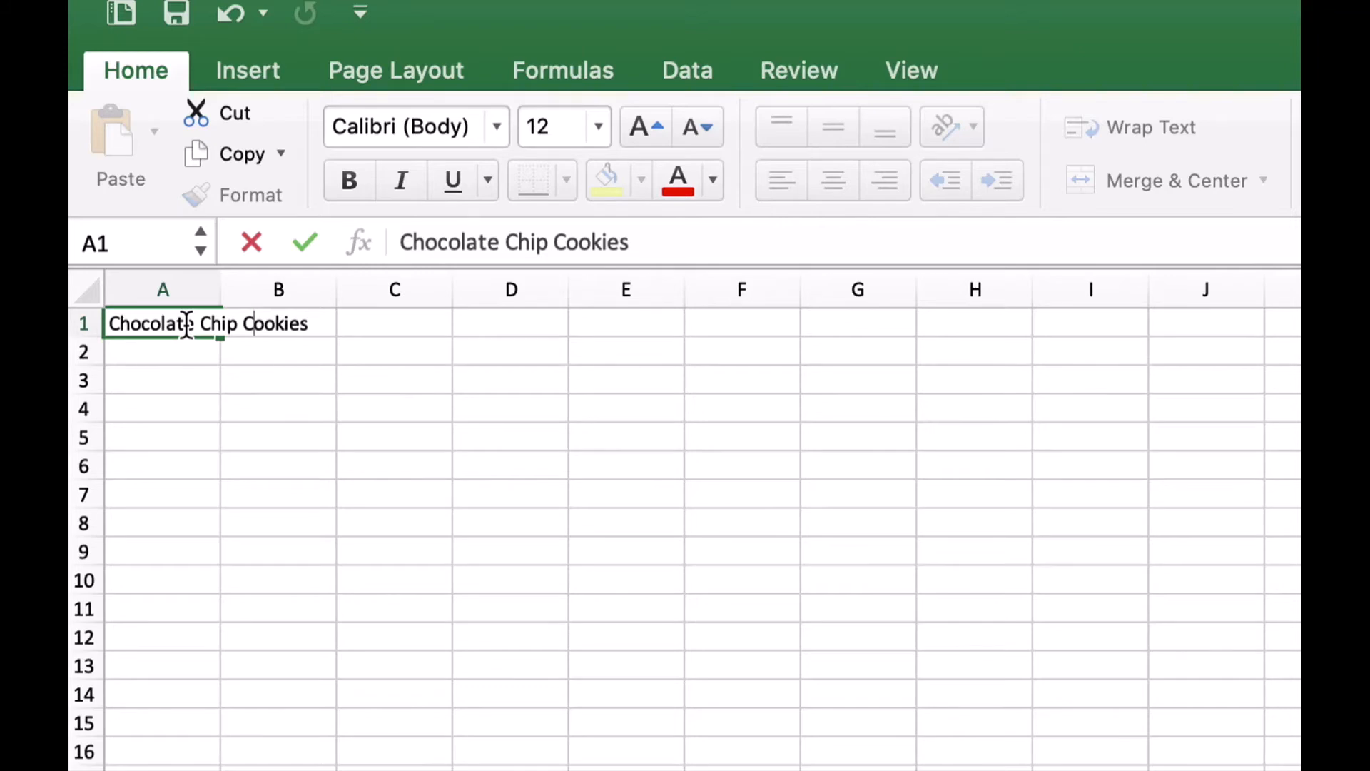
key(Return)
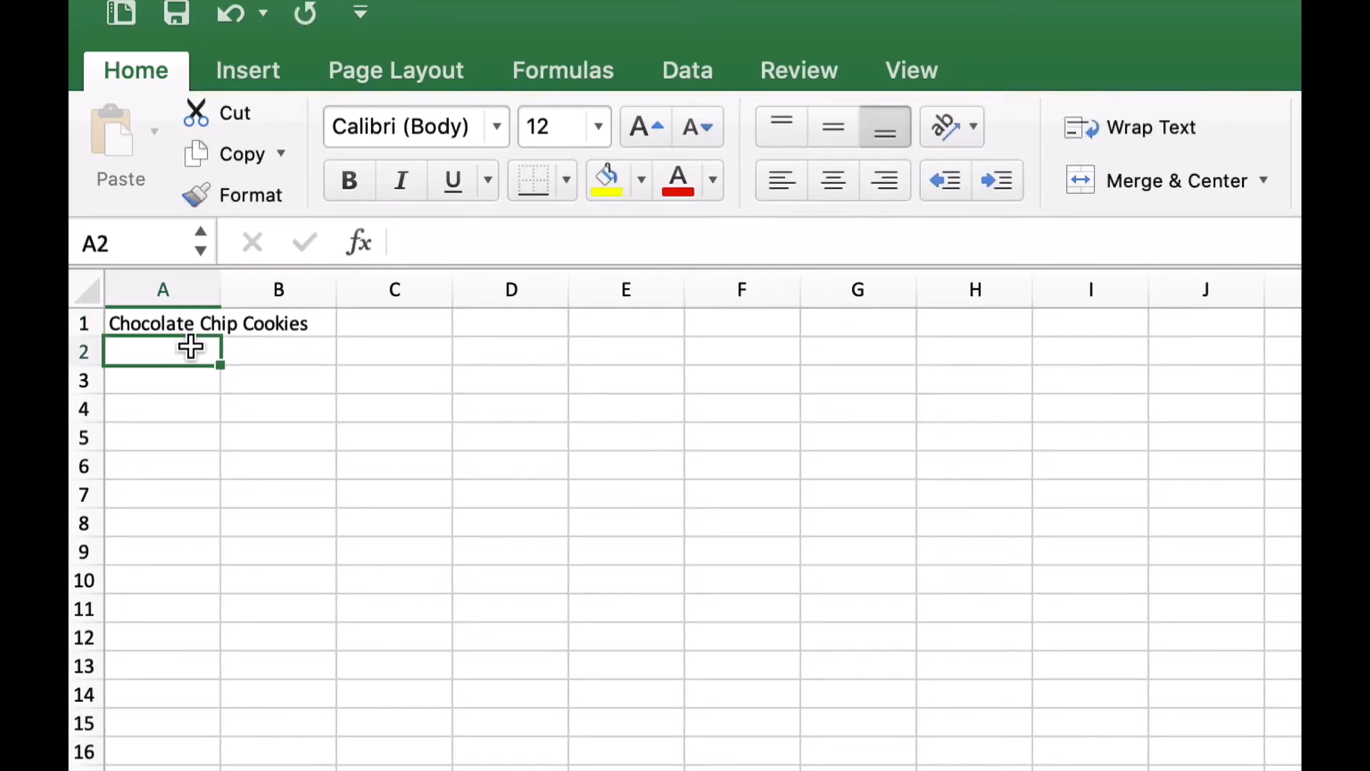
Step: Enter "The" in cell B1, and select cell A1 to check its full text
click(290, 323)
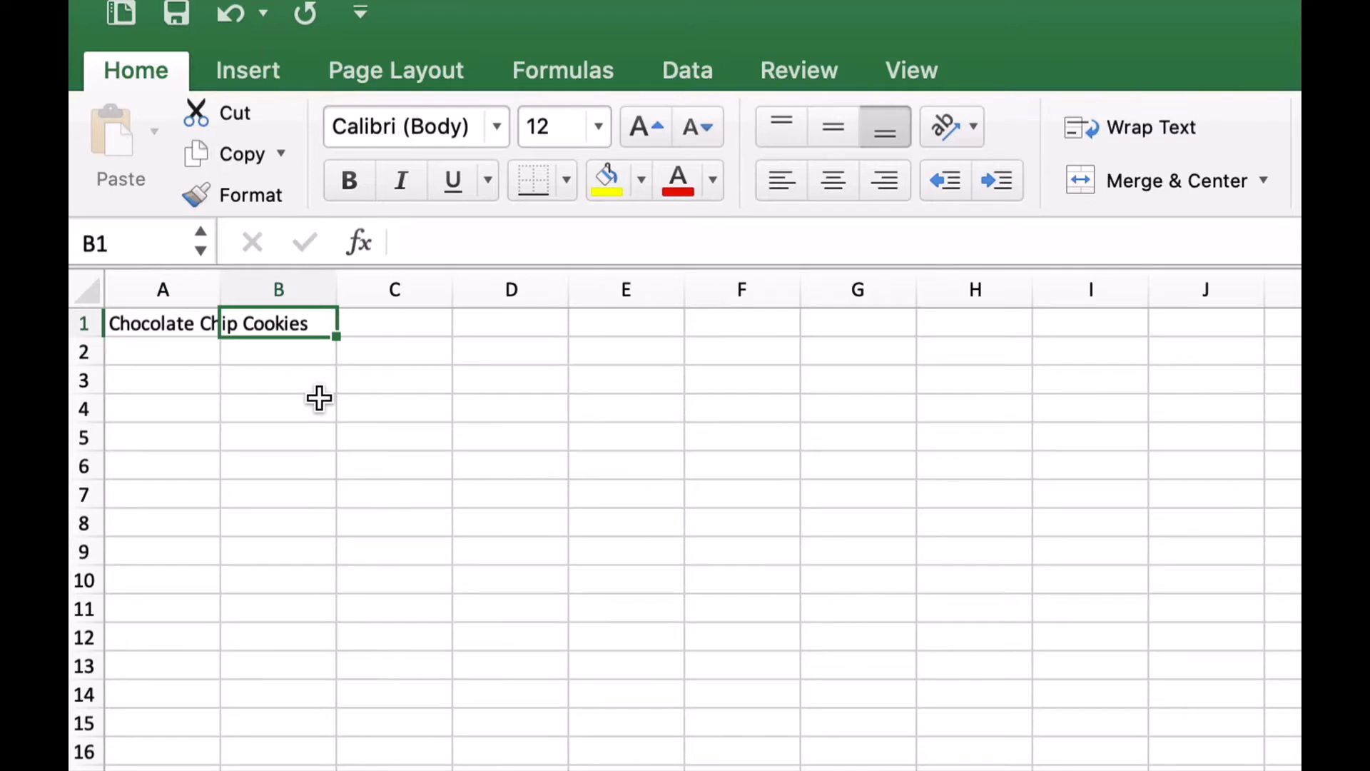
text(The)
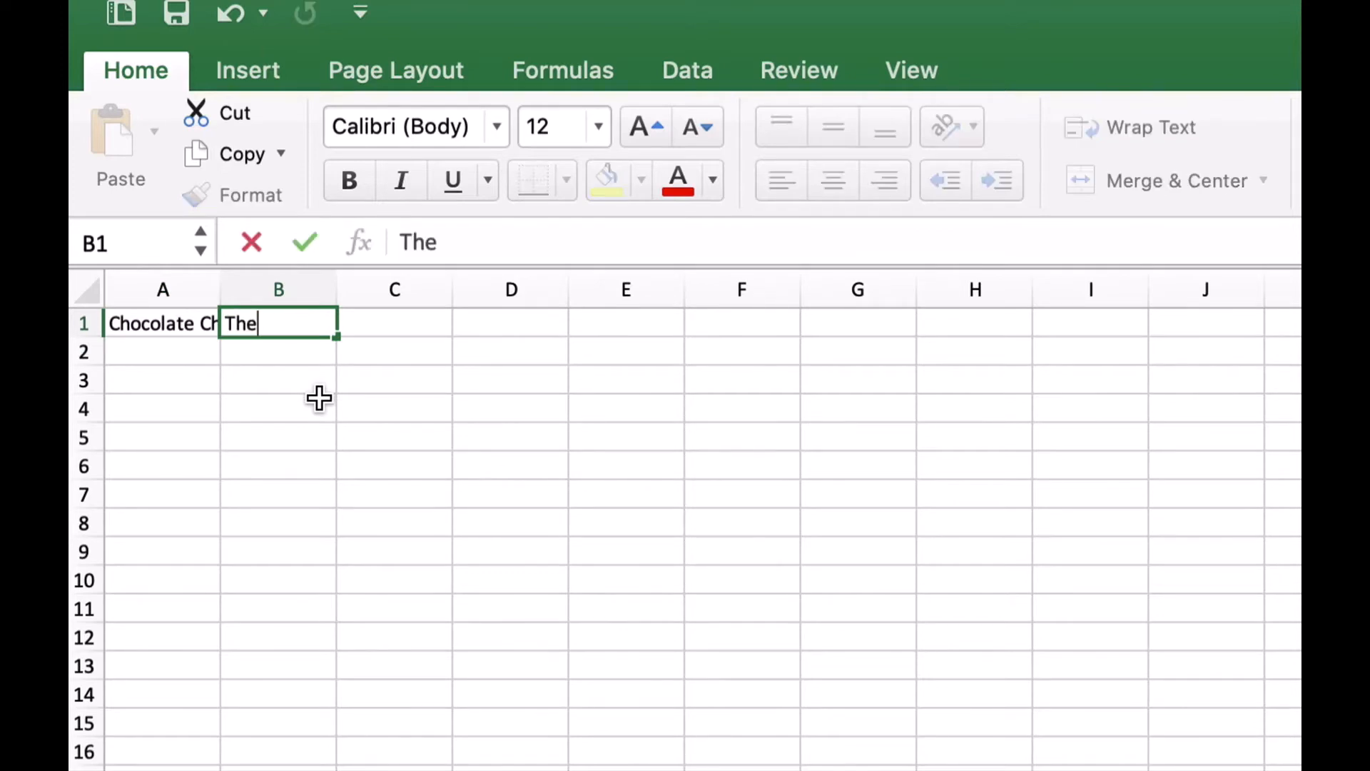
click(319, 399)
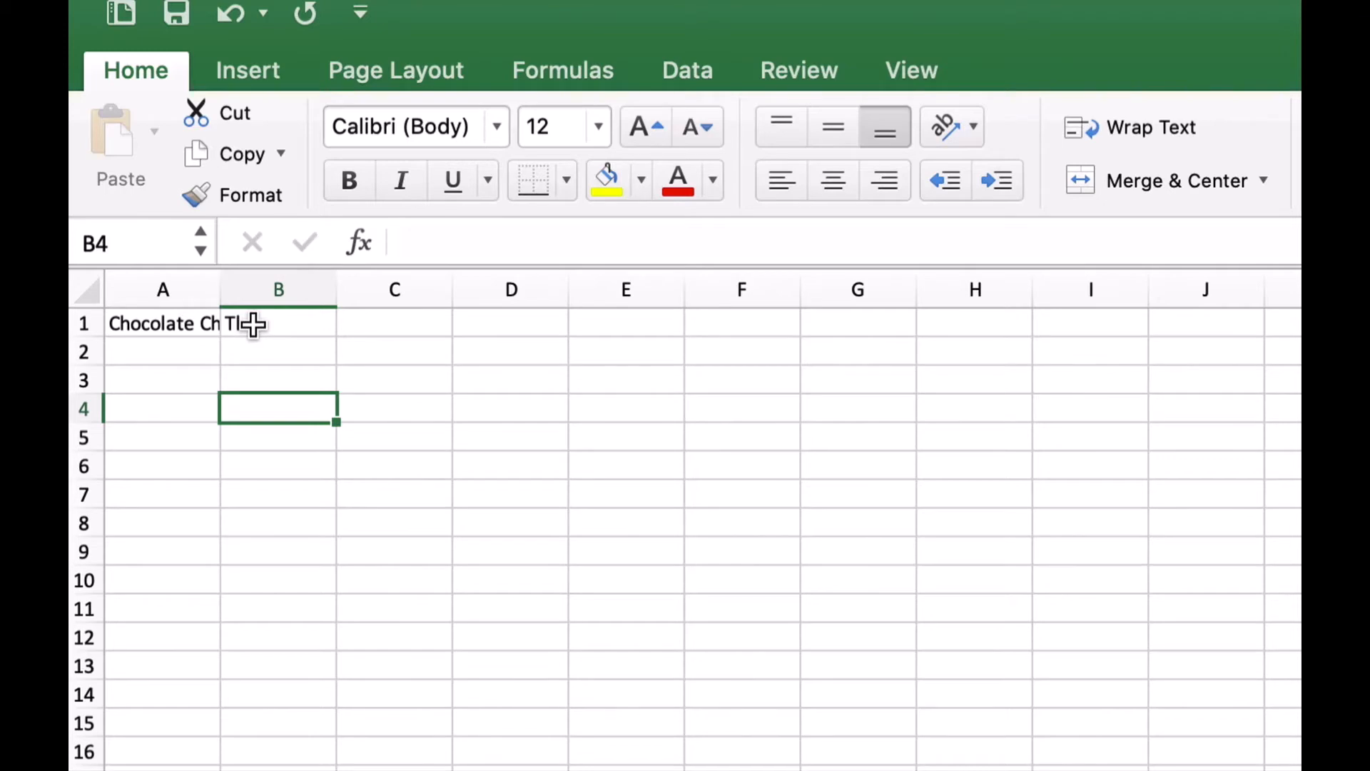
click(187, 323)
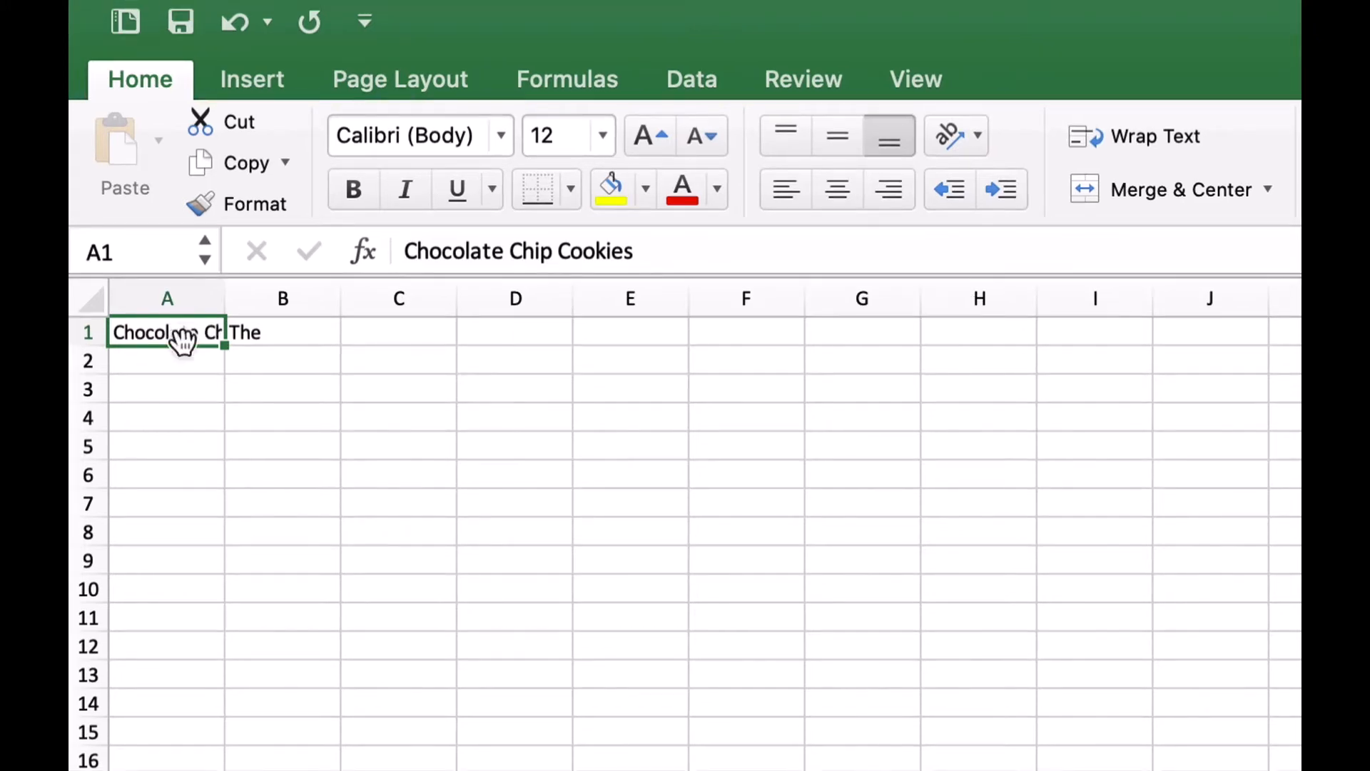
Step: Enter the number 55 in cell C4 and the text "The" in cell D4
click(355, 416)
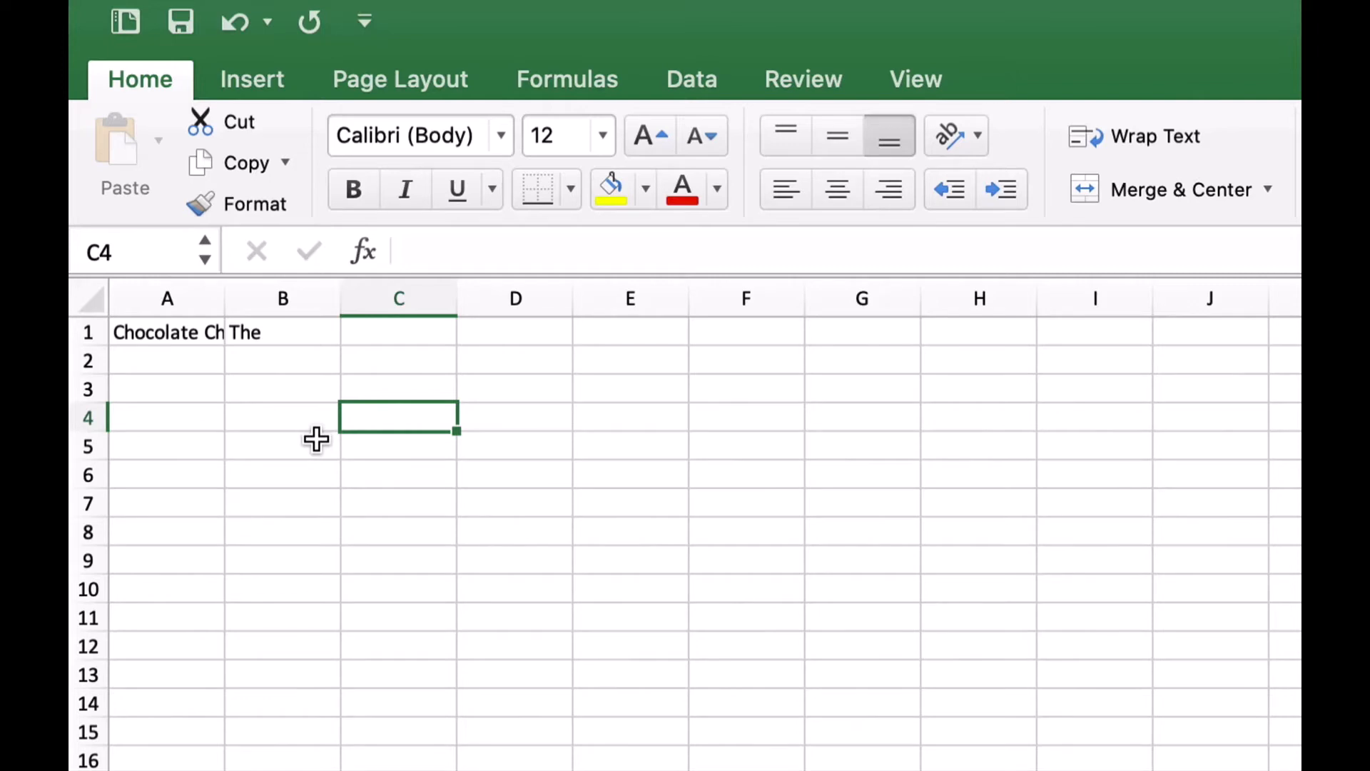
text(55)
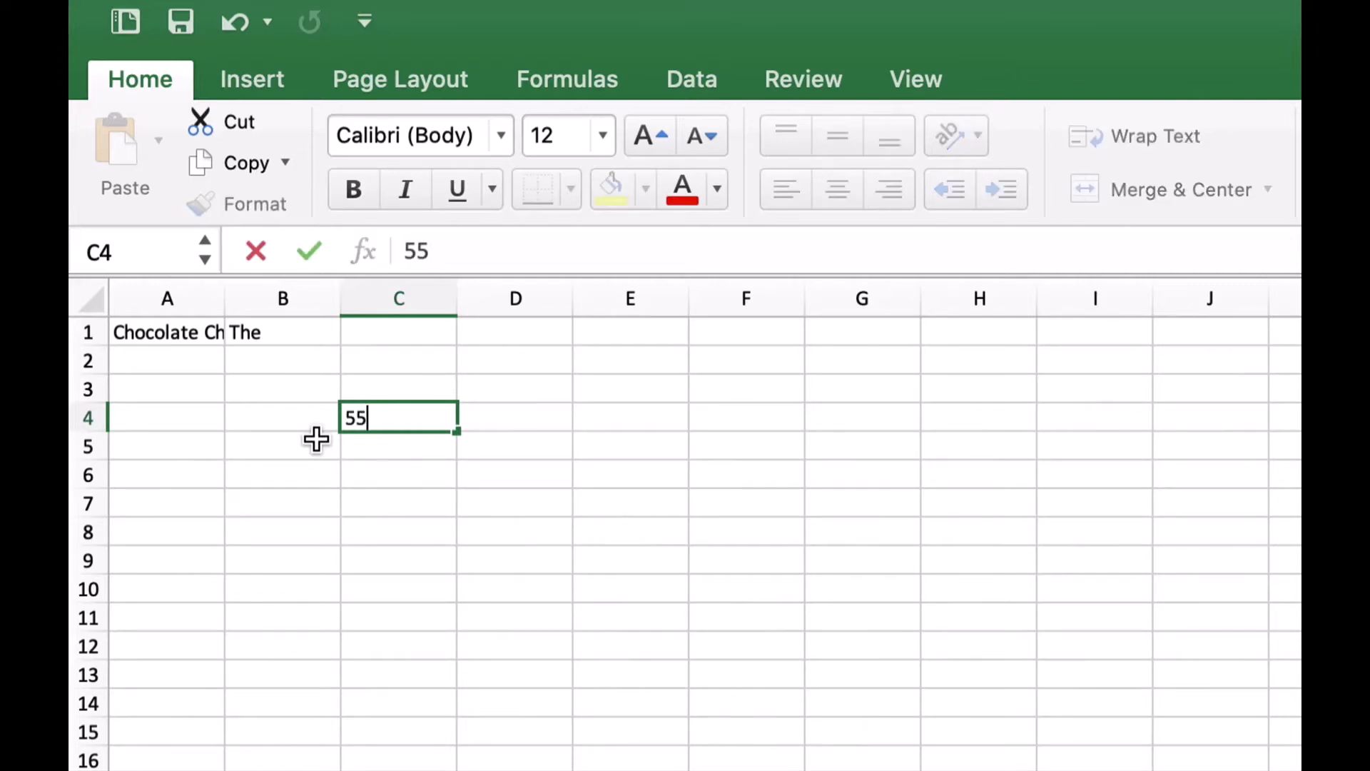
key(Return)
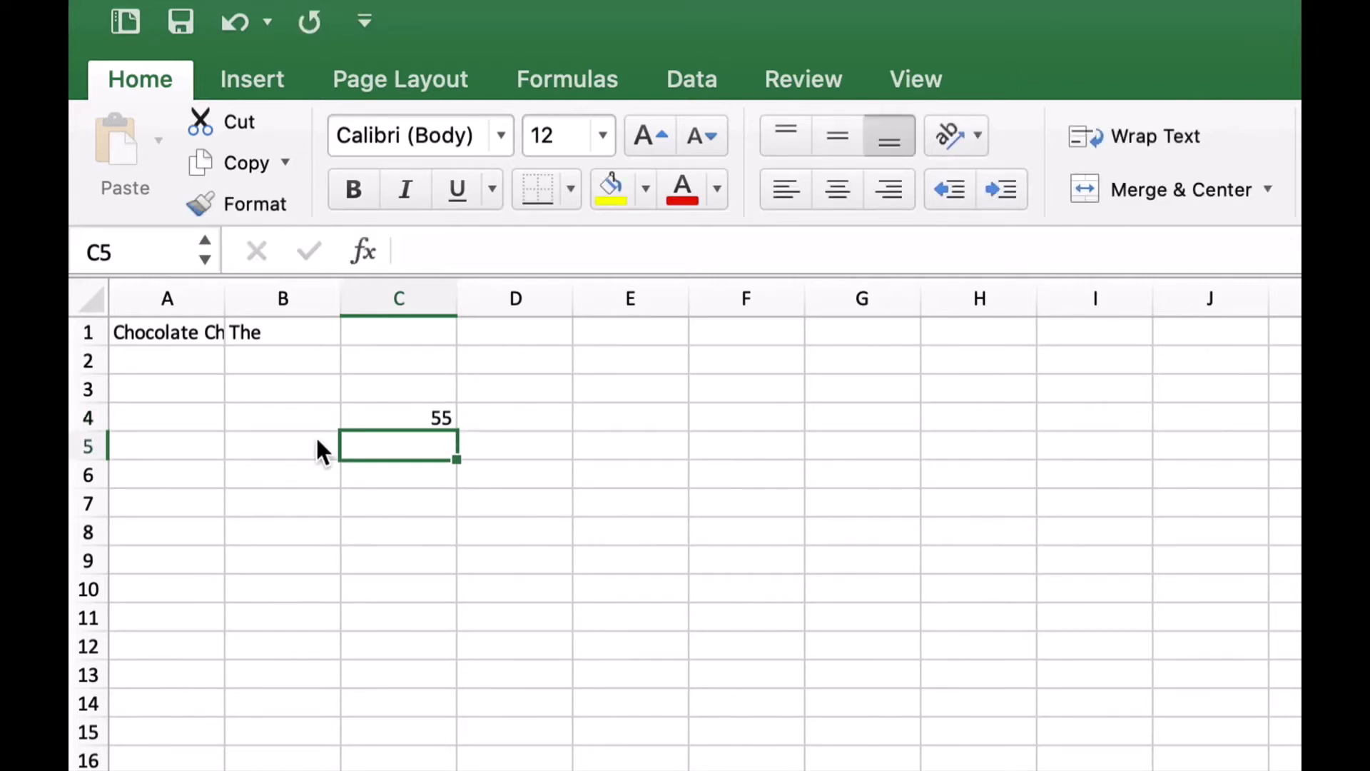
click(491, 416)
text(The)
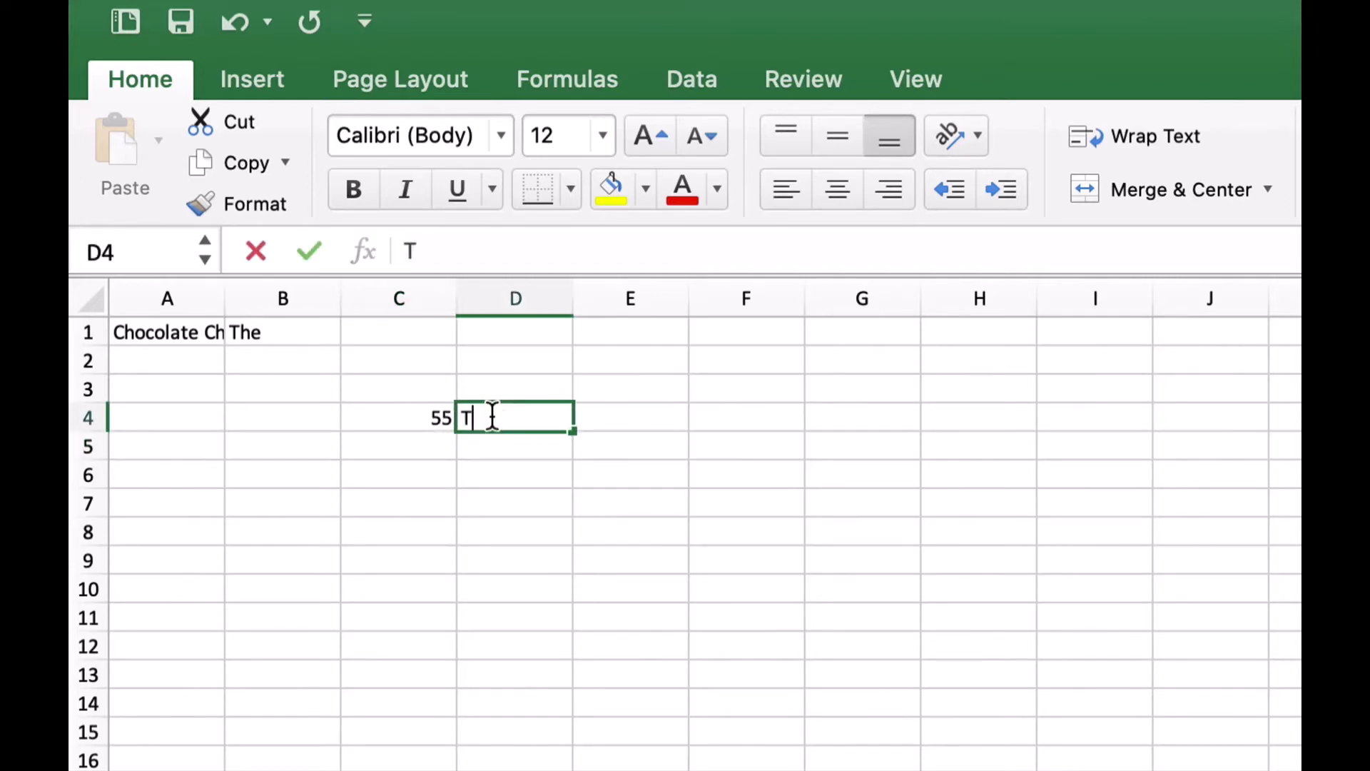
click(496, 447)
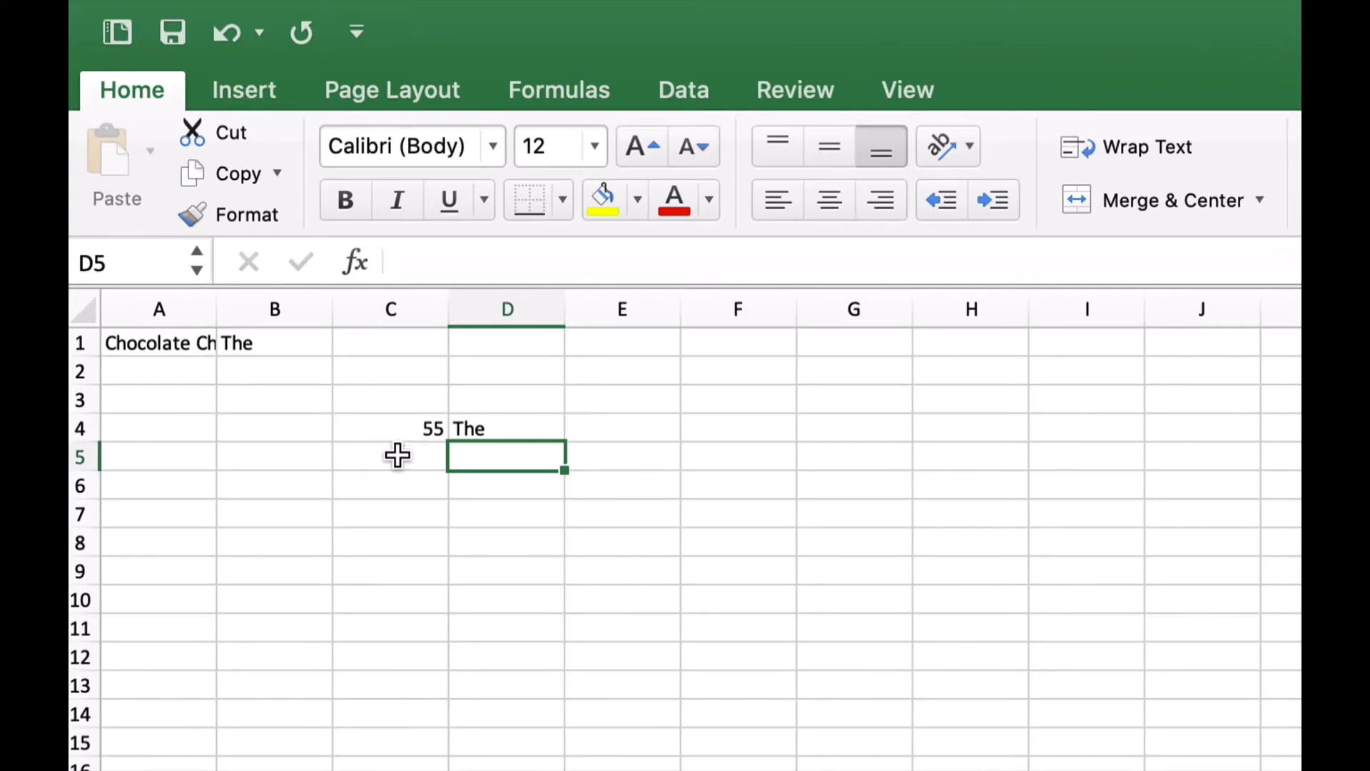
Step: Enter the date "January 2021" in cell A6
click(188, 484)
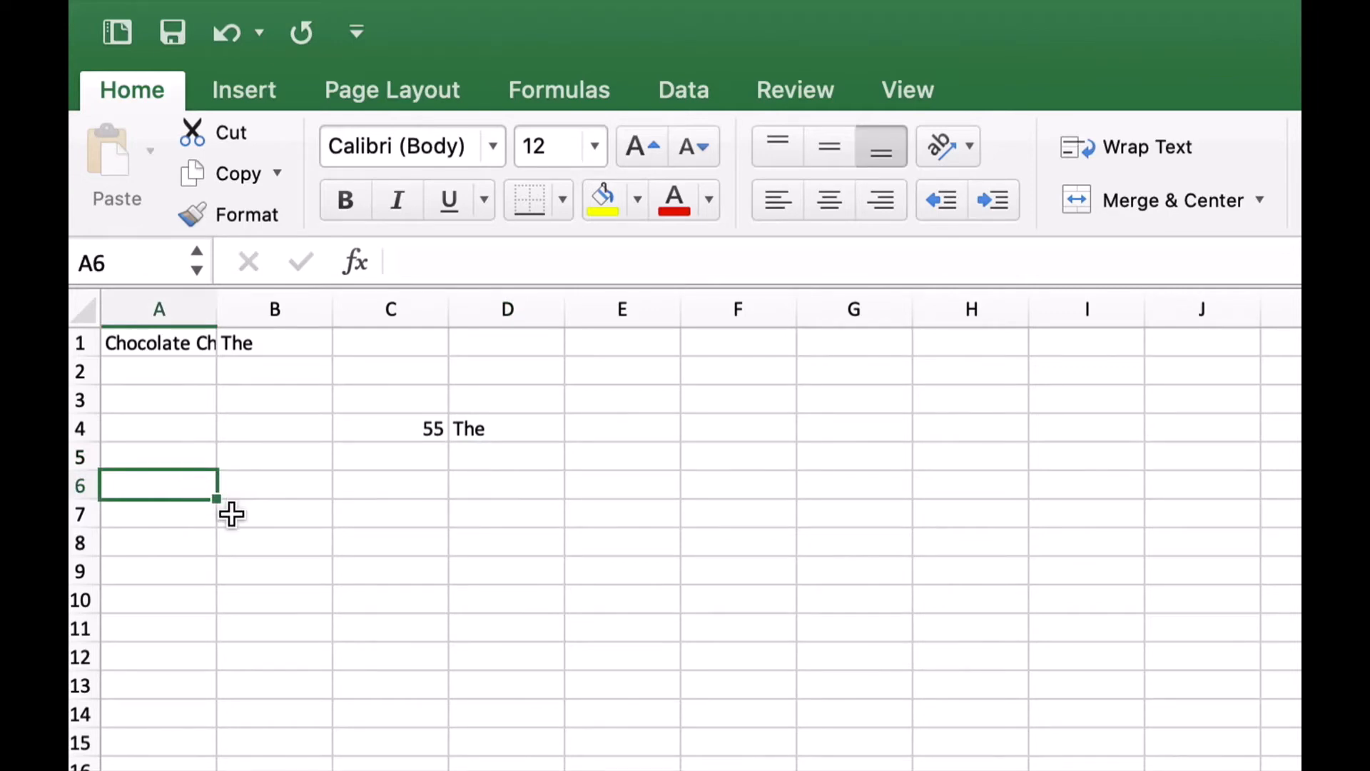
text(January )
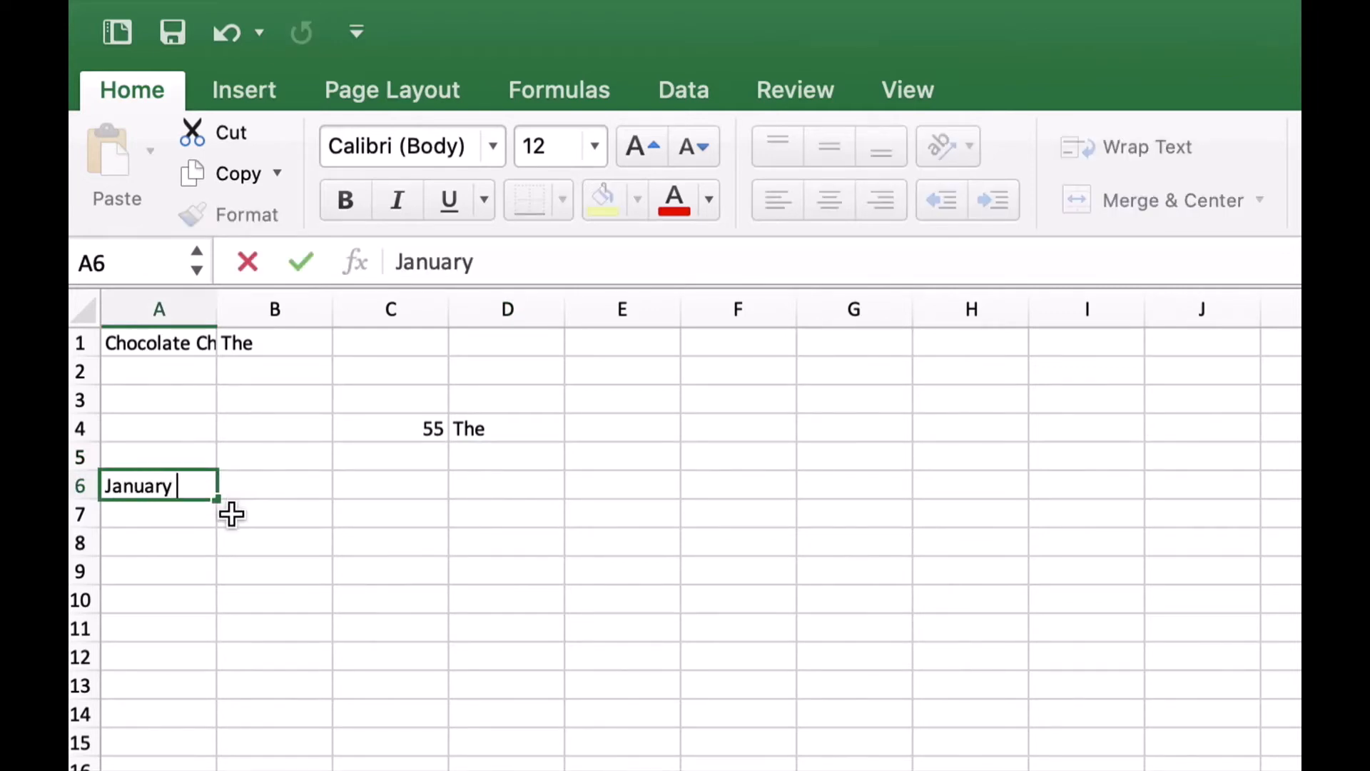
text(202)
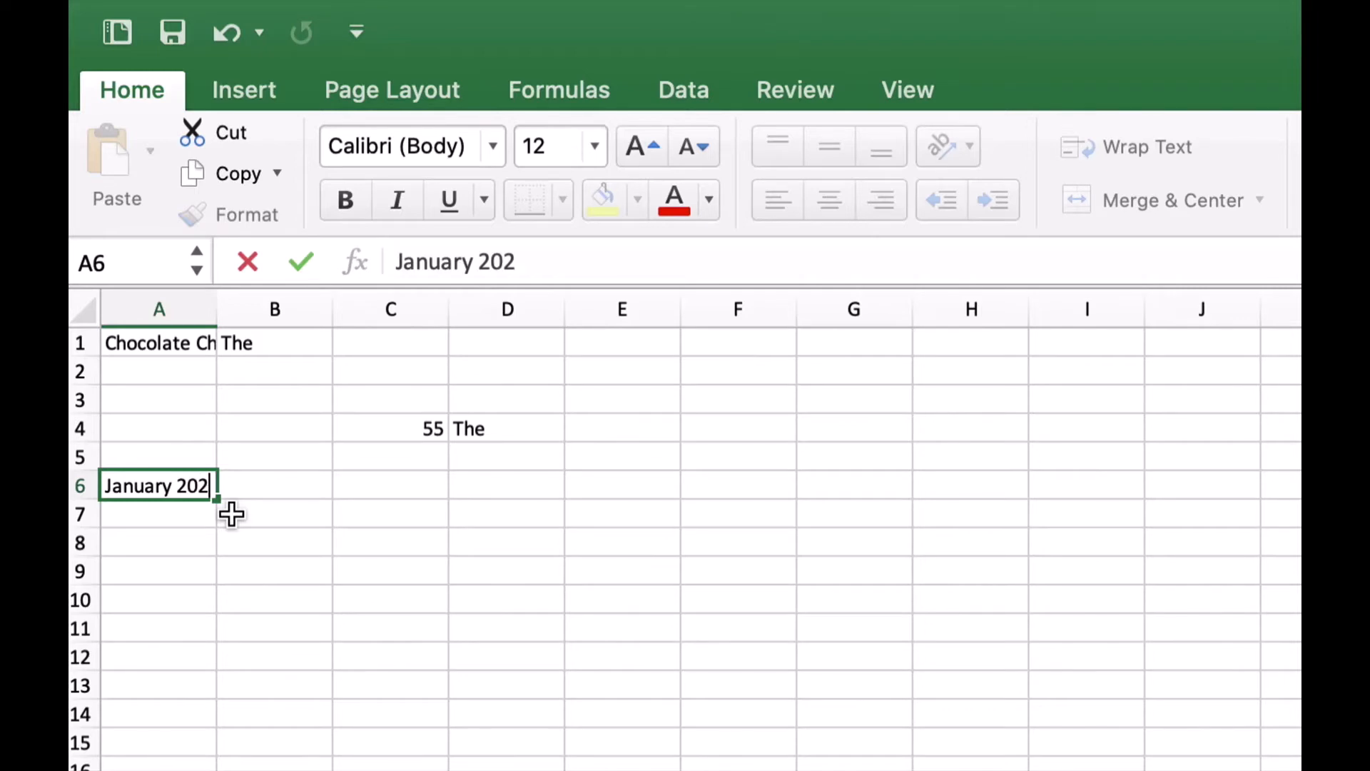
text(1)
key(Return)
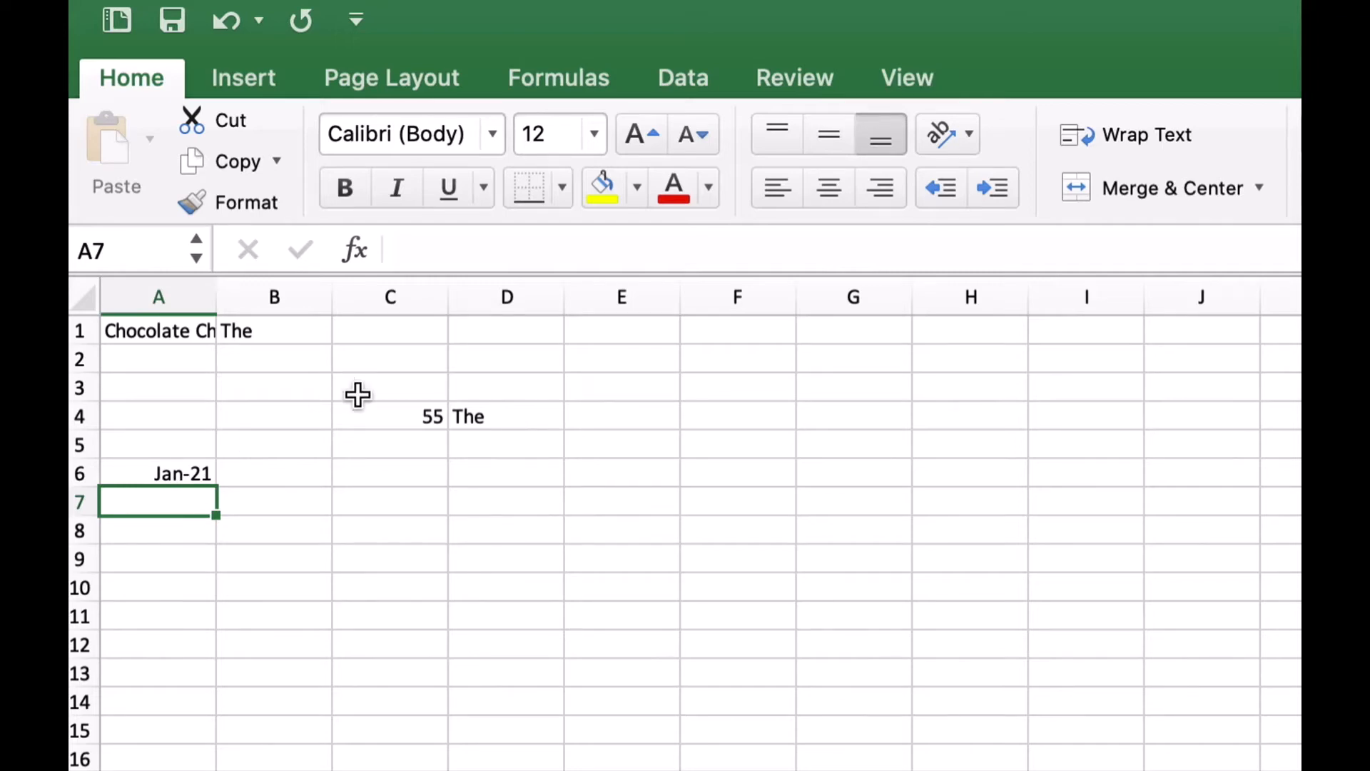
Step: Start a formula in cell A7 with an equals sign
click(429, 251)
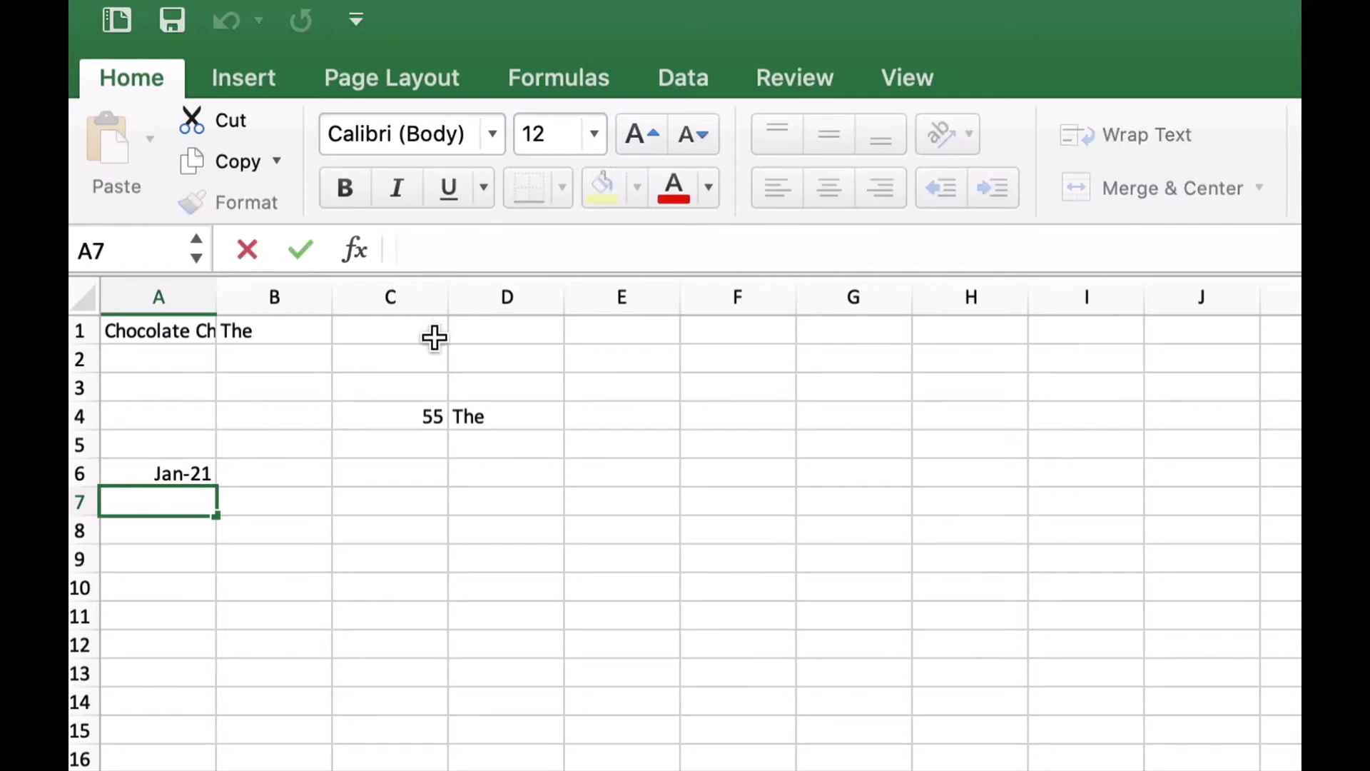
text(=)
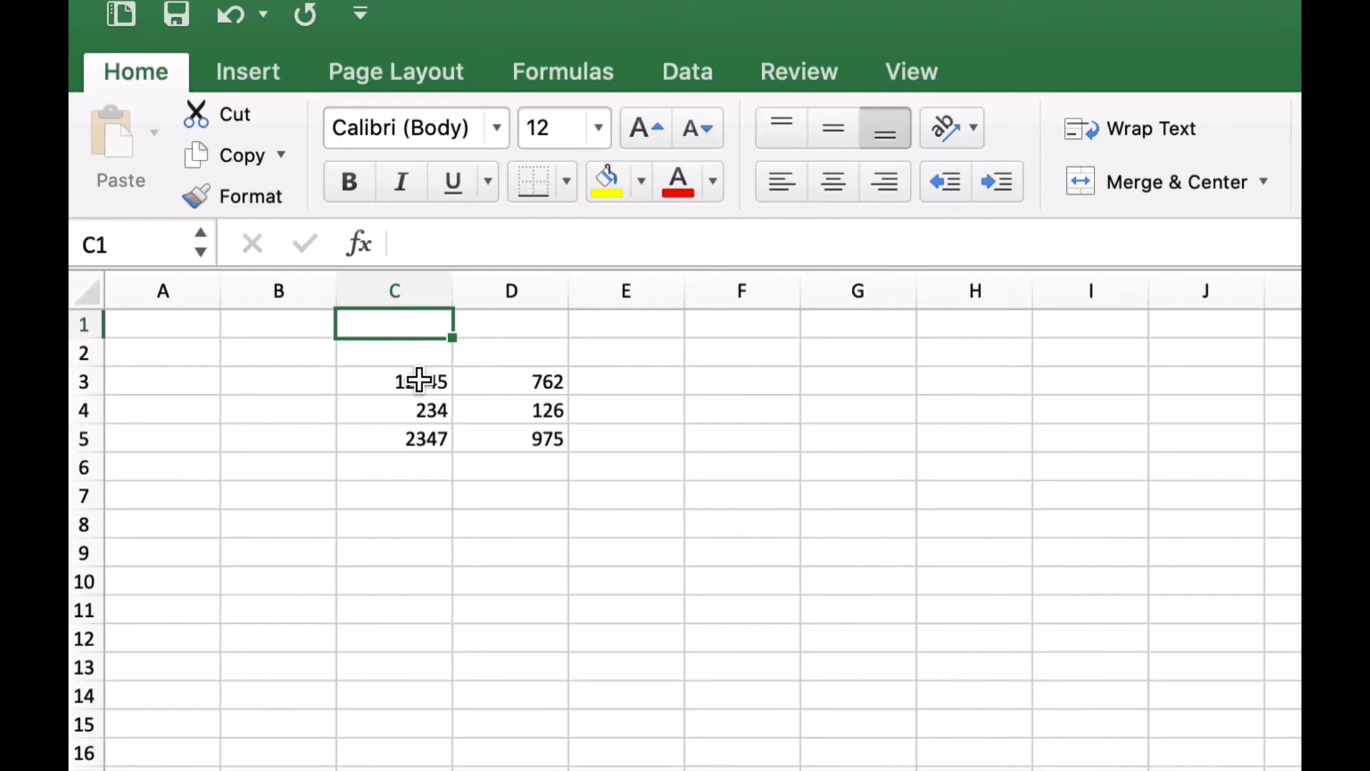
Step: Delete the contents of cell C3 and edit the number in cell D3 to read 72
click(420, 381)
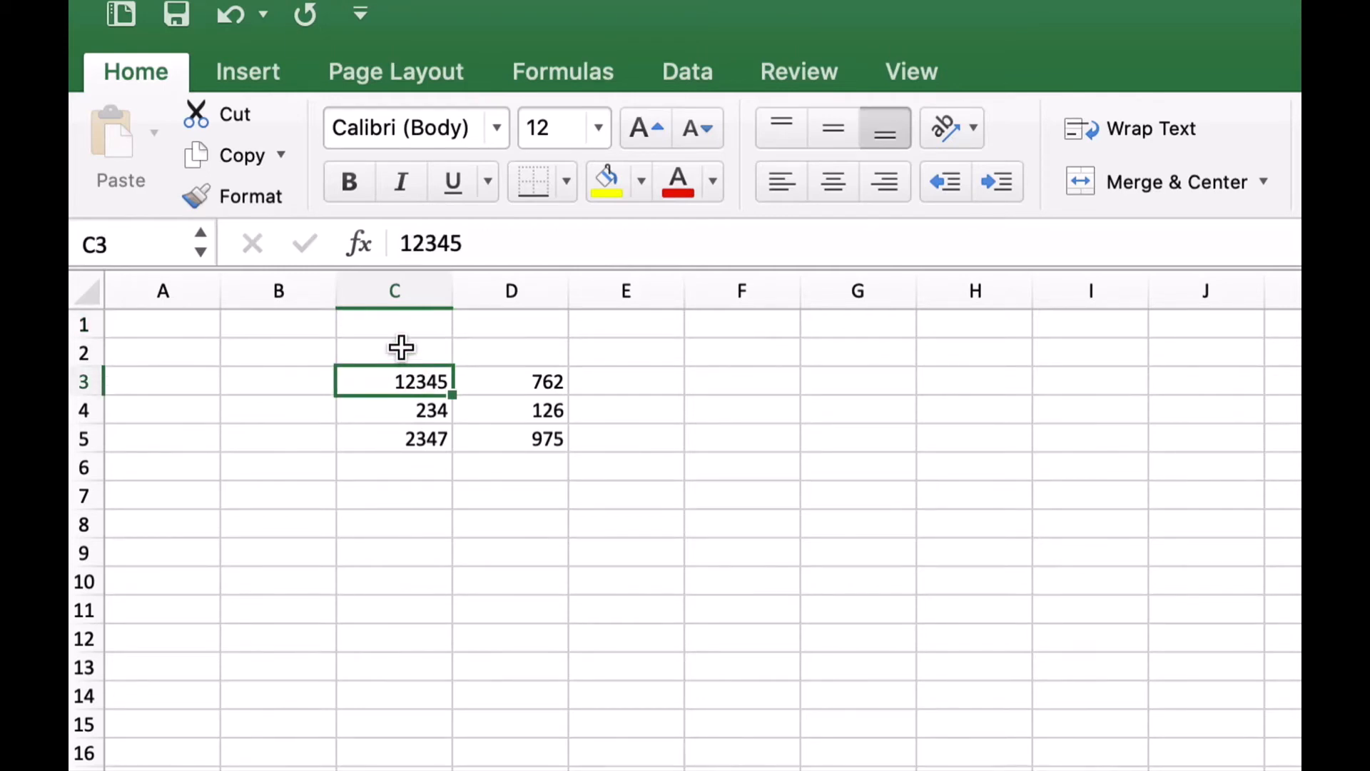
key(Delete)
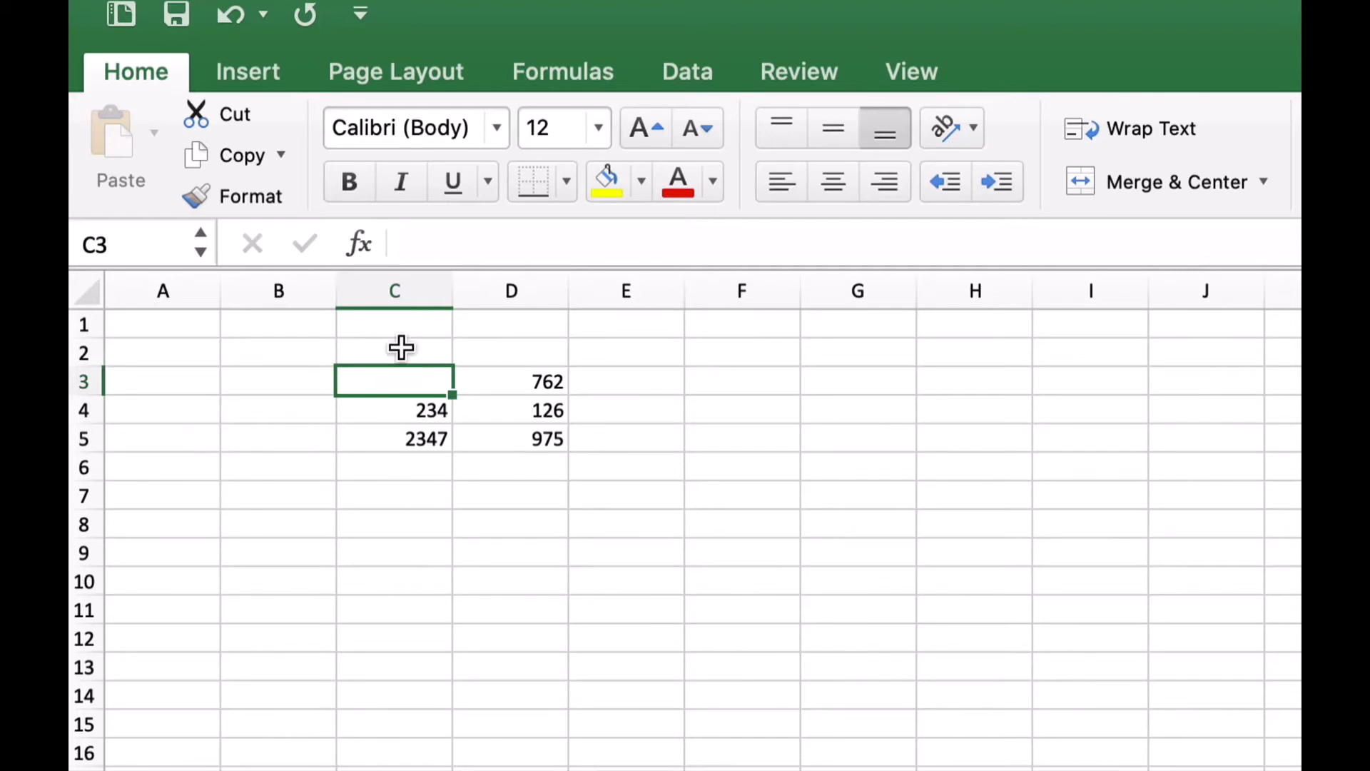
double_click(502, 383)
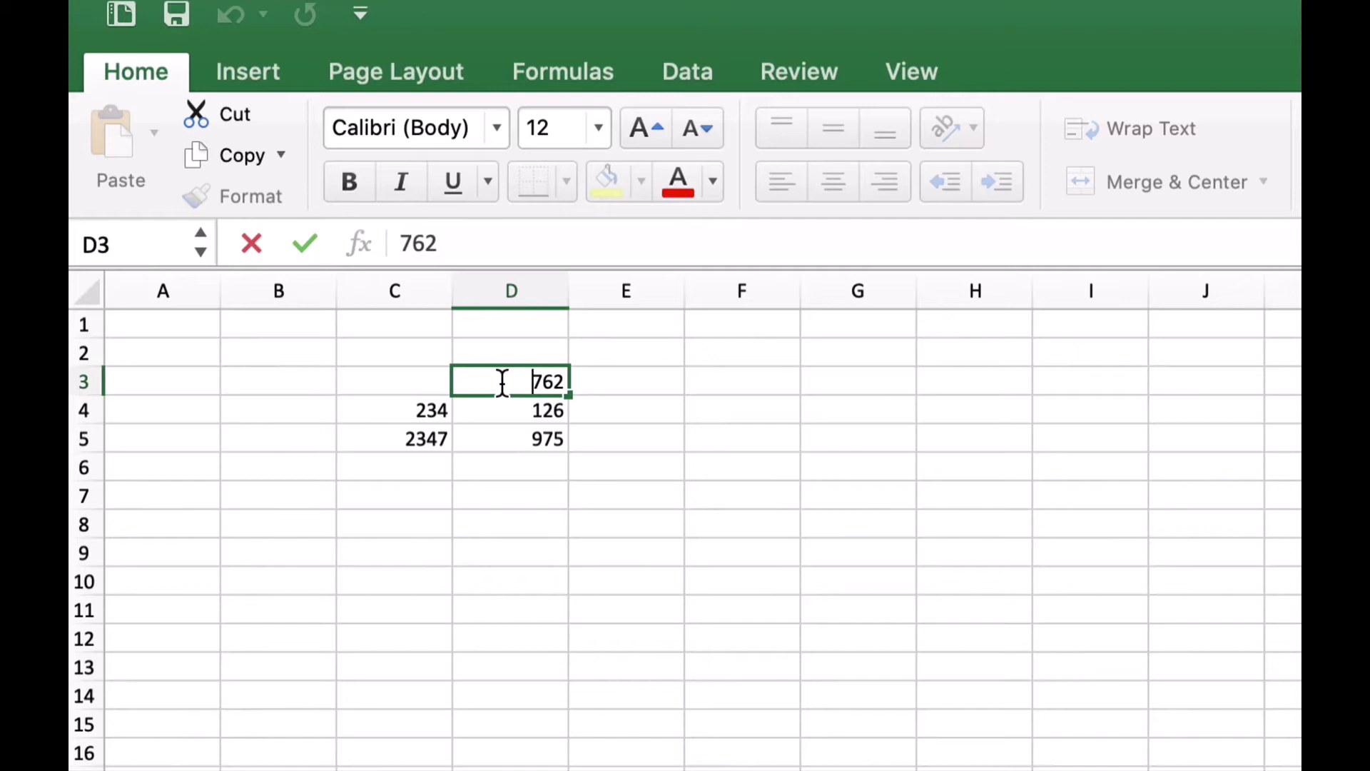
key(Right)
key(Right)
key(BackSpace)
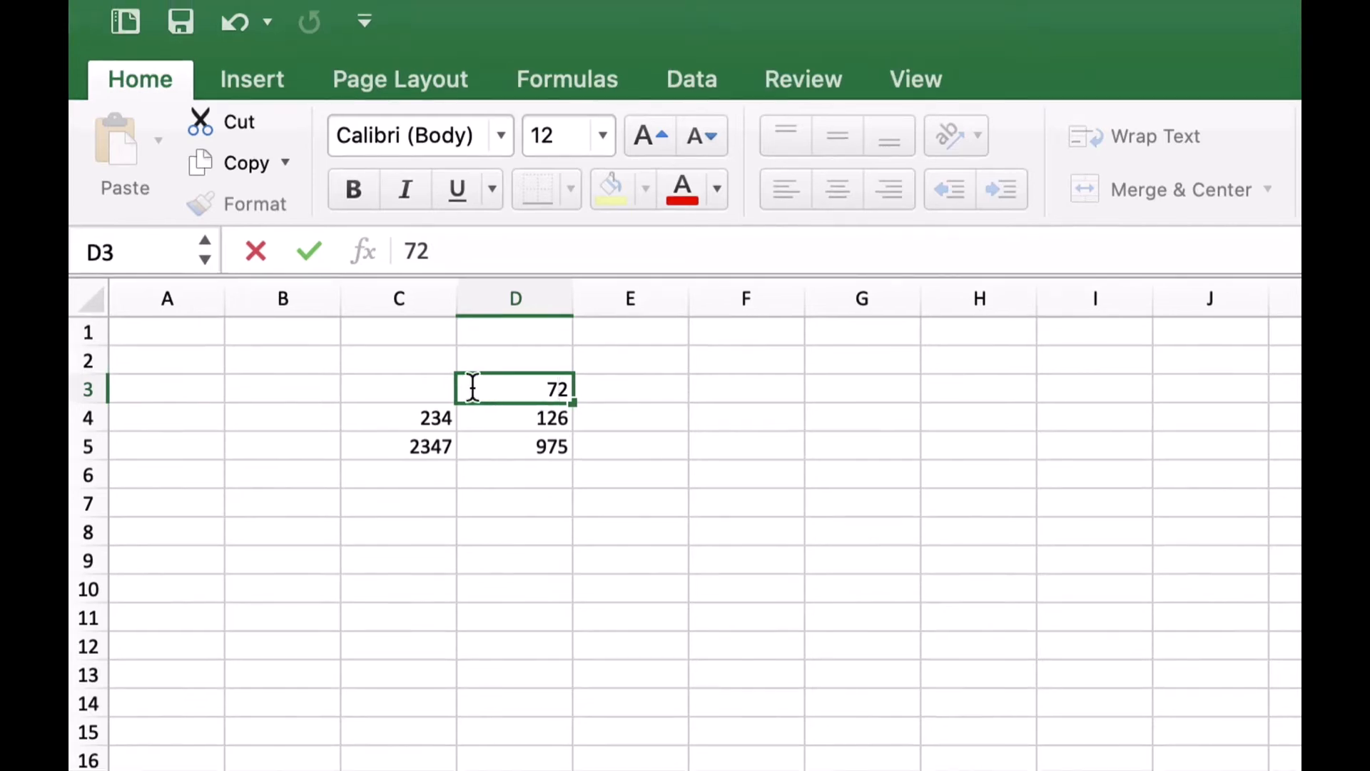
Step: Replace the number in cell D4 with 9876 and edit the number in cell D5 to read 912
click(477, 421)
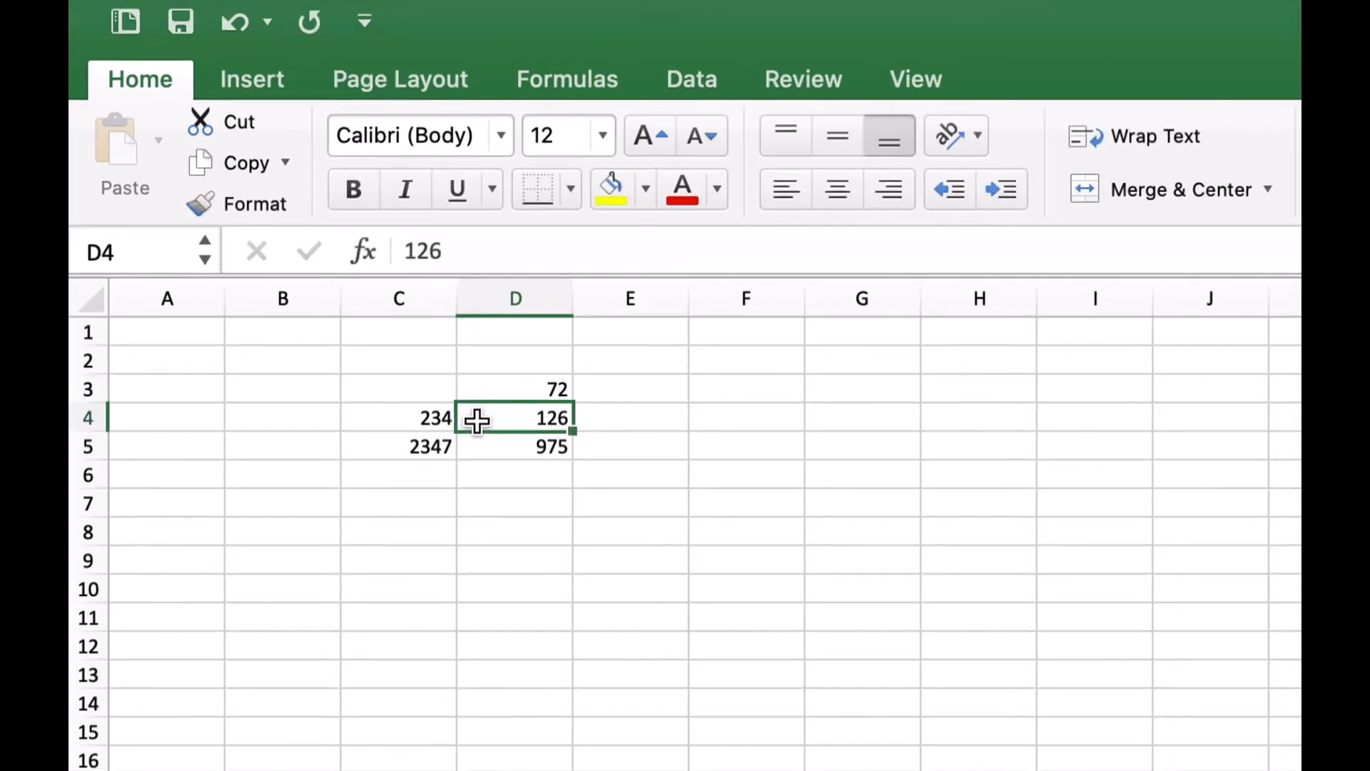
text(9876)
key(Return)
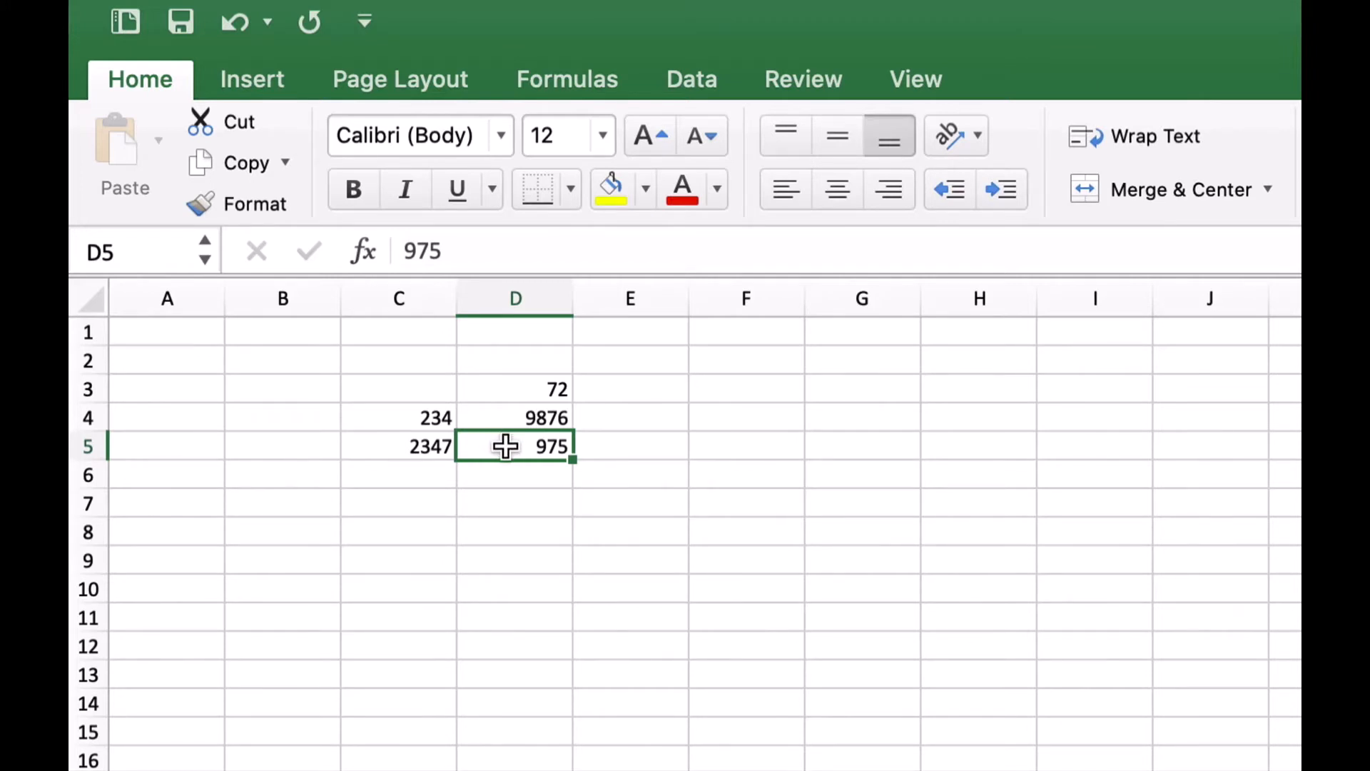
click(454, 252)
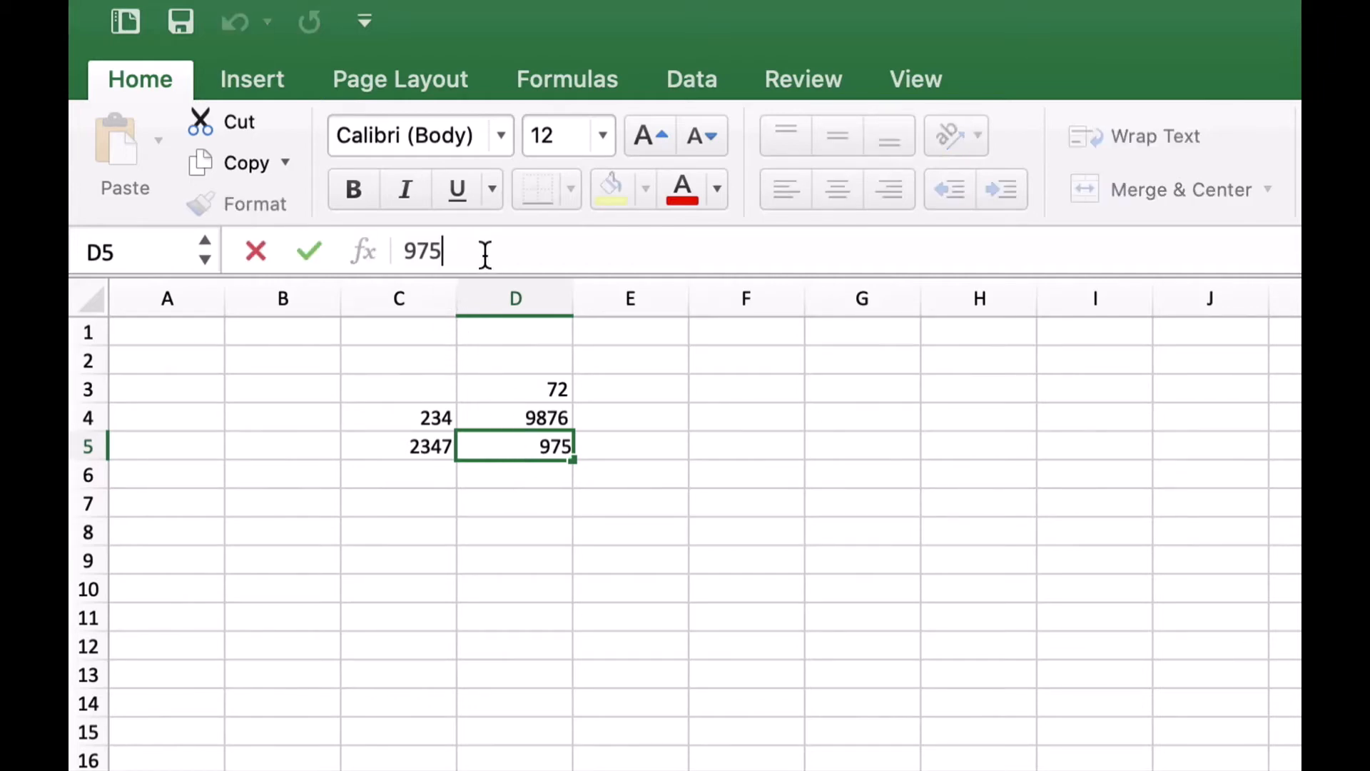
key(BackSpace)
key(BackSpace)
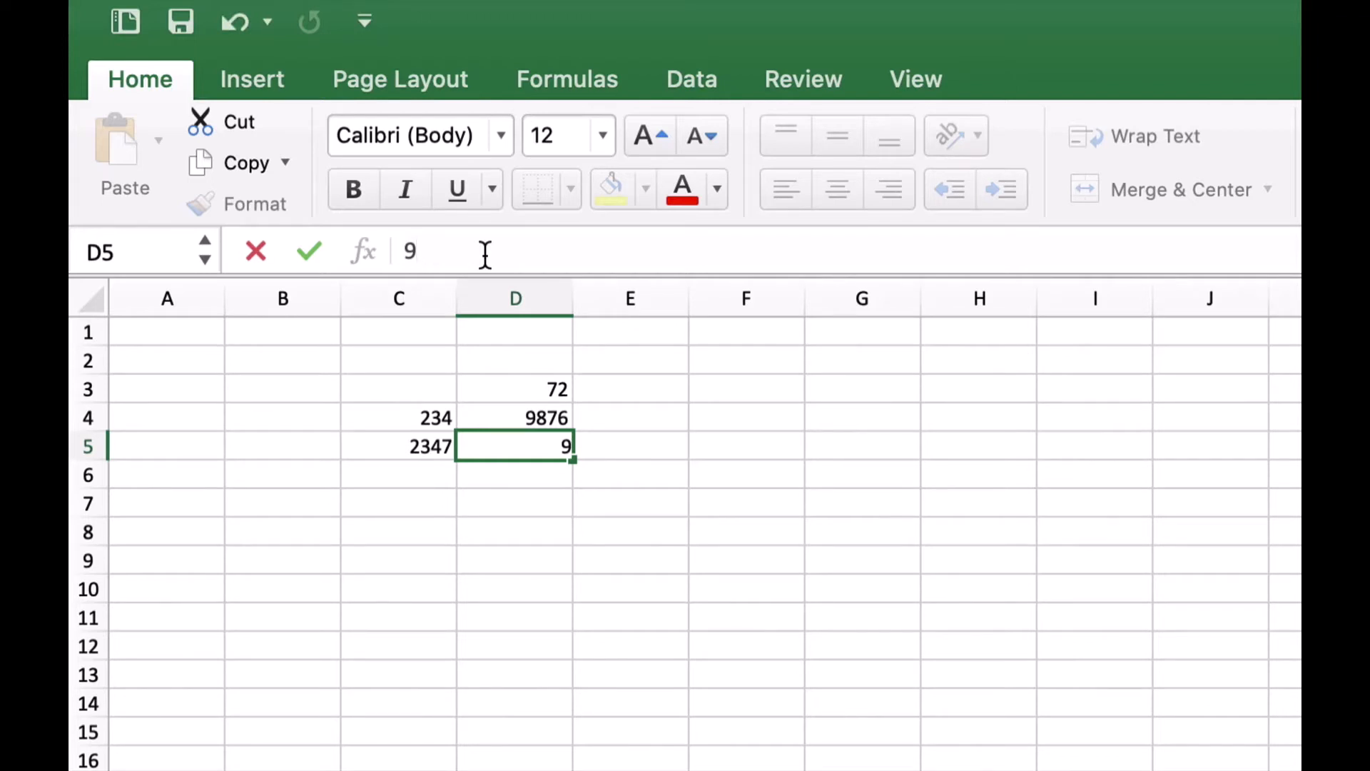
text(12)
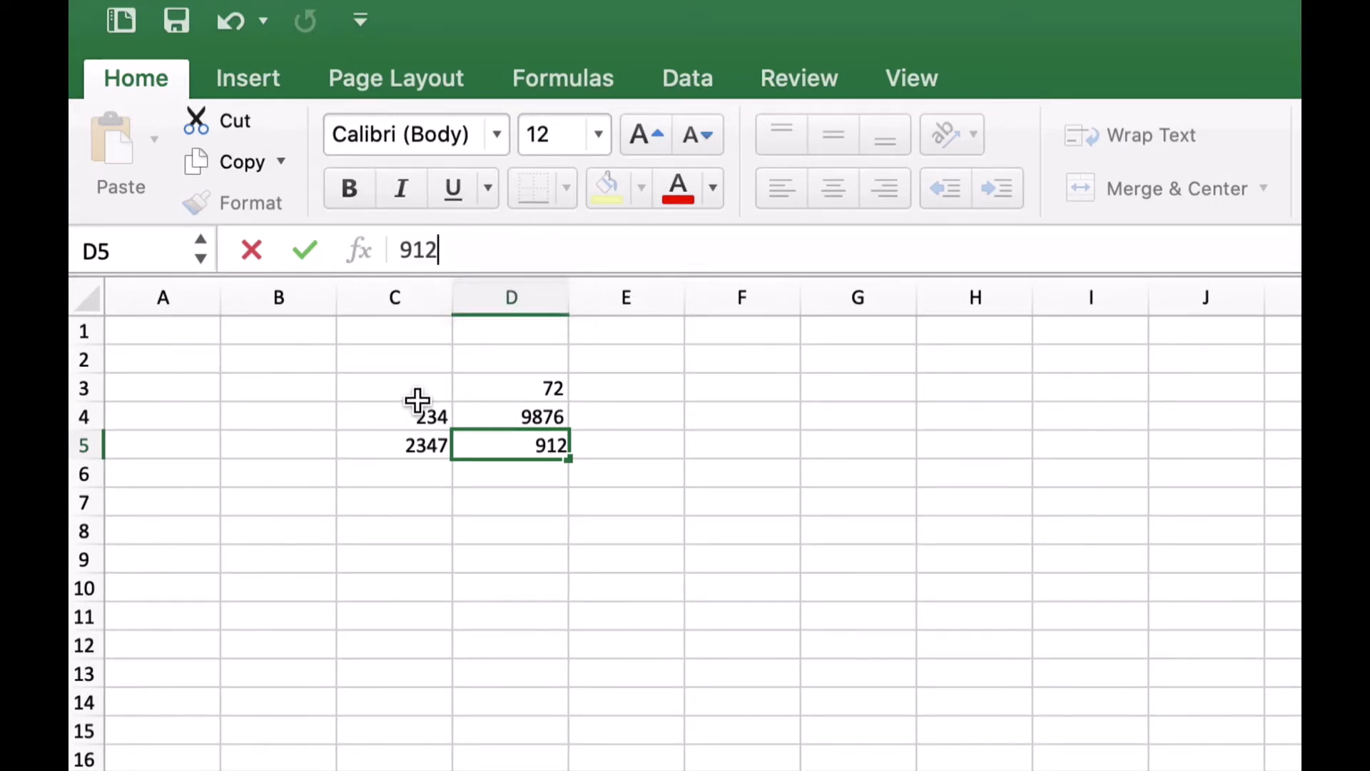
Step: Clear everything from the cell range C3:D5, and undo the clearing
mouse_move(416, 391)
mouse_down()
mouse_move(474, 414)
mouse_move(481, 432)
mouse_up()
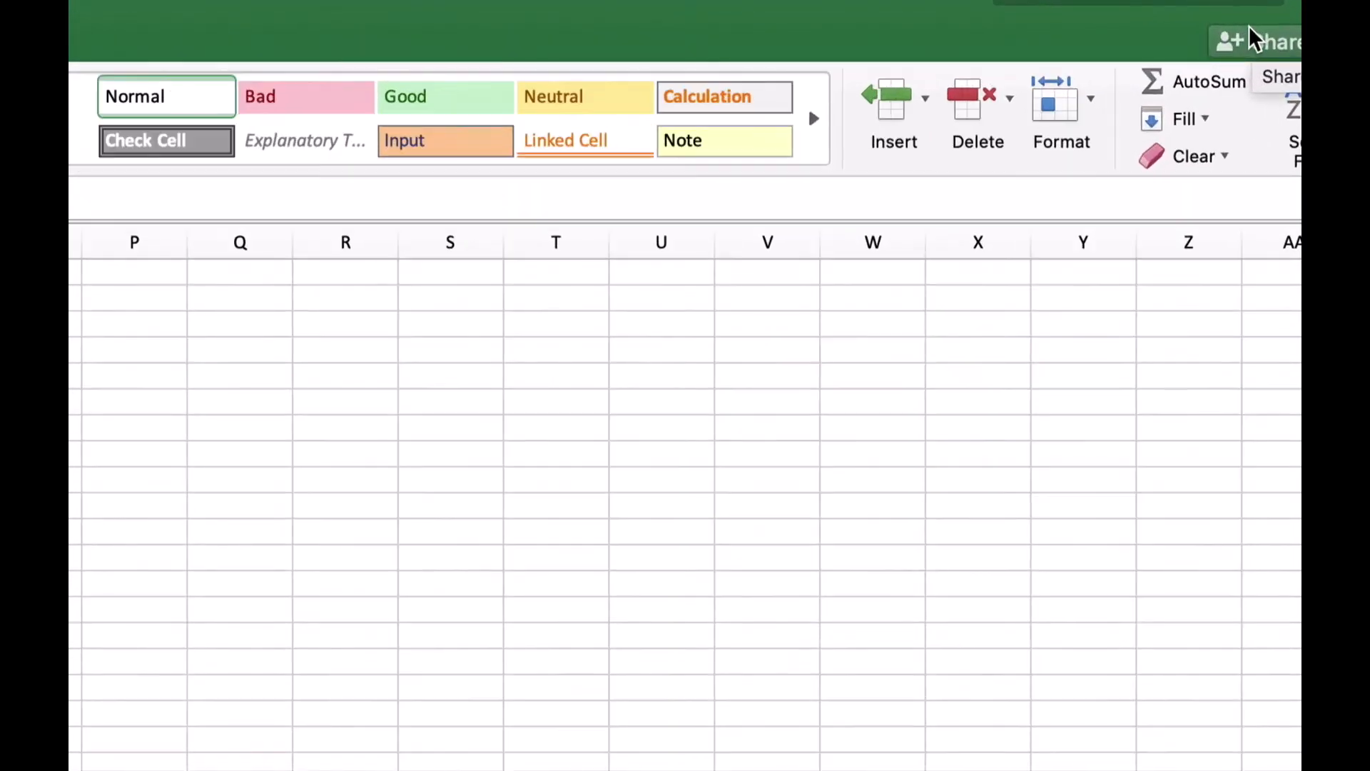
click(1199, 159)
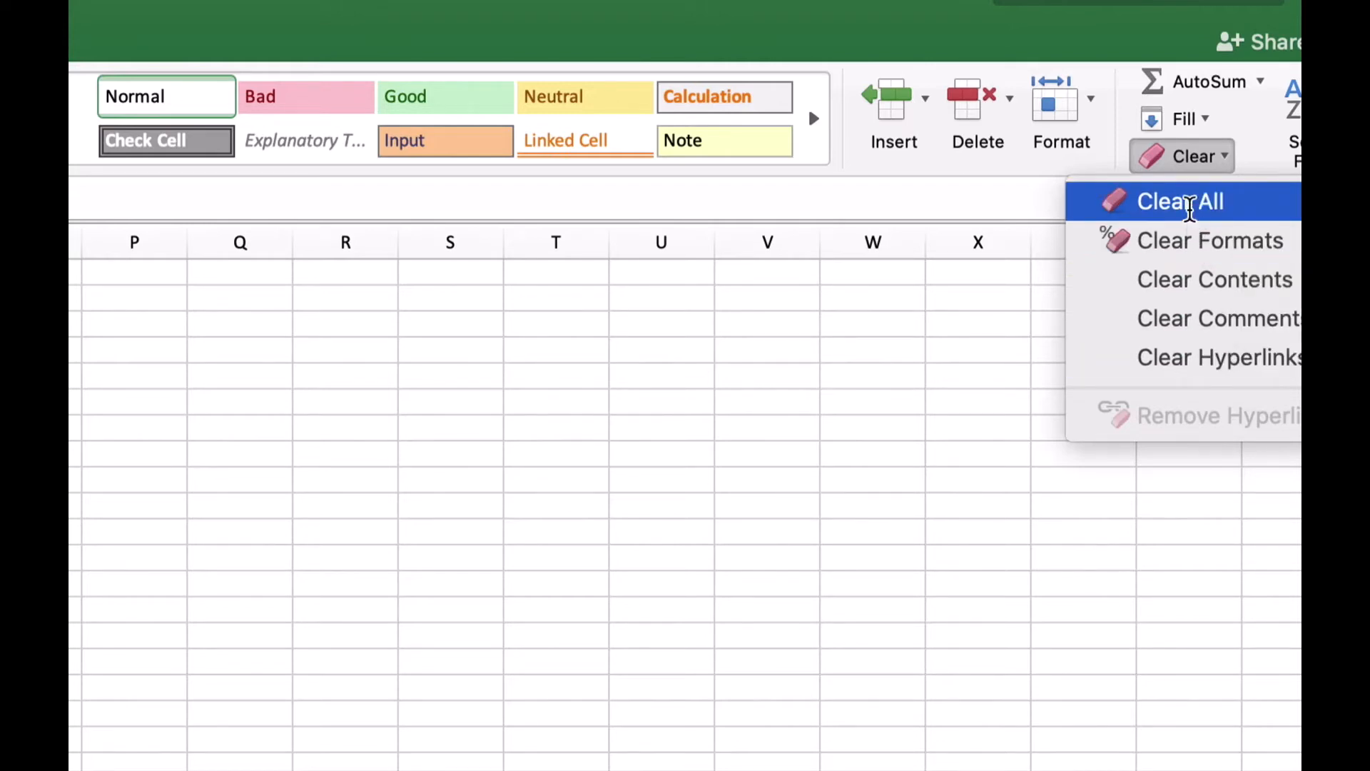
click(1189, 208)
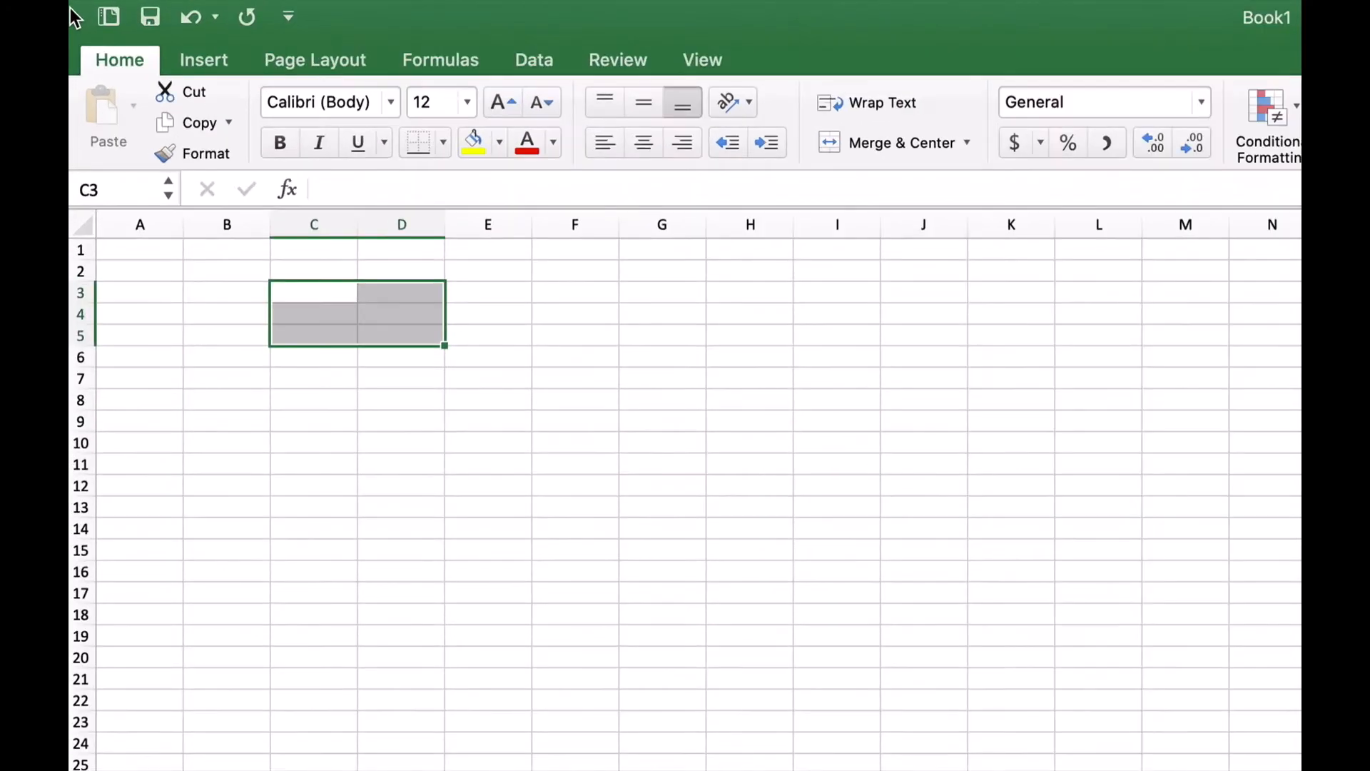
click(216, 18)
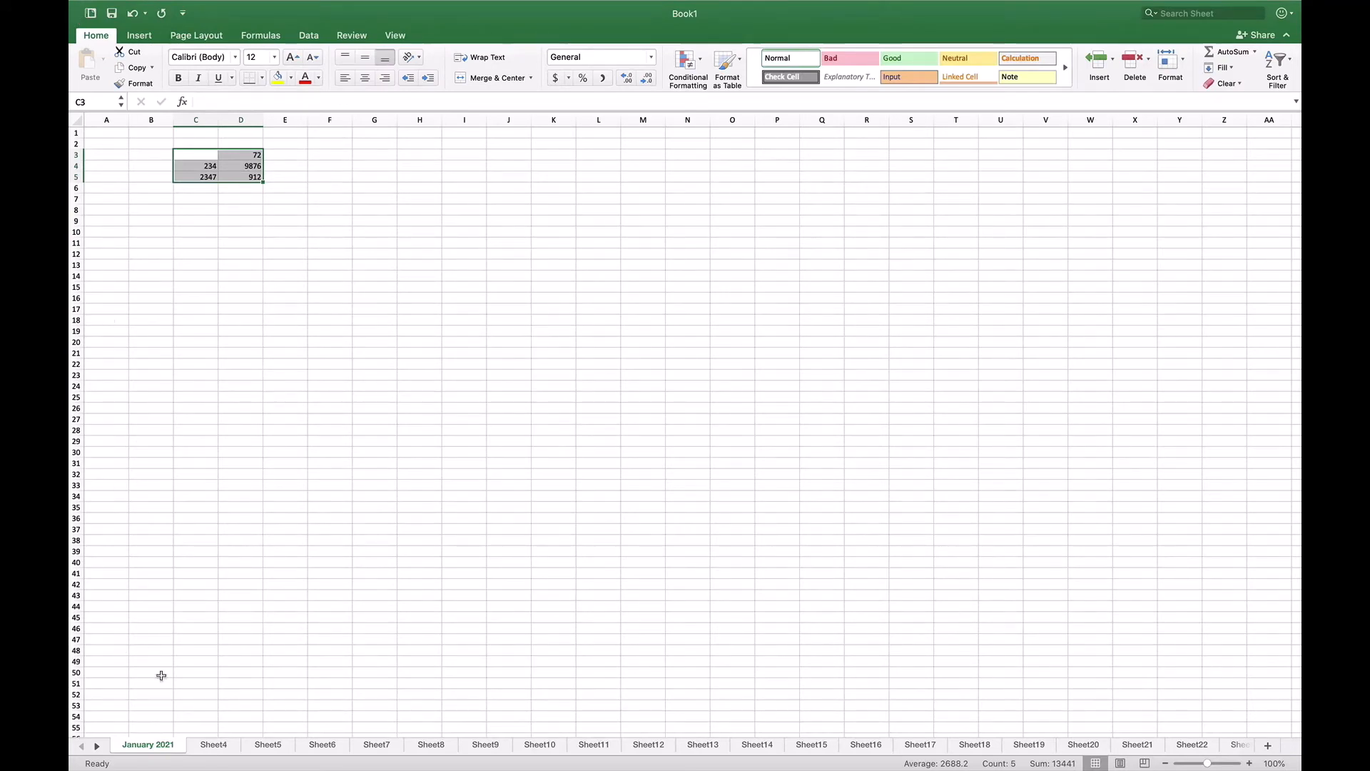
Step: Open the Sheet4 worksheet
click(214, 745)
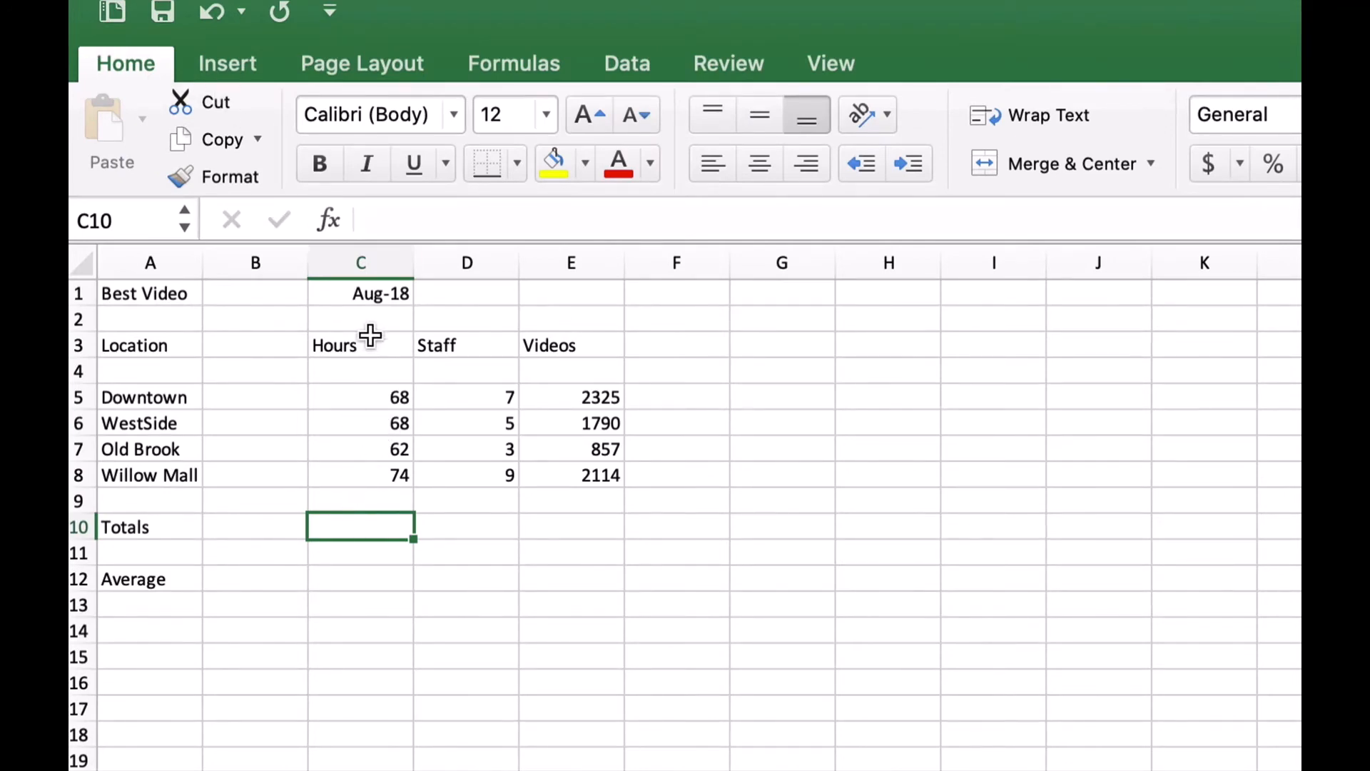
Step: Write the formula =c5+c6+c7+c8 in cell C10 to total the Hours column
click(383, 222)
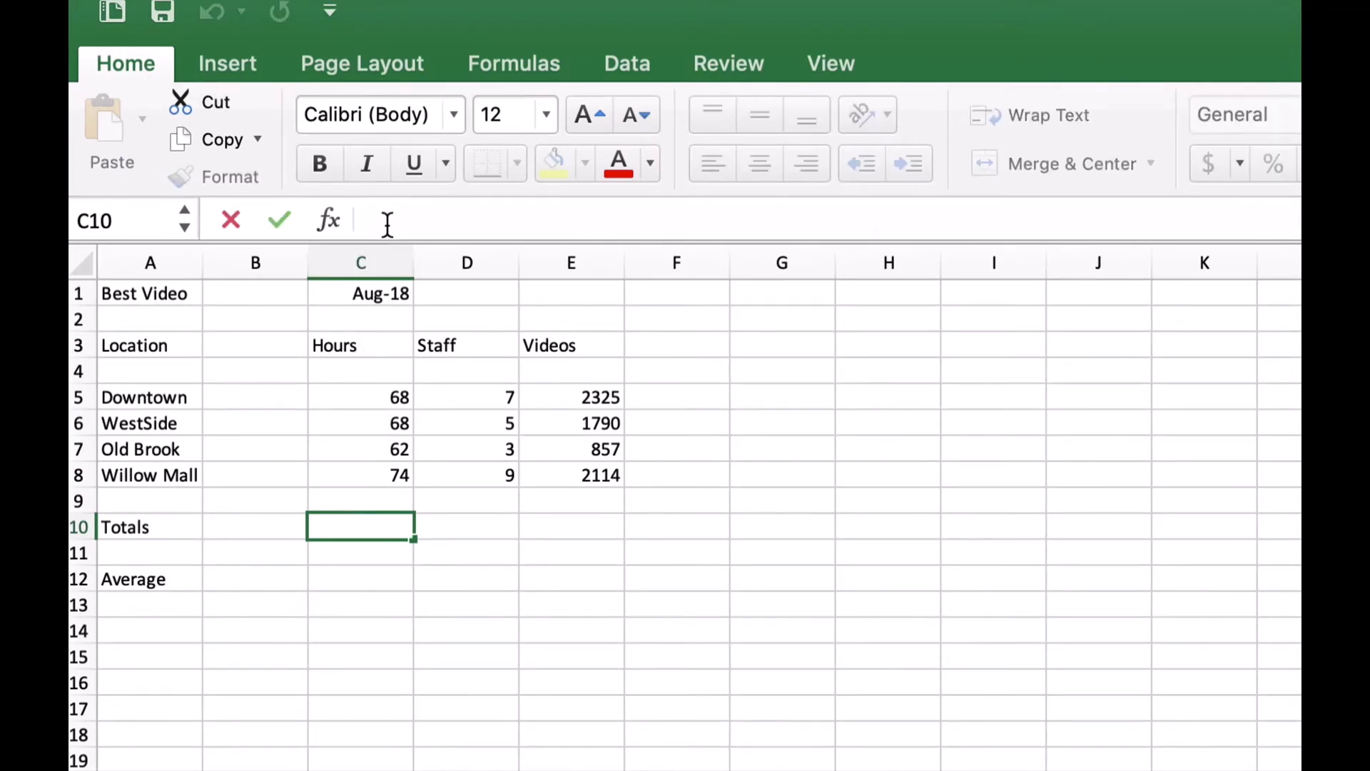
text(=)
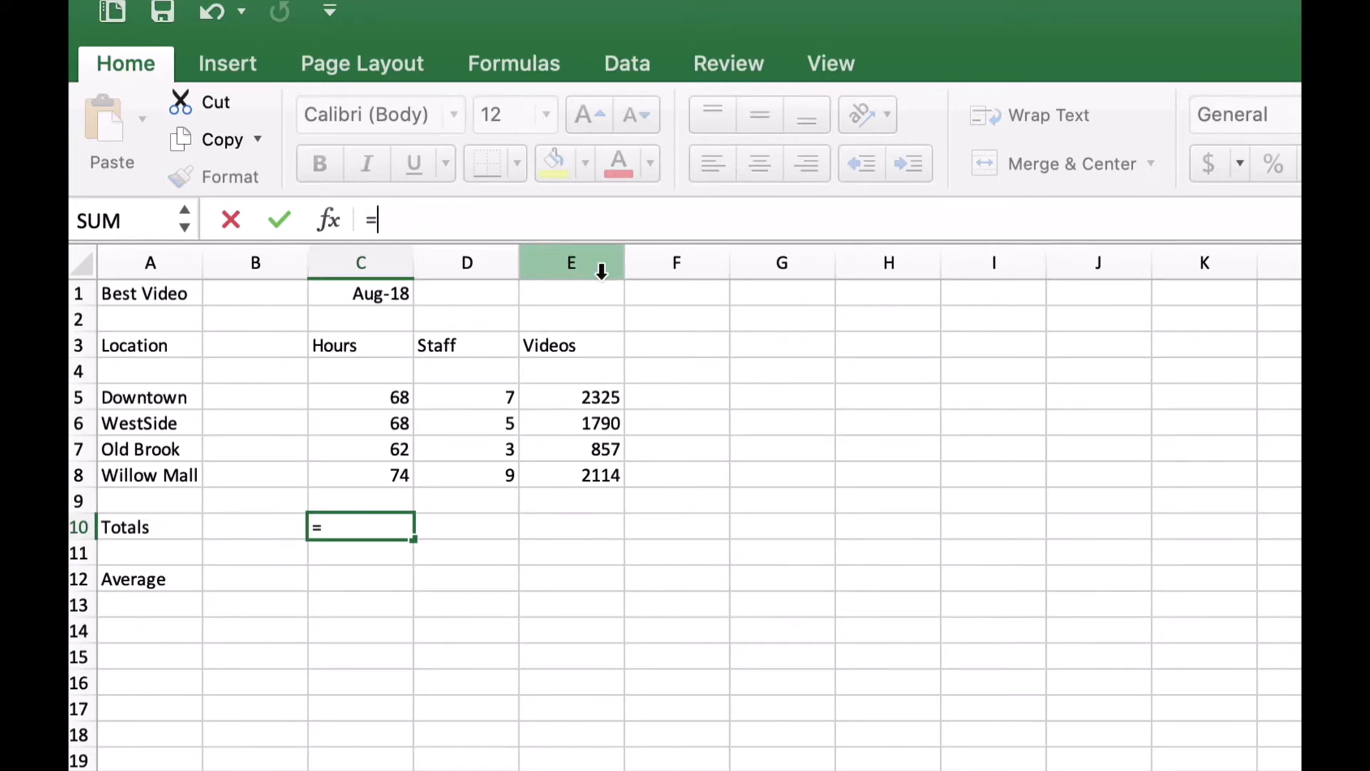
text(c1)
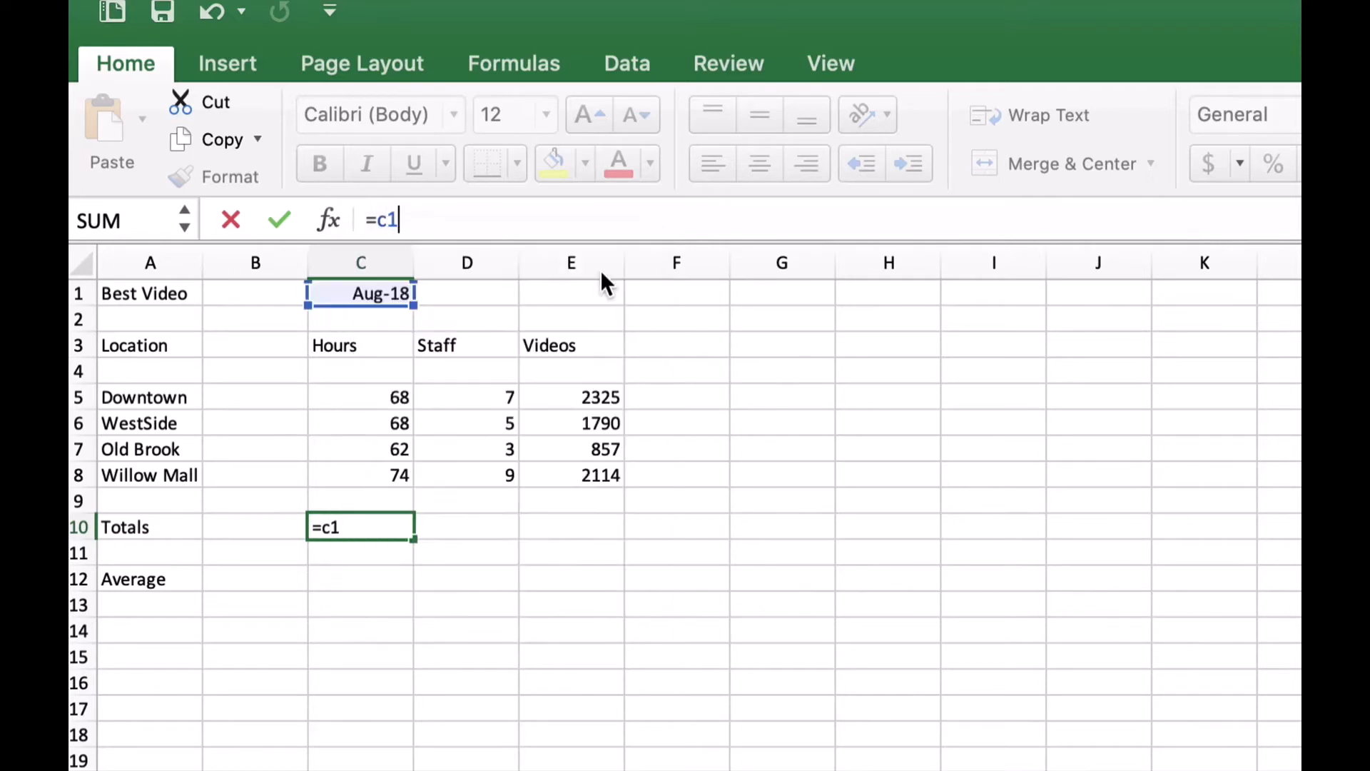
key(BackSpace)
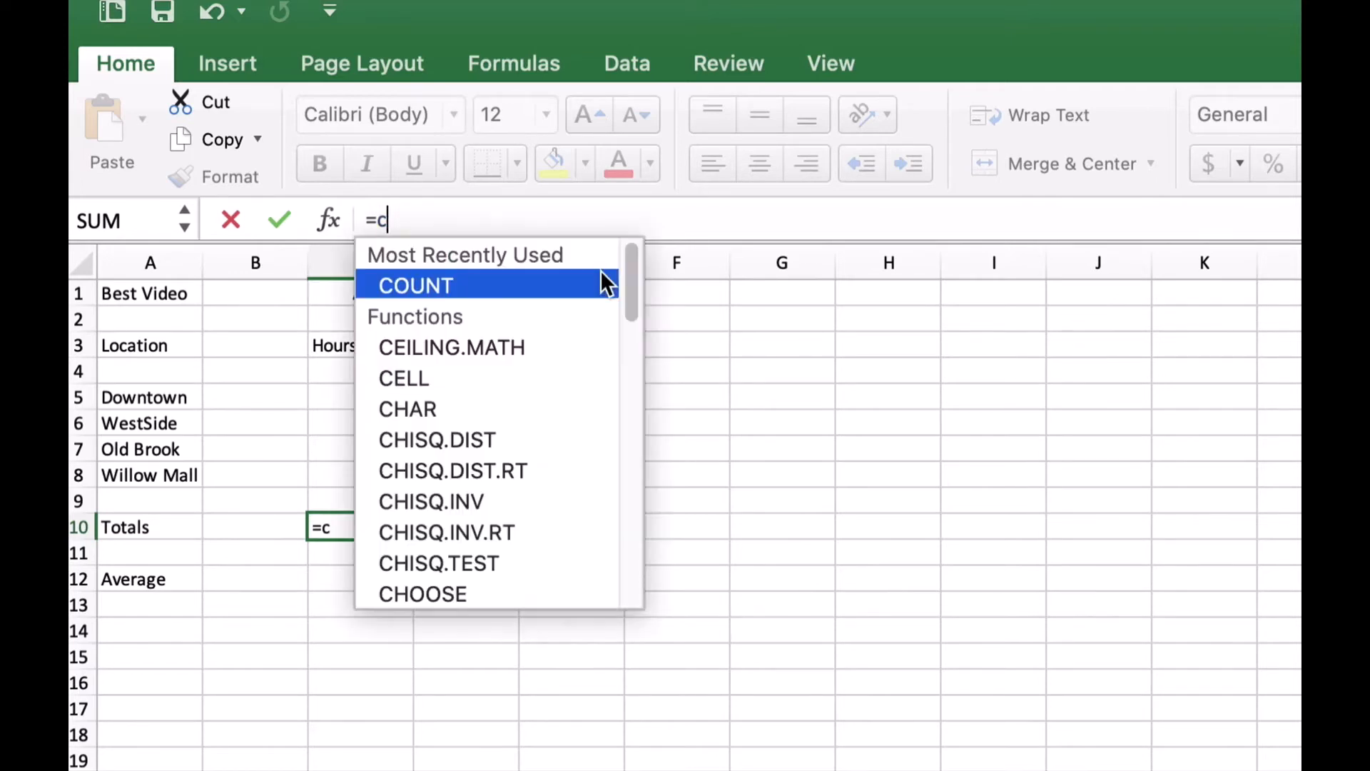
text(5)
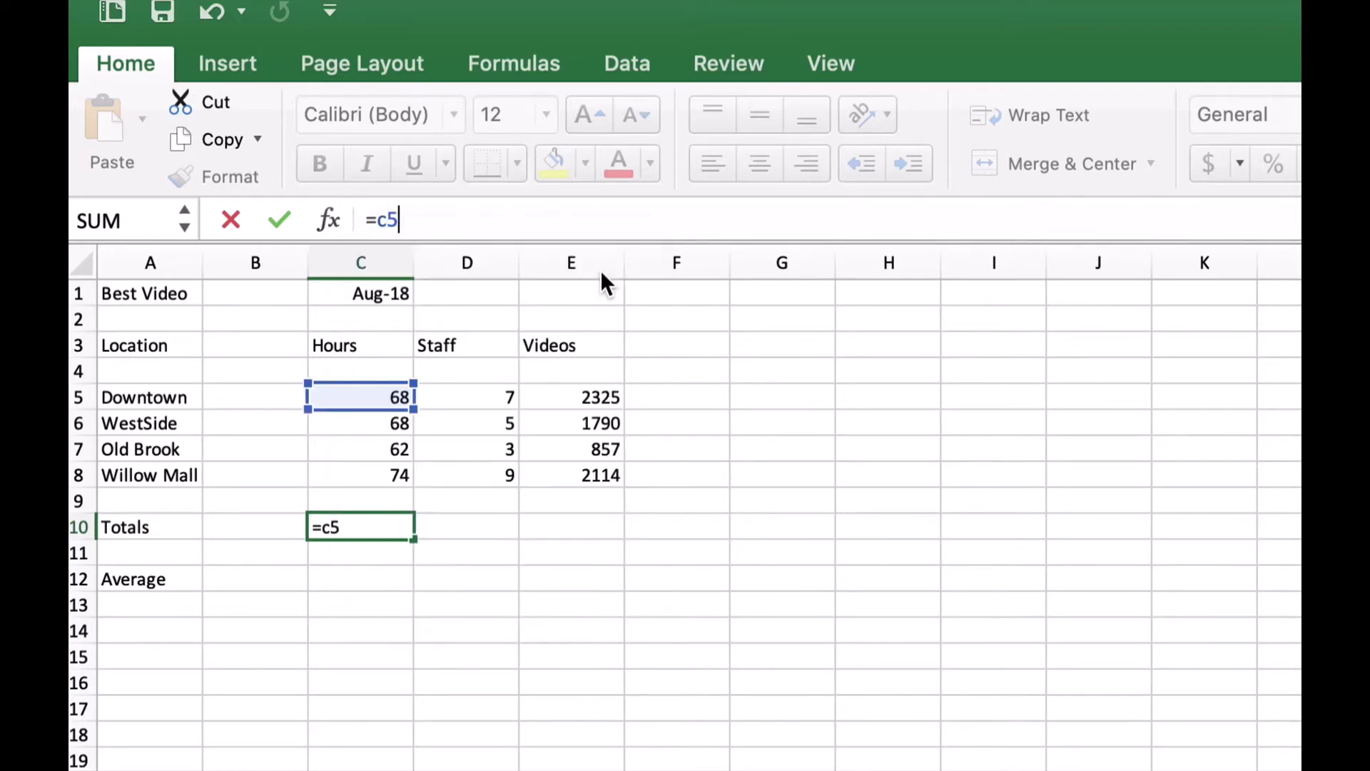
text(+c)
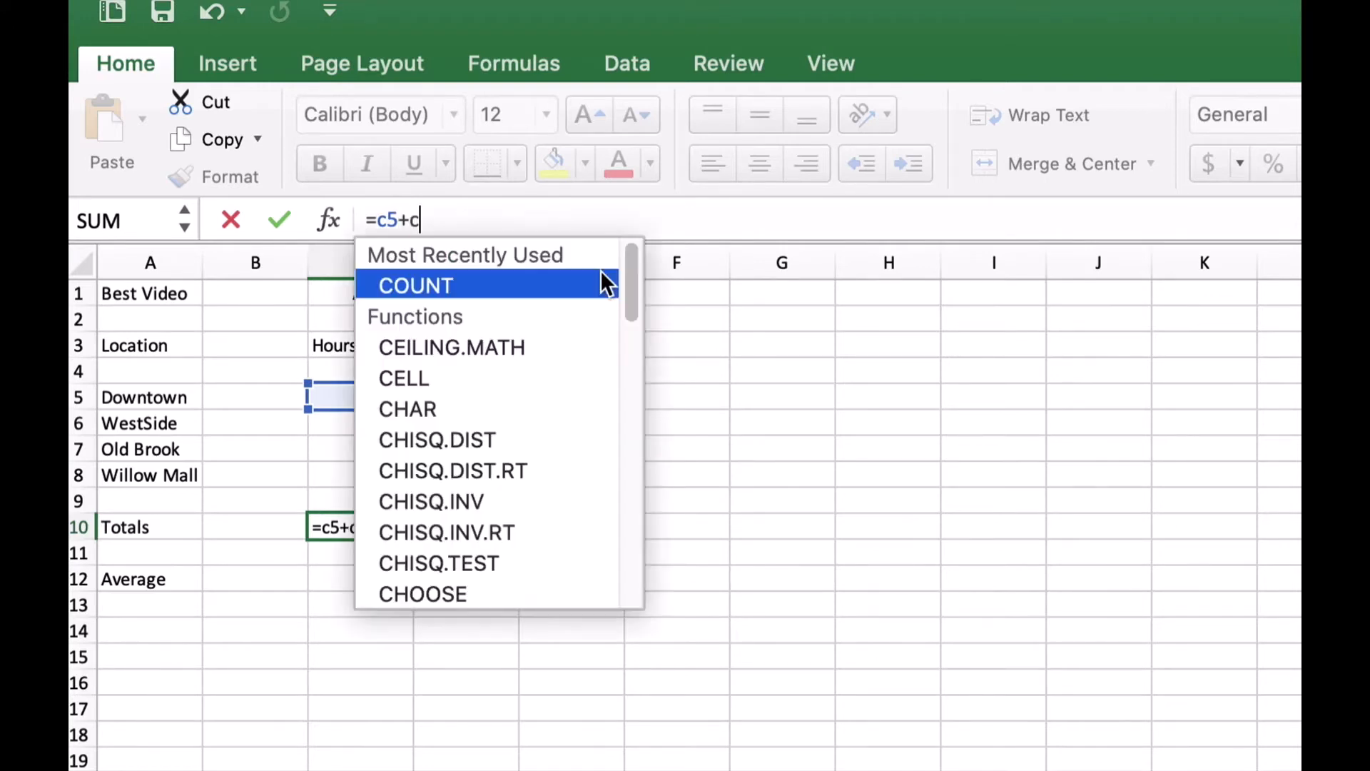
text(6+)
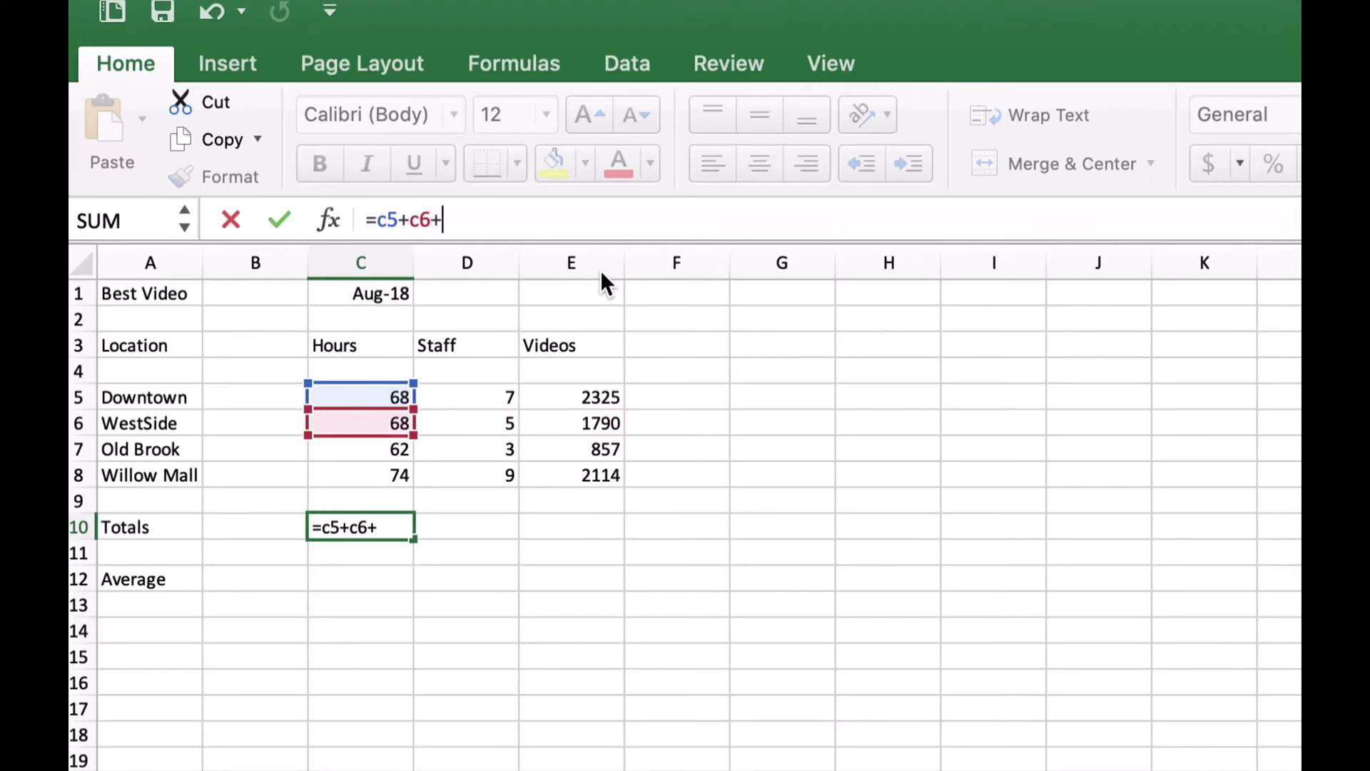
text(c7)
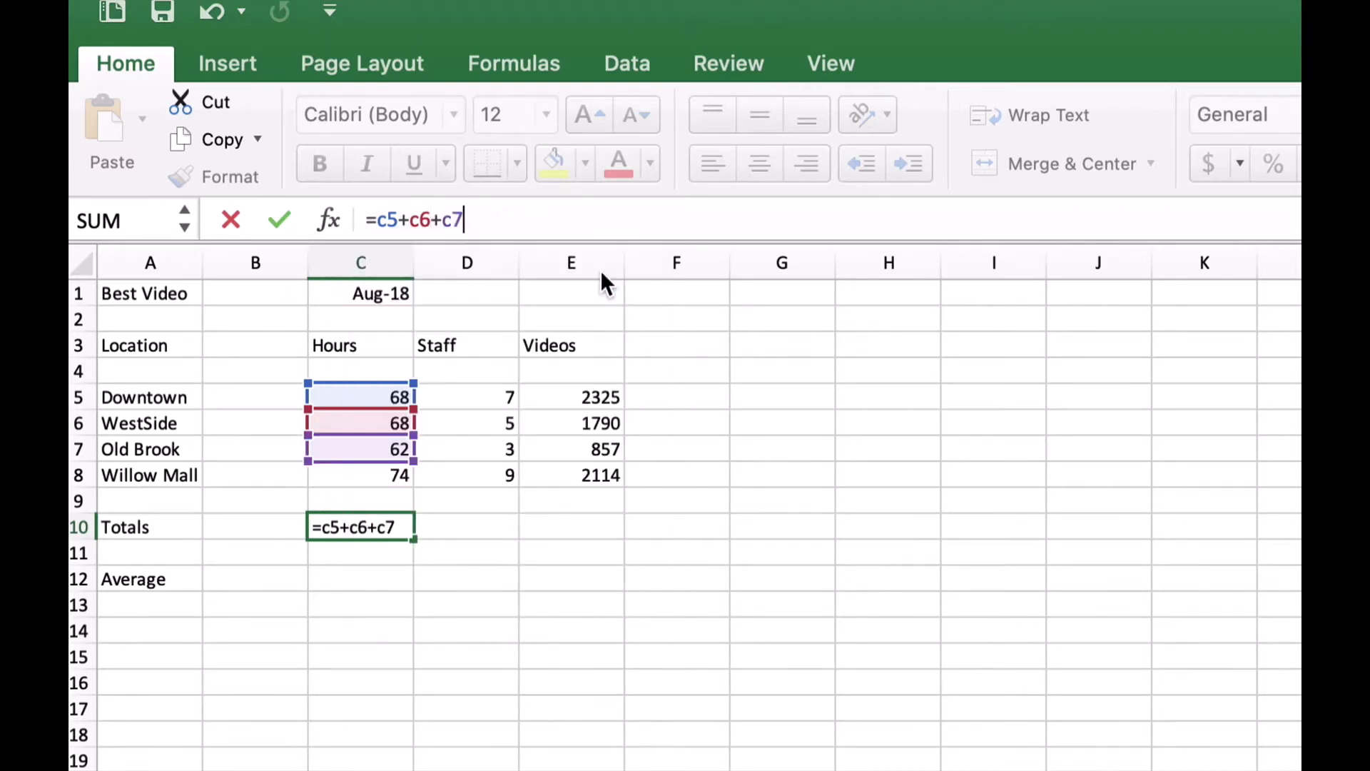
text(+c8)
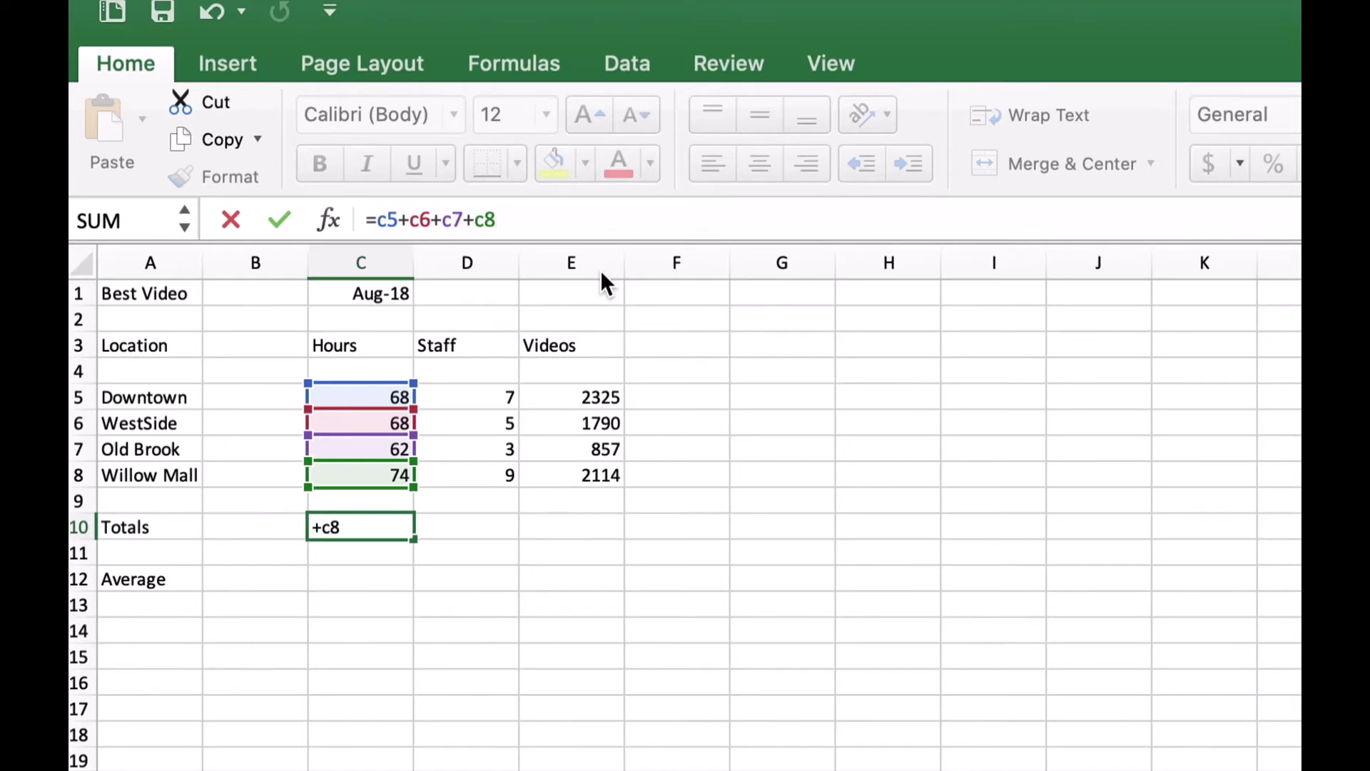
Step: Replace the cell-by-cell addition in C10 with the range formula =sum(c5:c8)
key(BackSpace)
key(BackSpace)
key(BackSpace)
key(BackSpace)
key(BackSpace)
key(BackSpace)
key(BackSpace)
key(BackSpace)
key(BackSpace)
key(BackSpace)
key(BackSpace)
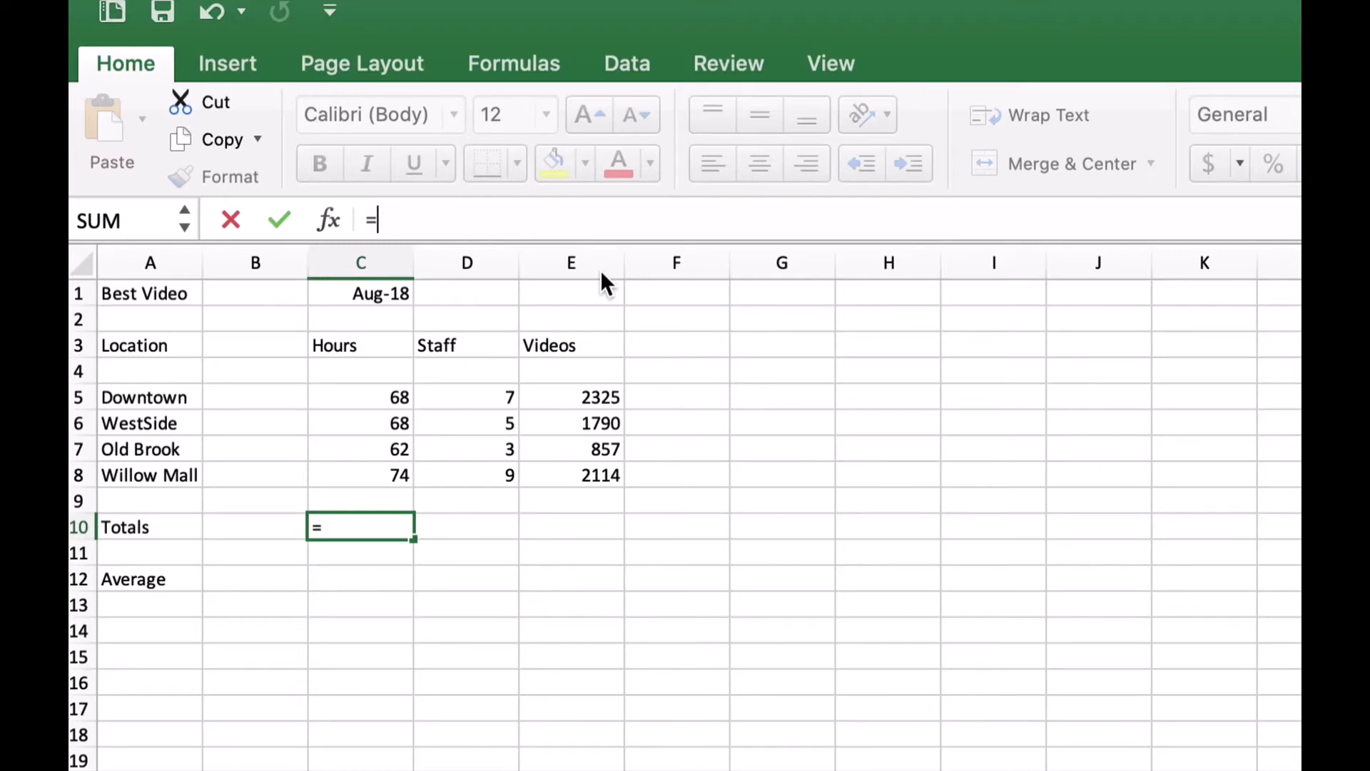
text(sum)
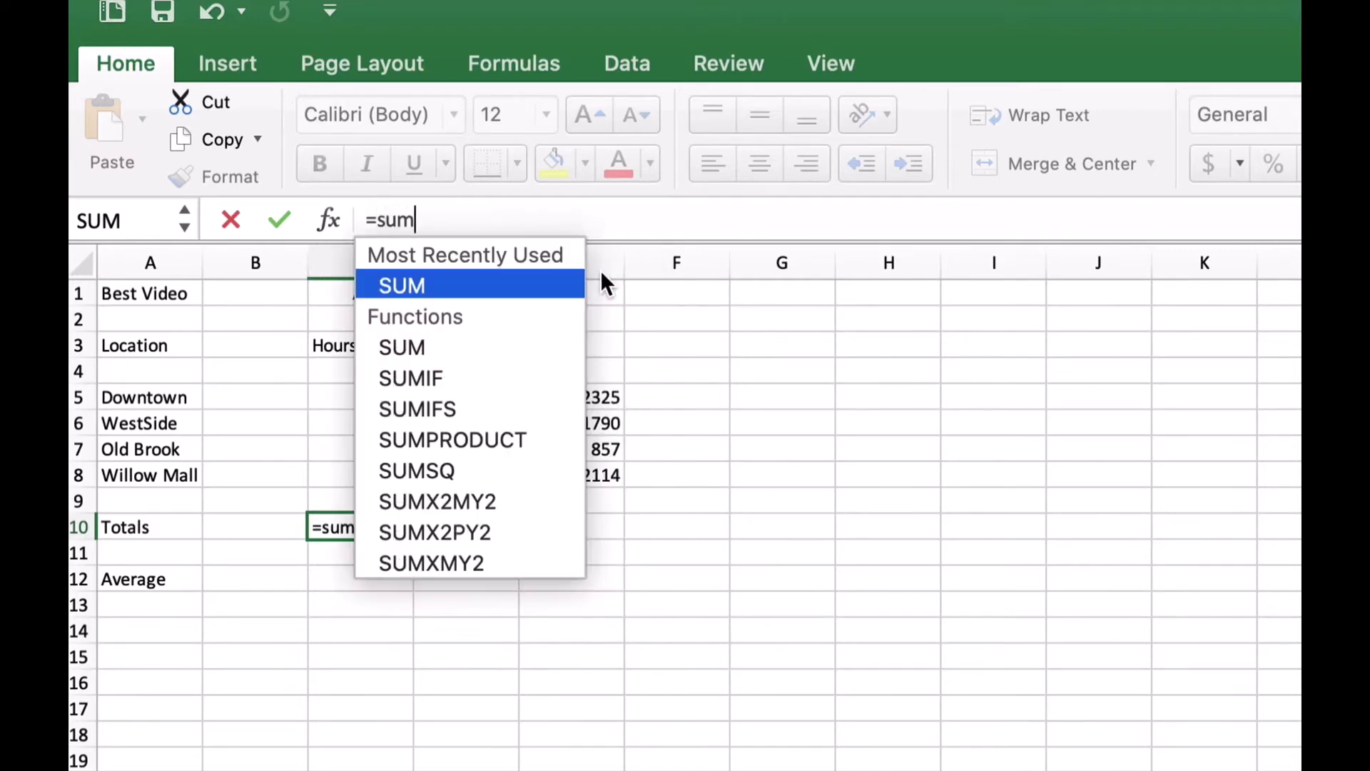
text(()
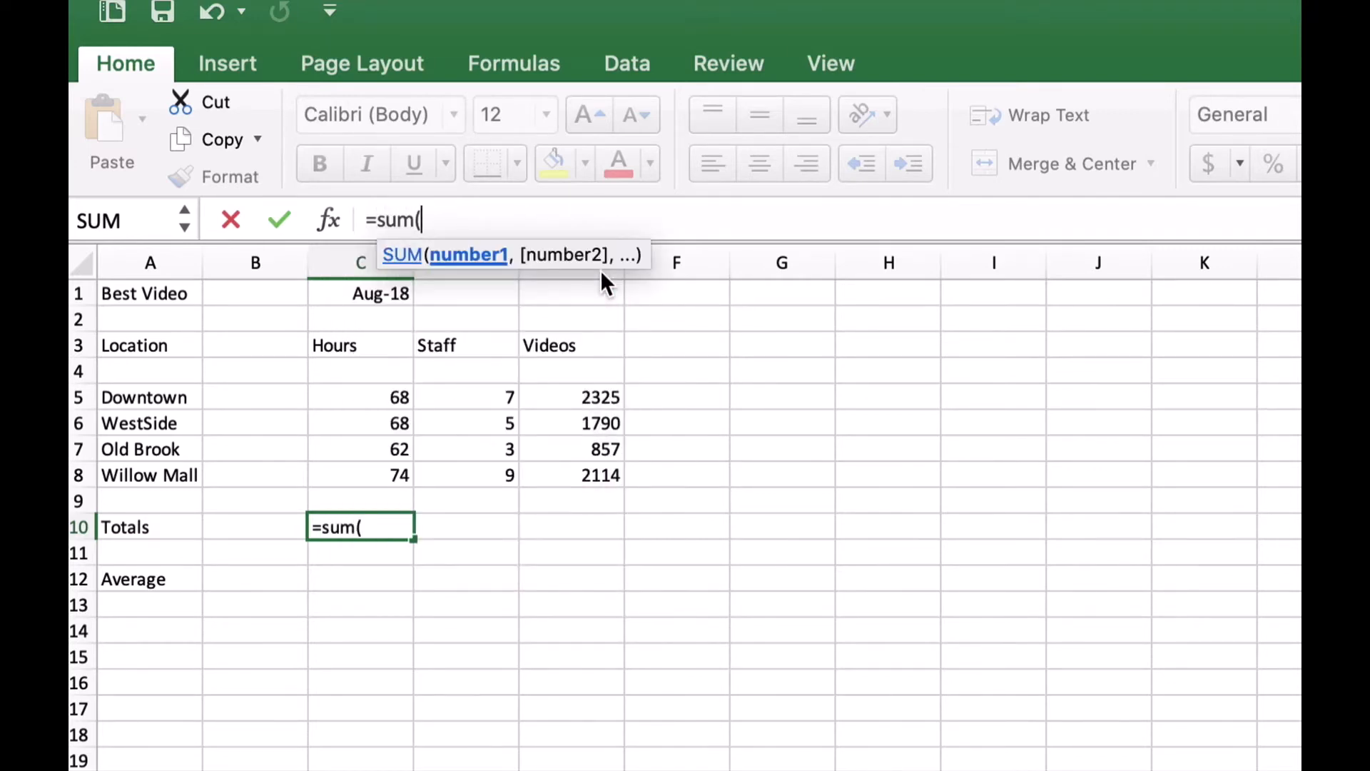
text(c5:)
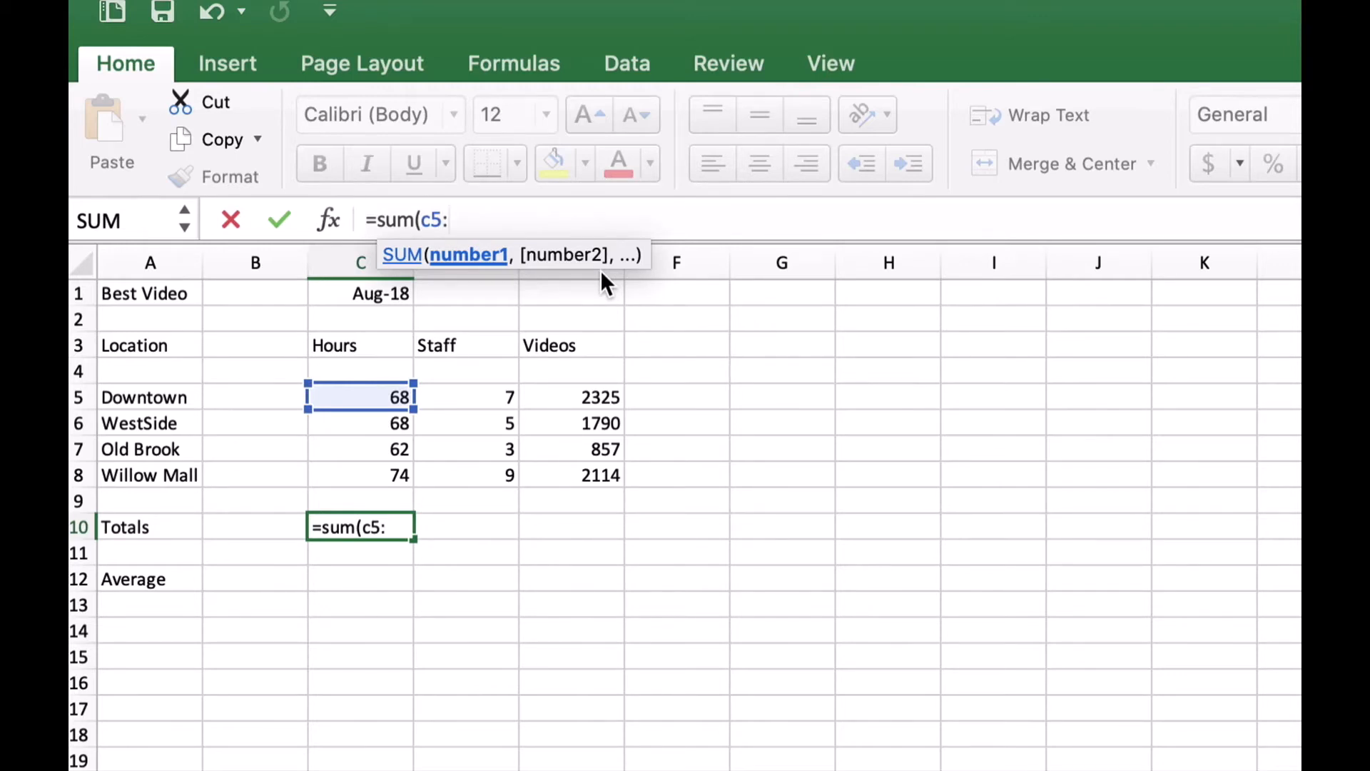
text(c)
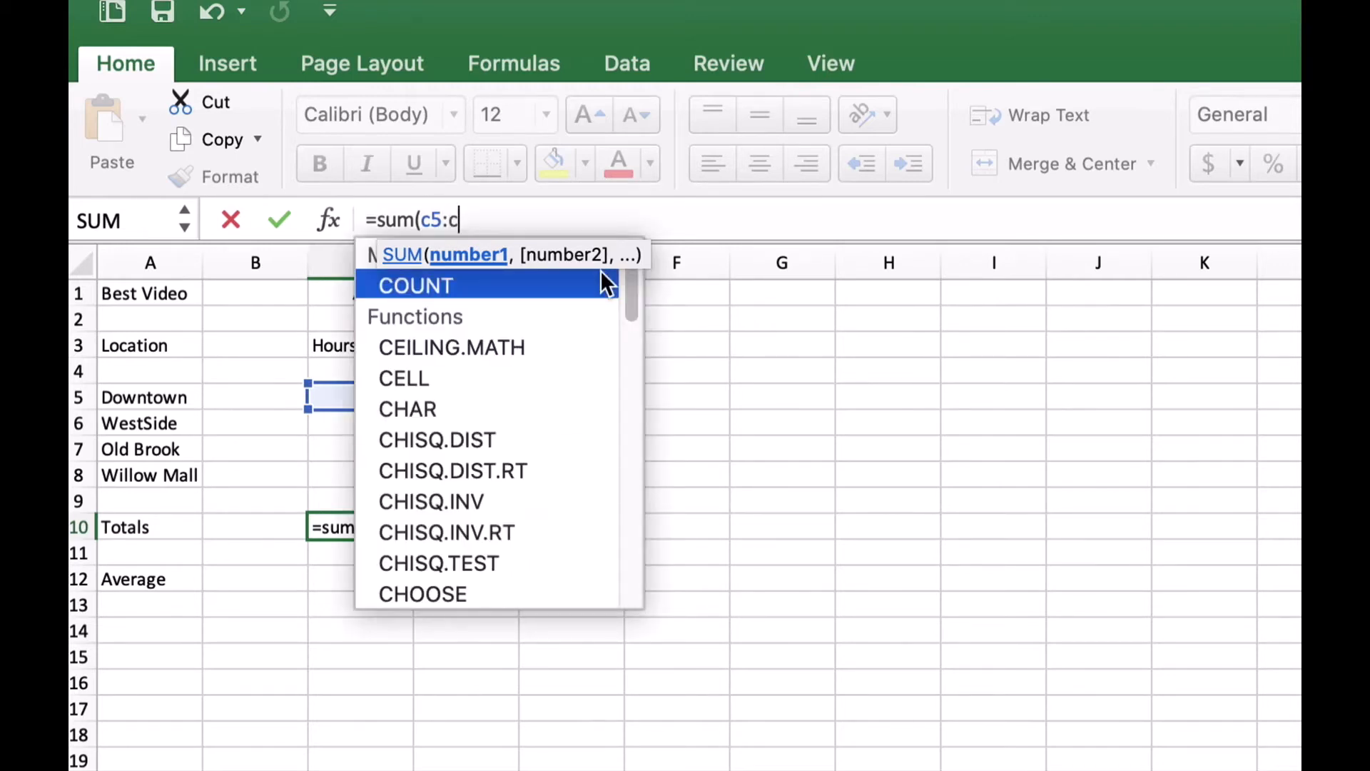
text(8))
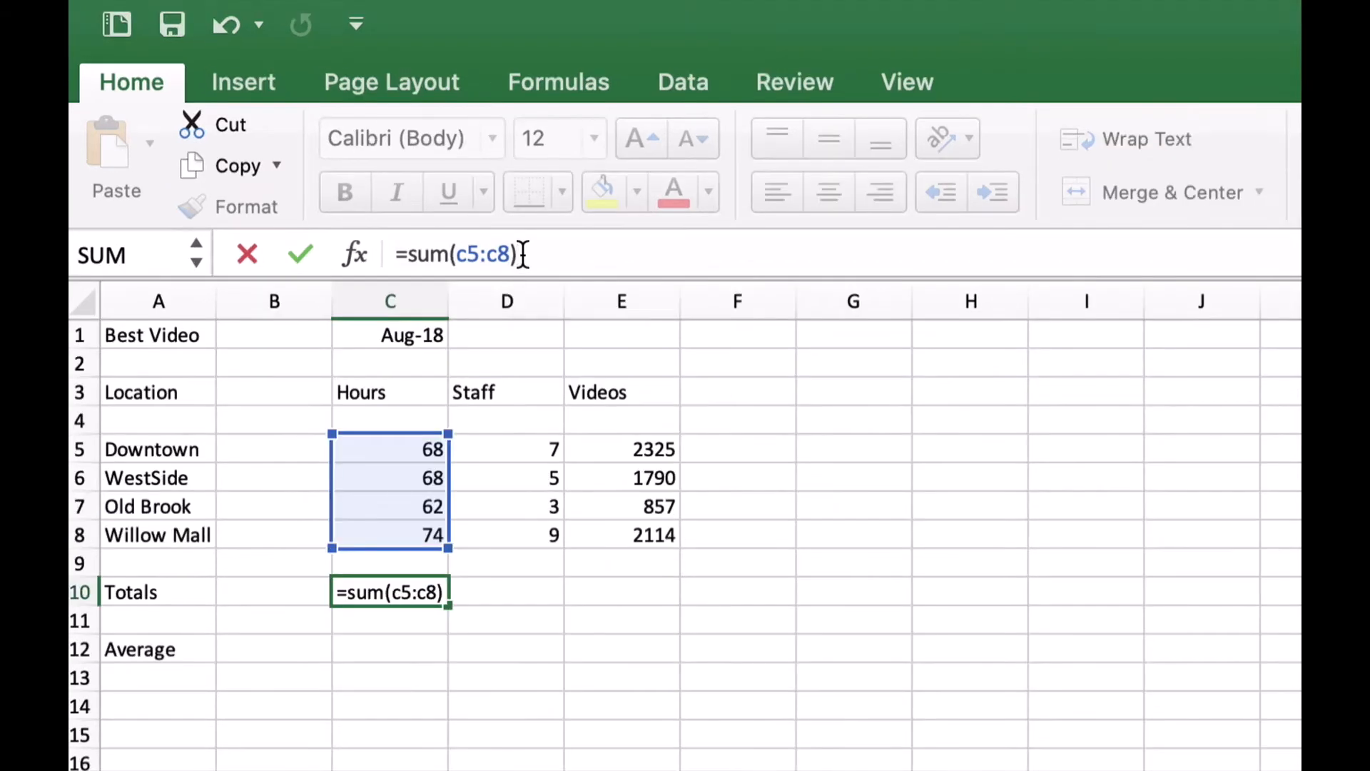
Step: Replace the range formula in C10 with the cell-by-cell addition =c5+c6+c7+c8
drag(485, 220, 368, 220)
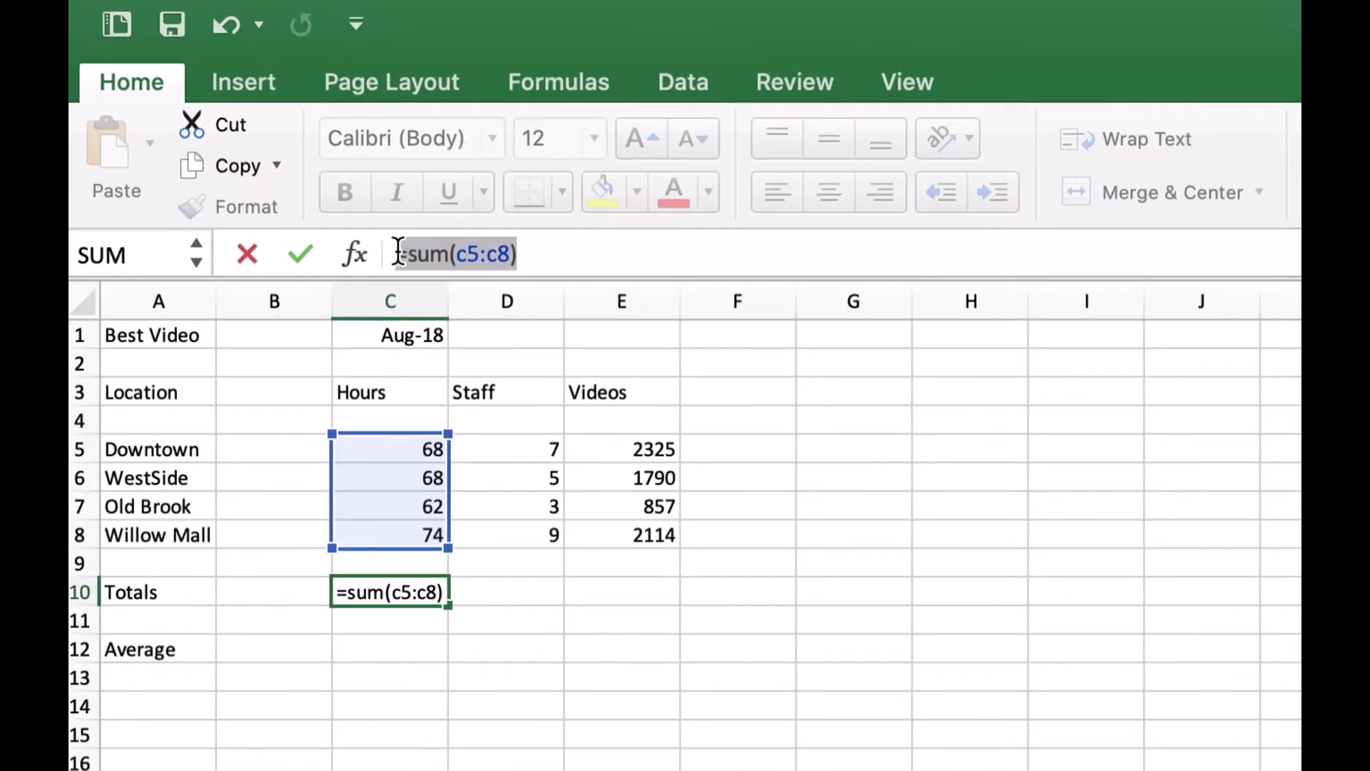
key(BackSpace)
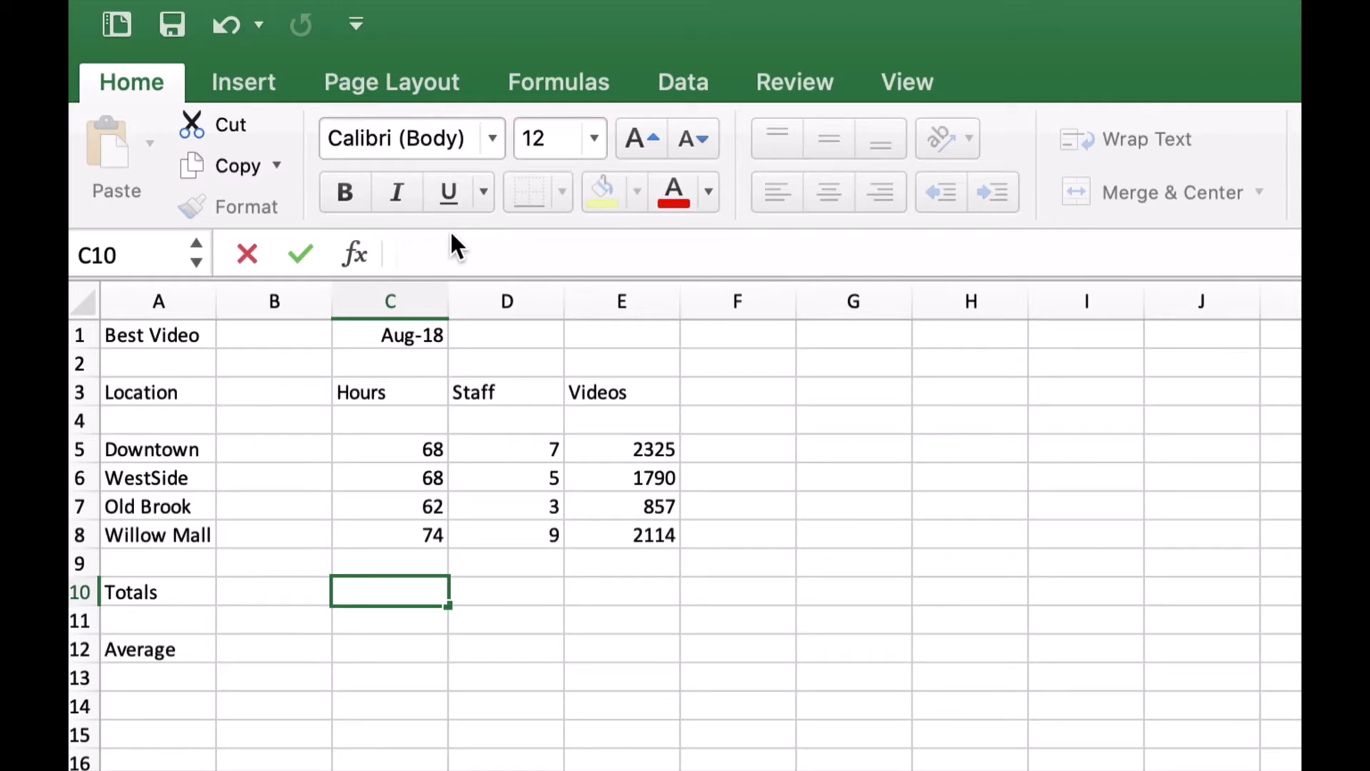
text(=)
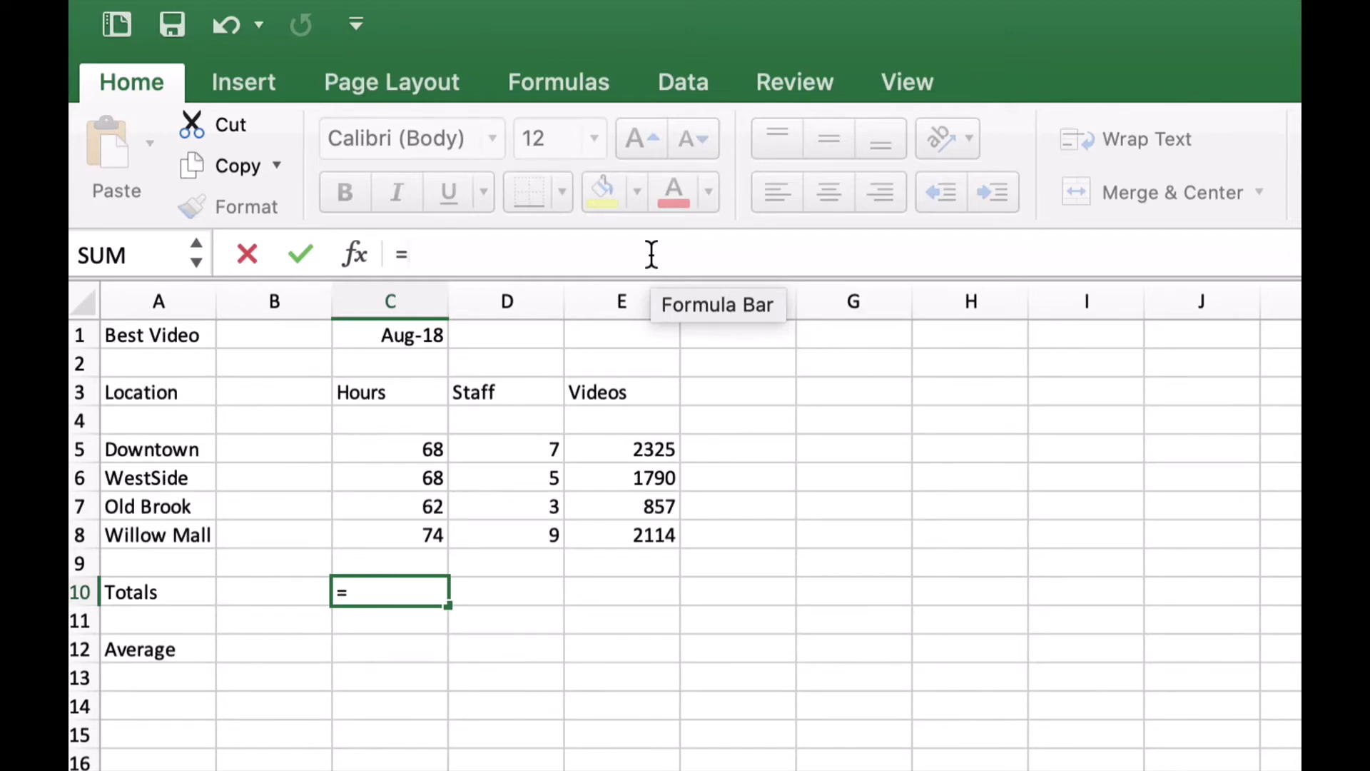
text(c5)
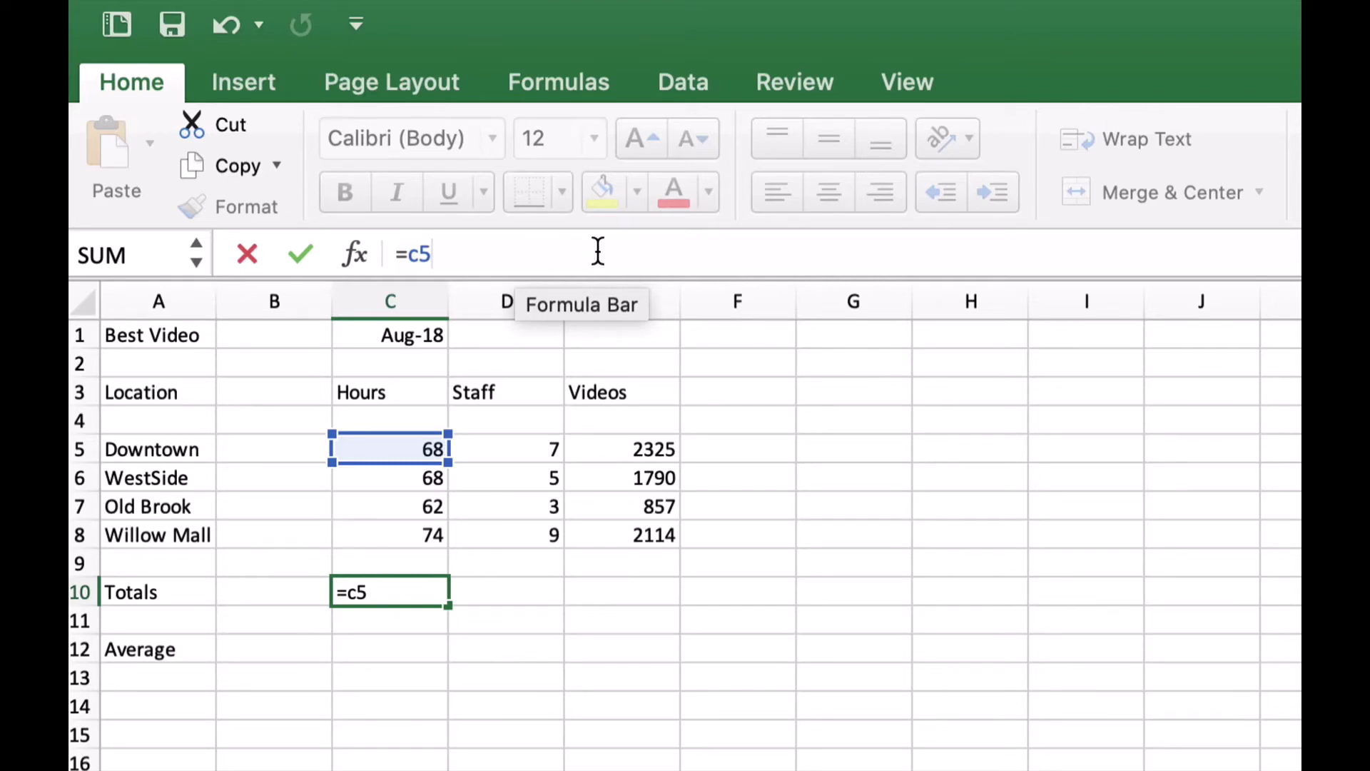
text(+)
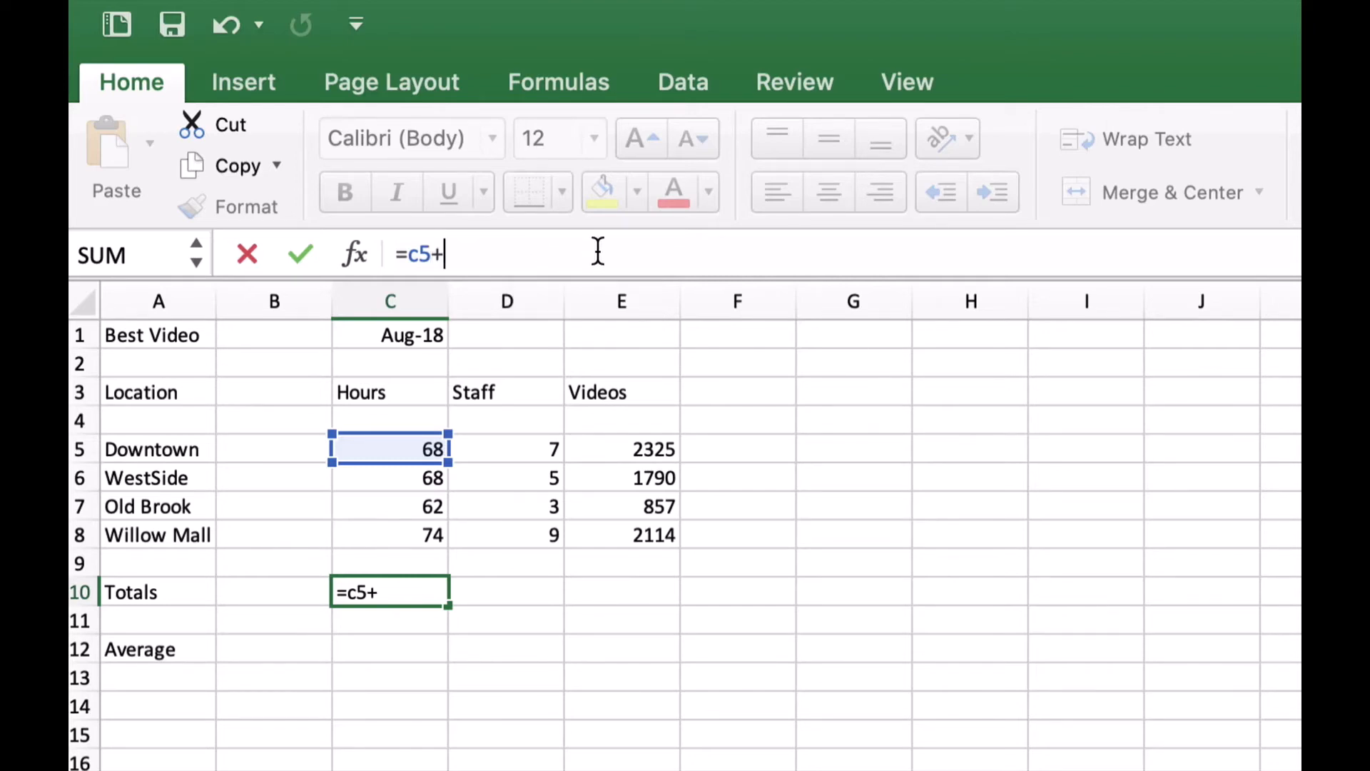
text(c6)
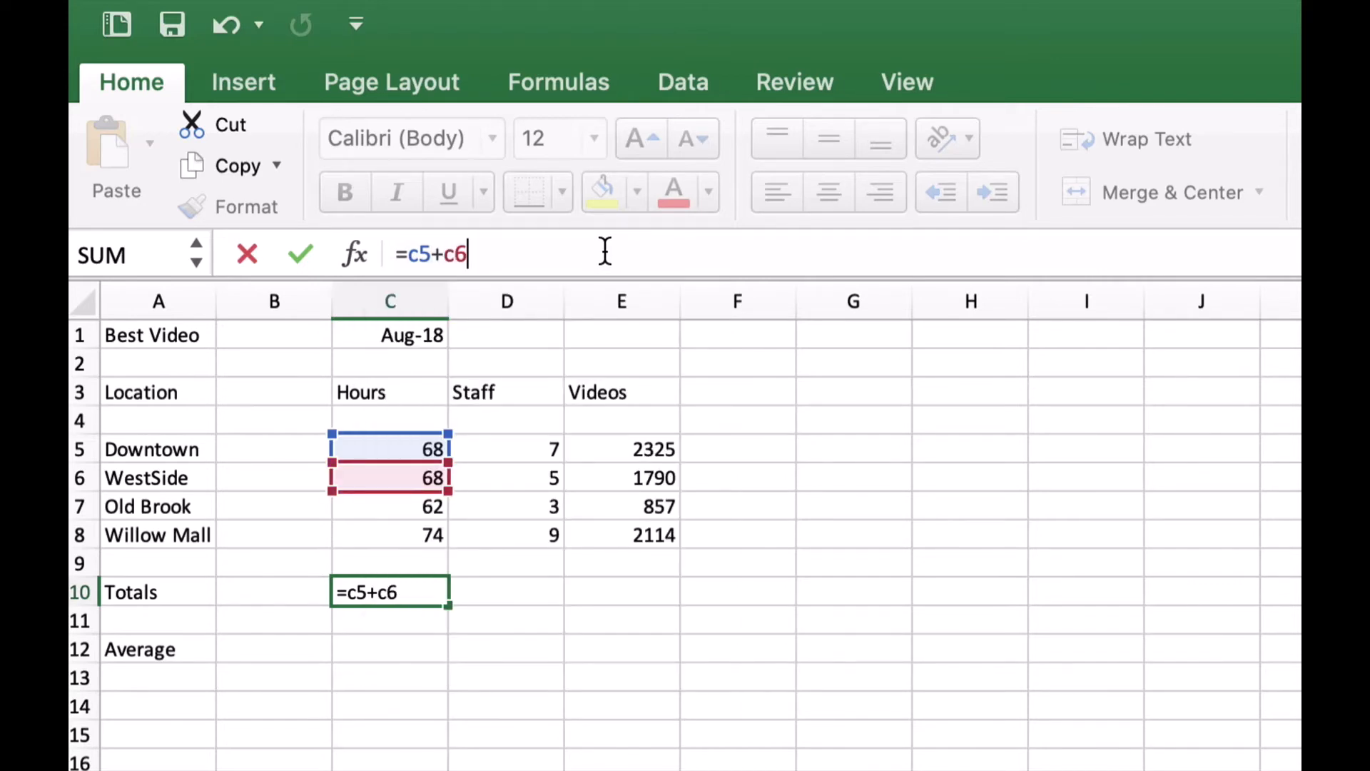
text(+c7)
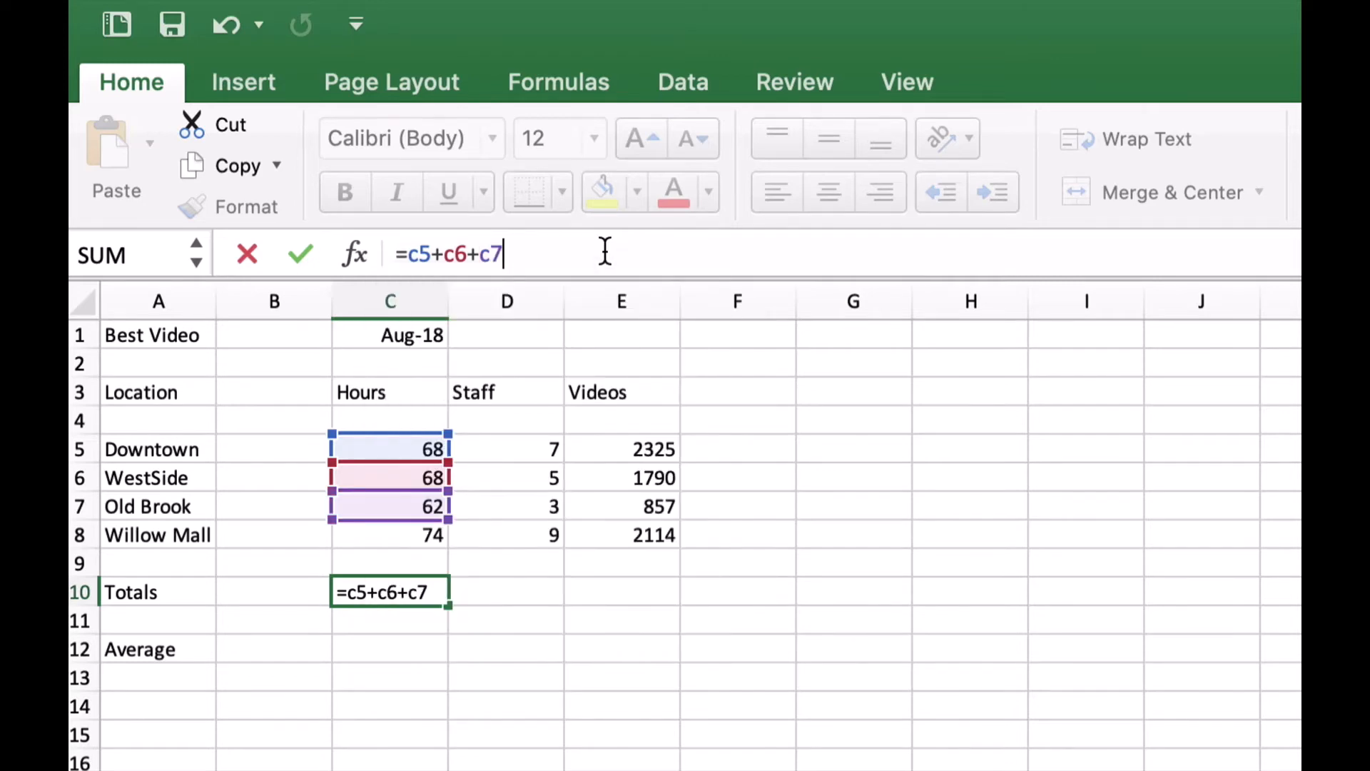
text(+c8)
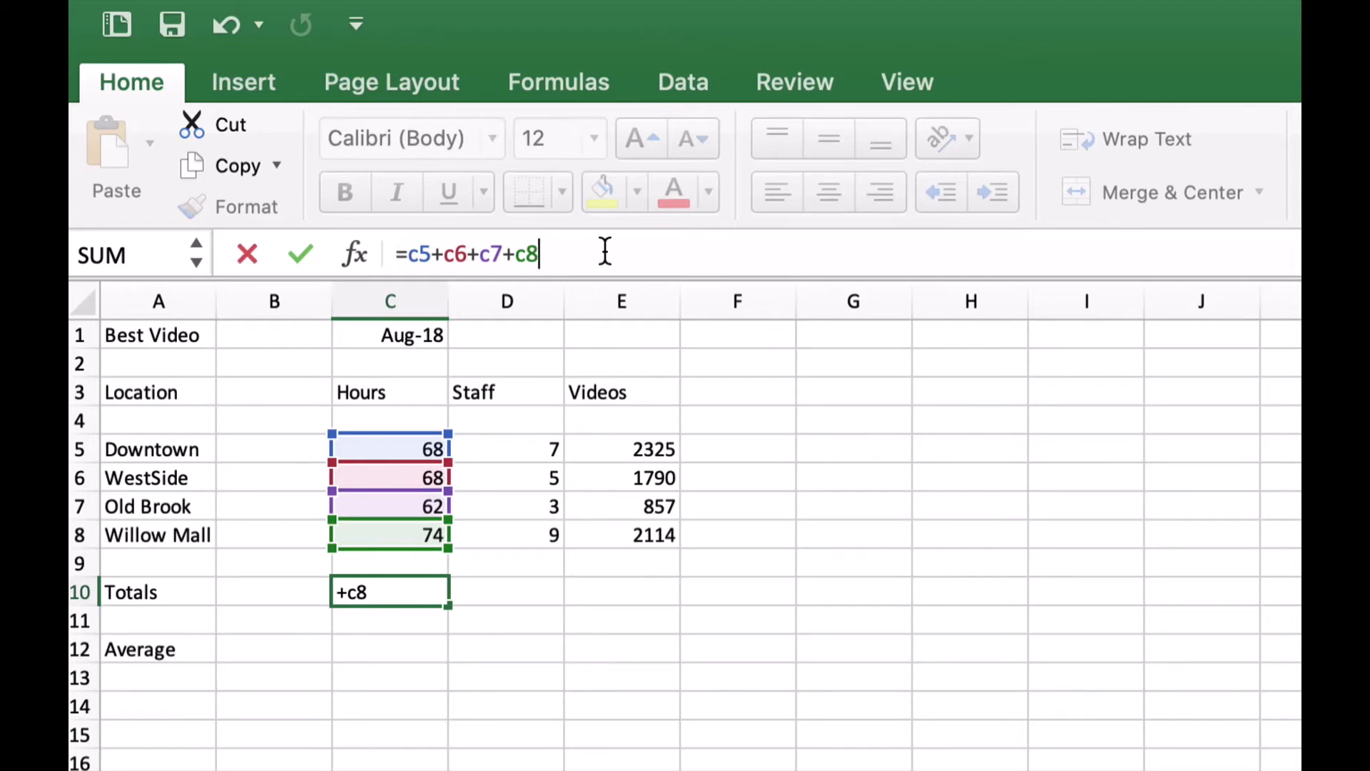
key(Return)
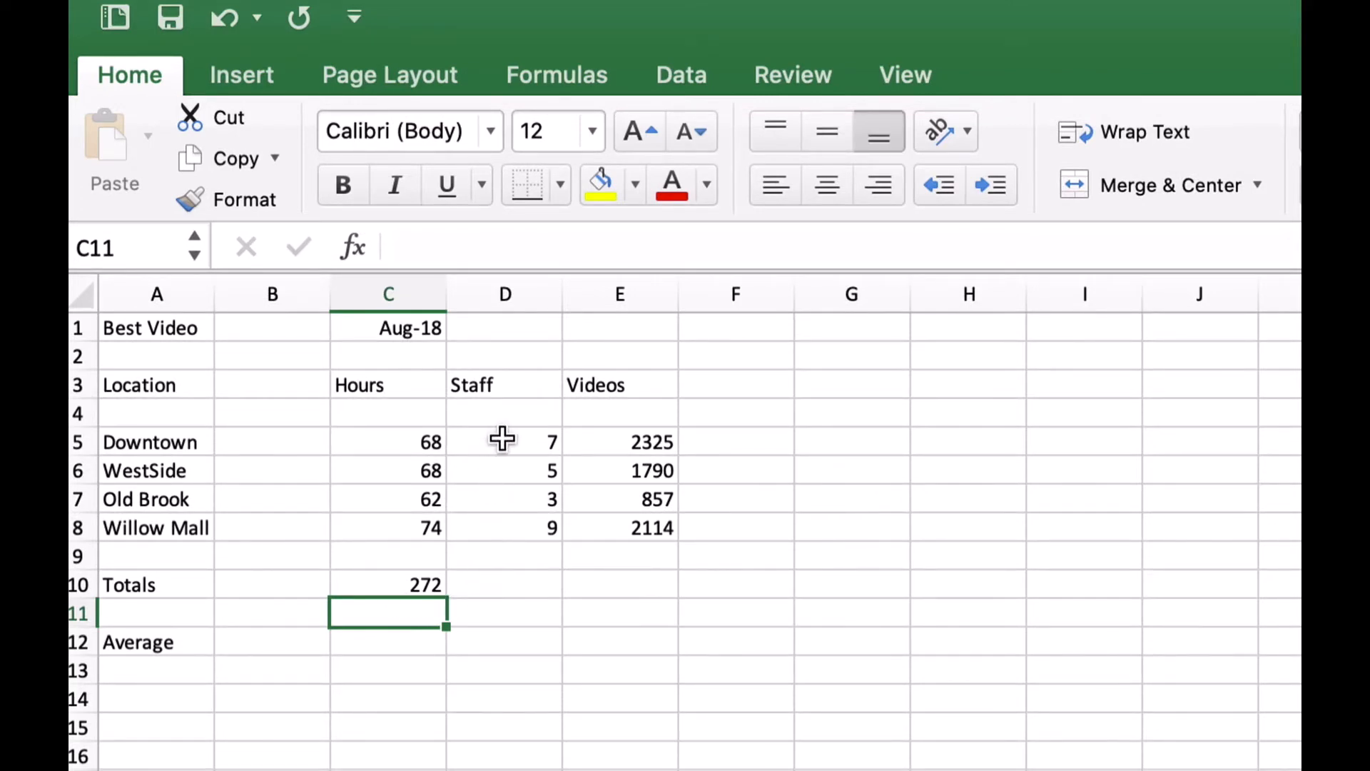
Step: Write the formula =SUM(d5:d8) in cell D10 to total the Staff column
click(493, 584)
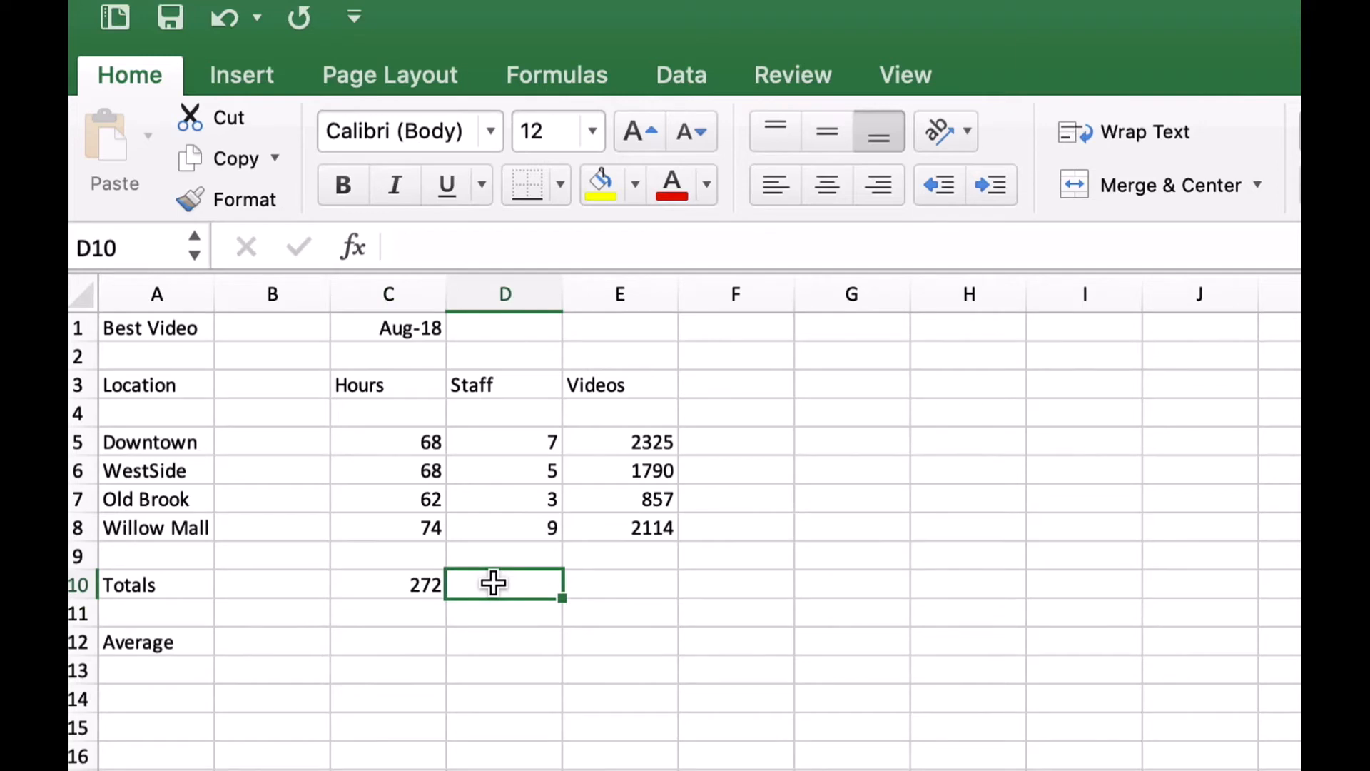
click(424, 247)
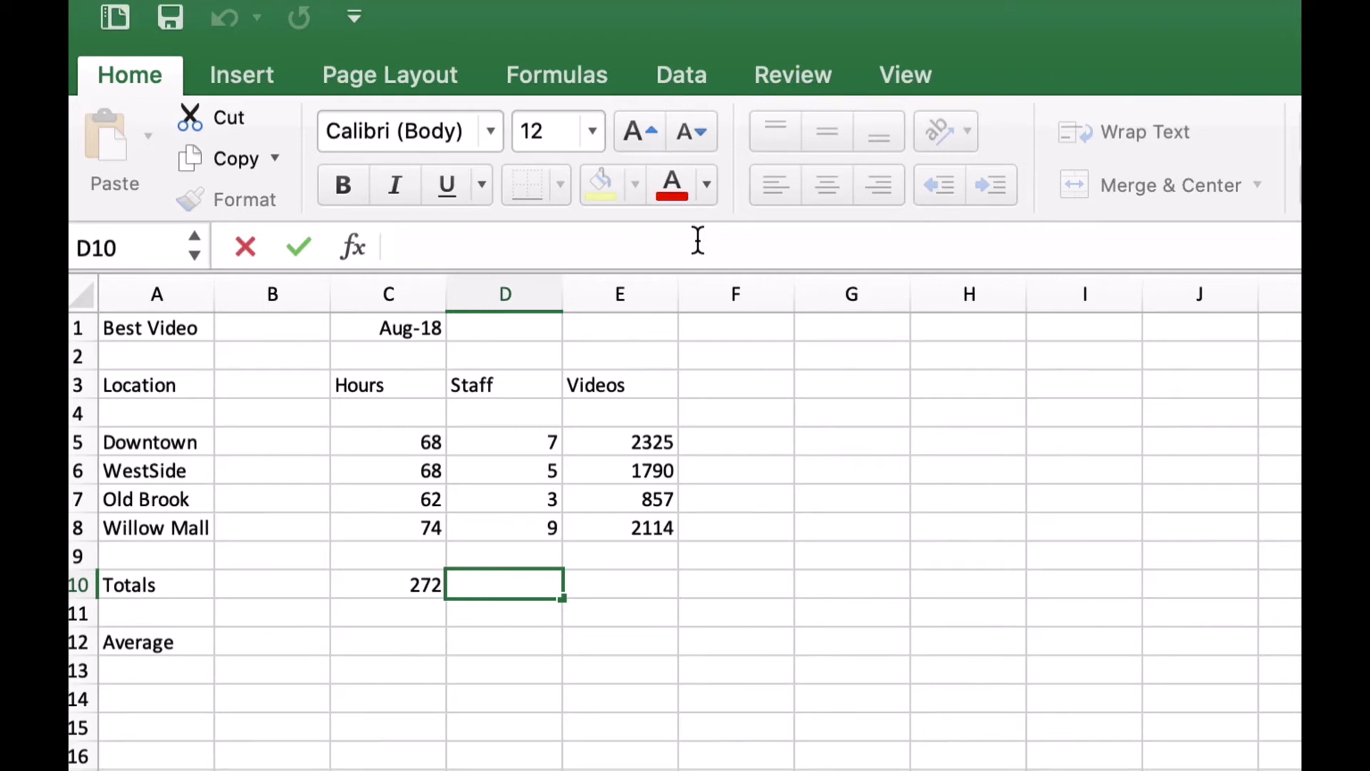
text(=)
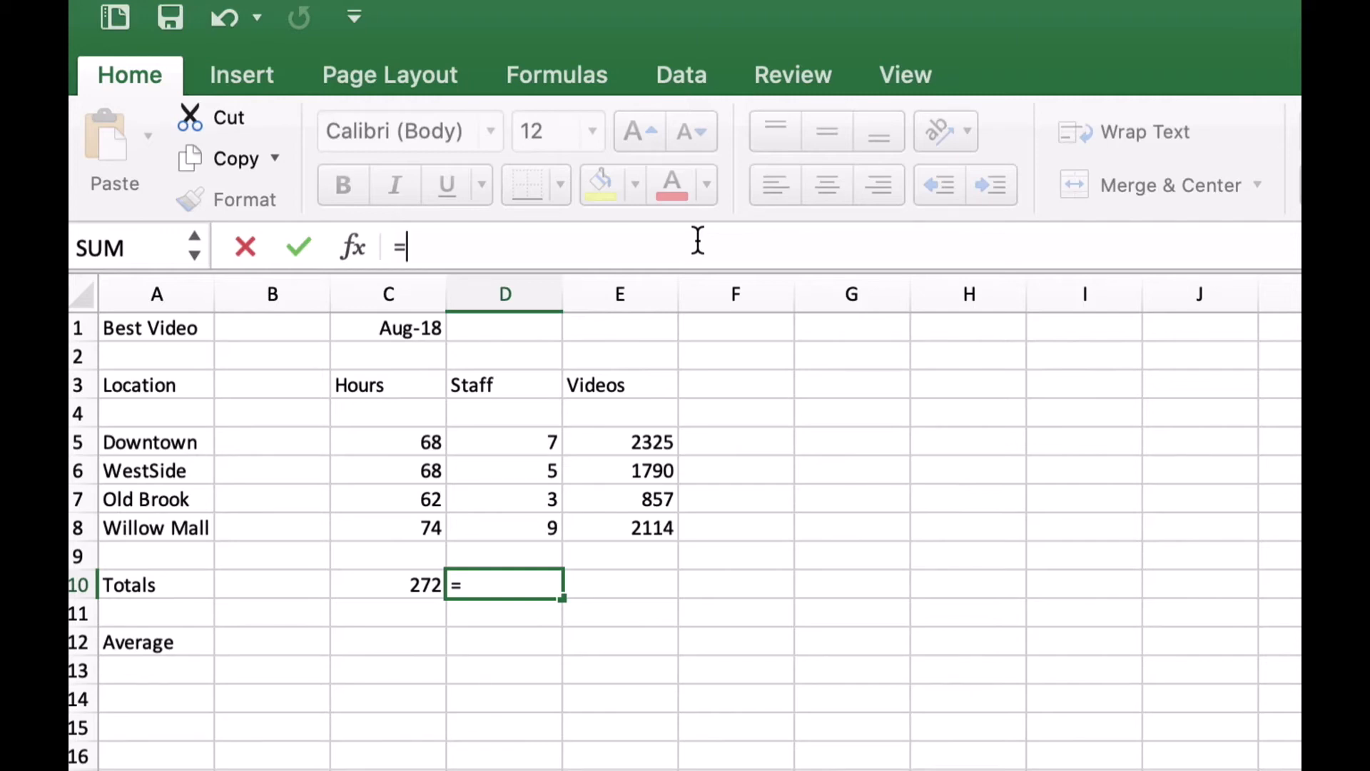
text(sum)
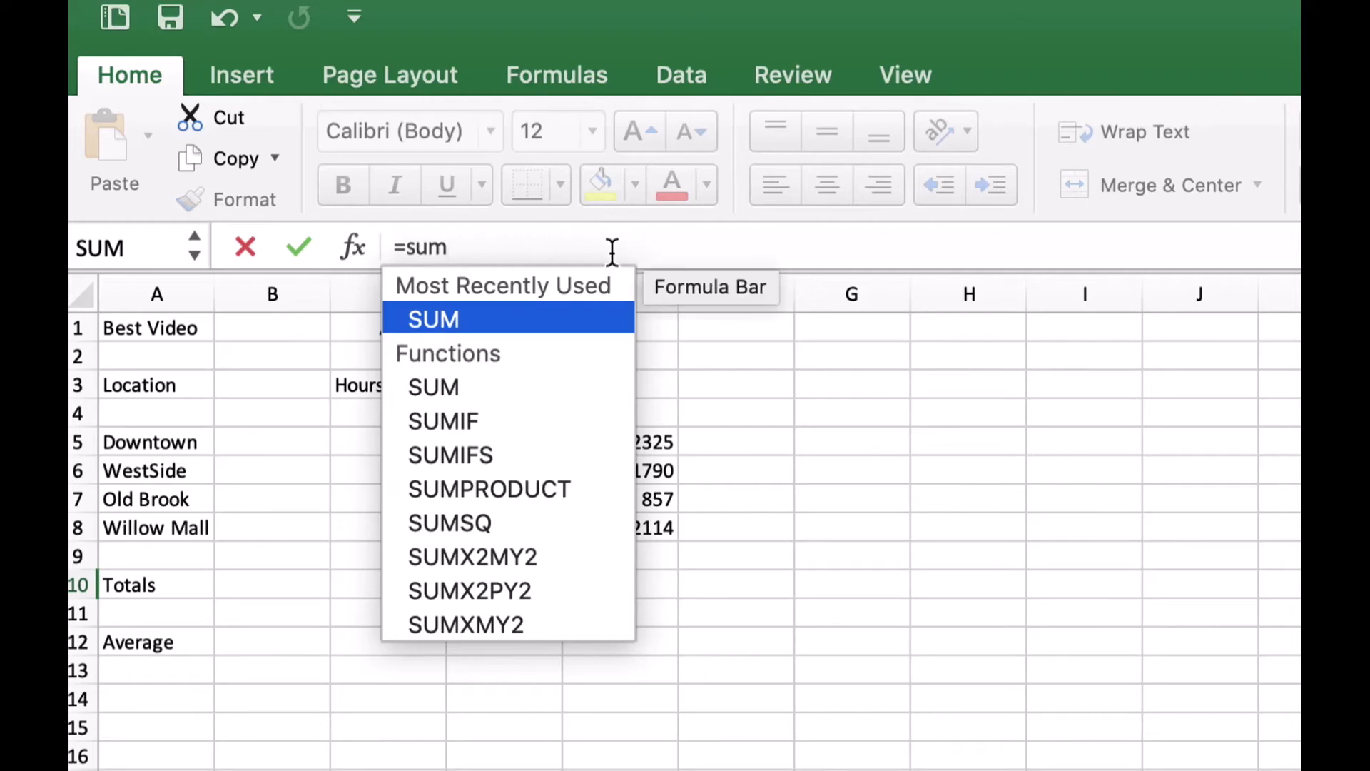
double_click(449, 315)
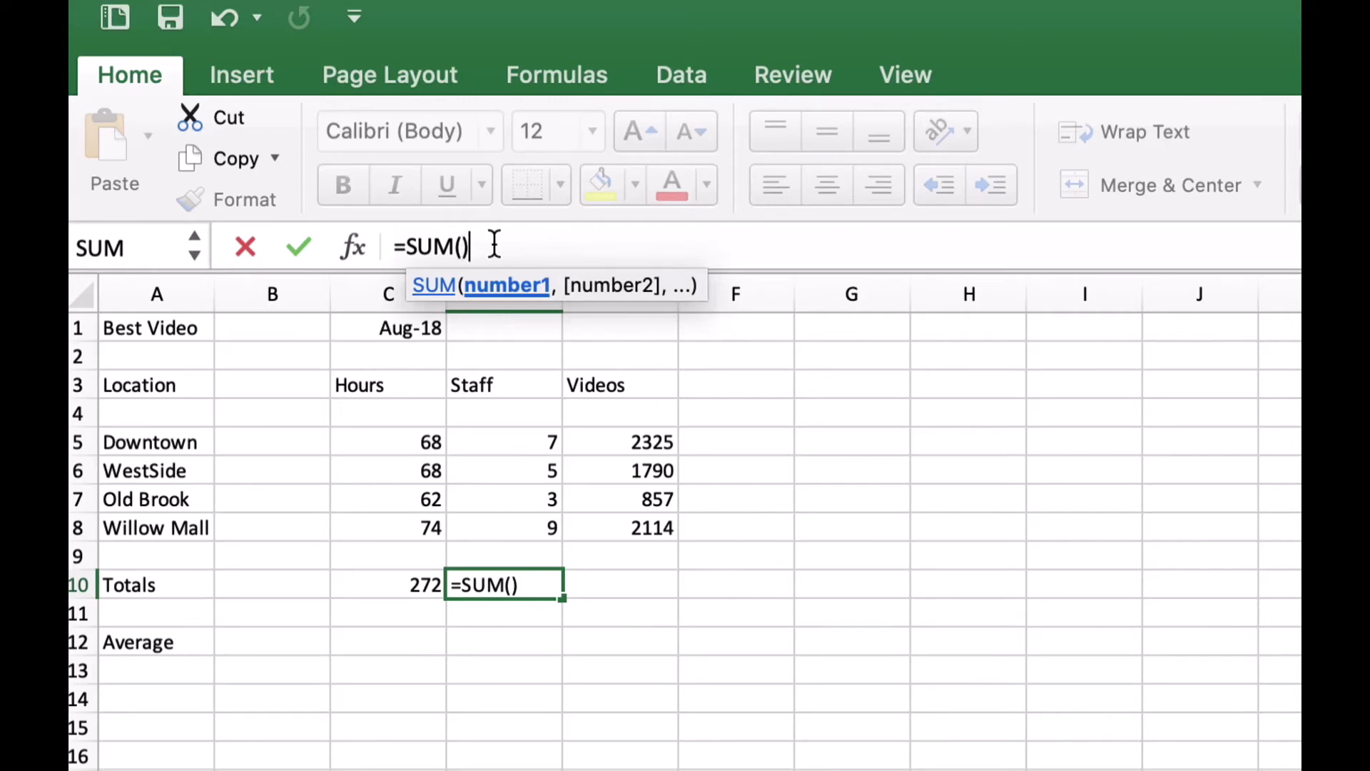
key(BackSpace)
key(BackSpace)
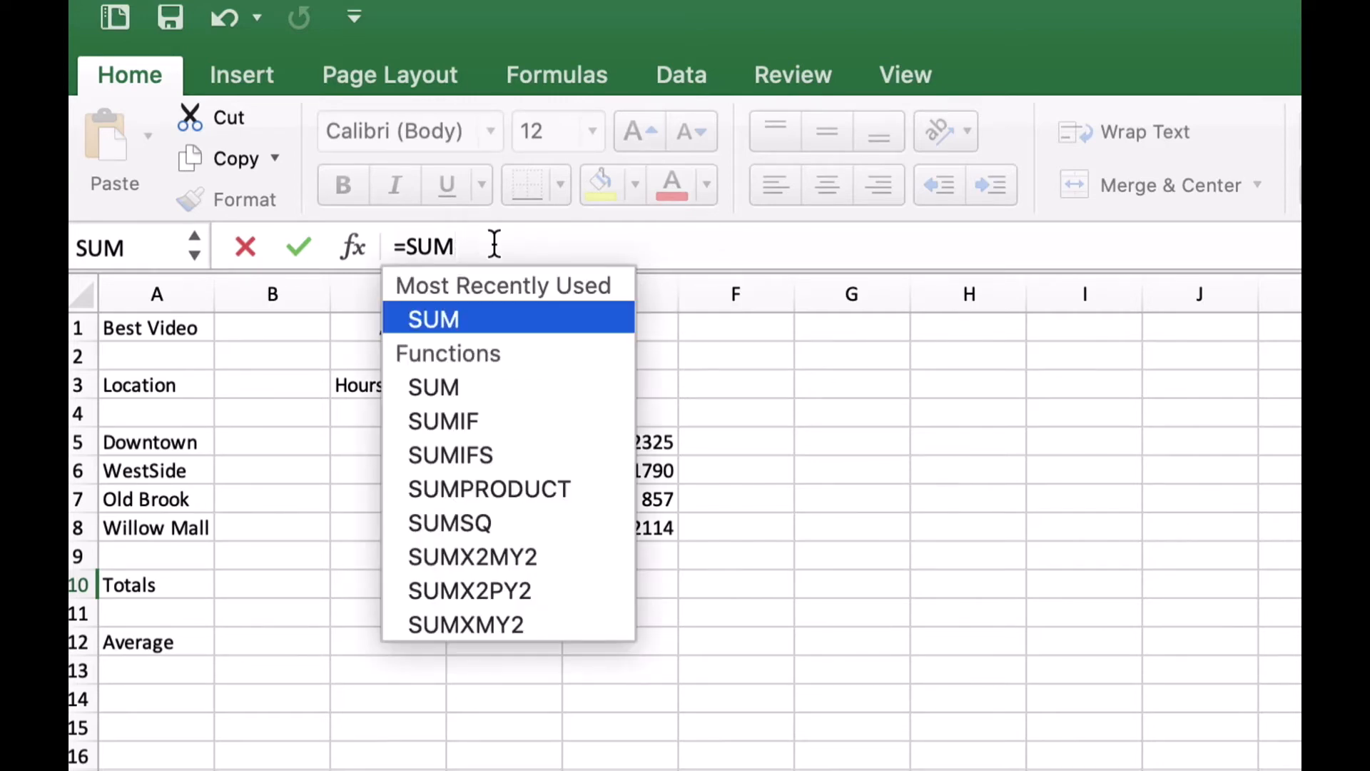
text(()
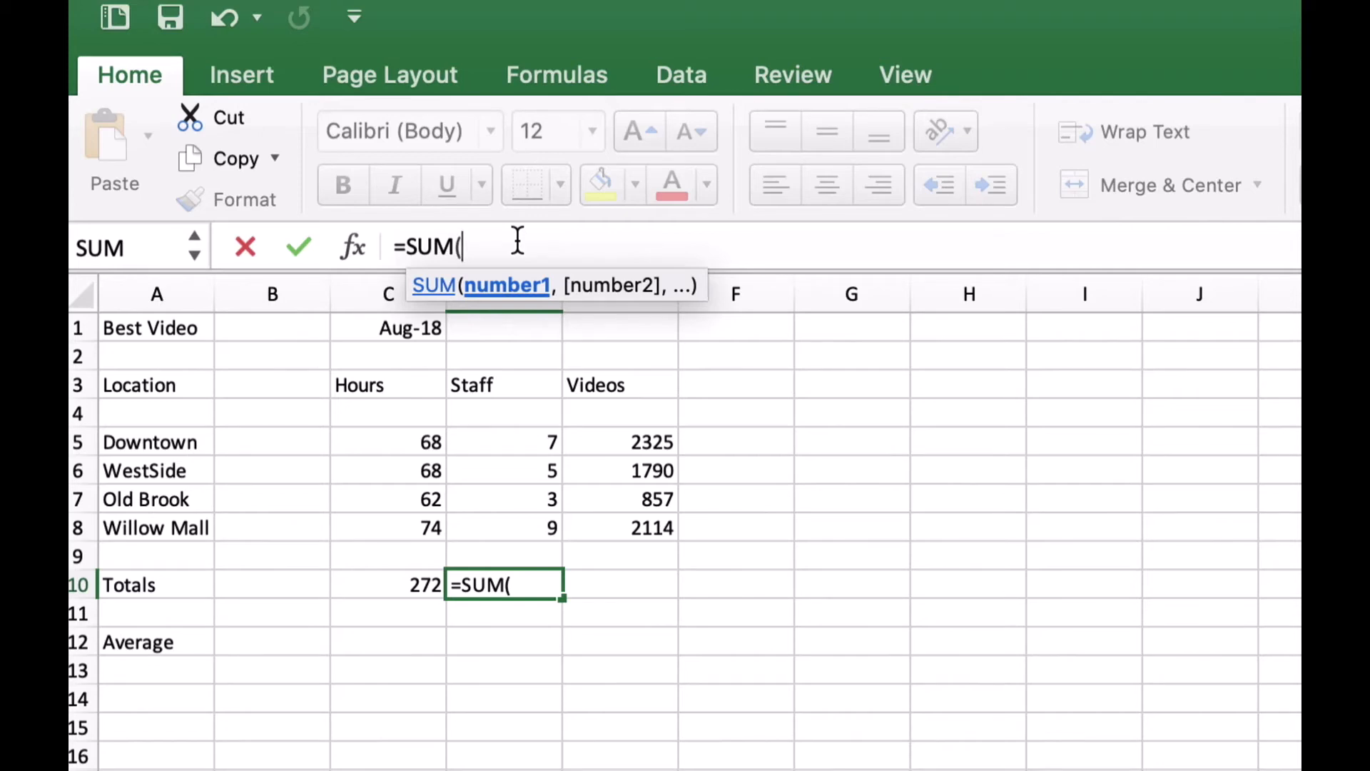
text(d5)
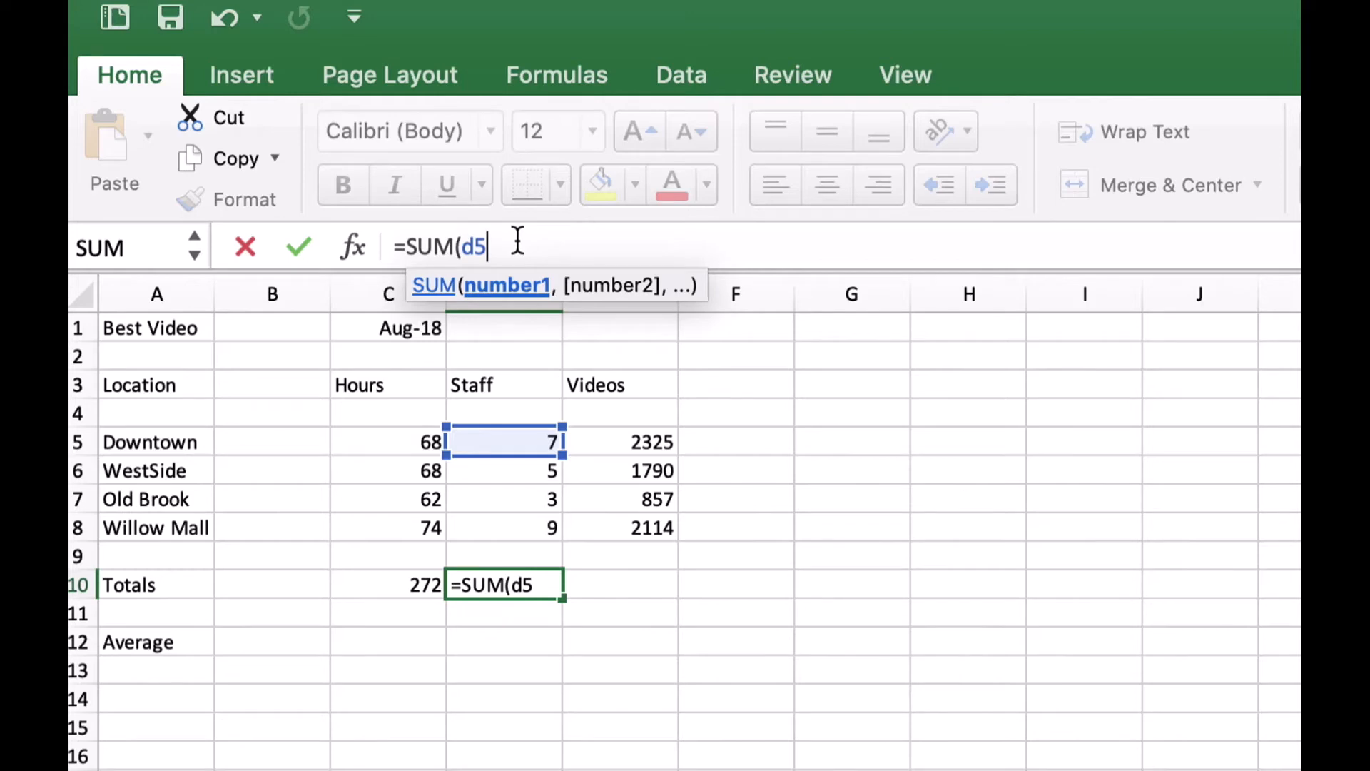
text(:)
text(d8)
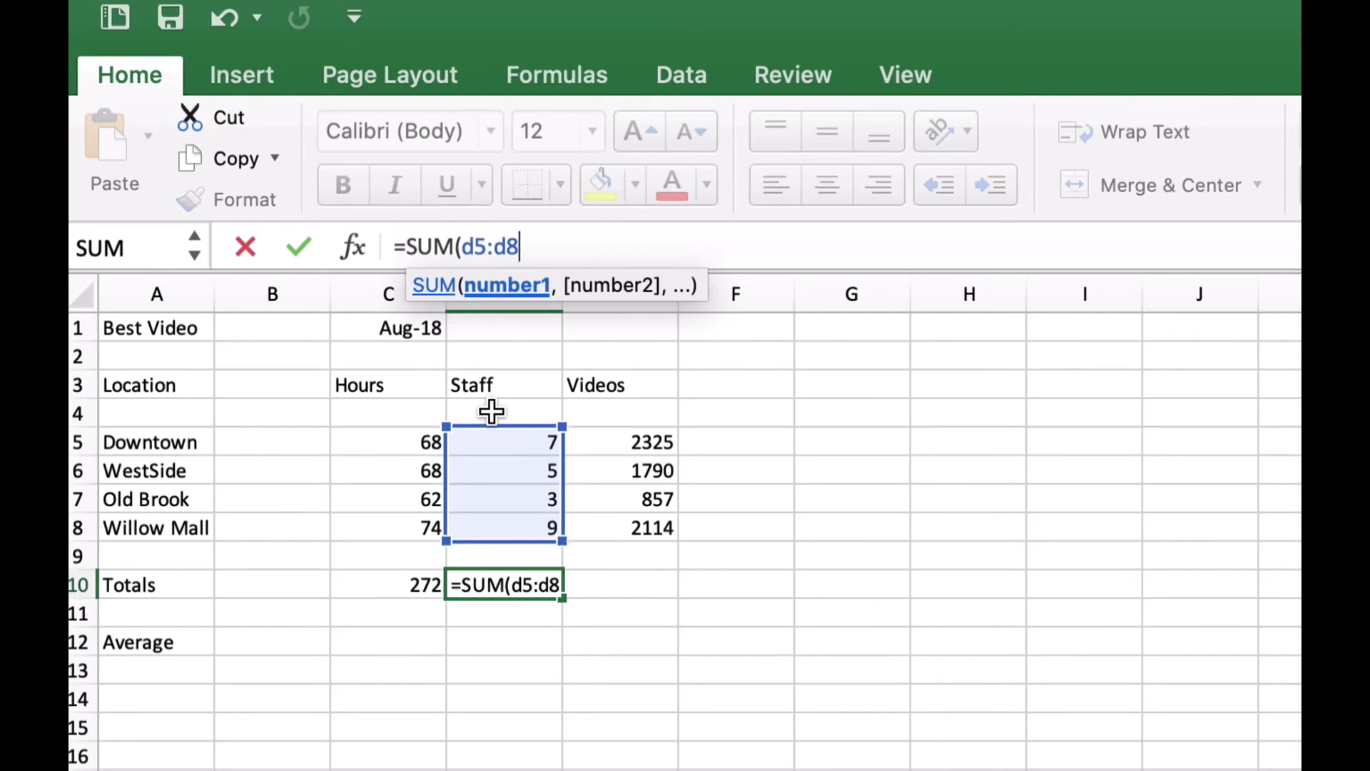
text())
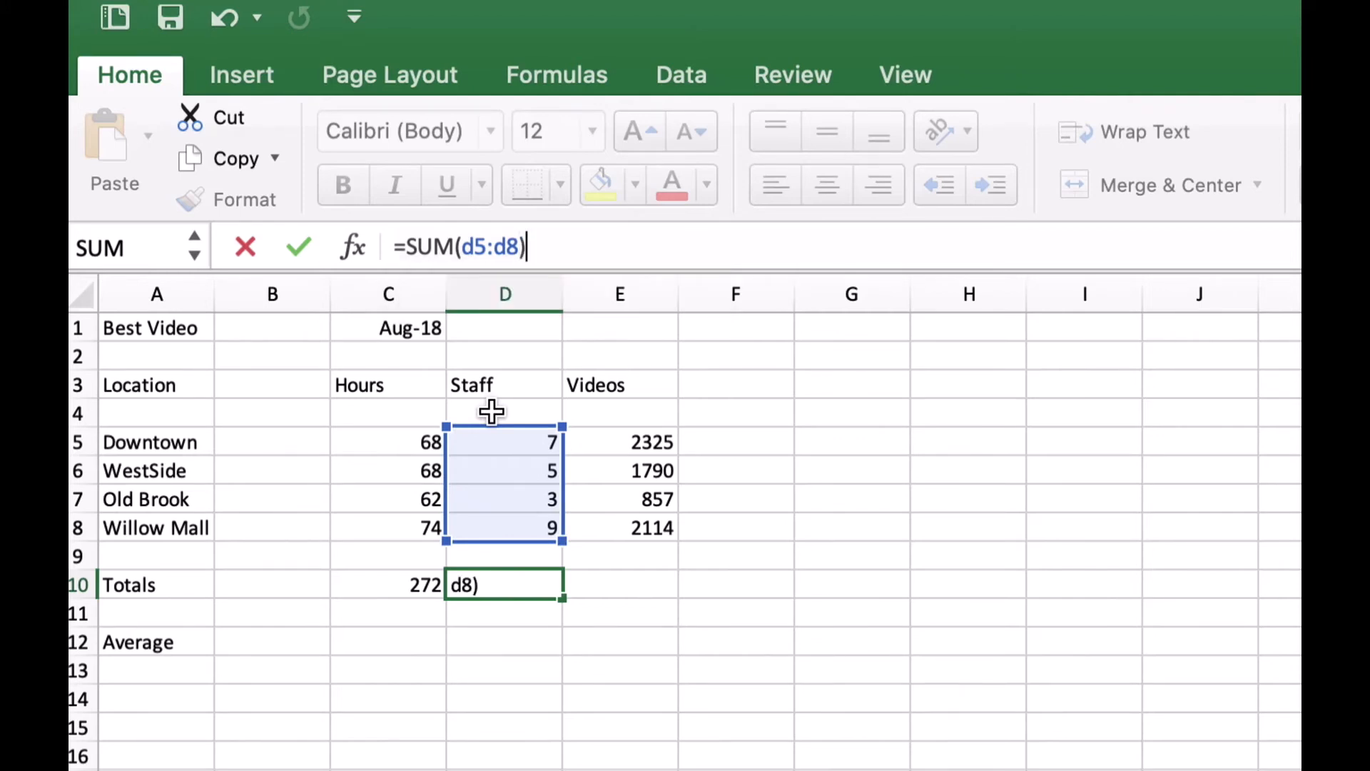
key(Return)
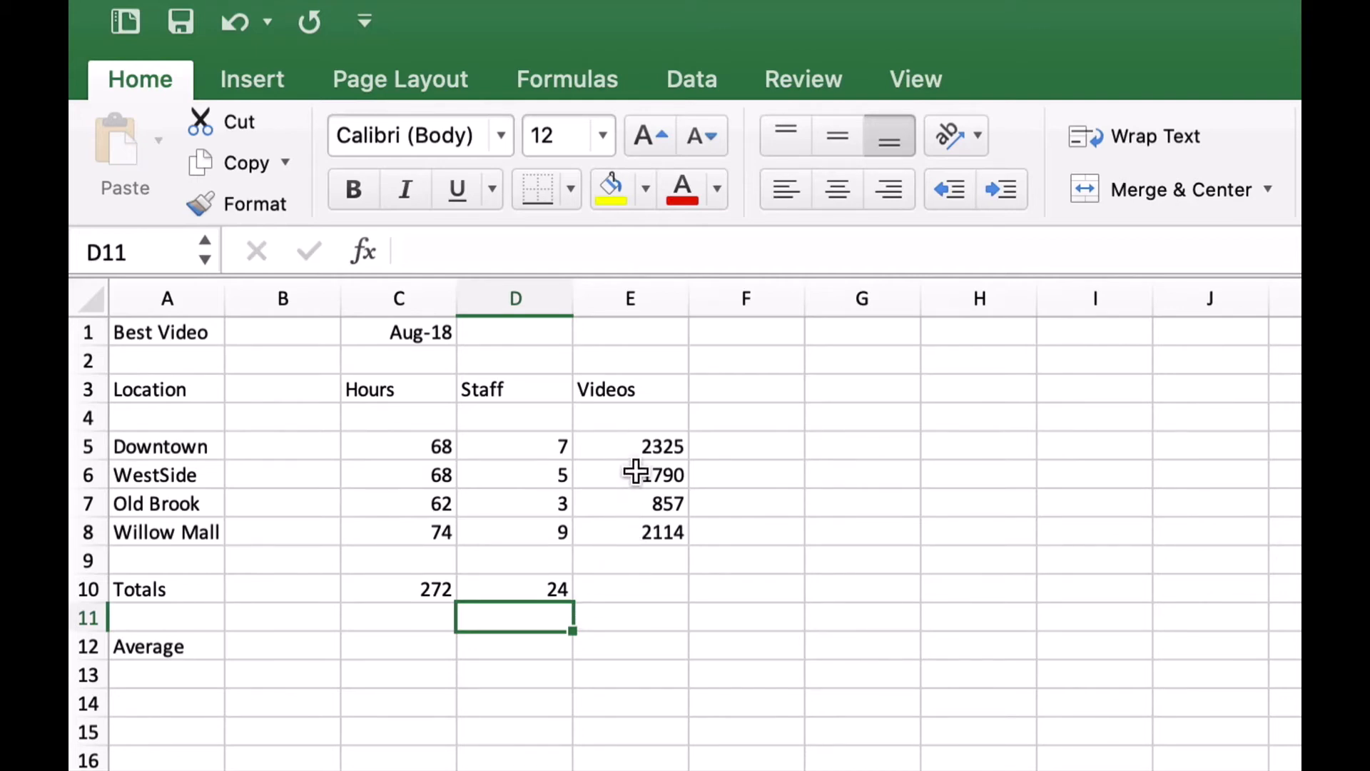
Step: Total the Videos column in E10 using AutoSum on E5:E10, and check the formulas behind the column totals in row 10
click(647, 446)
drag(648, 446, 647, 578)
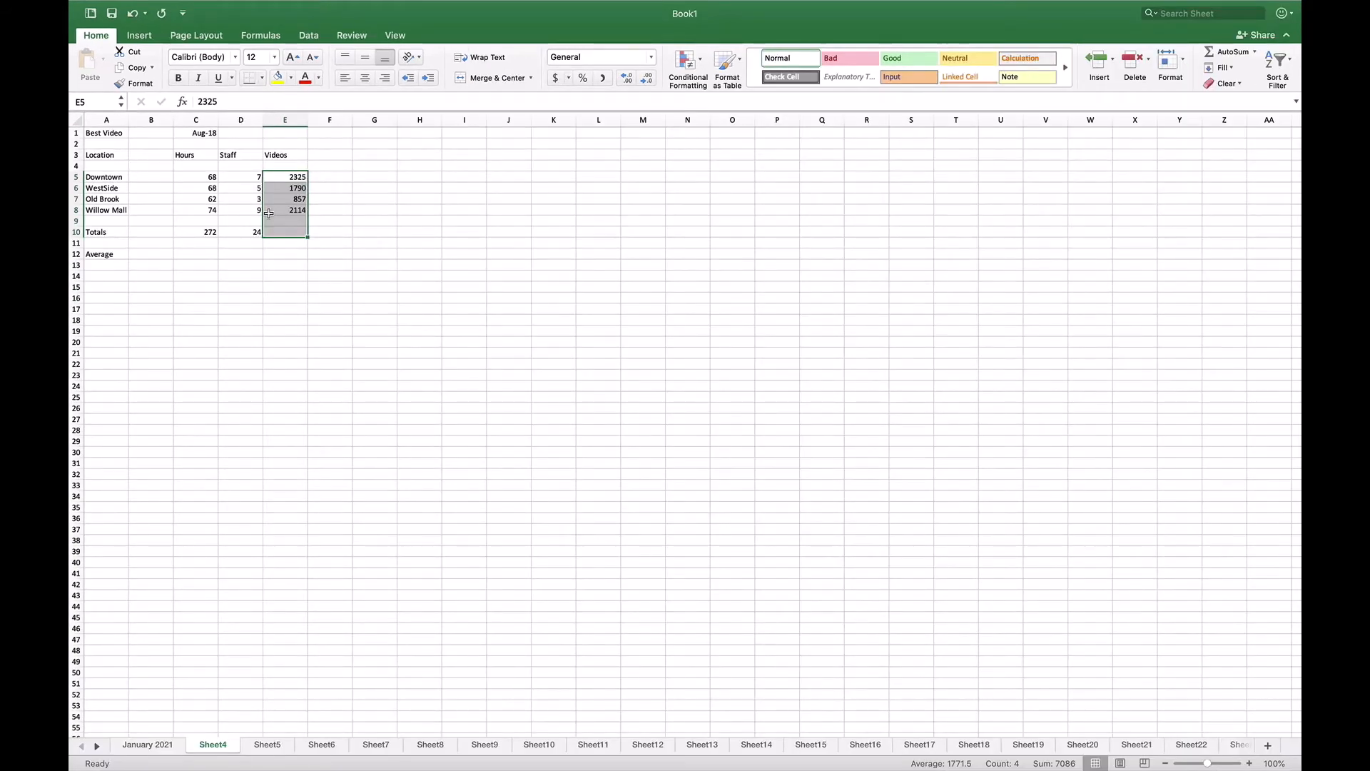
click(1234, 57)
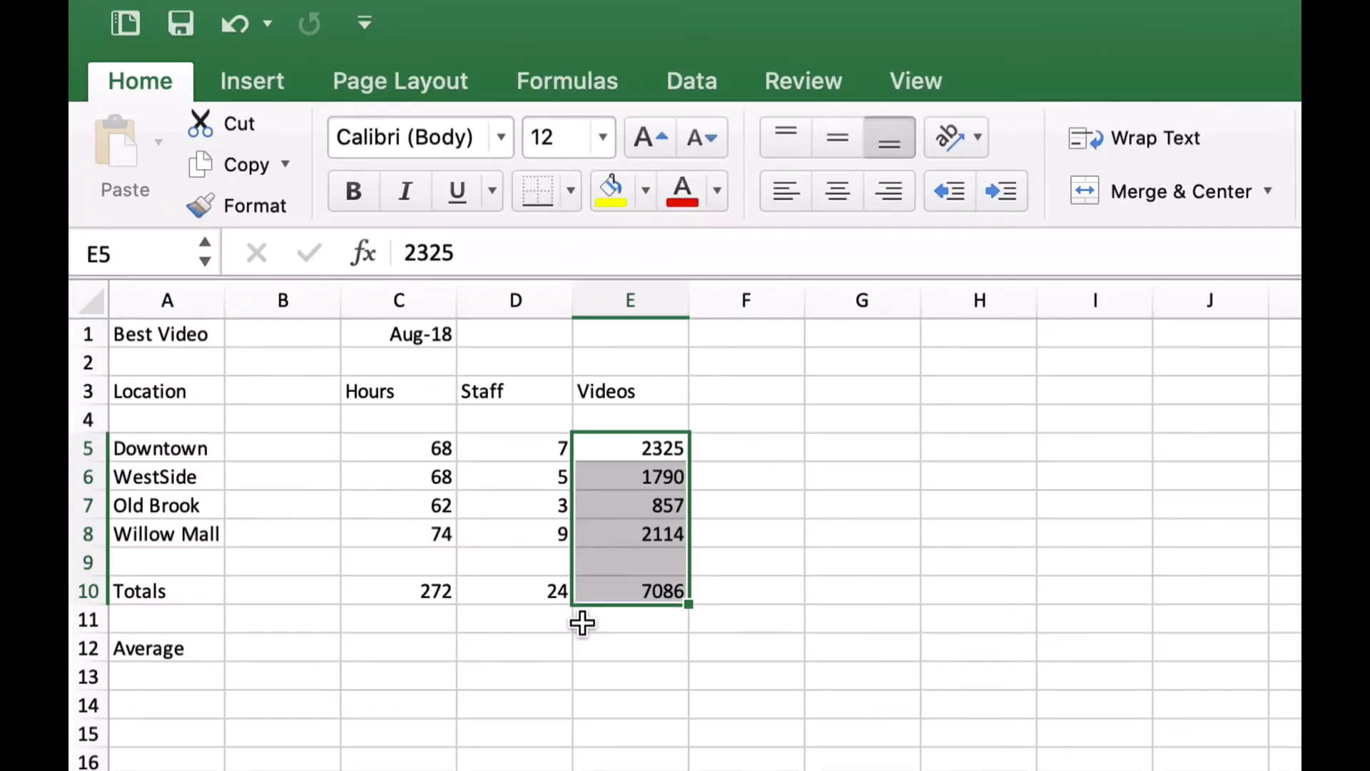
click(595, 620)
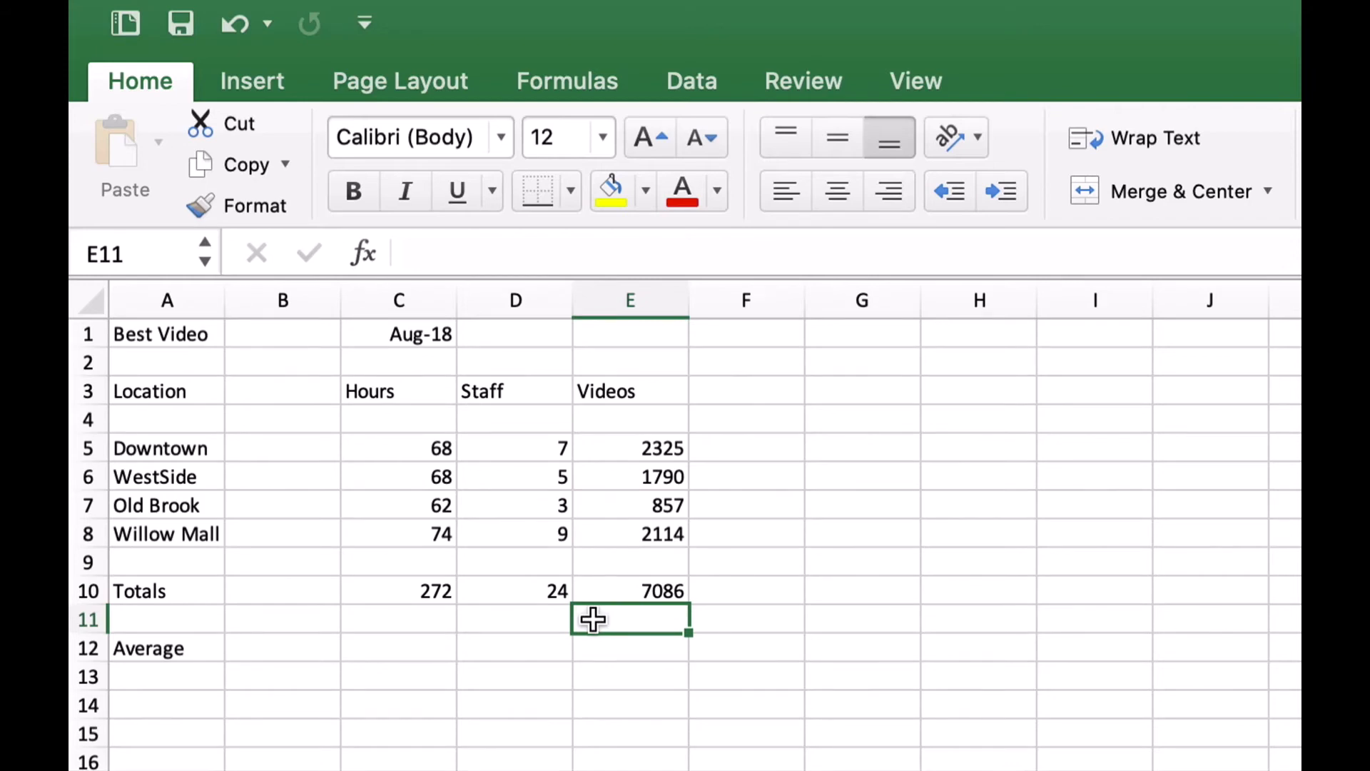
click(437, 592)
click(499, 591)
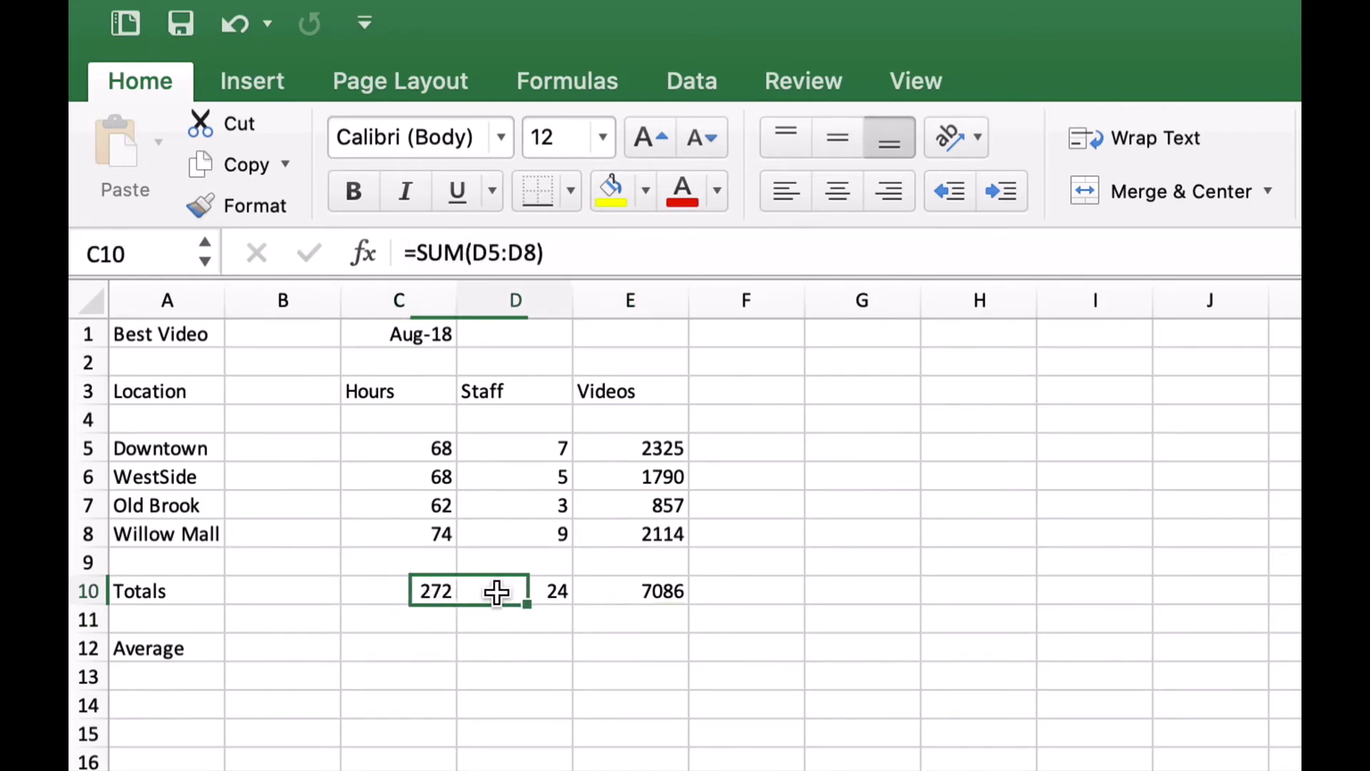
click(606, 591)
click(493, 591)
click(439, 592)
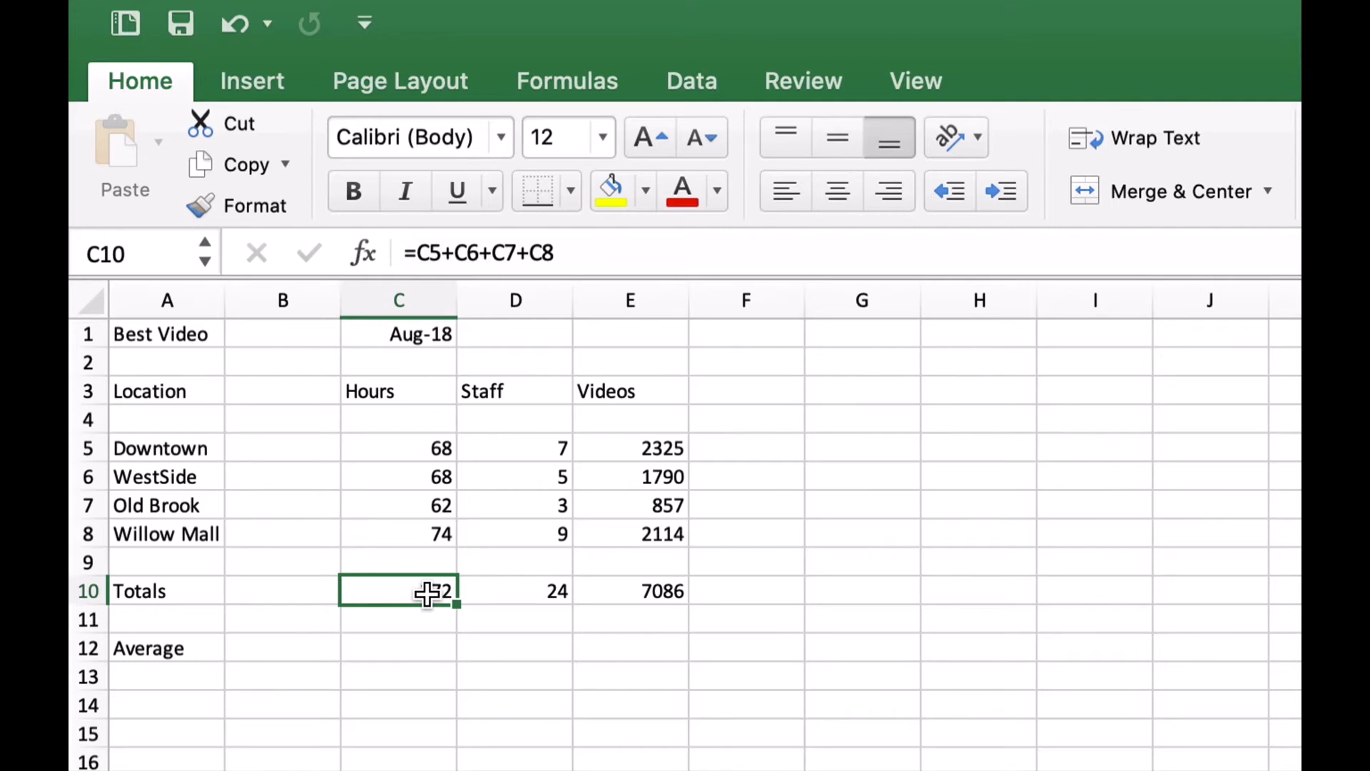
Step: Set the Downtown hours in C5 to 70 and the Old Brook staff in D7 to 4
click(434, 454)
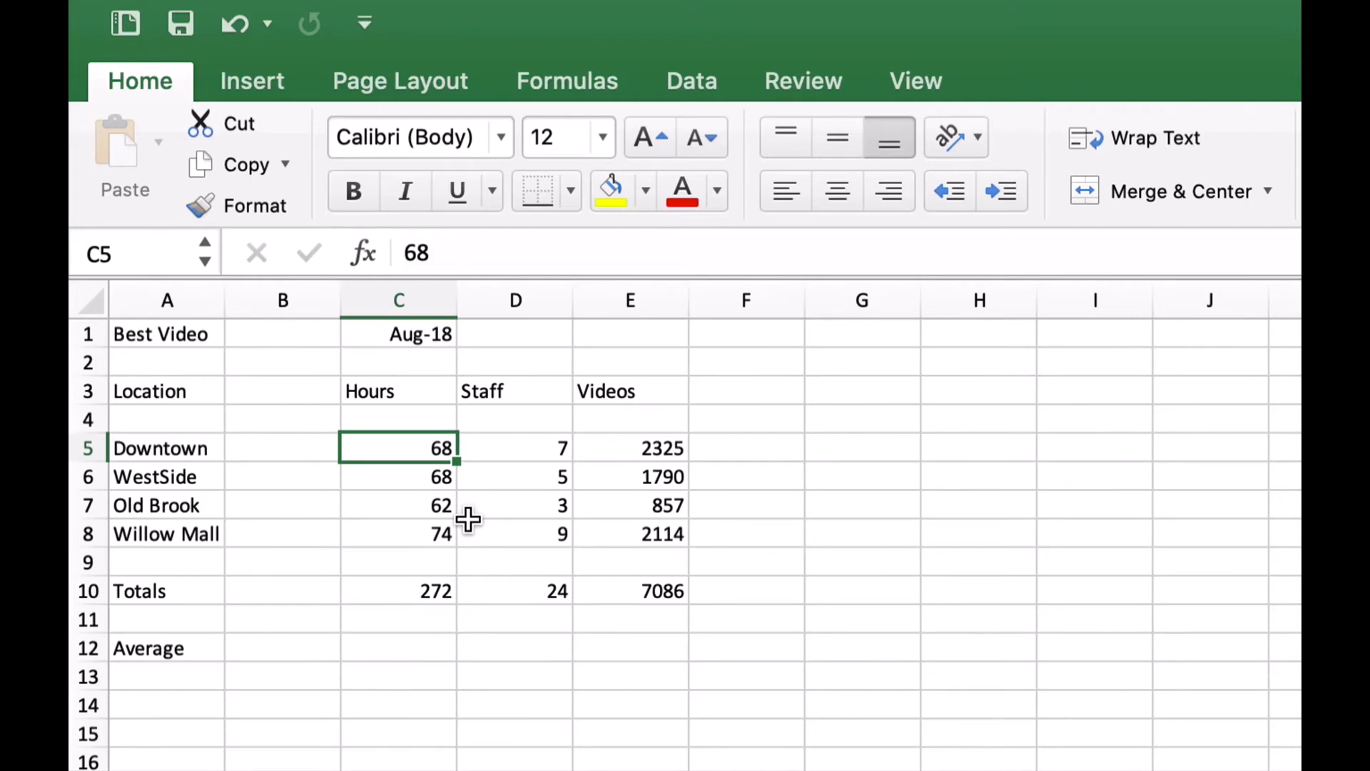
text(70)
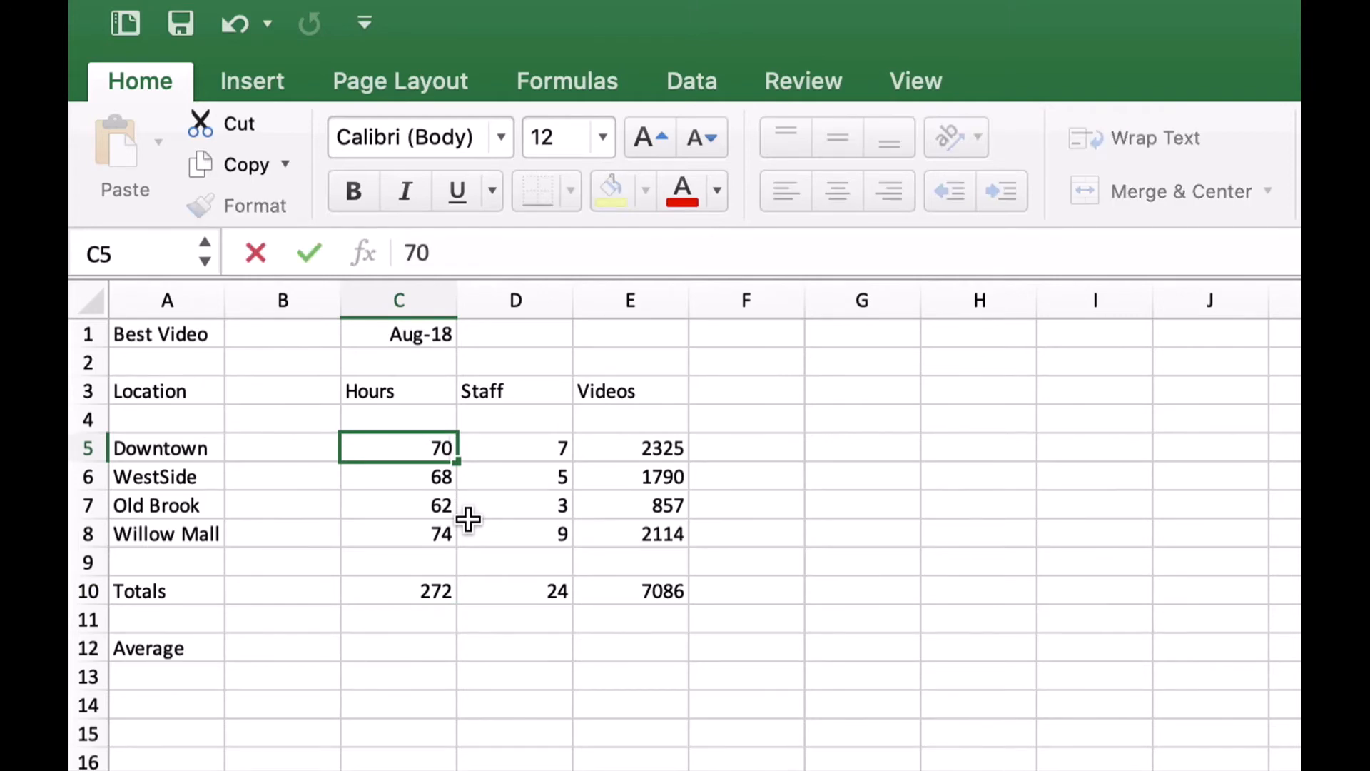
key(Return)
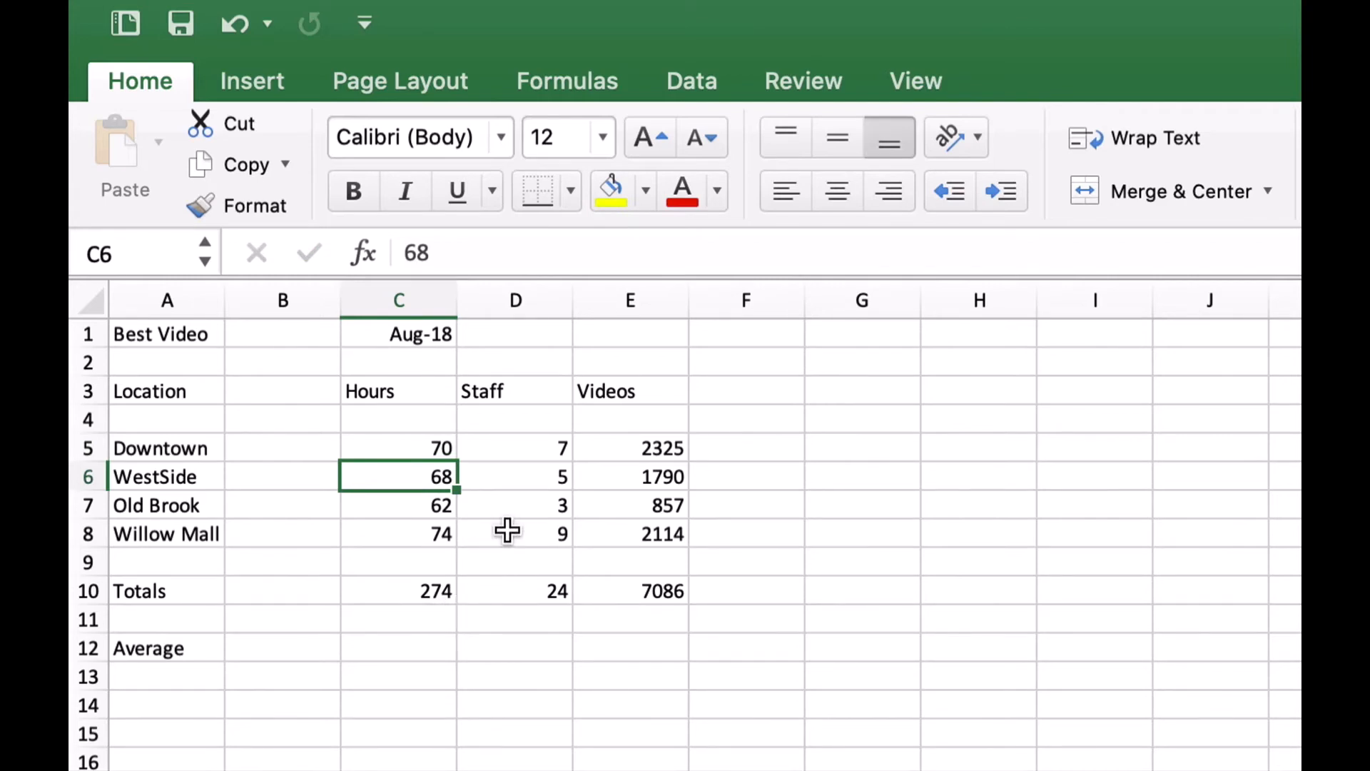
click(519, 507)
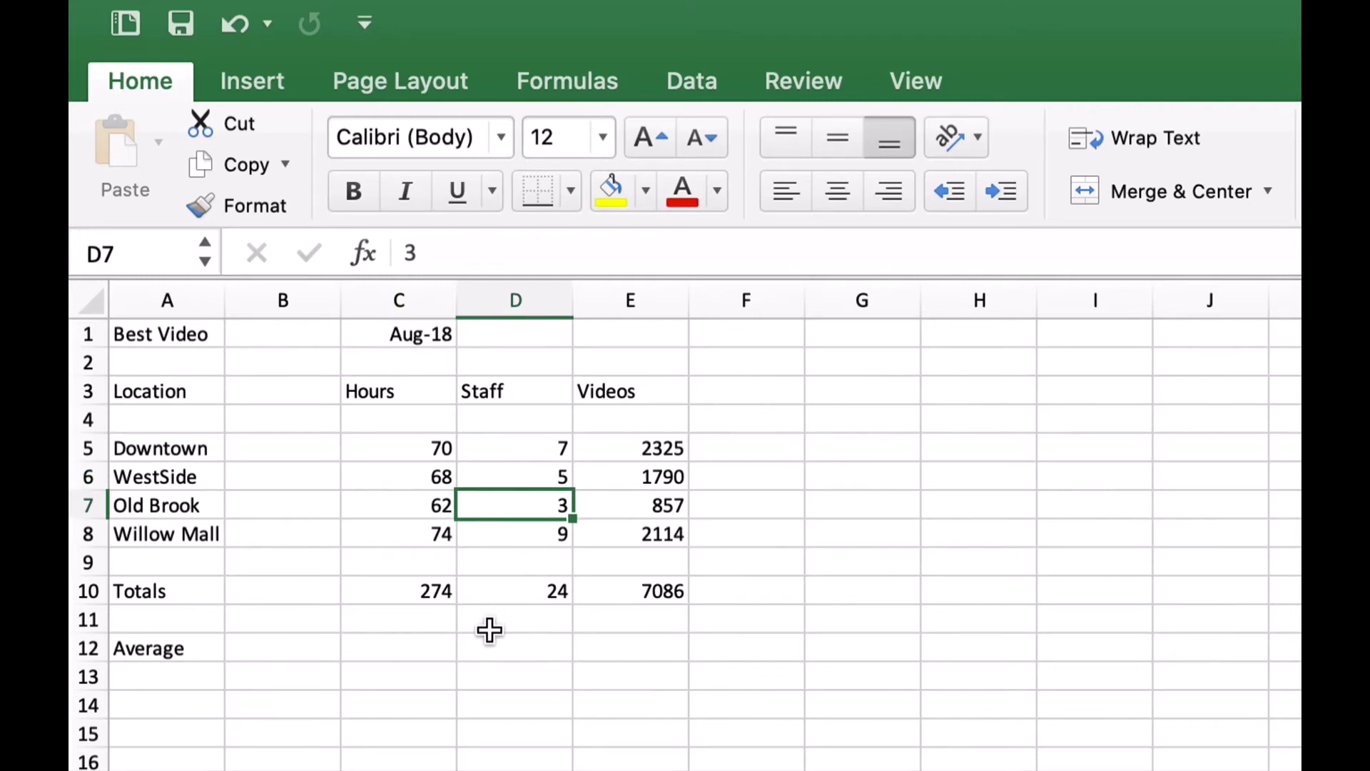
text(4)
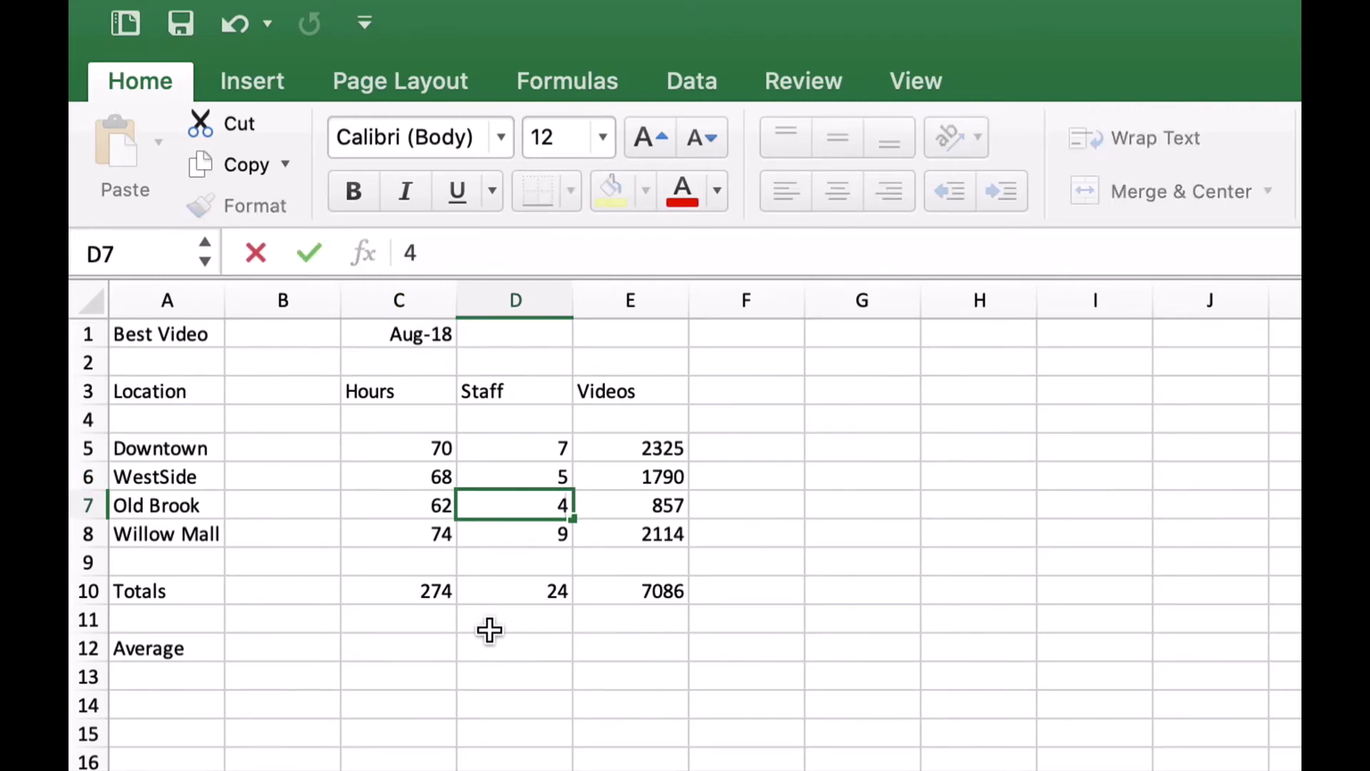
key(Return)
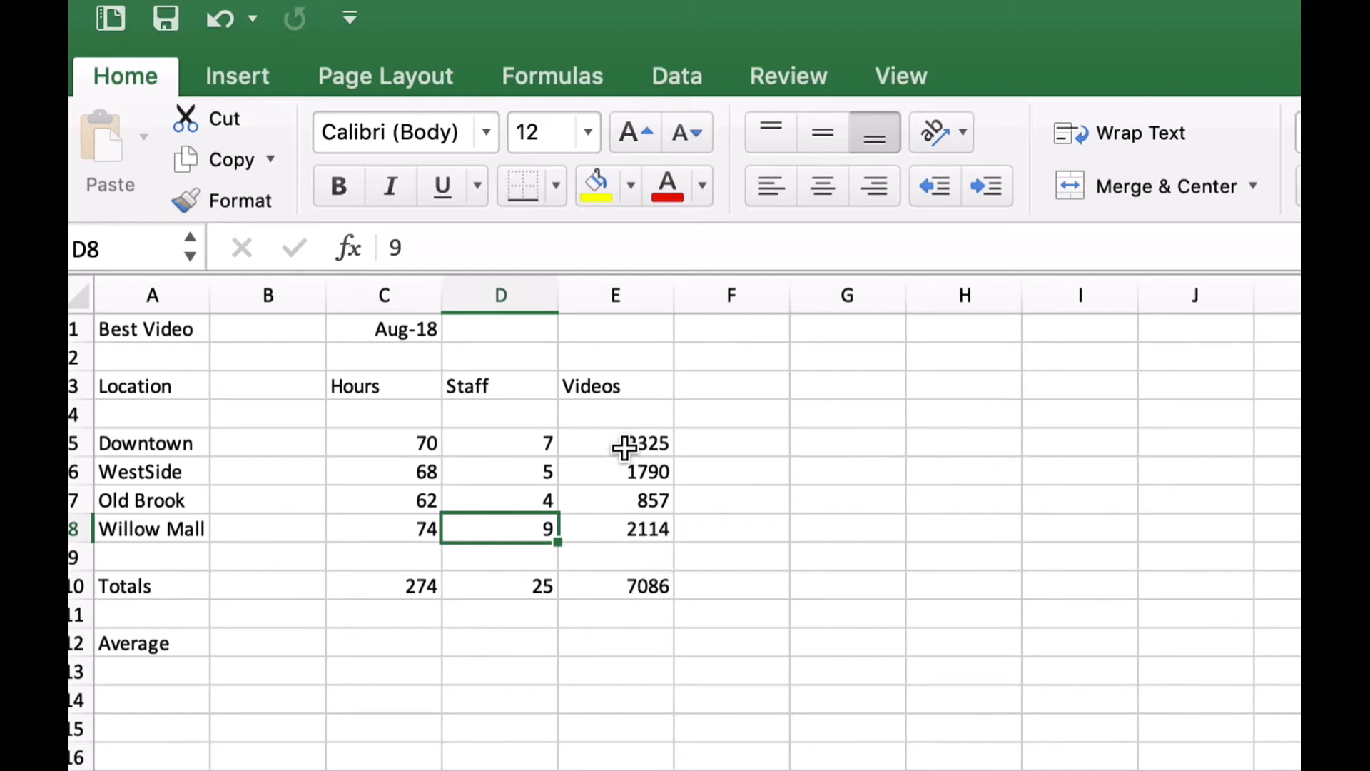
Step: Move the Videos figures from E5:E10 to G5:G10, and the Staff figures from D5:D10 to E5:E10
click(627, 443)
drag(627, 443, 618, 578)
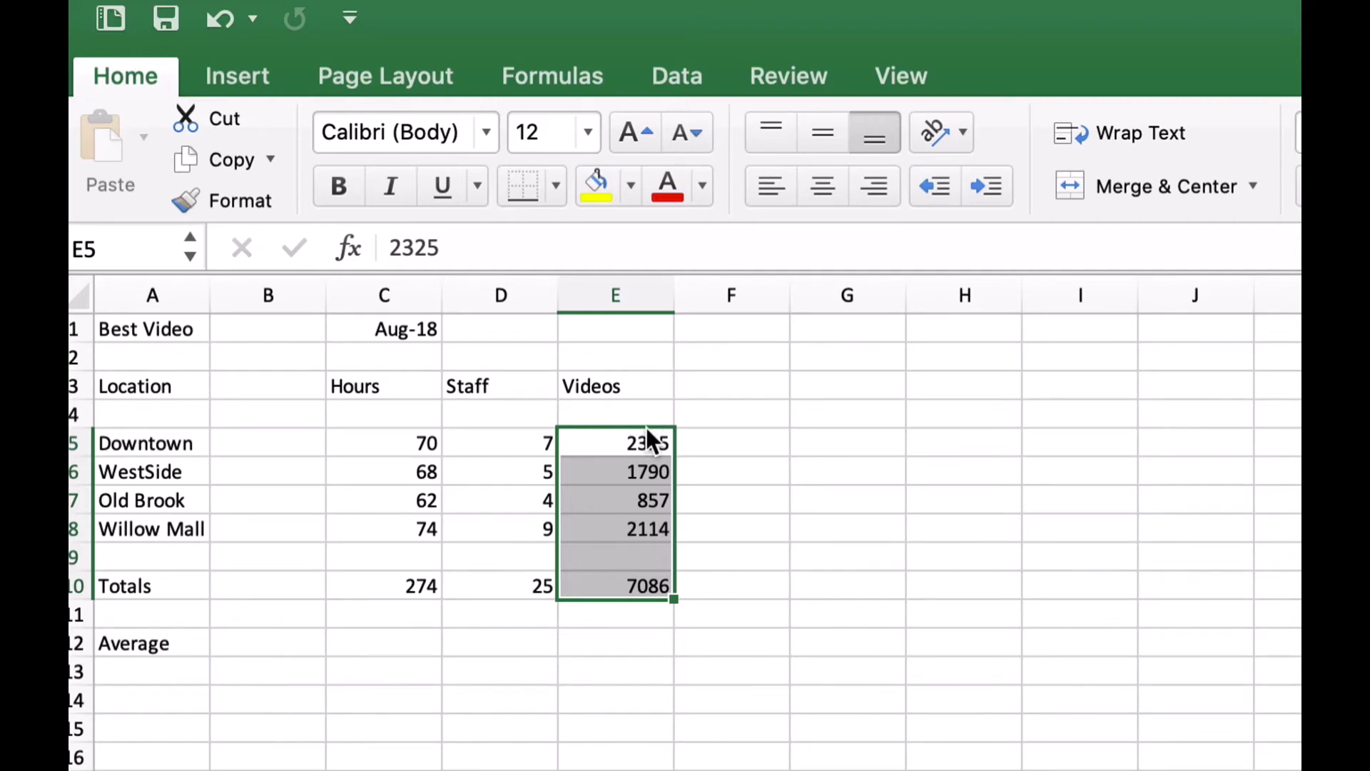
drag(660, 429, 834, 437)
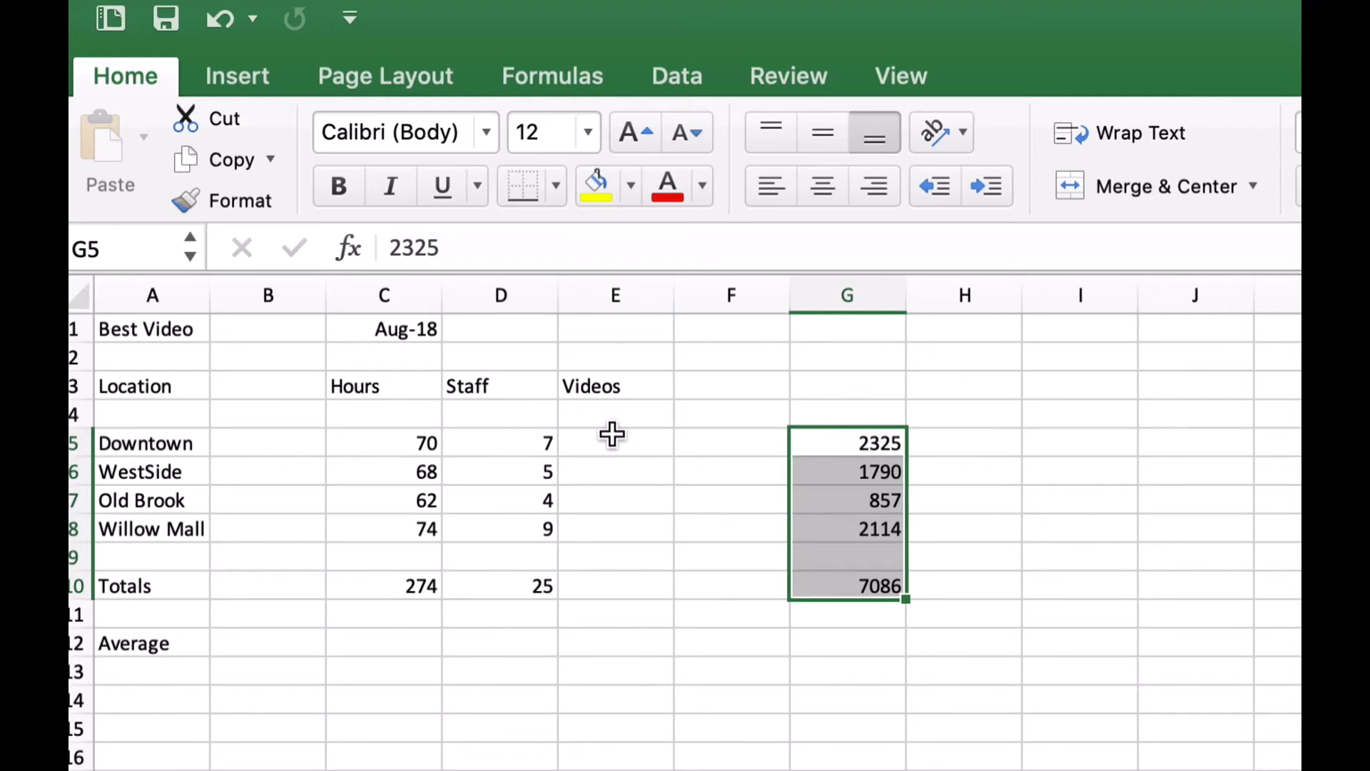
drag(521, 443, 525, 582)
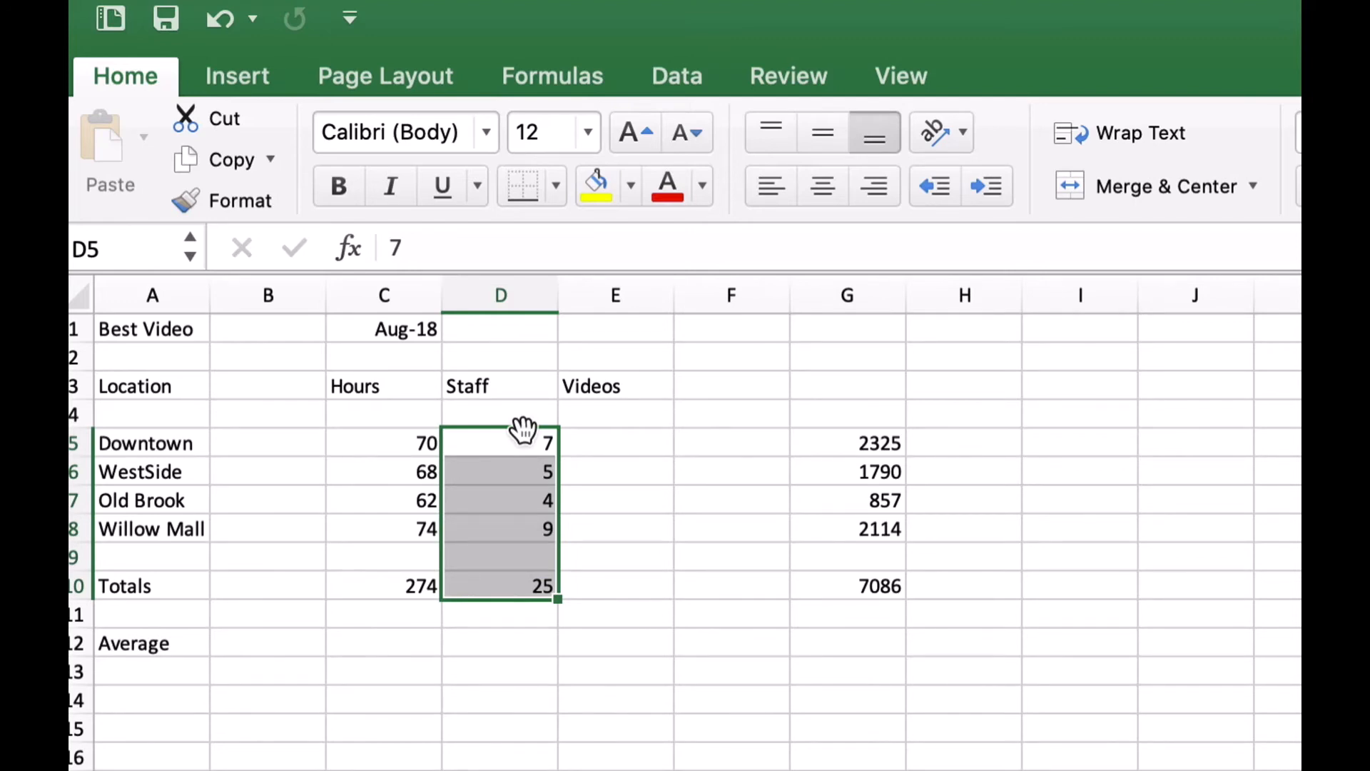
drag(528, 428, 578, 430)
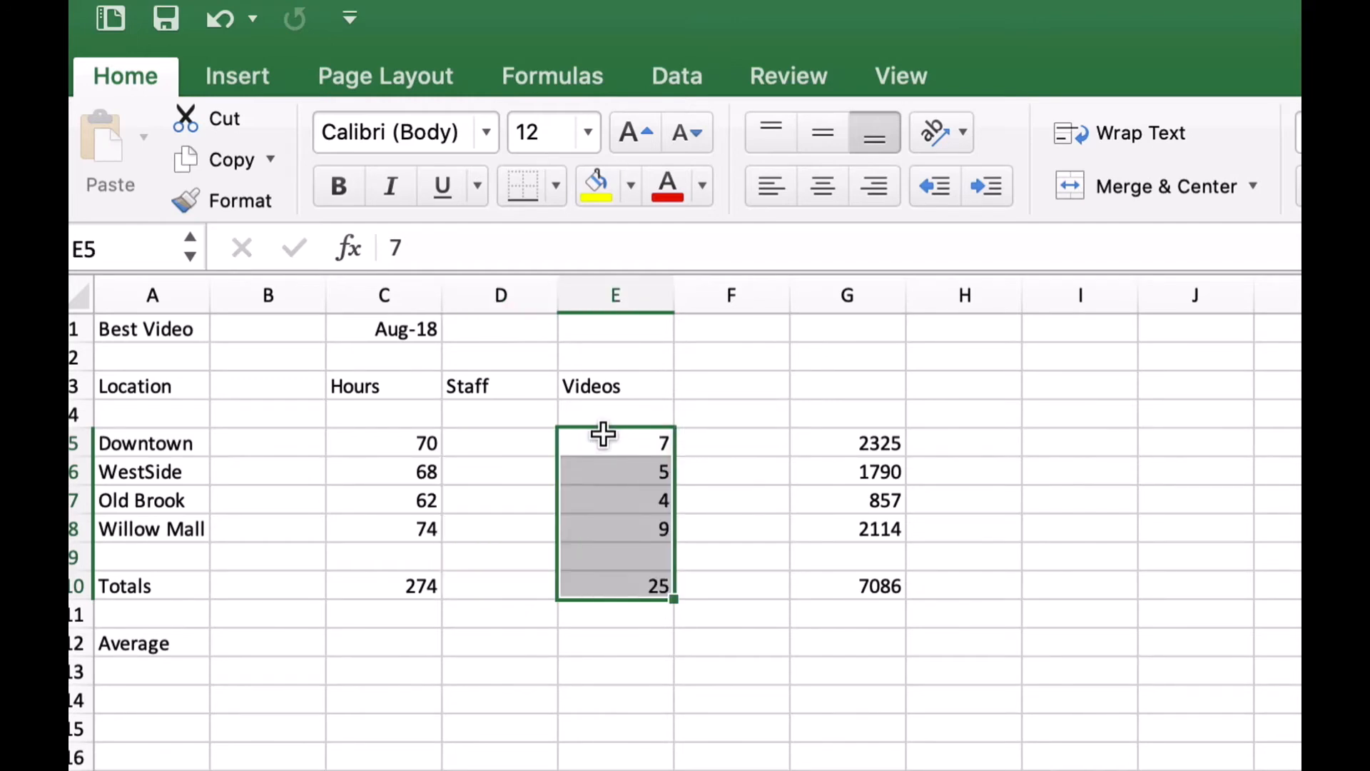
Step: Move the Staff figures from E5:E10 back to D5:D10, and the Videos figures from G5:G10 to E5:E10
click(624, 586)
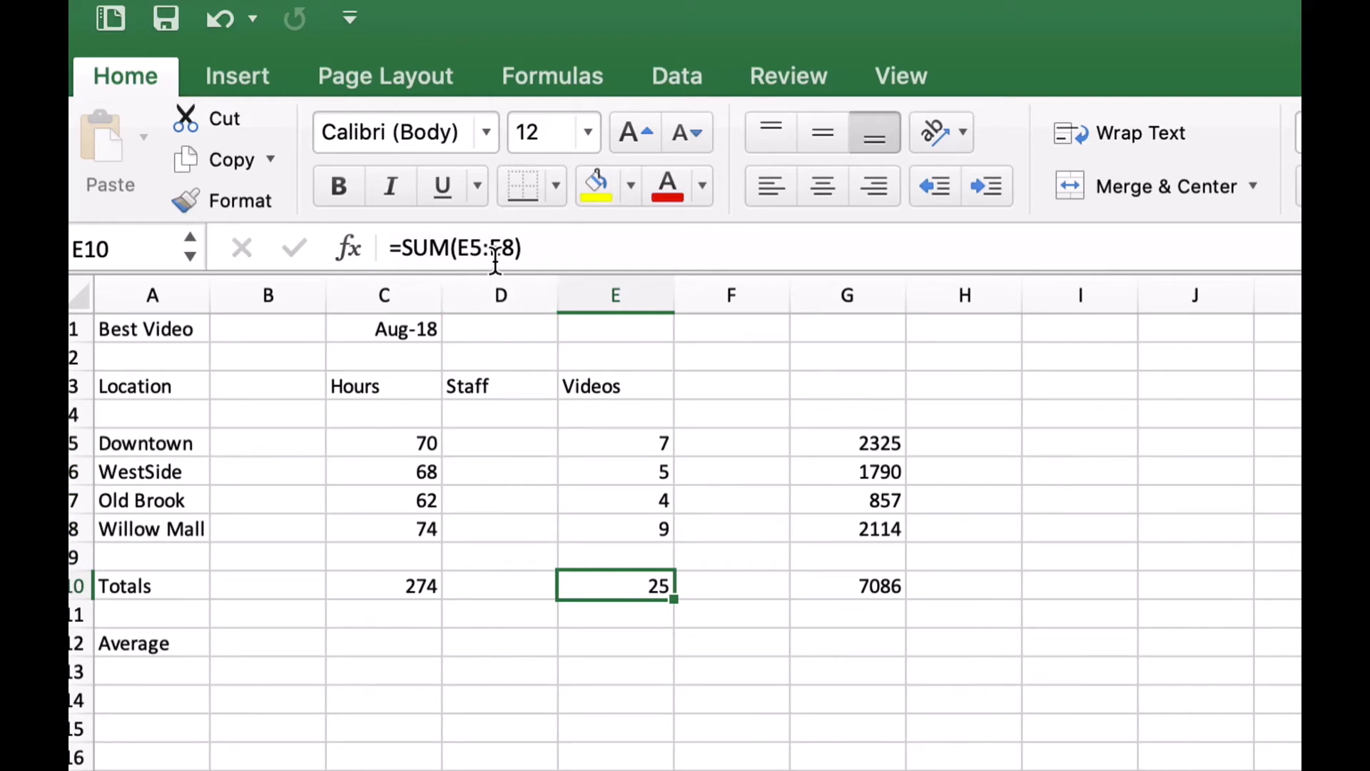
click(611, 442)
drag(611, 442, 612, 575)
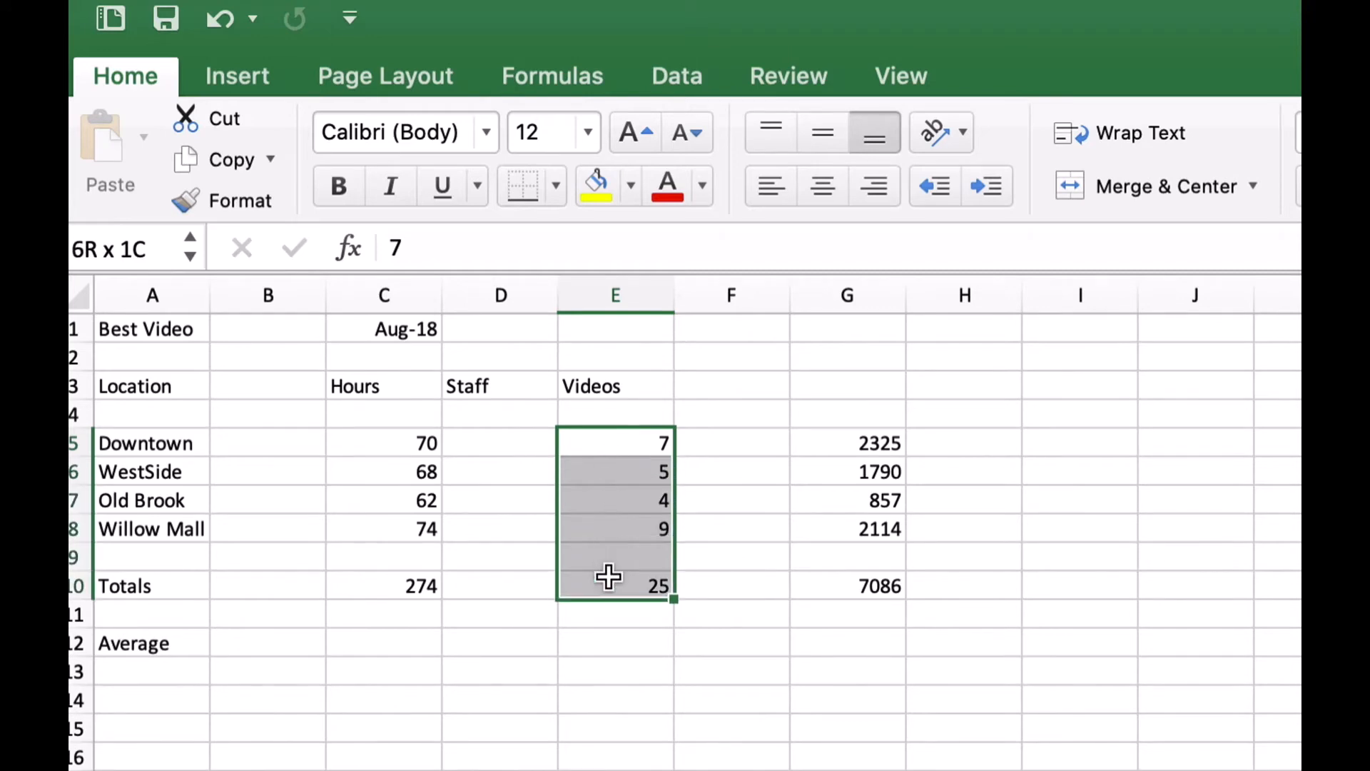
drag(576, 427, 528, 427)
drag(817, 443, 848, 582)
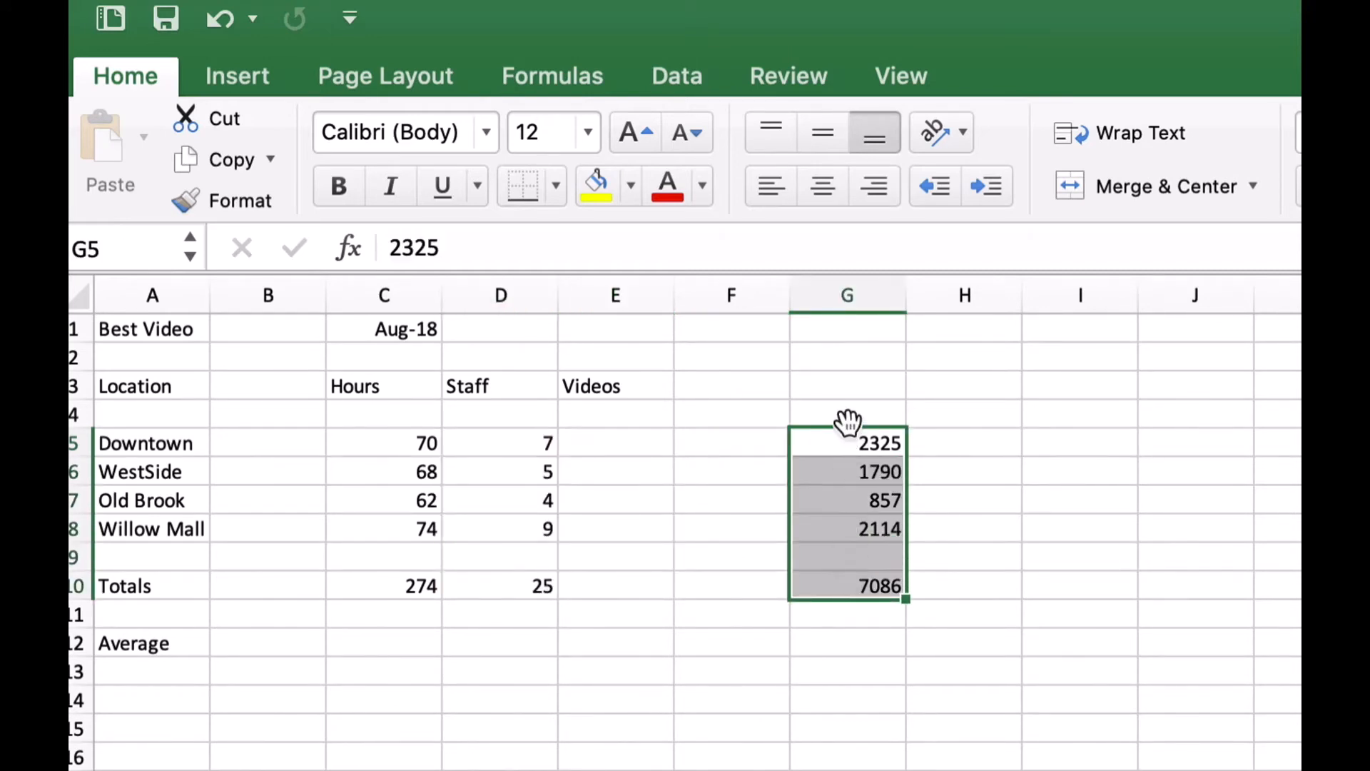
drag(848, 427, 629, 438)
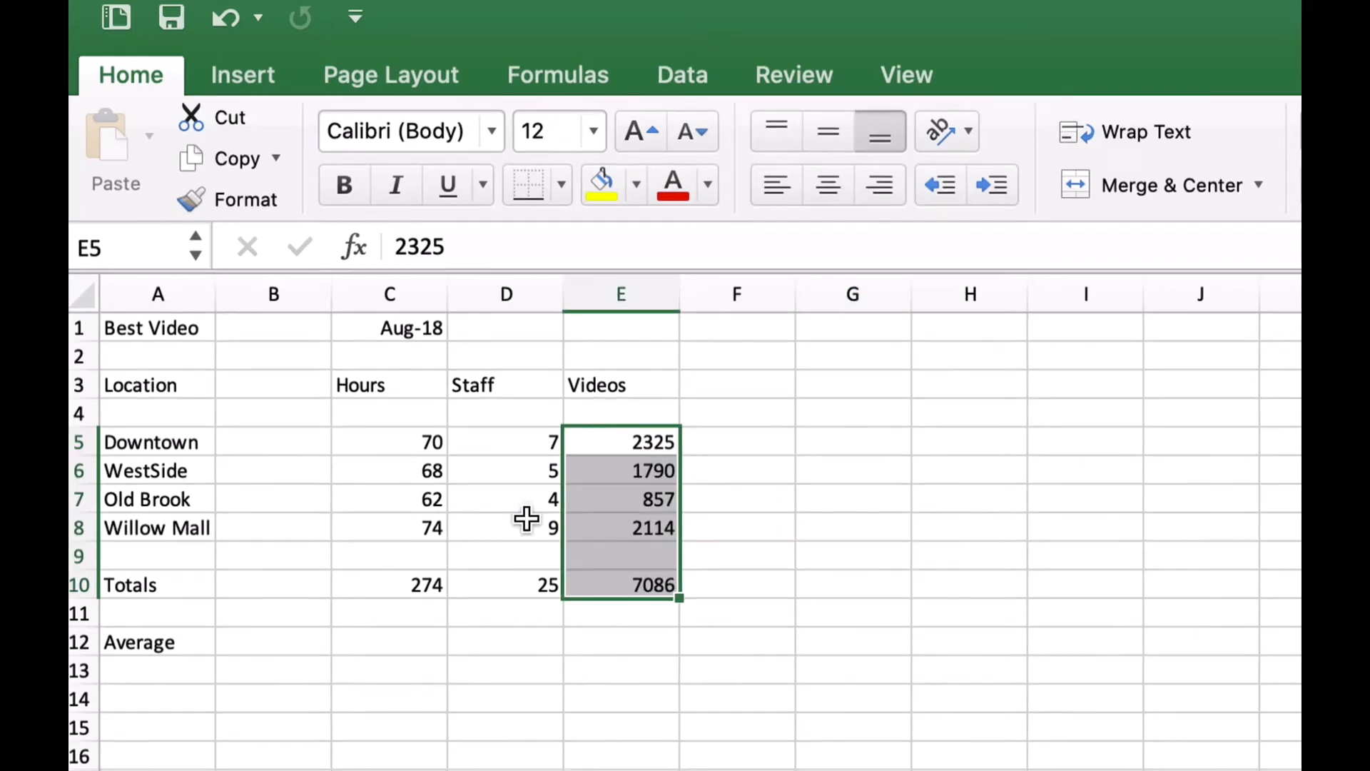
Step: Begin an AVERAGE formula in cell C12 for the Hours column
click(398, 644)
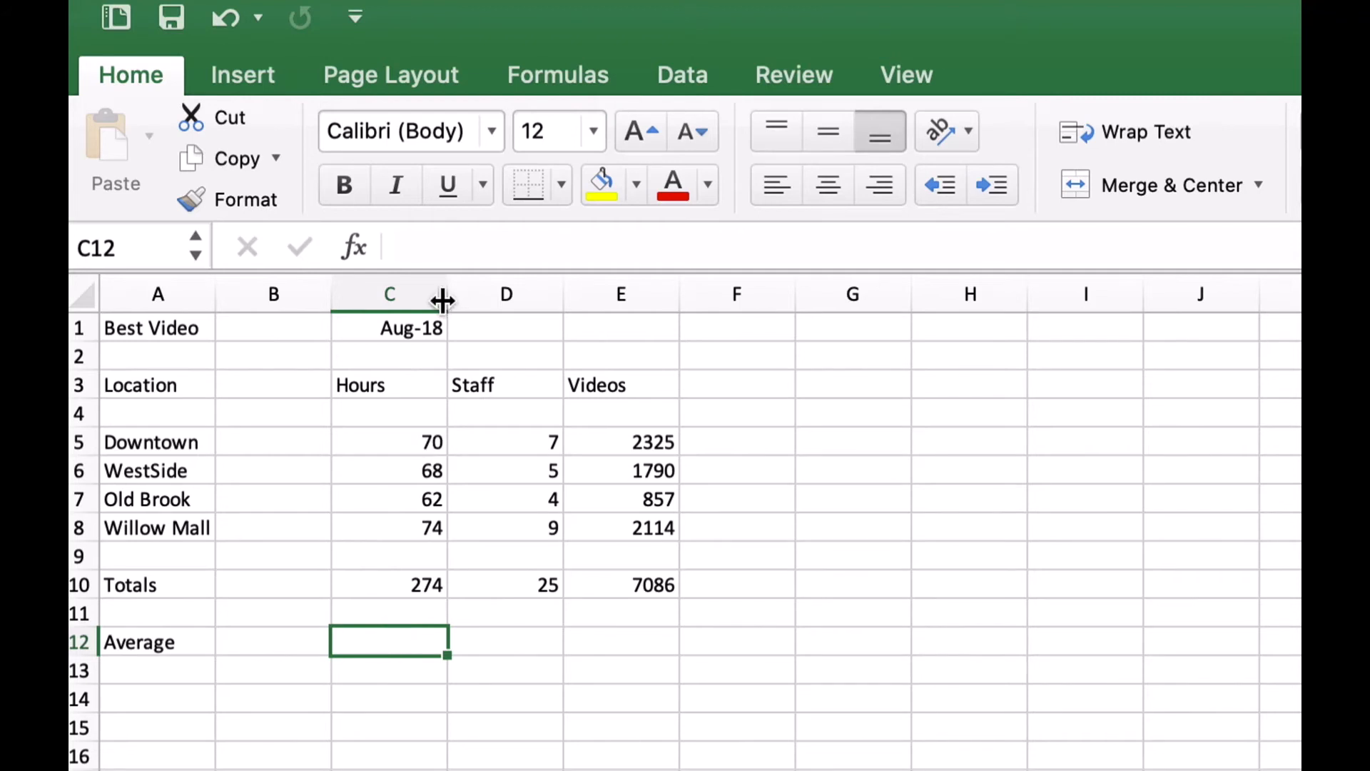
click(405, 245)
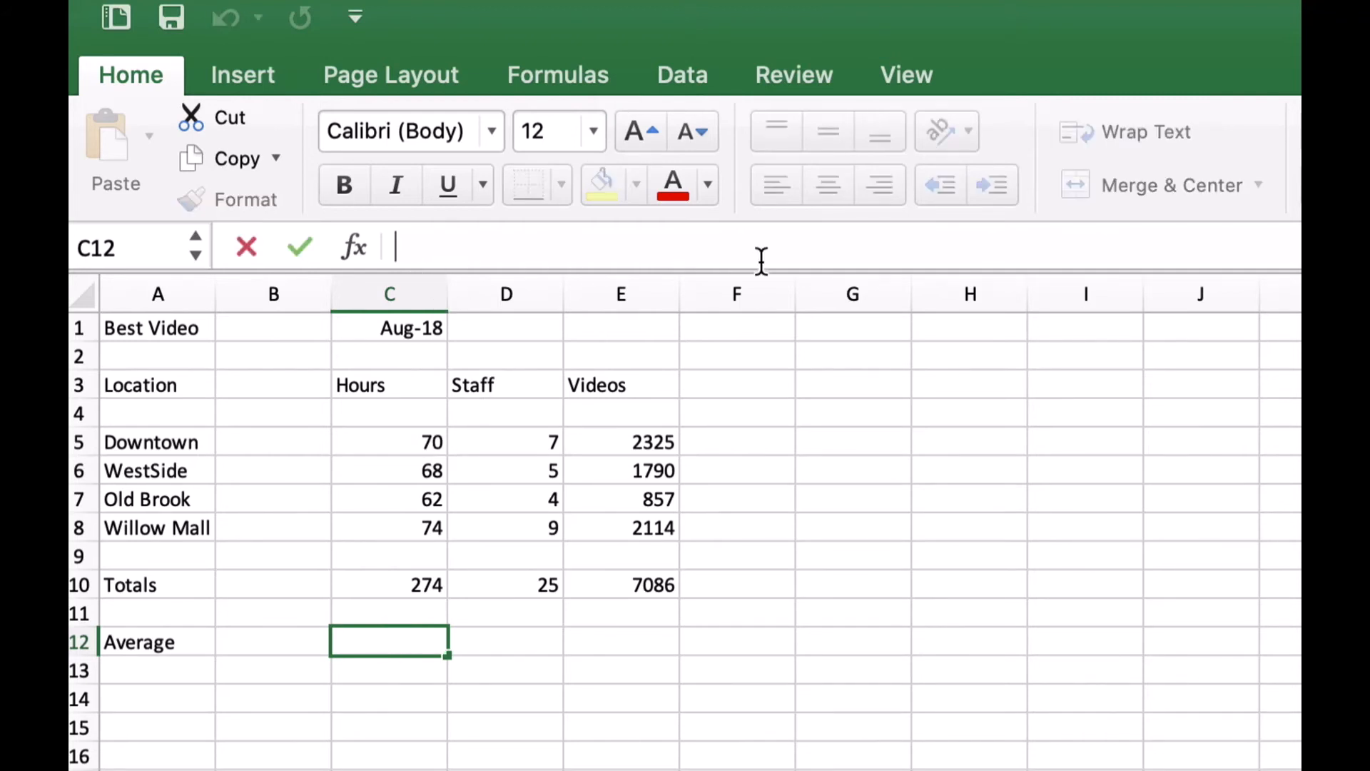
text(=)
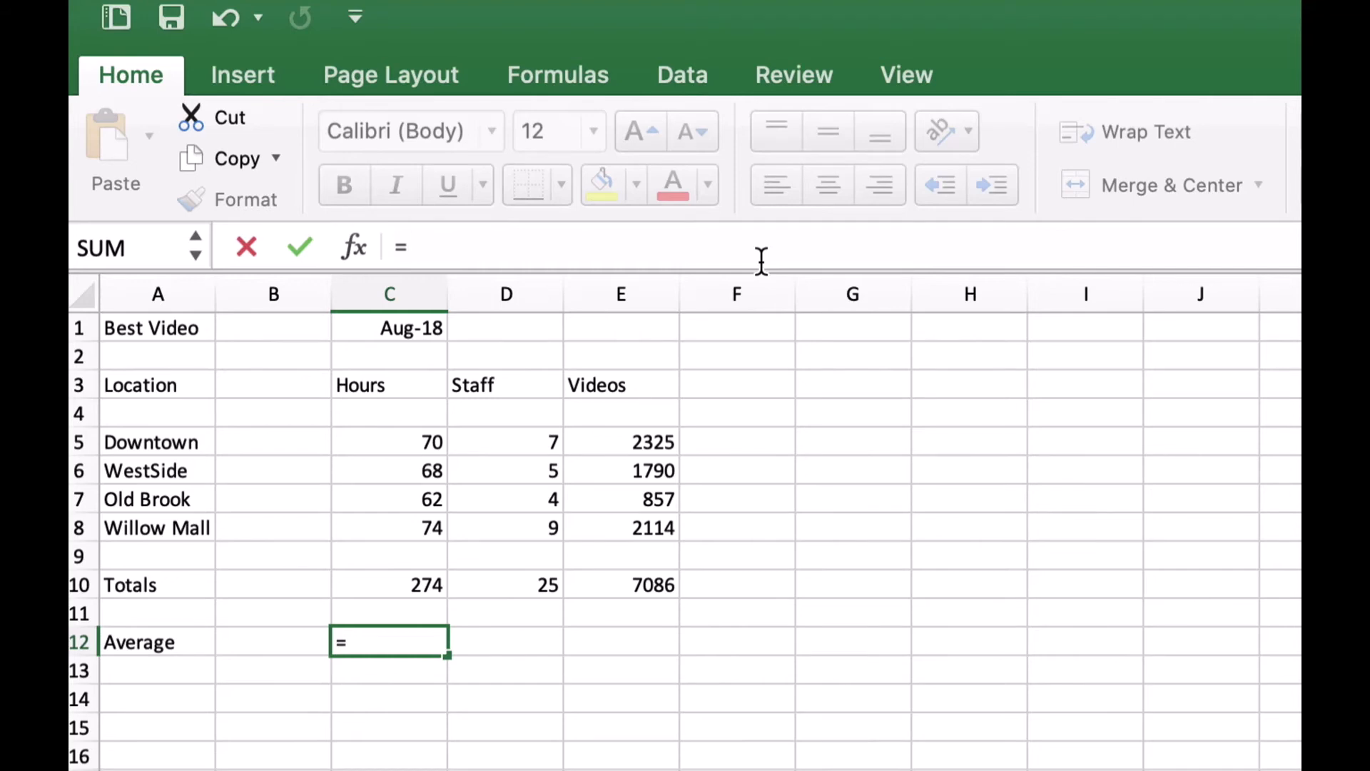
text(average)
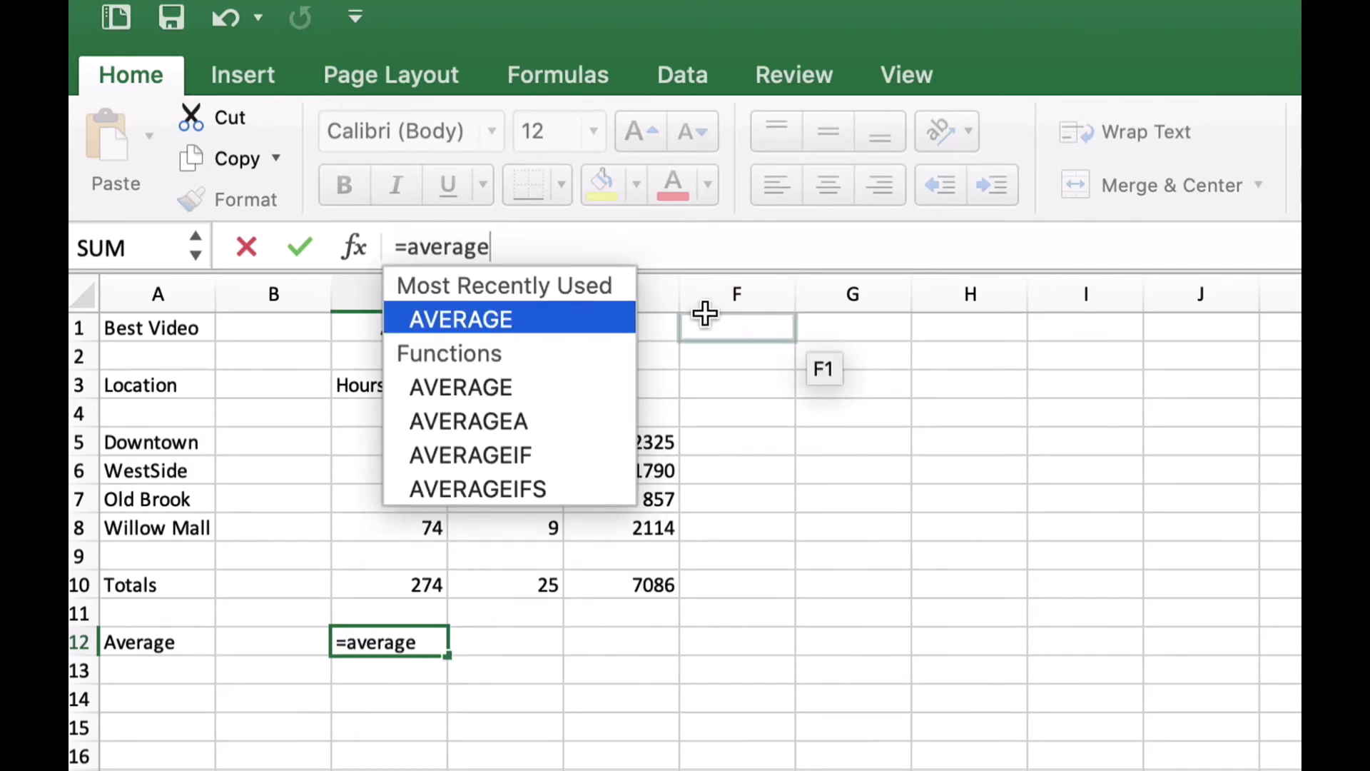
double_click(492, 318)
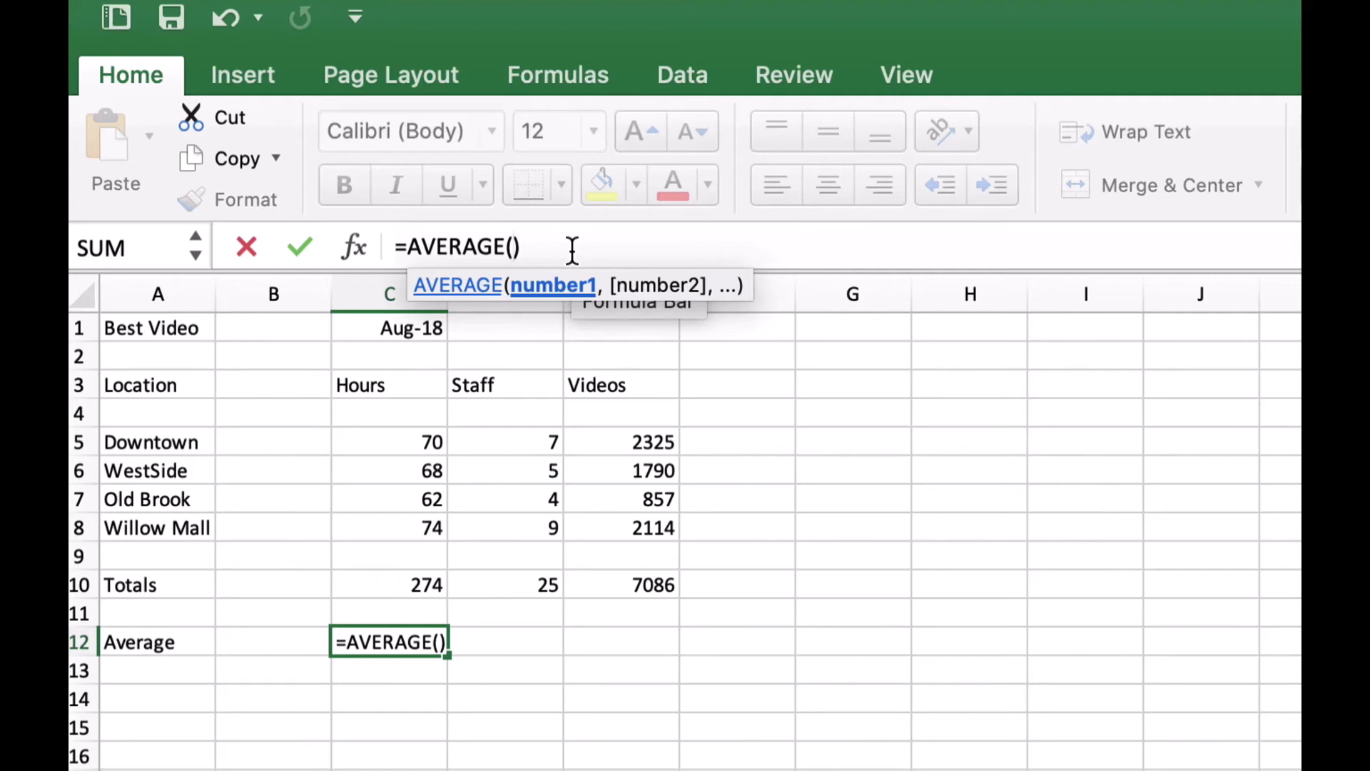
text(C5)
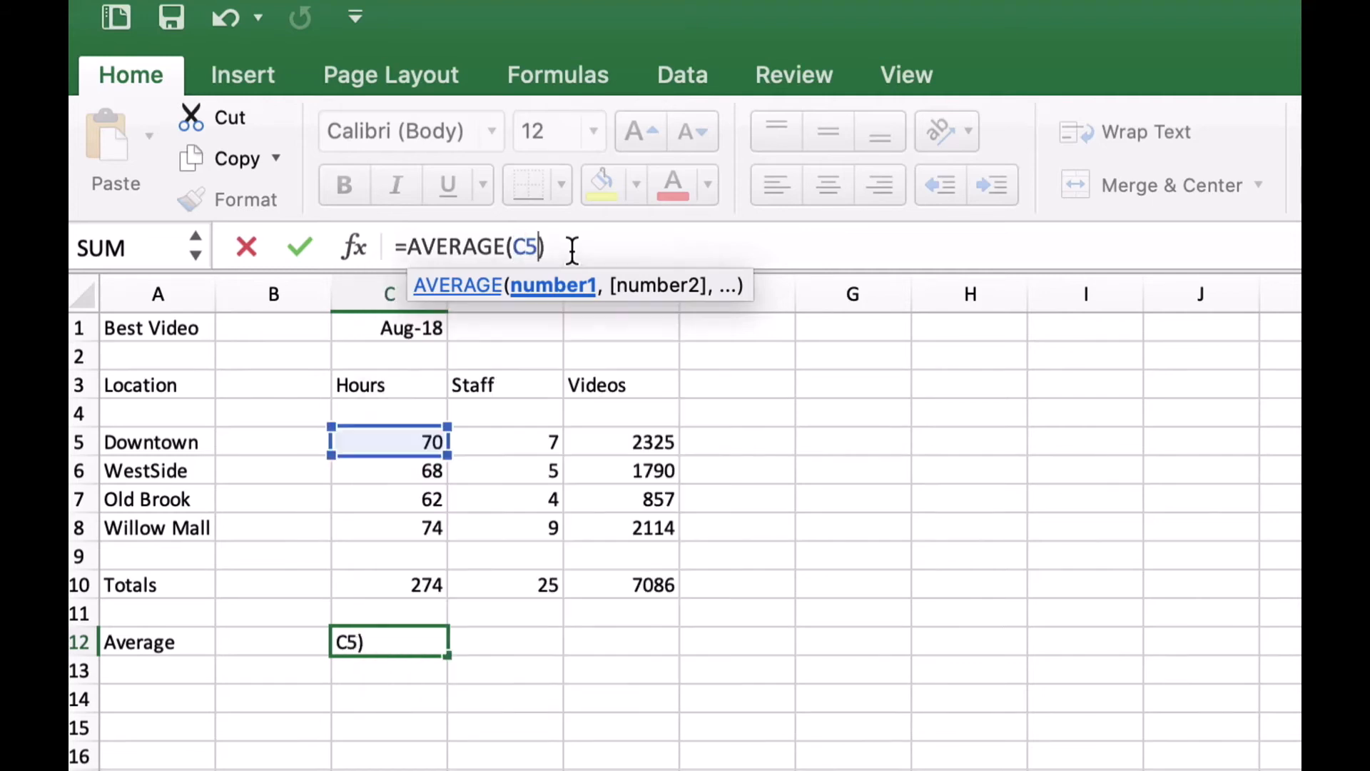
text(:)
text(58)
key(BackSpace)
key(BackSpace)
text(c)
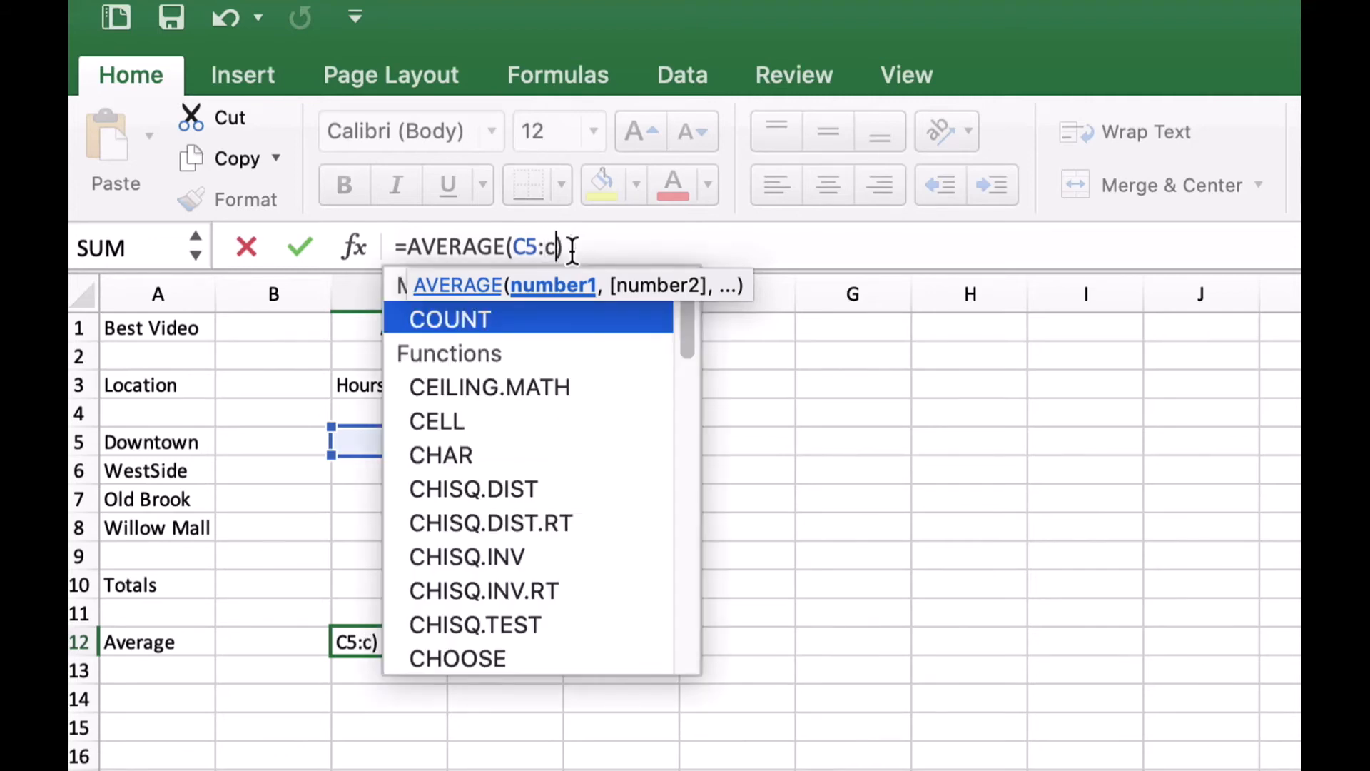
text(8)
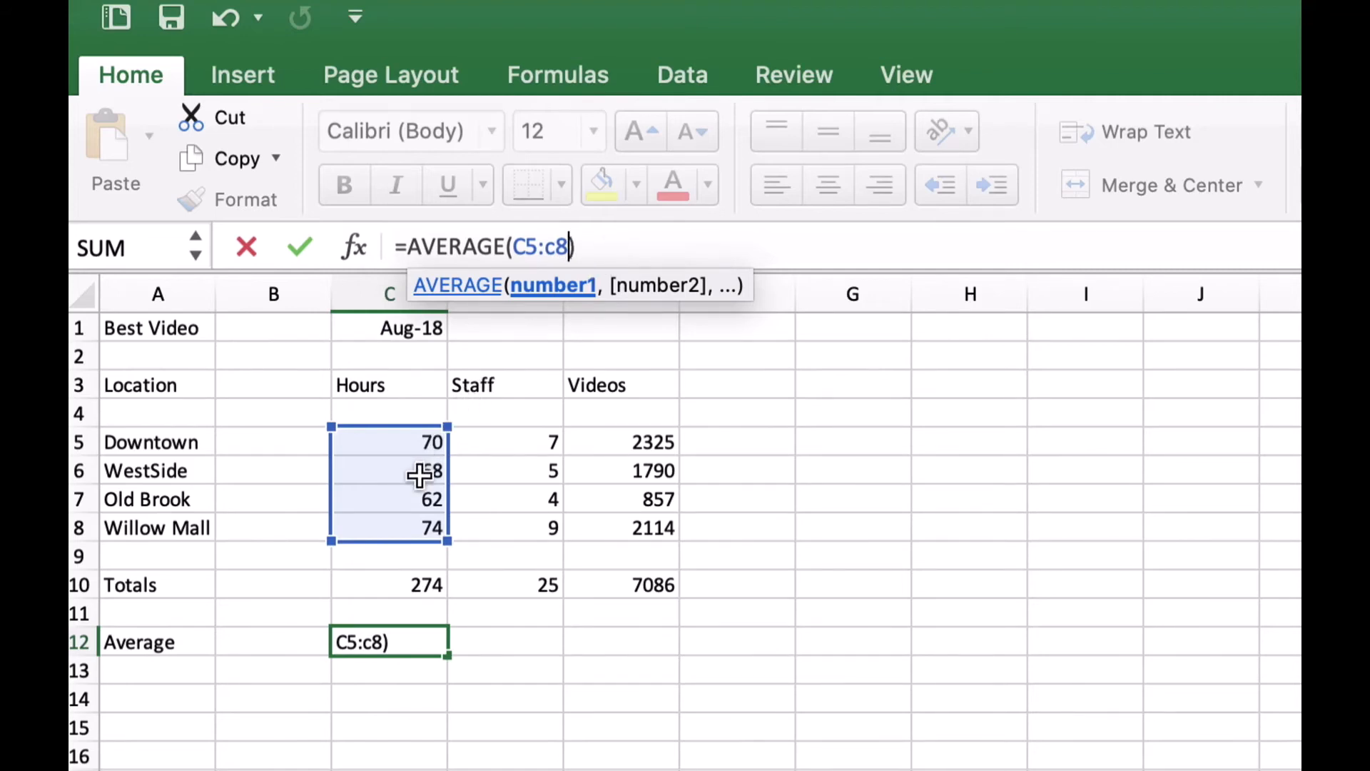
key(BackSpace)
key(BackSpace)
key(BackSpace)
key(BackSpace)
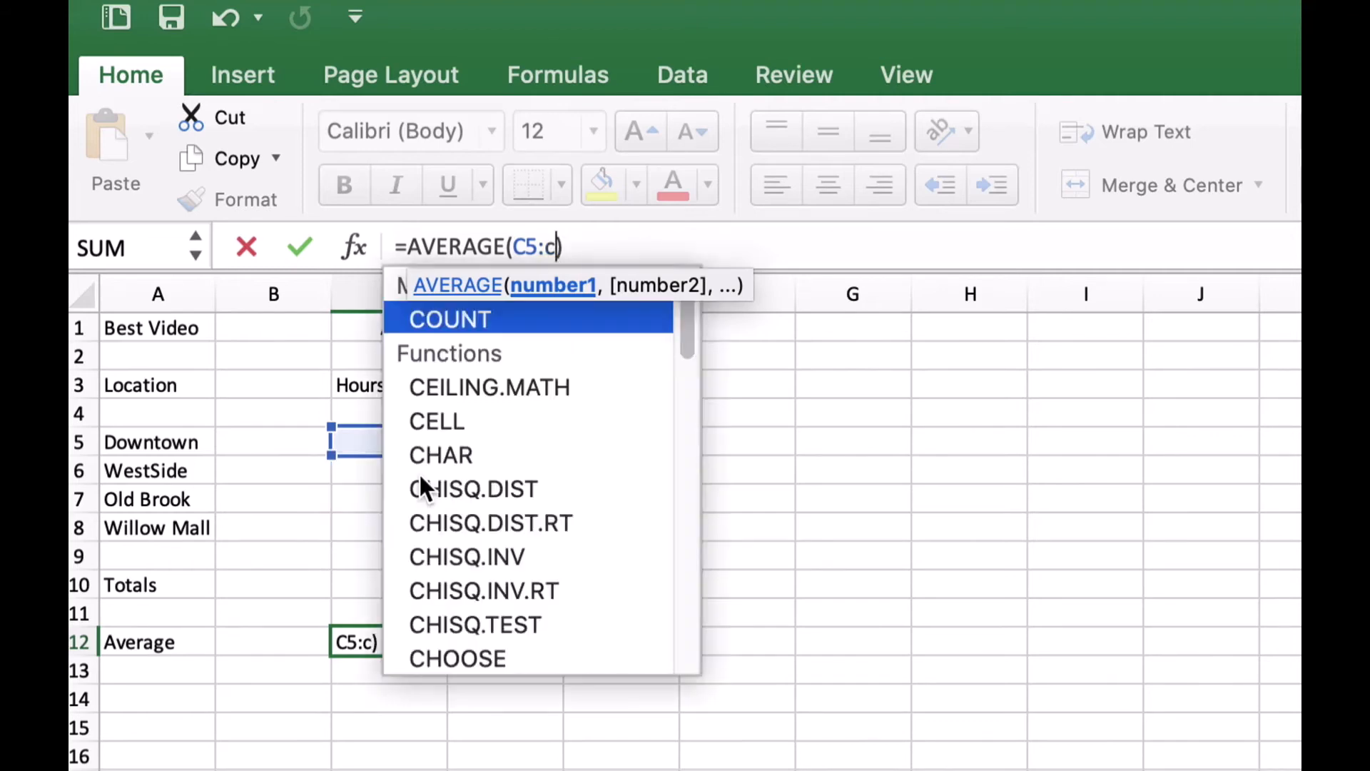
key(BackSpace)
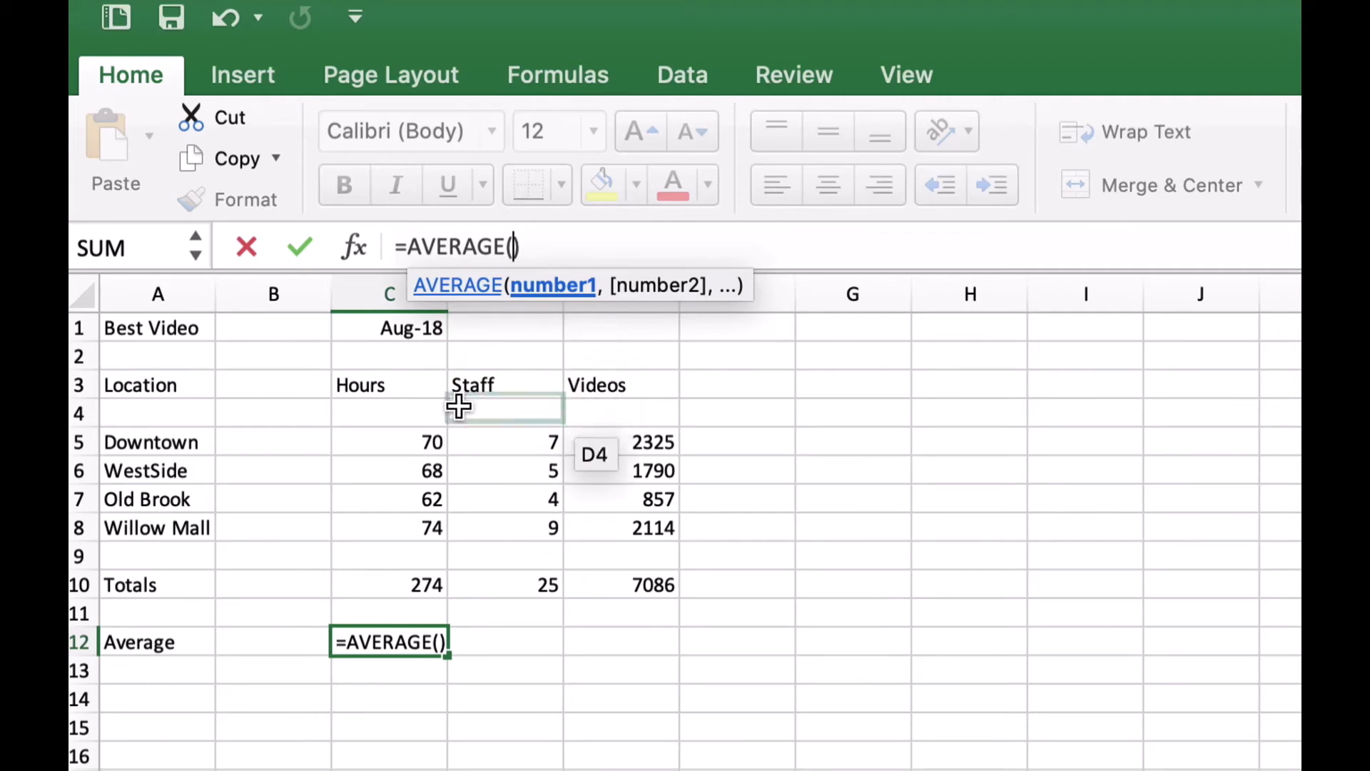
Step: Use the Hours cells C5:C8 as the AVERAGE range, complete the formula and check it in C12
click(409, 445)
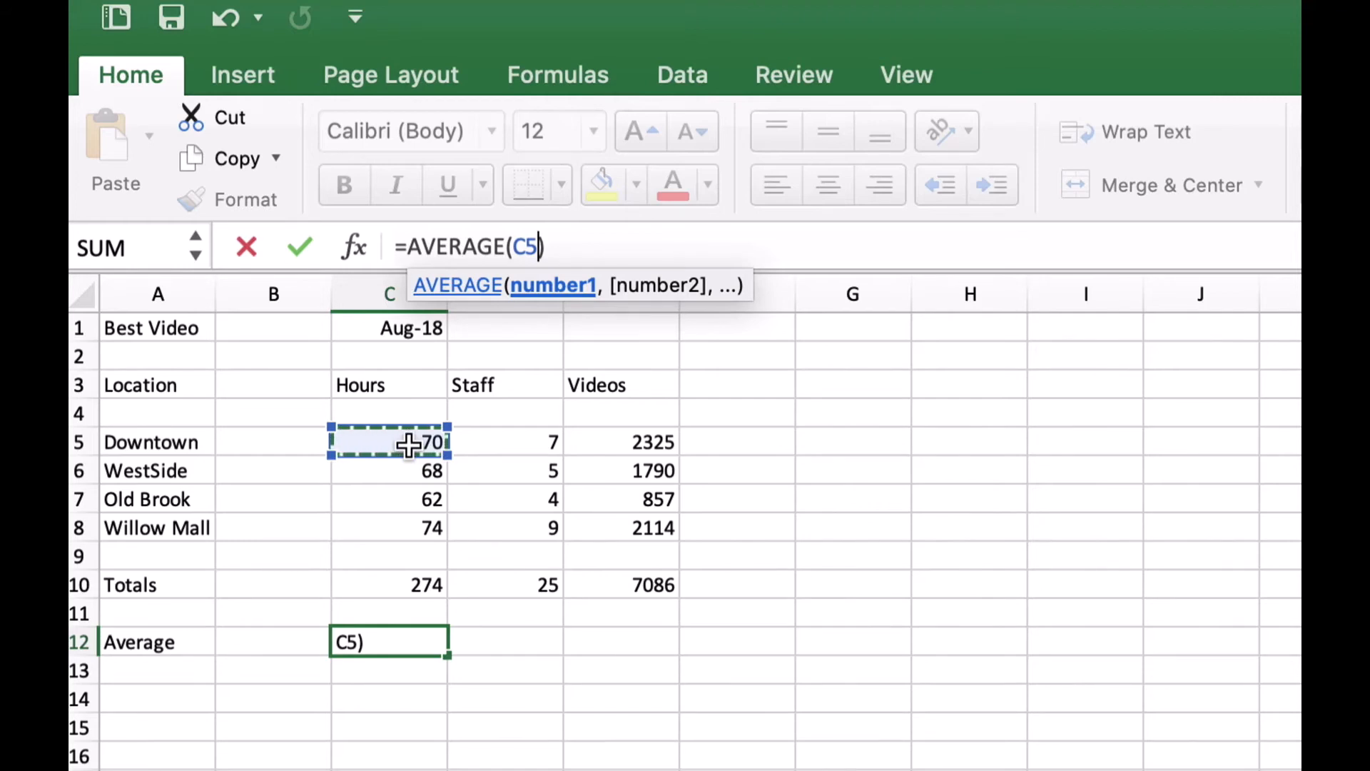
drag(406, 447, 403, 514)
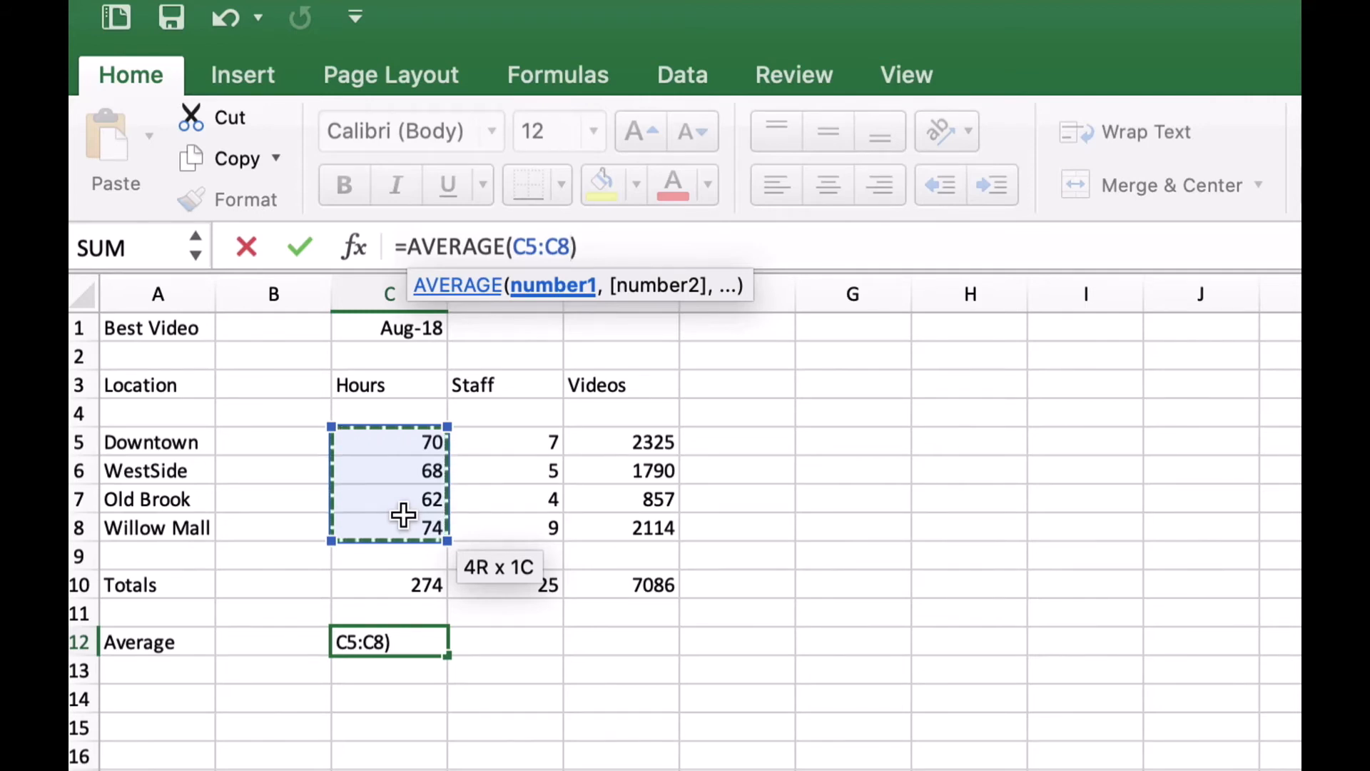
key(Return)
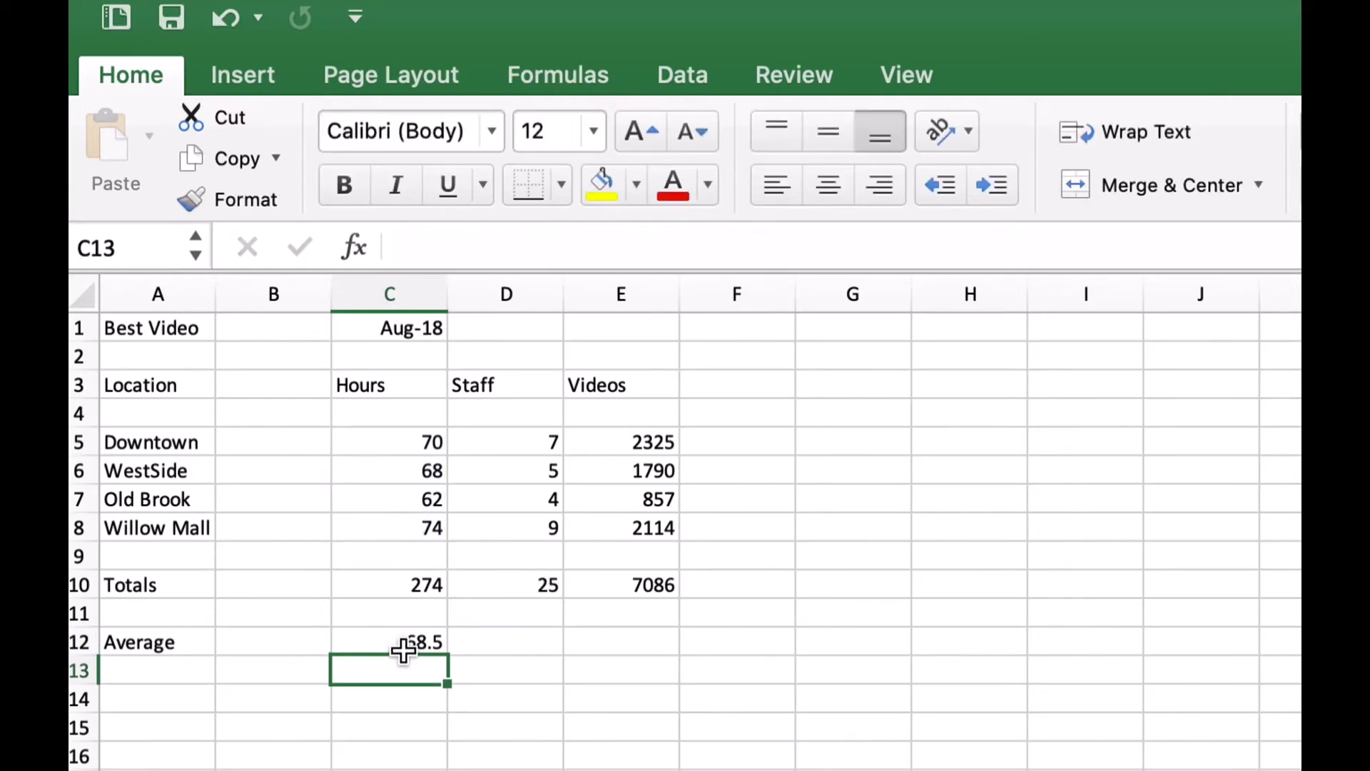
click(400, 651)
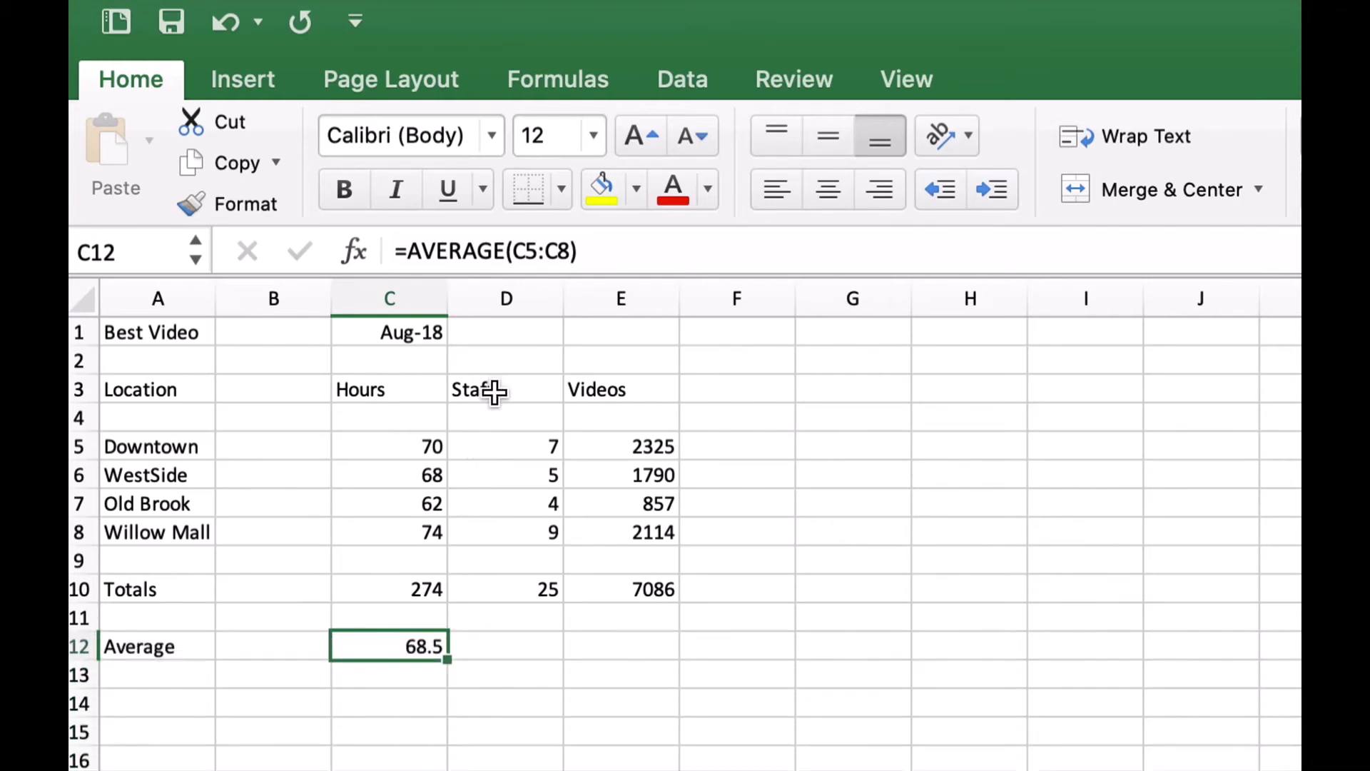
Step: Fill the average formula from C12 across to D12 and E12 for the Staff and Videos columns
click(519, 645)
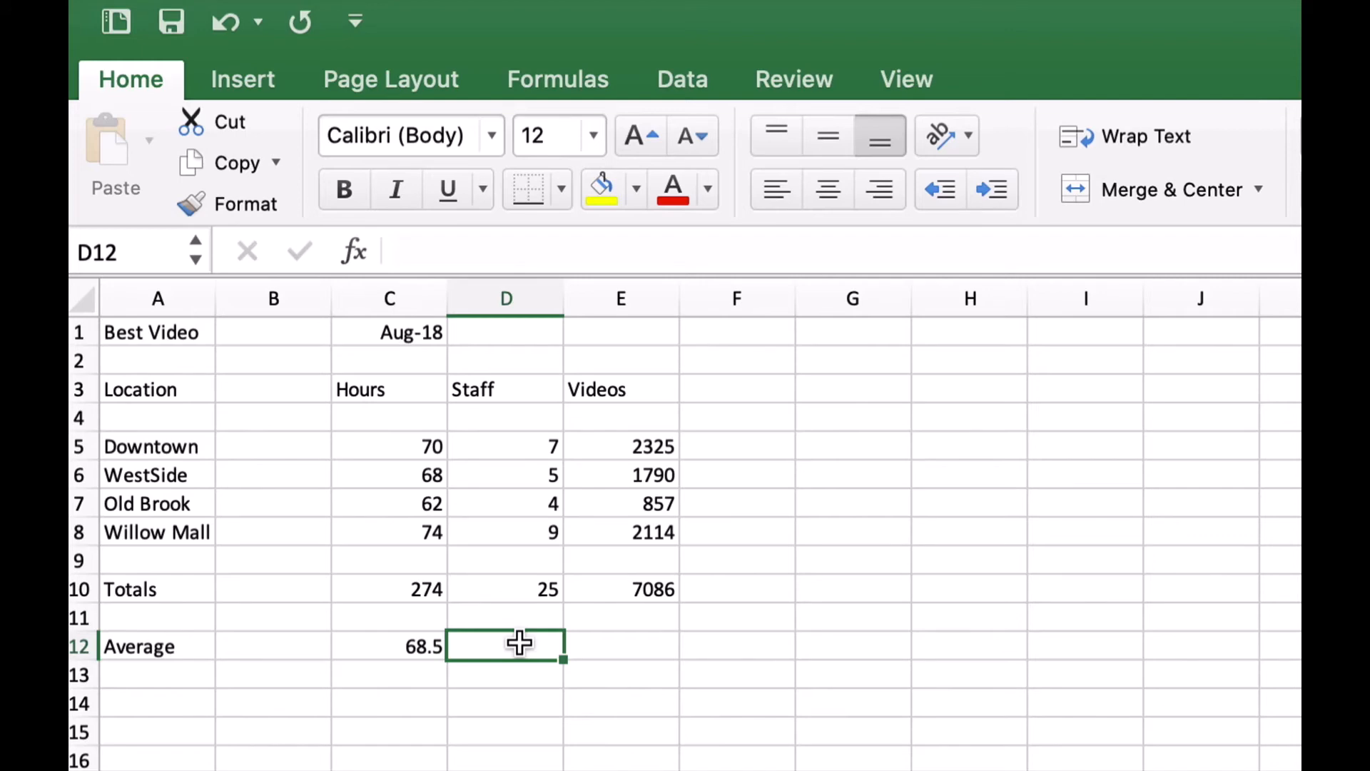
click(431, 646)
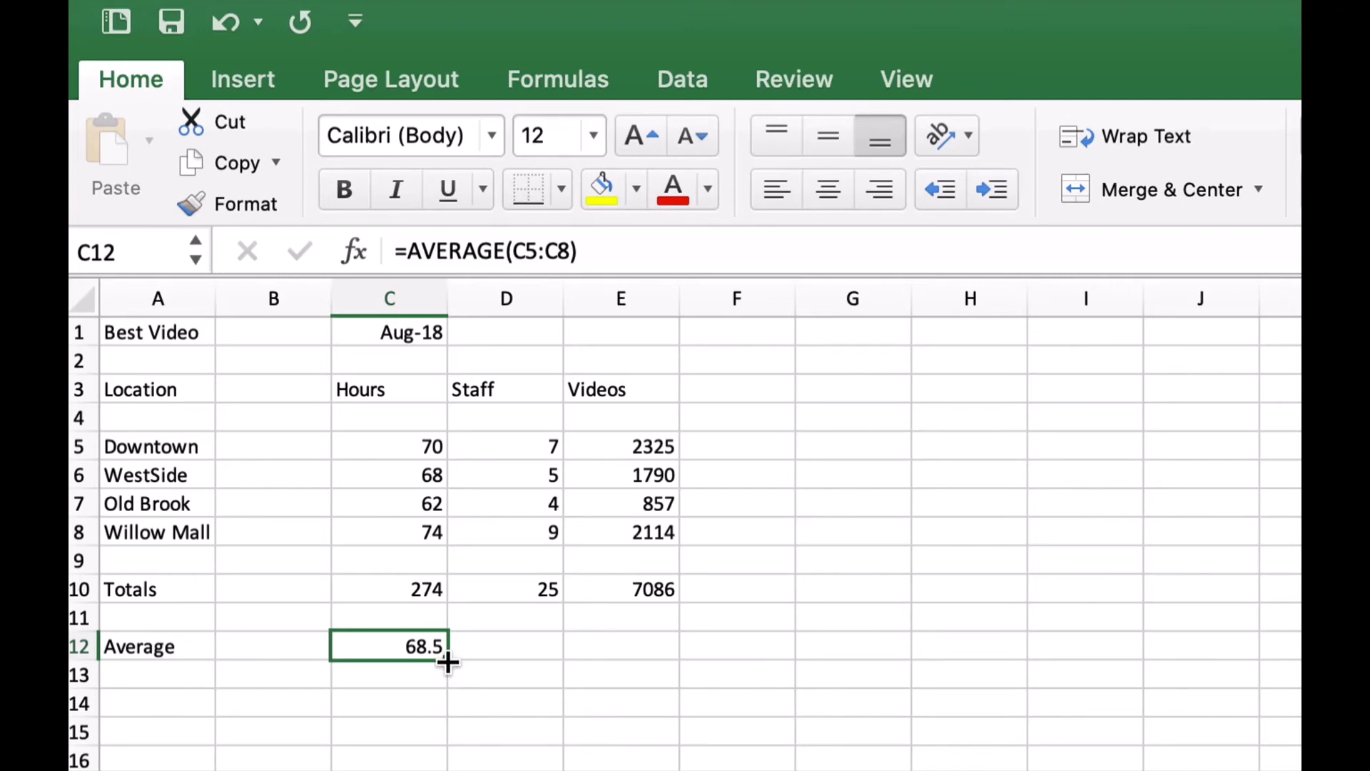
drag(450, 657, 680, 660)
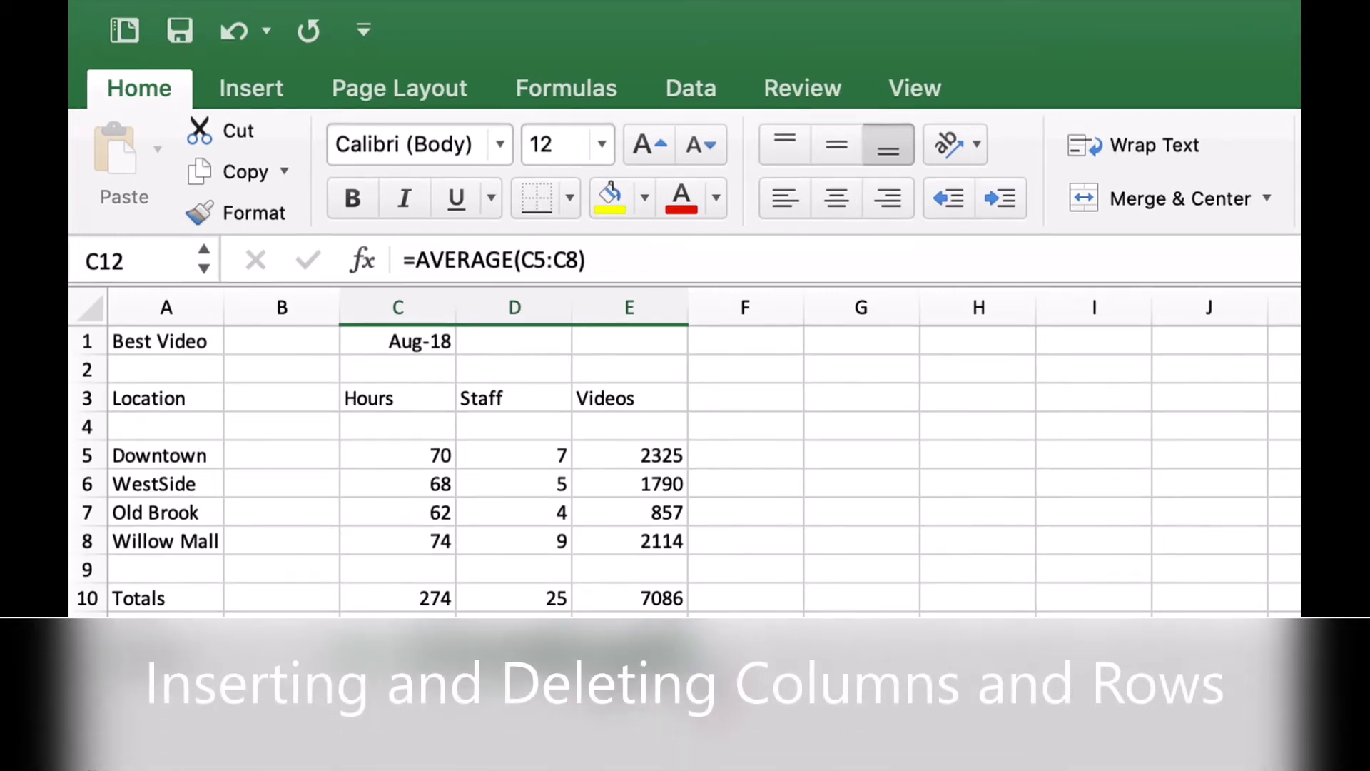
click(633, 671)
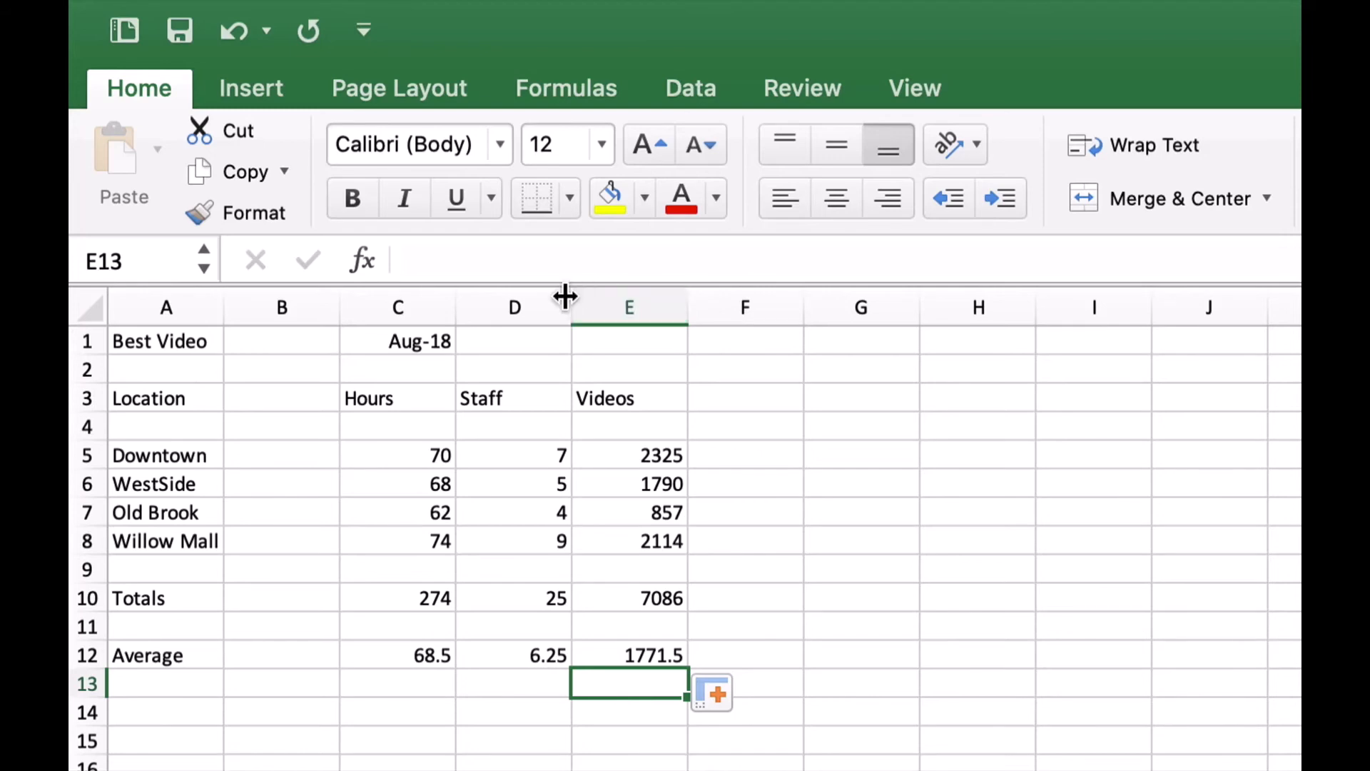
Step: Insert a blank column before the Videos column and a blank row above the WestSide row
right_click(632, 305)
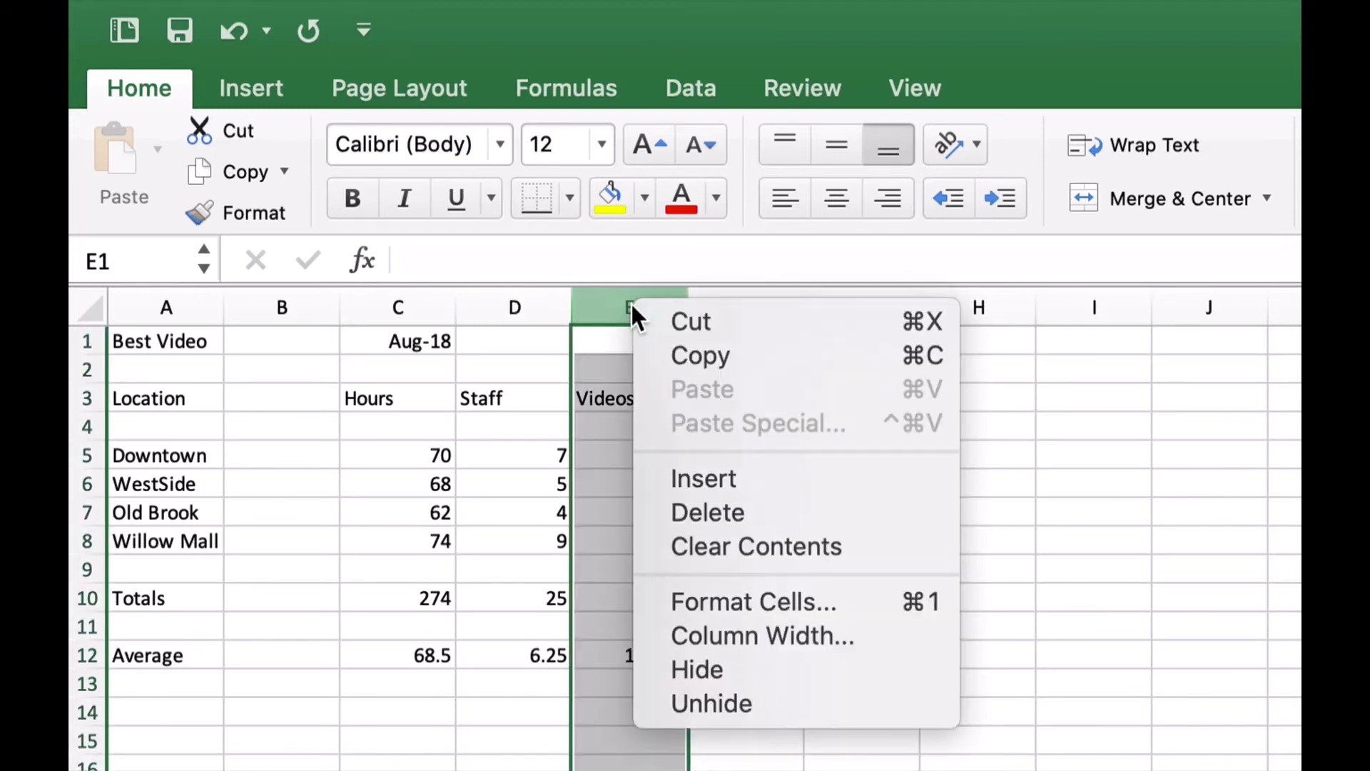
click(761, 482)
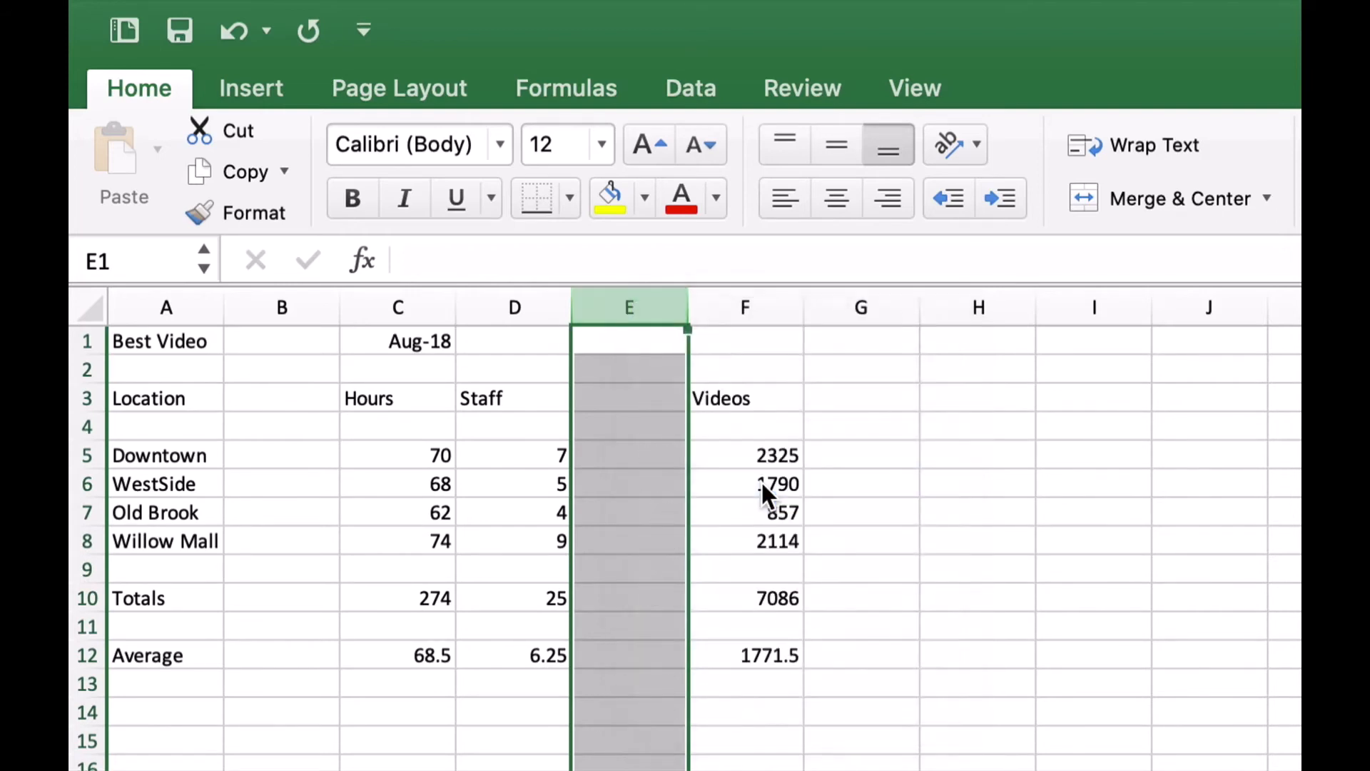
click(642, 400)
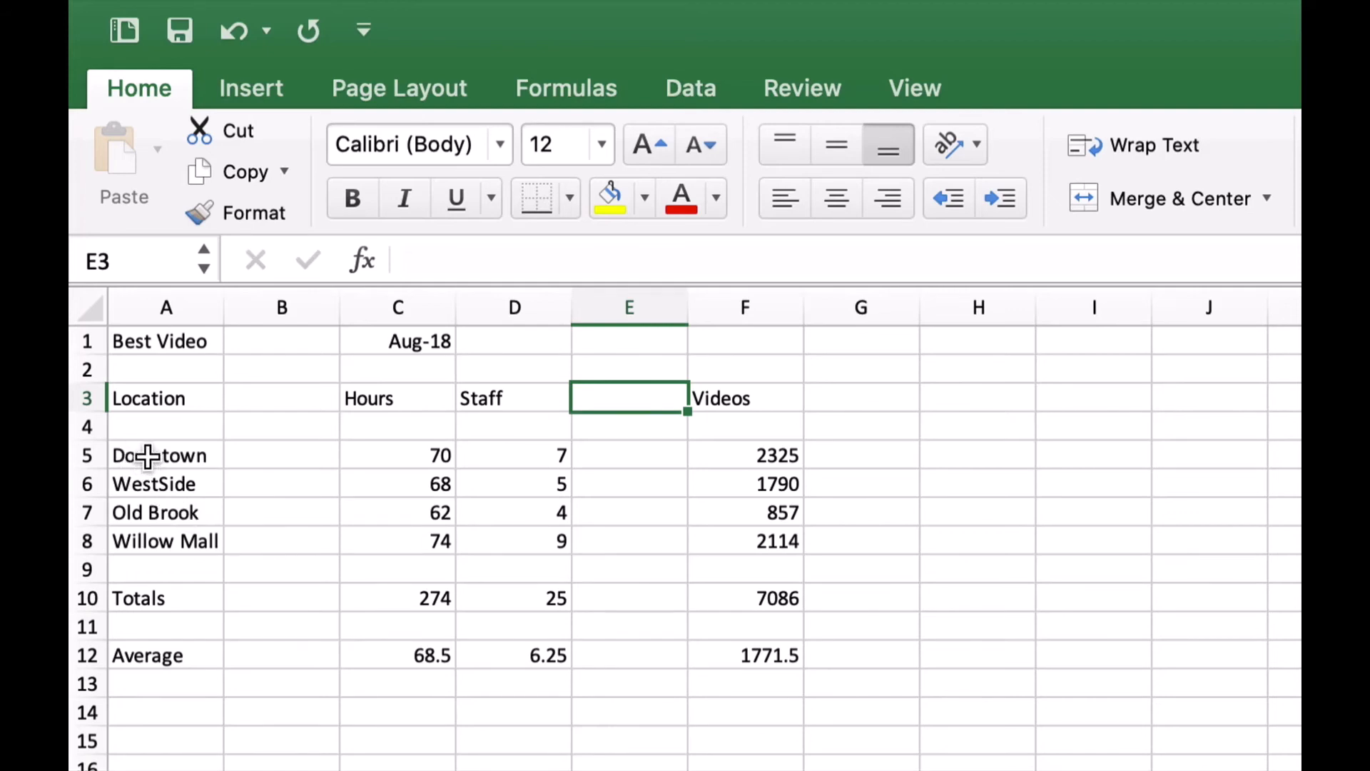
right_click(87, 485)
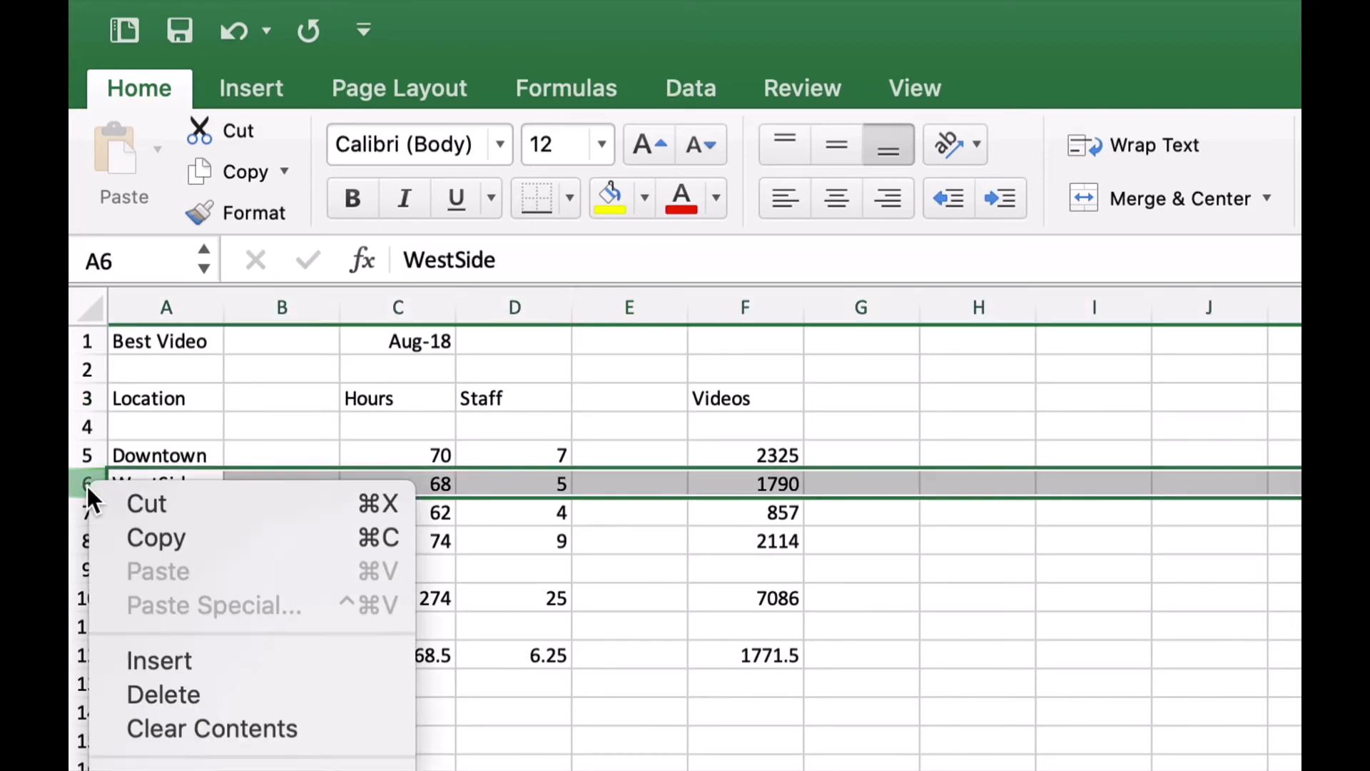
click(153, 648)
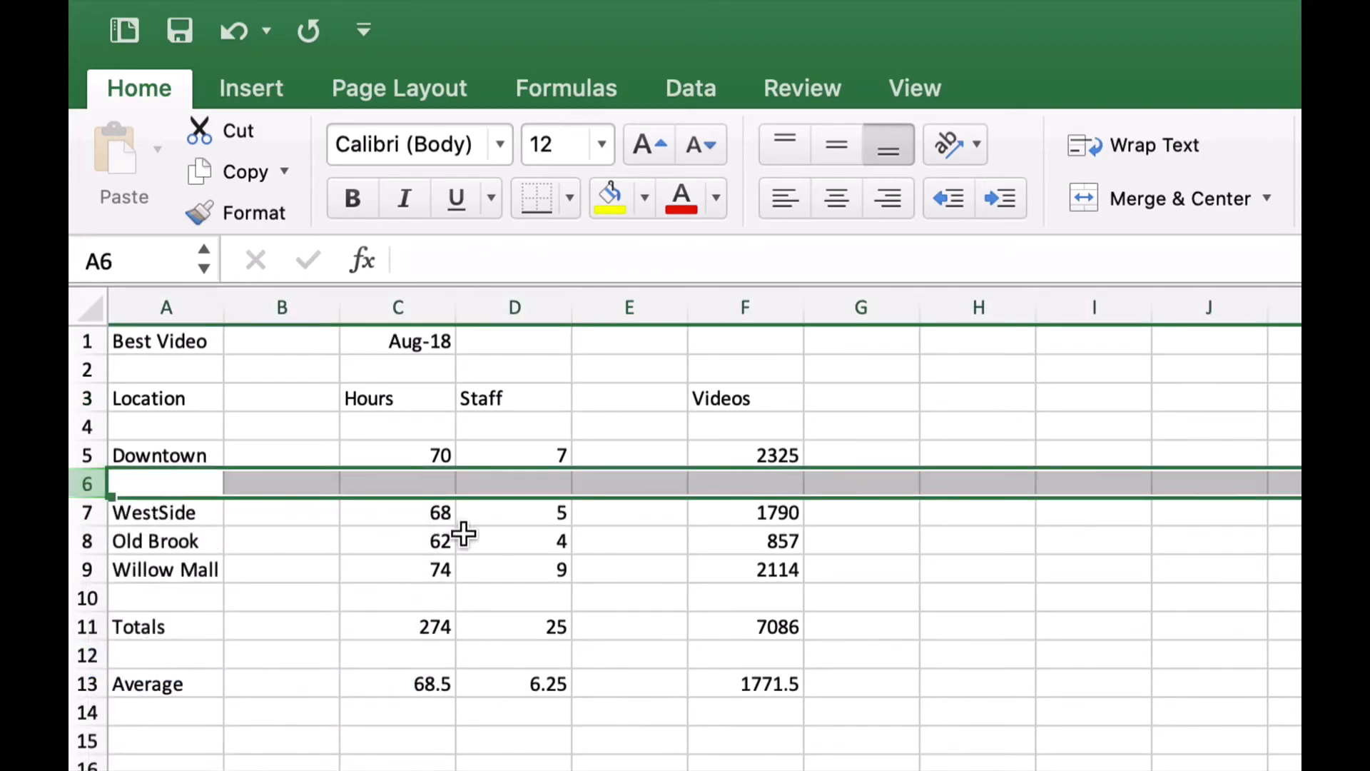
click(398, 540)
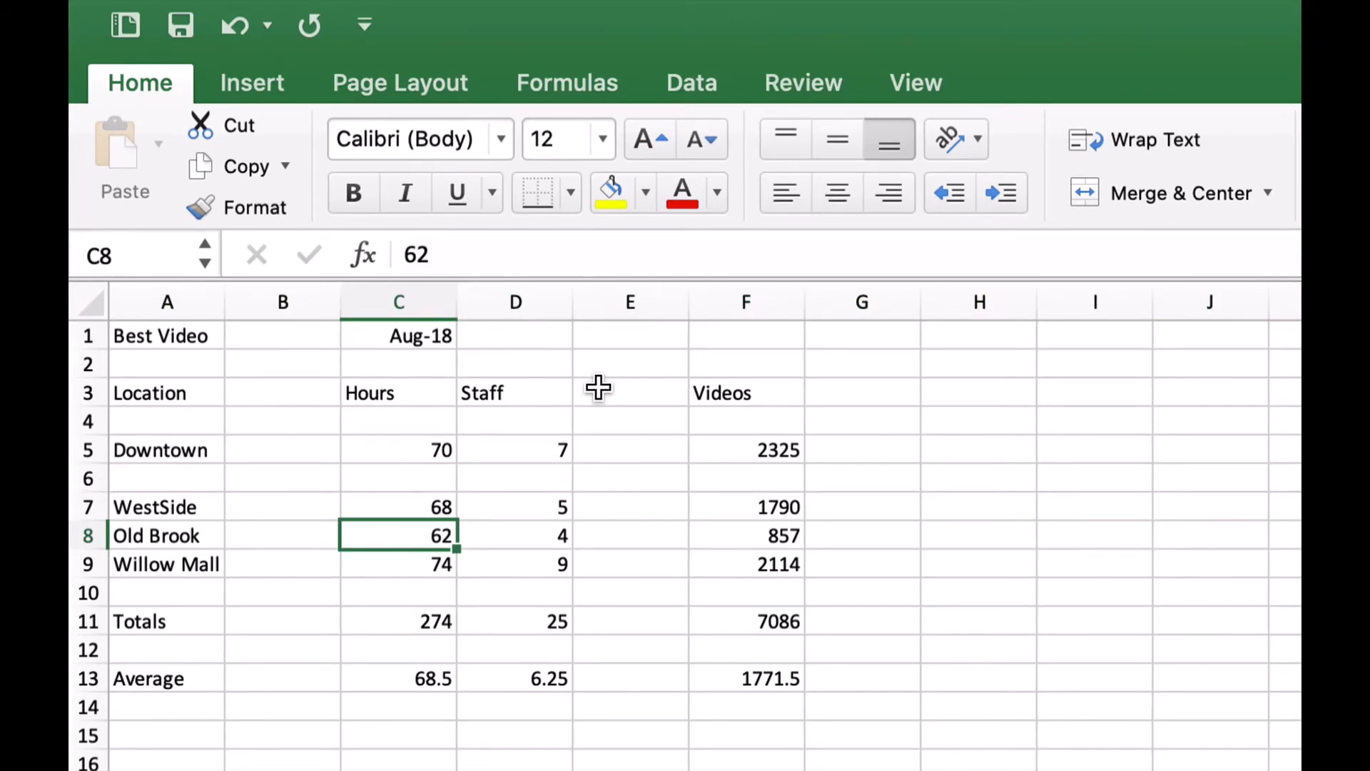
Step: Delete the blank column E and the blank row 6
right_click(634, 301)
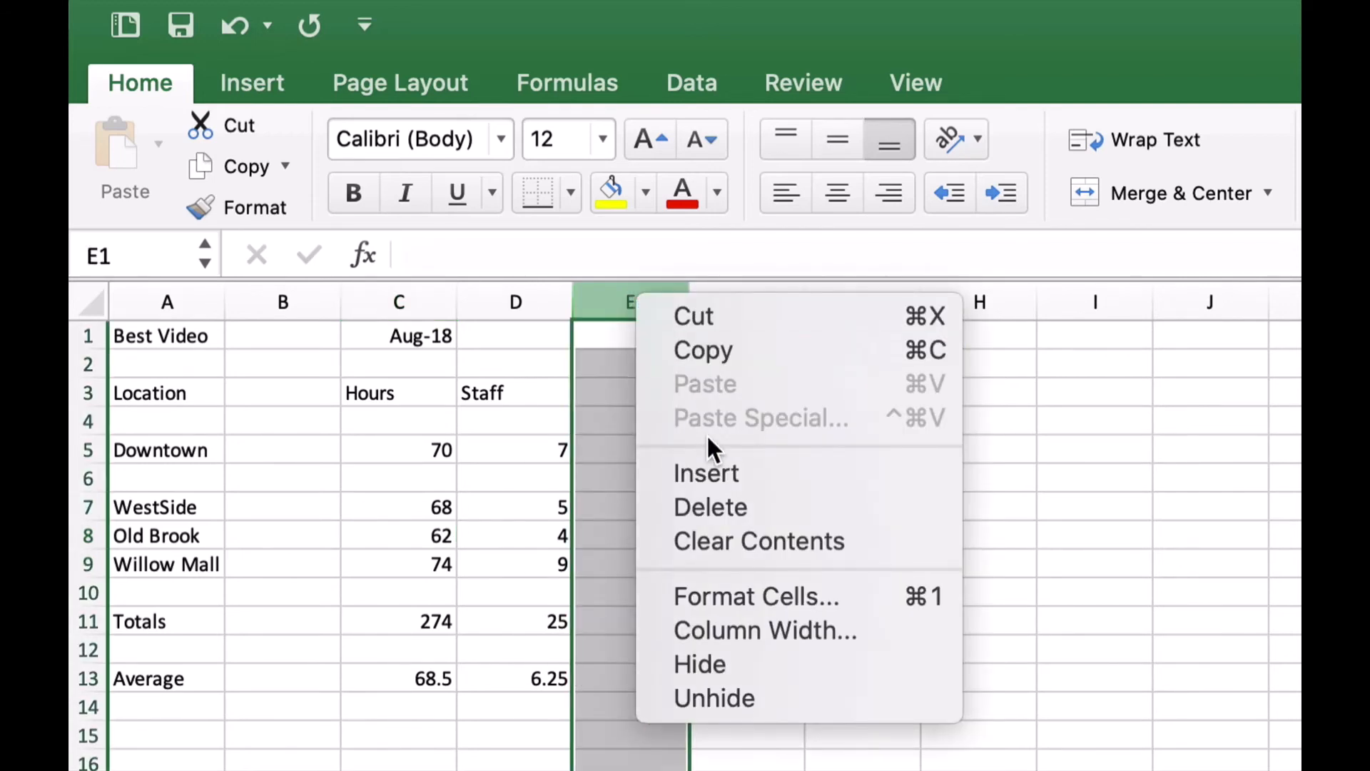
click(710, 502)
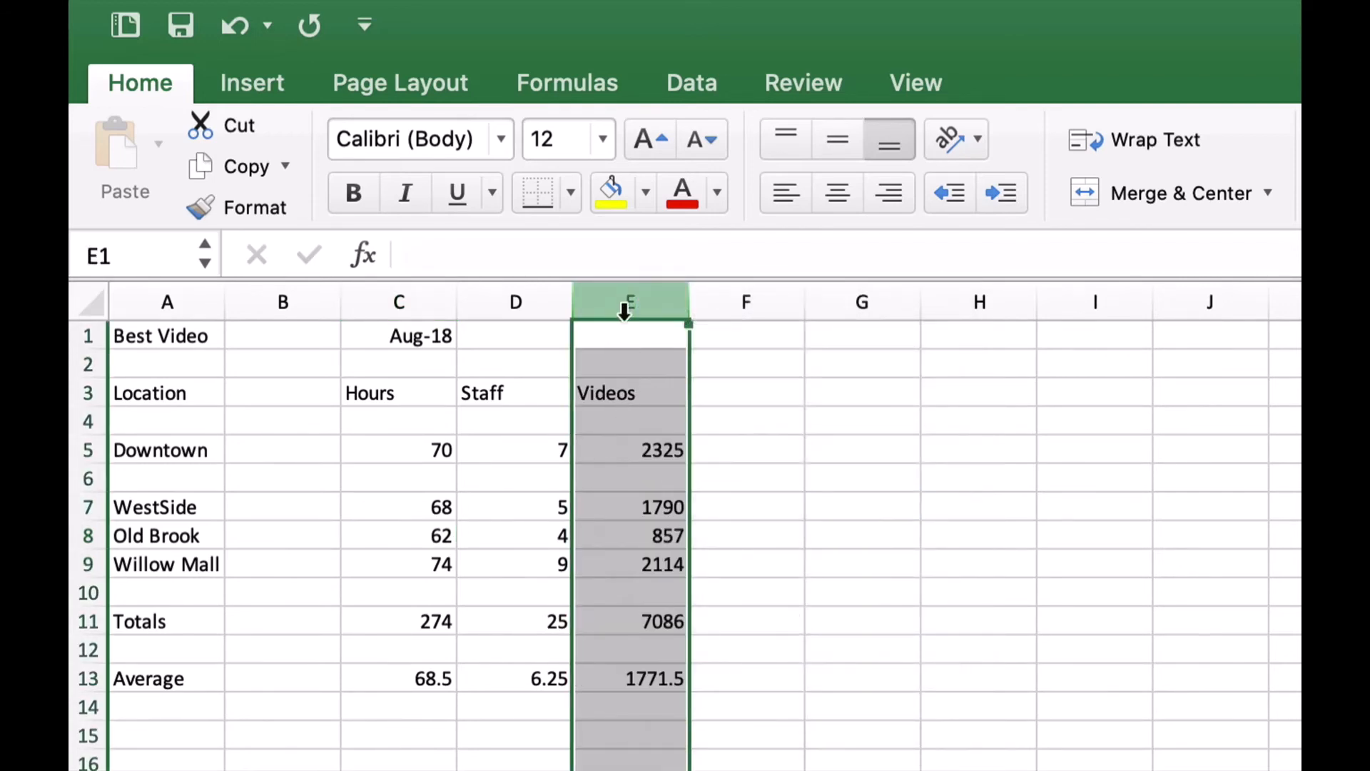
right_click(85, 478)
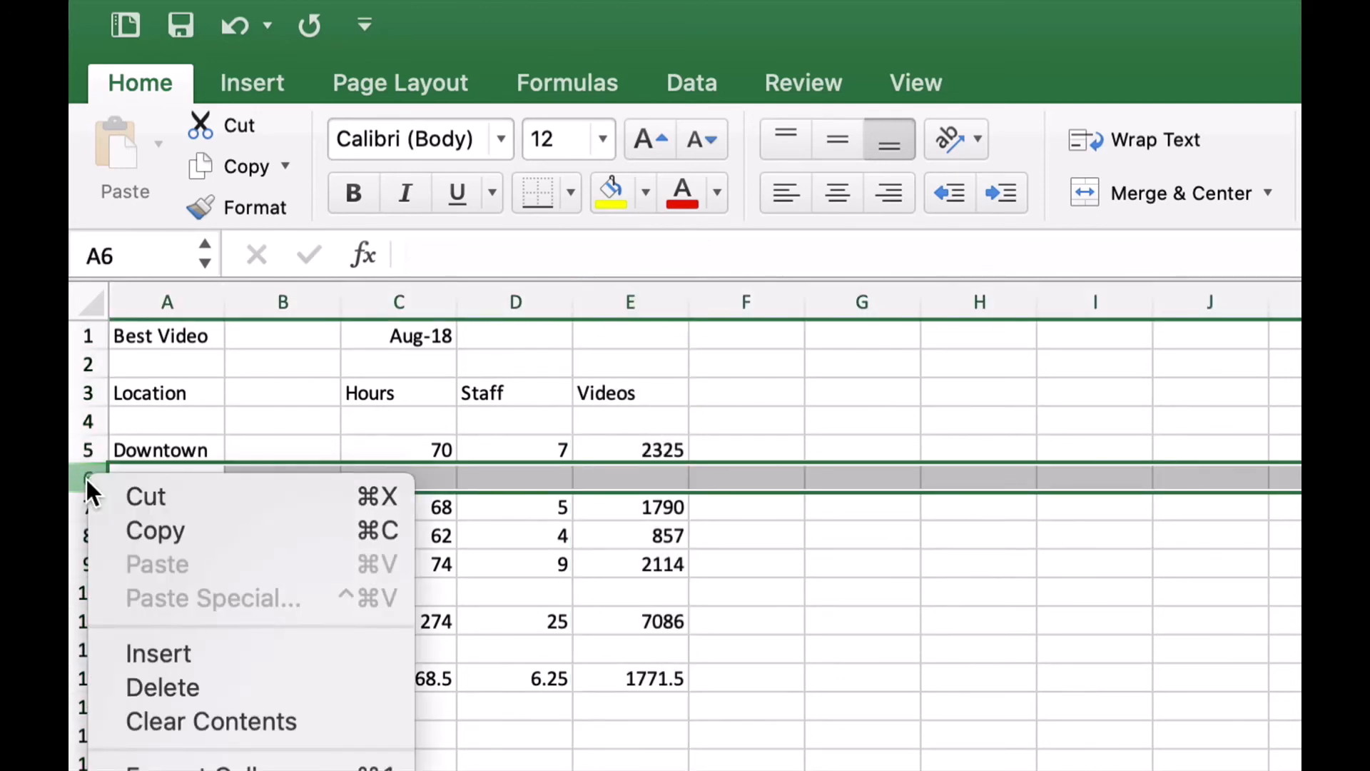
click(152, 678)
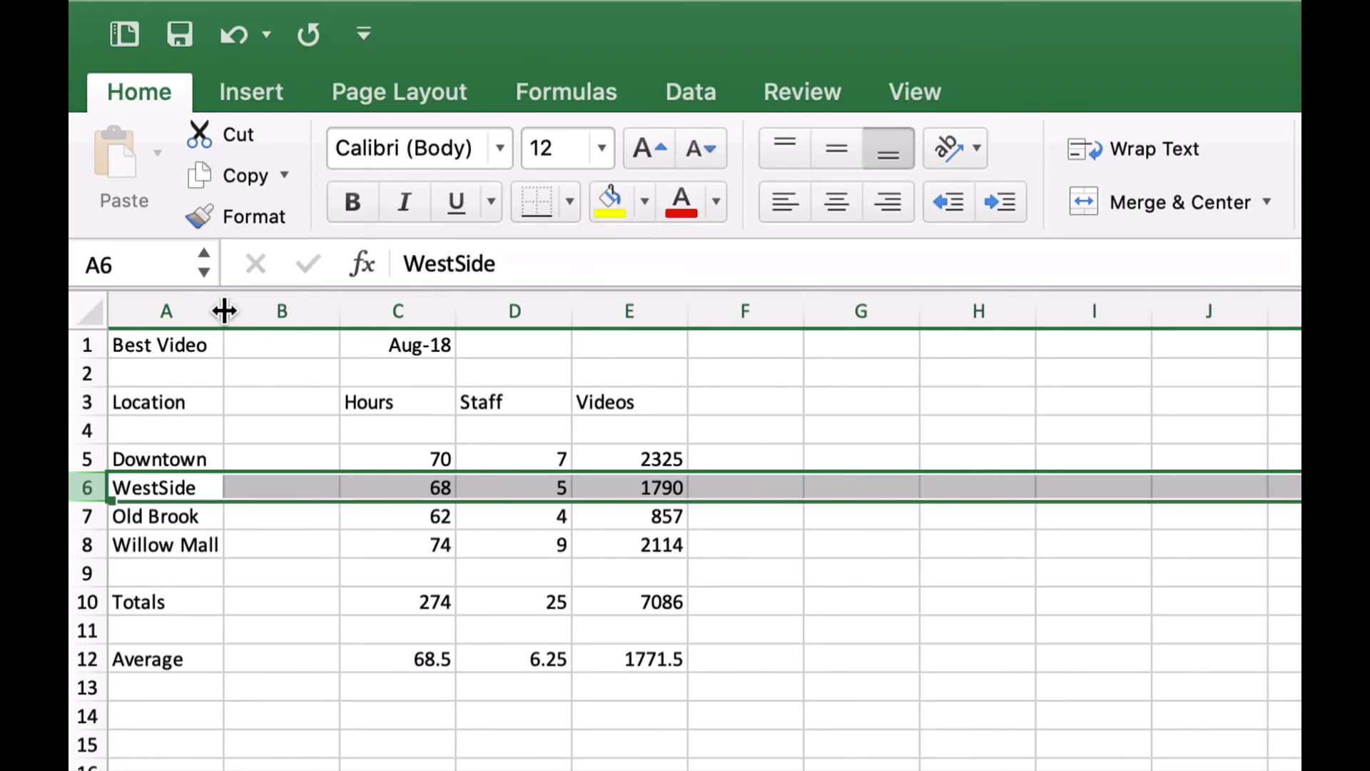
Step: Widen column A to about double its width and make row 1 about two and a half times as tall
drag(224, 311, 346, 309)
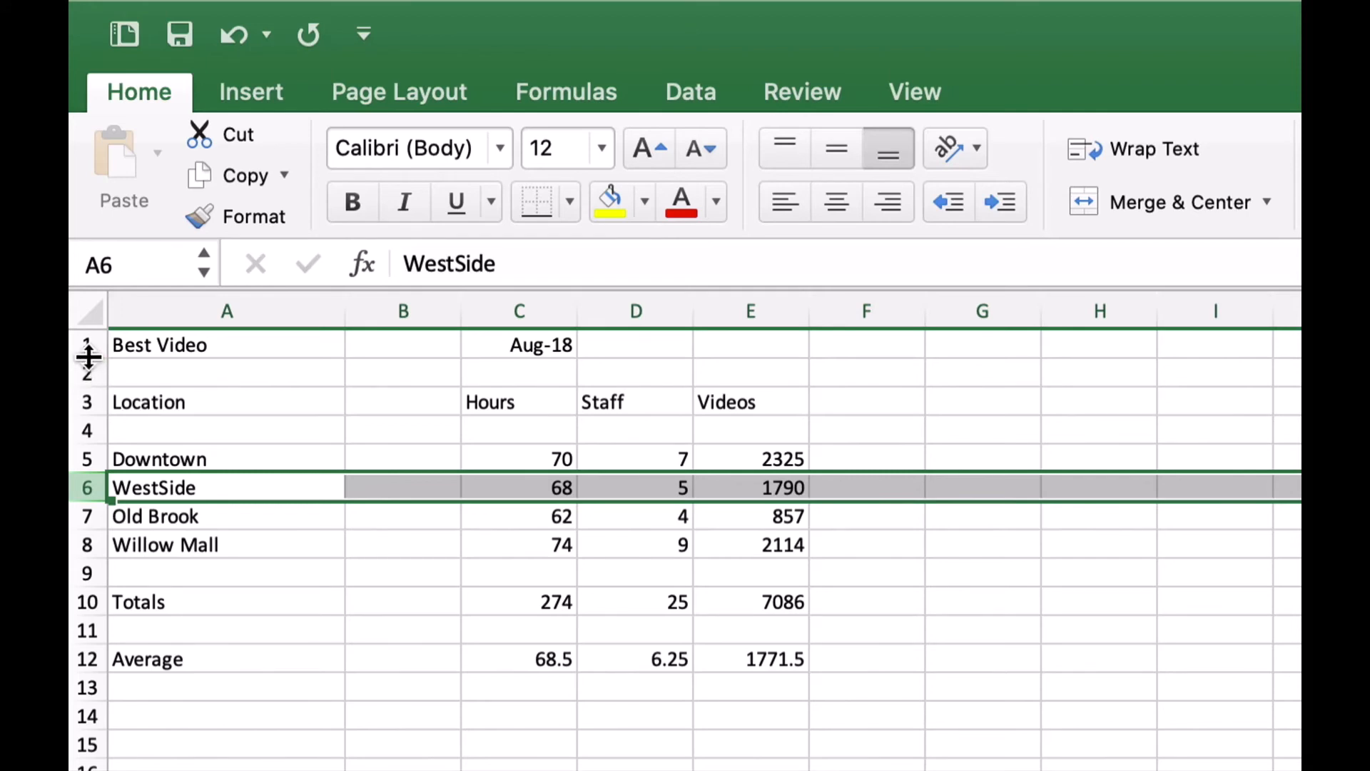
drag(89, 357, 89, 395)
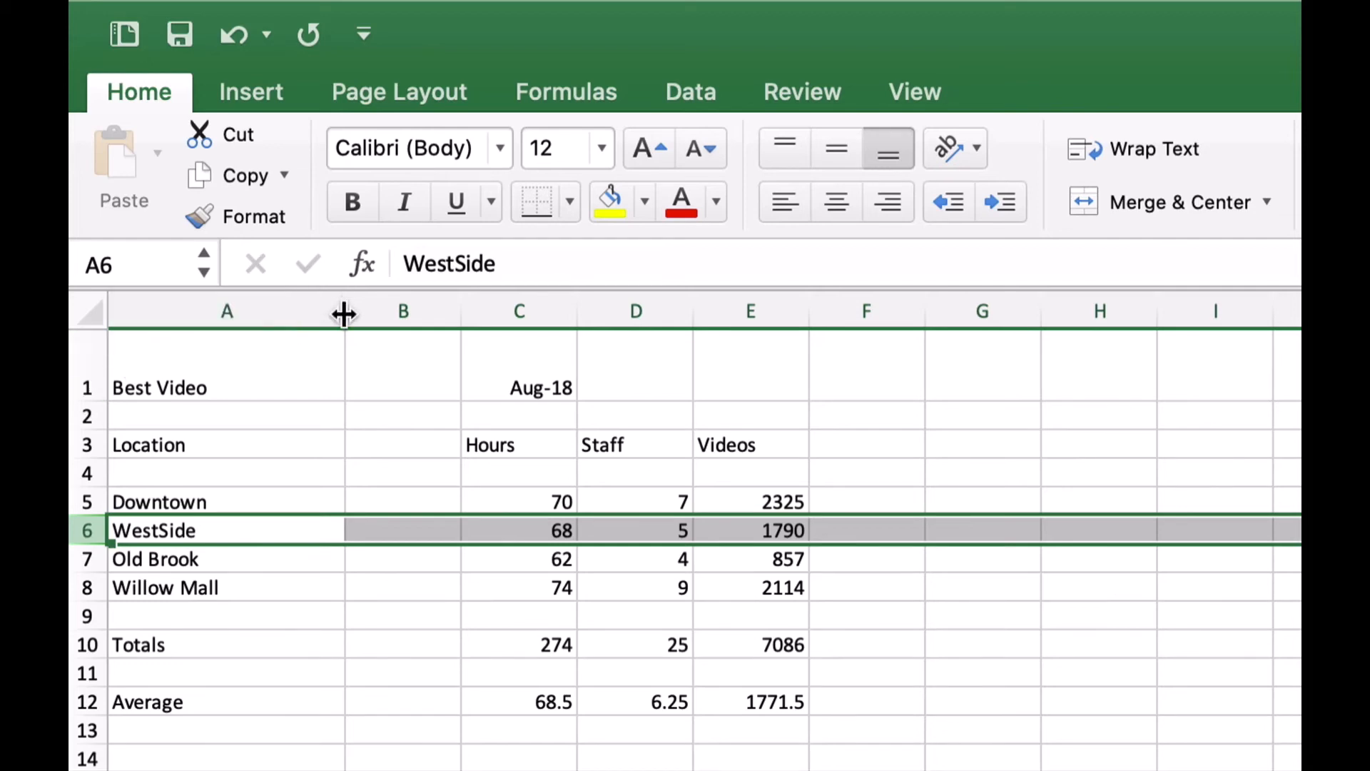
click(345, 357)
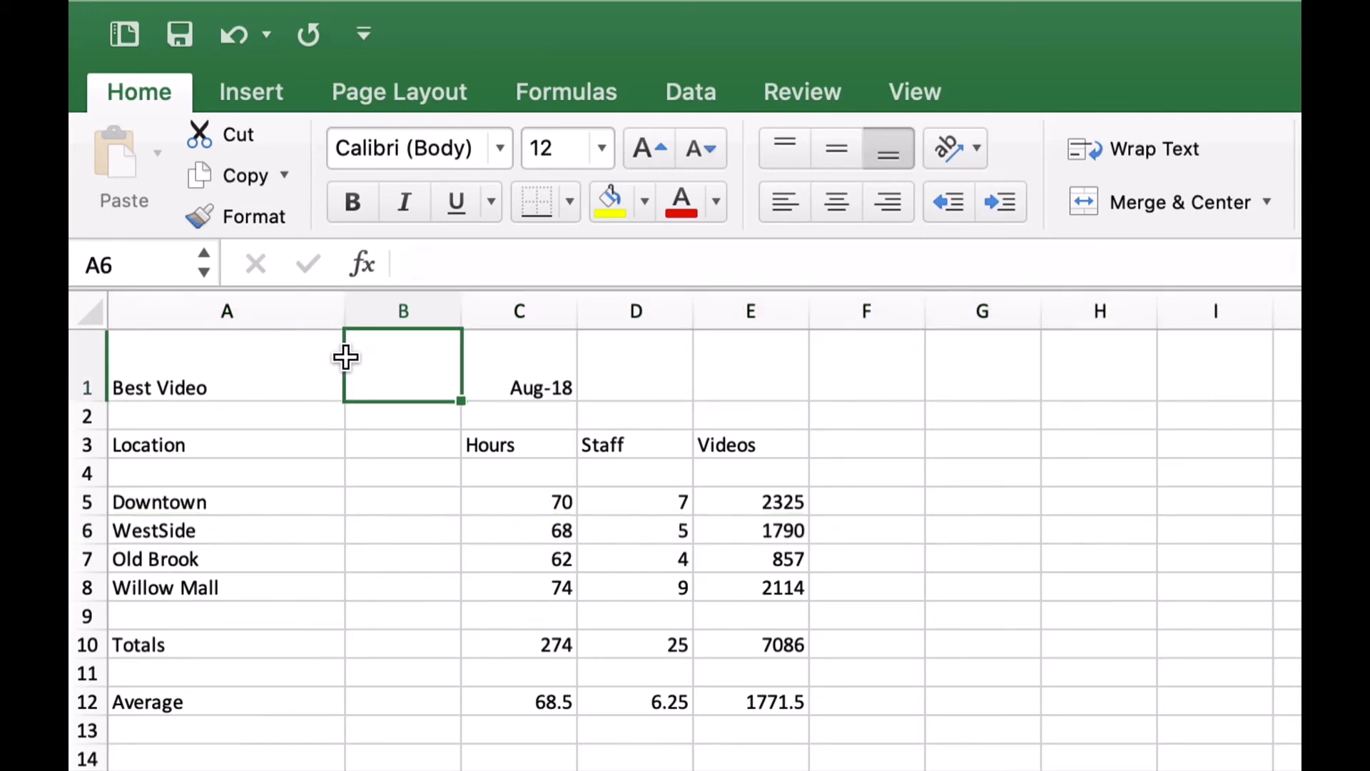
Step: Widen column A by about a tenth and make row 1 about a quarter taller
click(344, 312)
drag(345, 309, 371, 311)
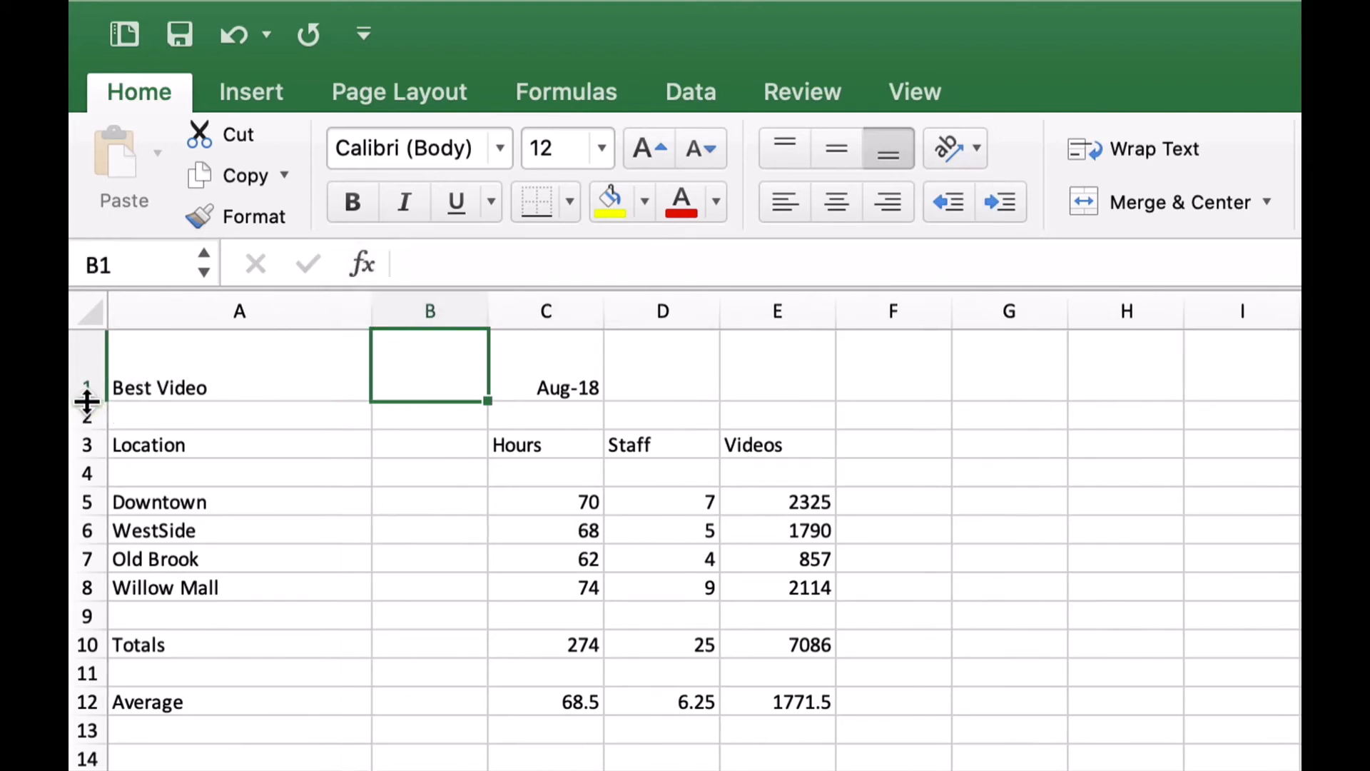
drag(86, 401, 86, 419)
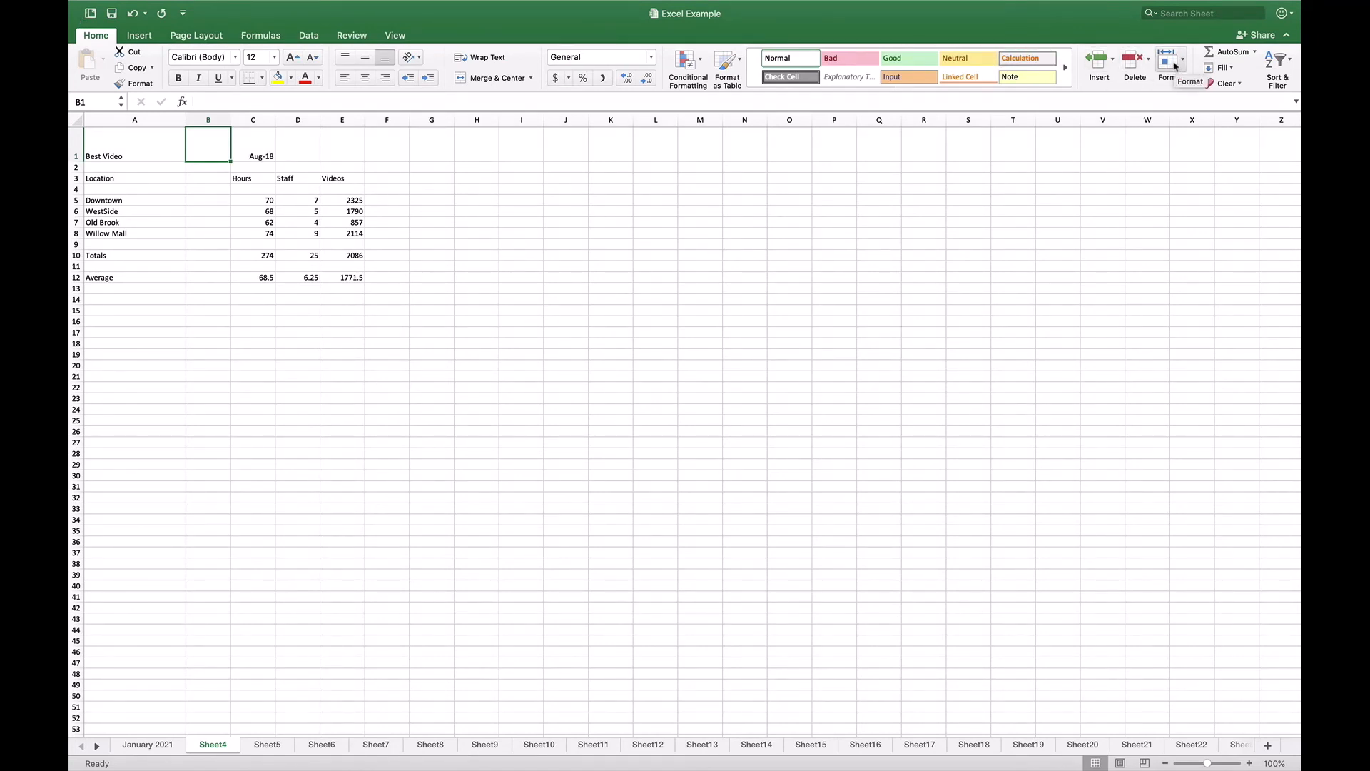
Step: Set the width of columns C through E to exactly 15
click(249, 120)
drag(249, 120, 342, 120)
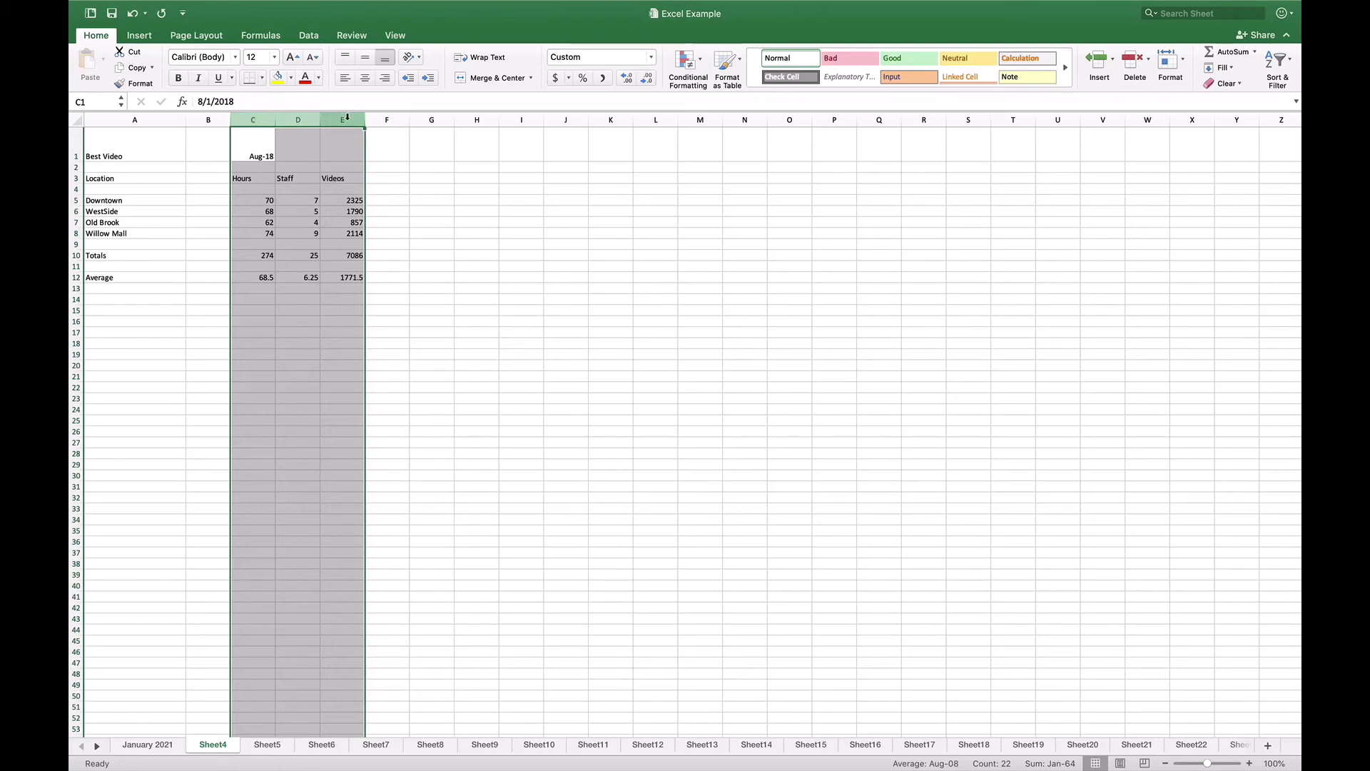
click(1168, 71)
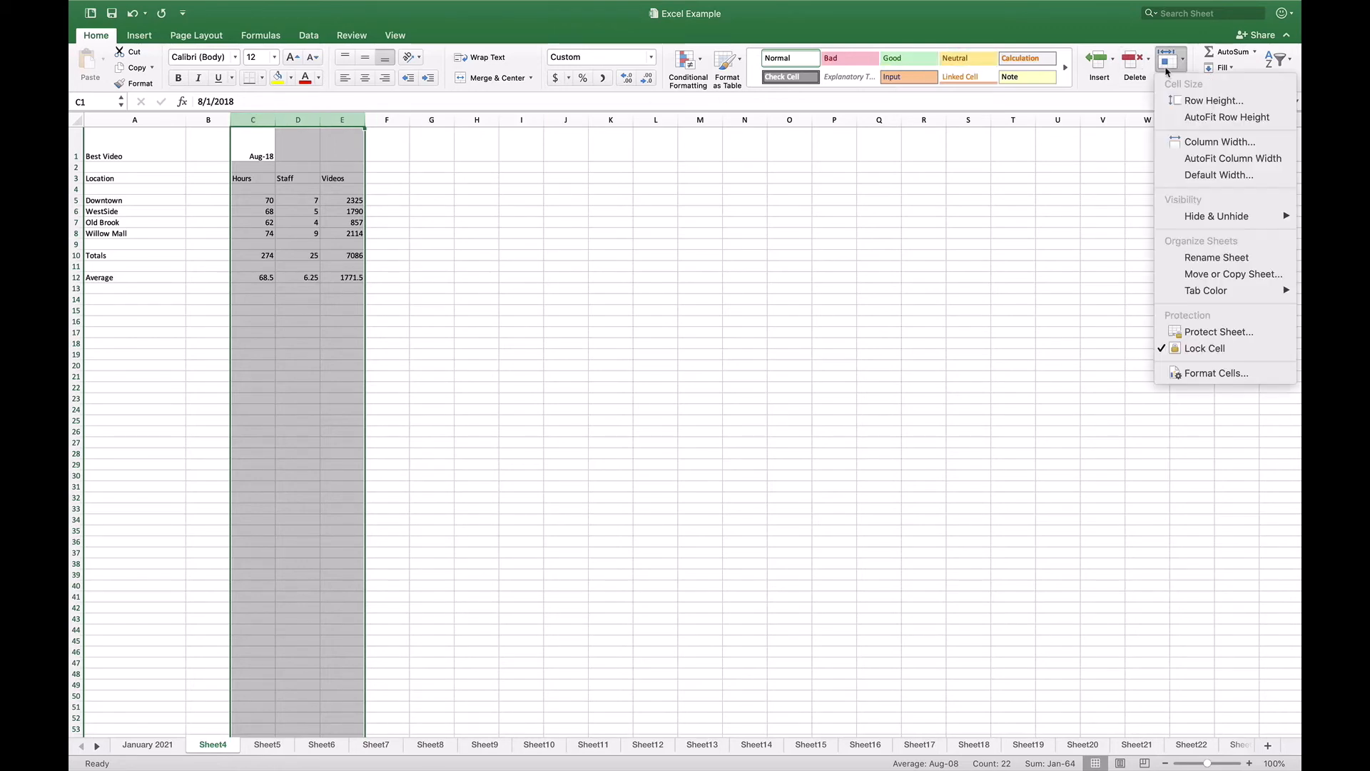
click(1211, 146)
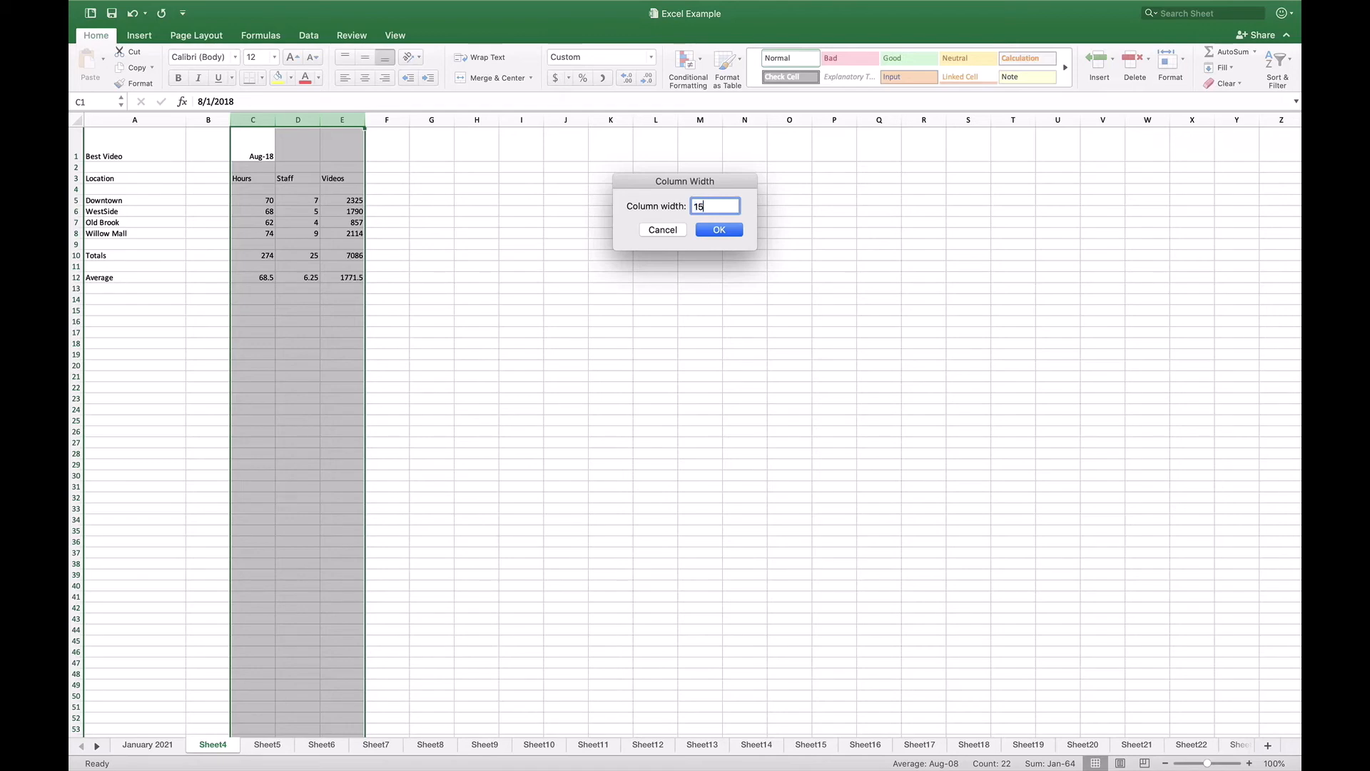
click(712, 230)
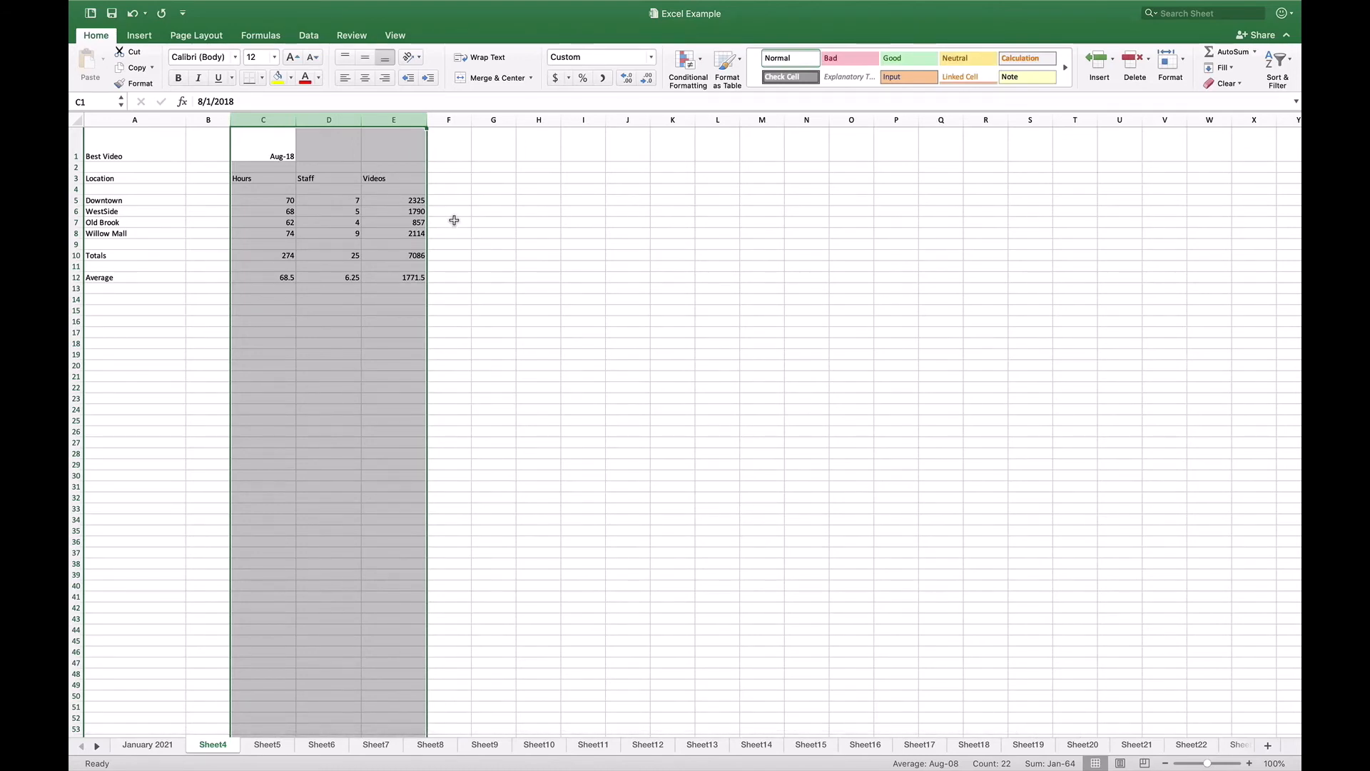
Step: Set the height of row 3, the heading row, to 20
click(75, 178)
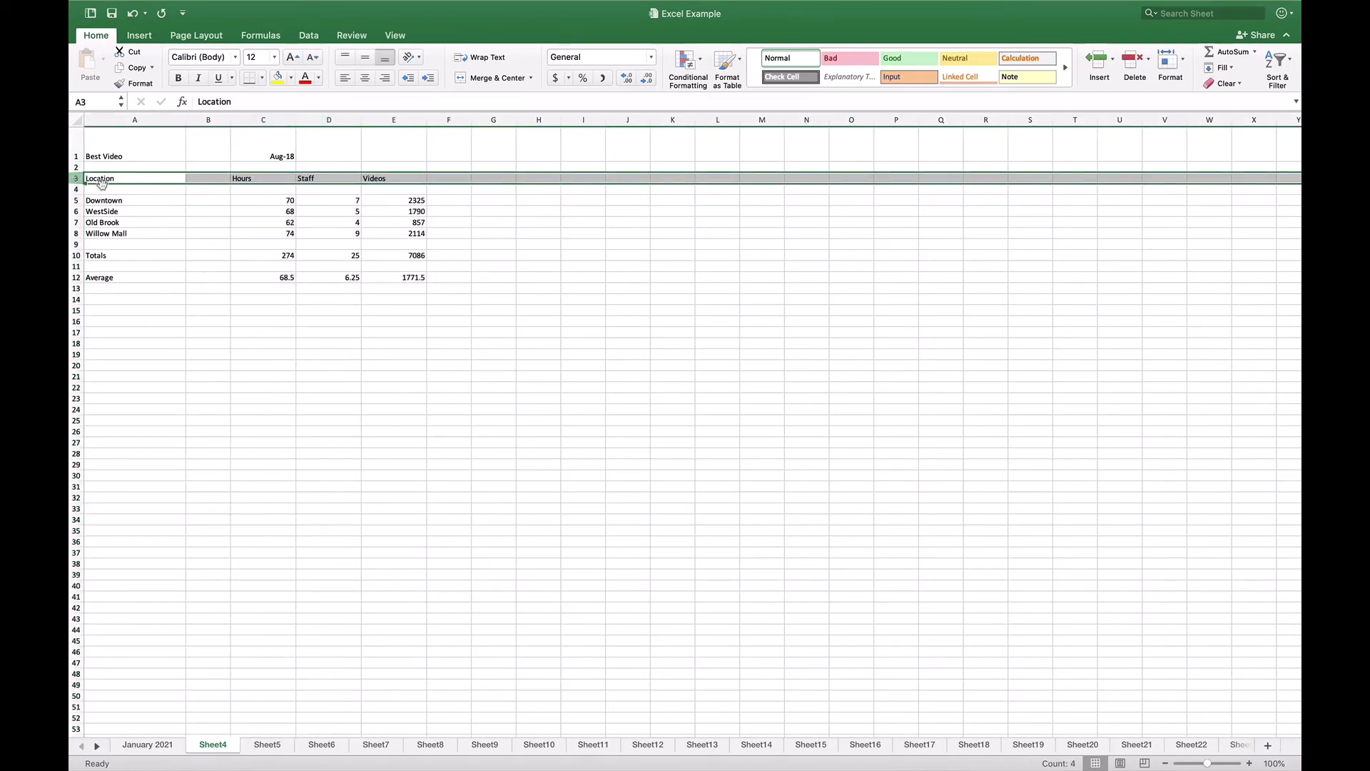
click(1173, 66)
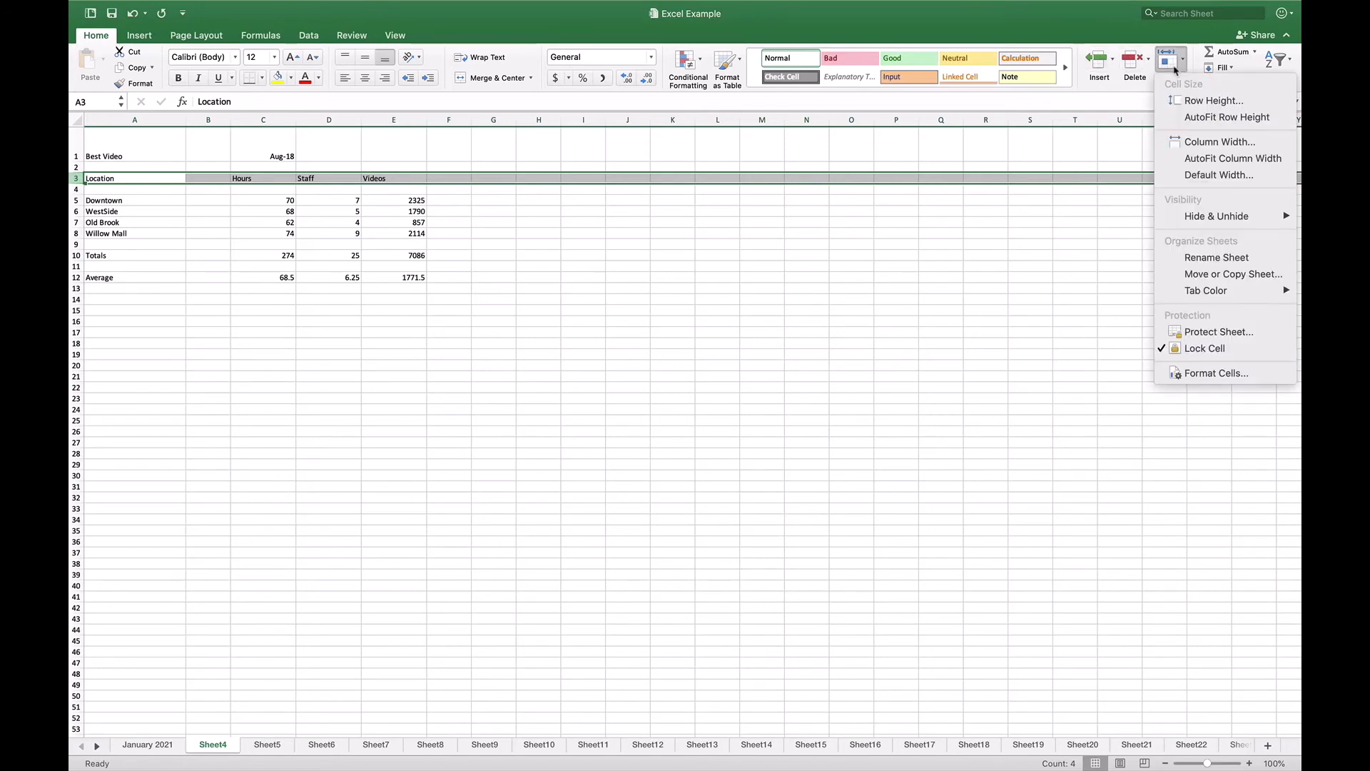
click(1195, 104)
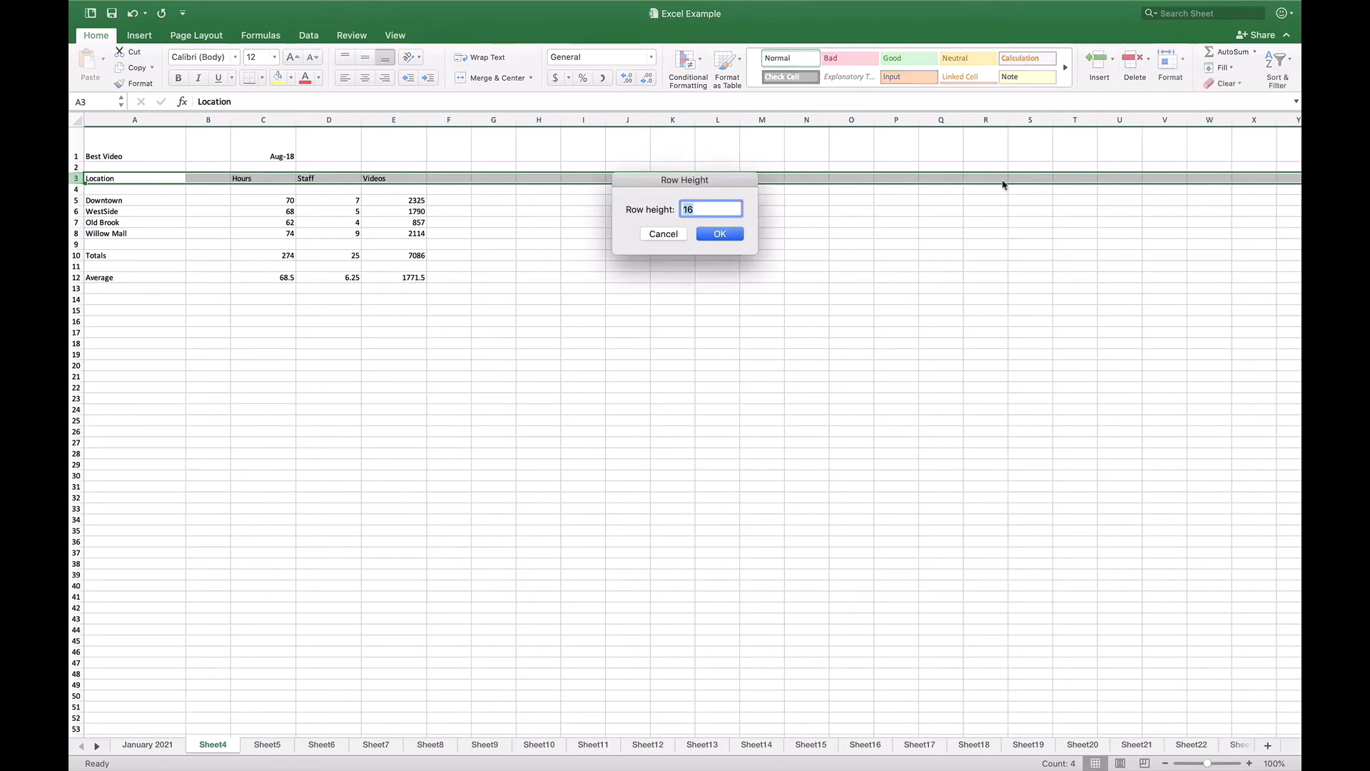
text(20)
click(720, 234)
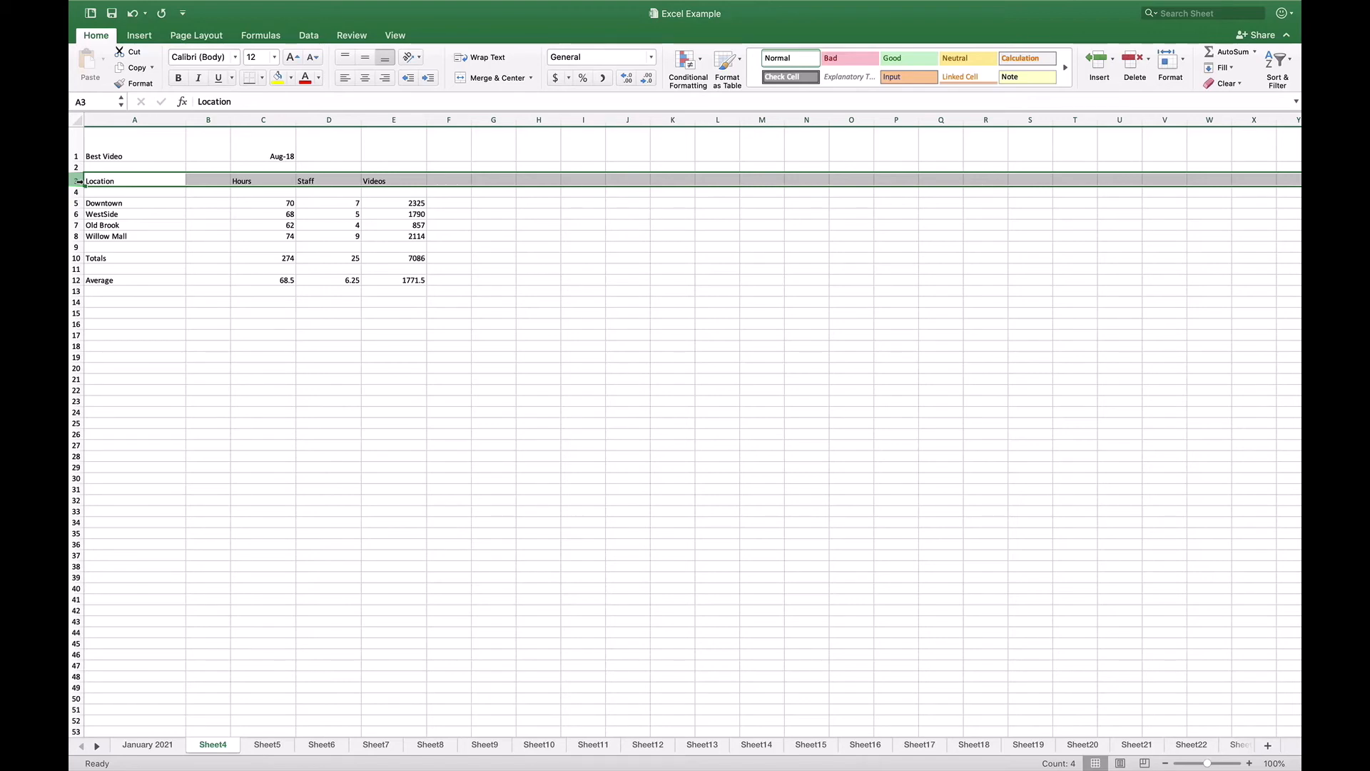
Step: AutoFit the Hours, Staff and Videos columns (C, D and E) to the width of their contents
mouse_move(71, 9)
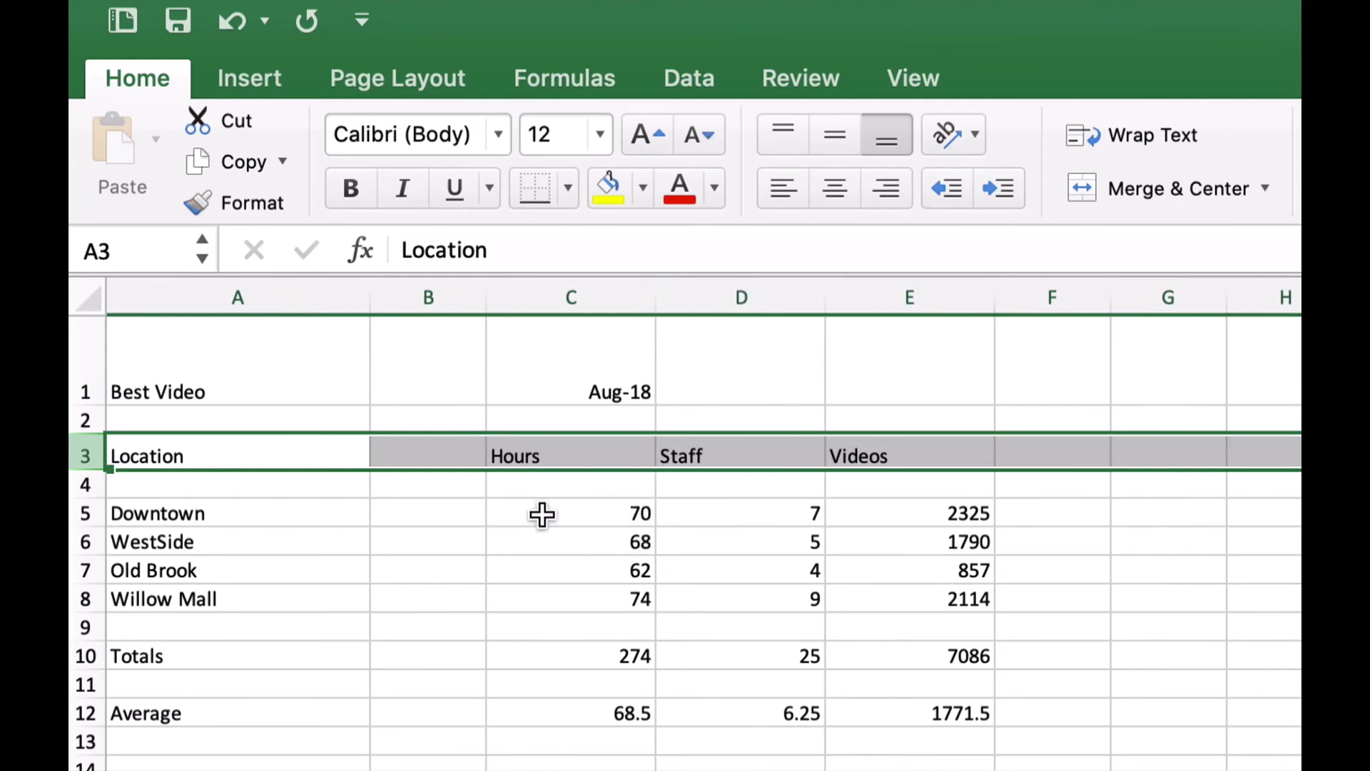
click(653, 291)
double_click(652, 292)
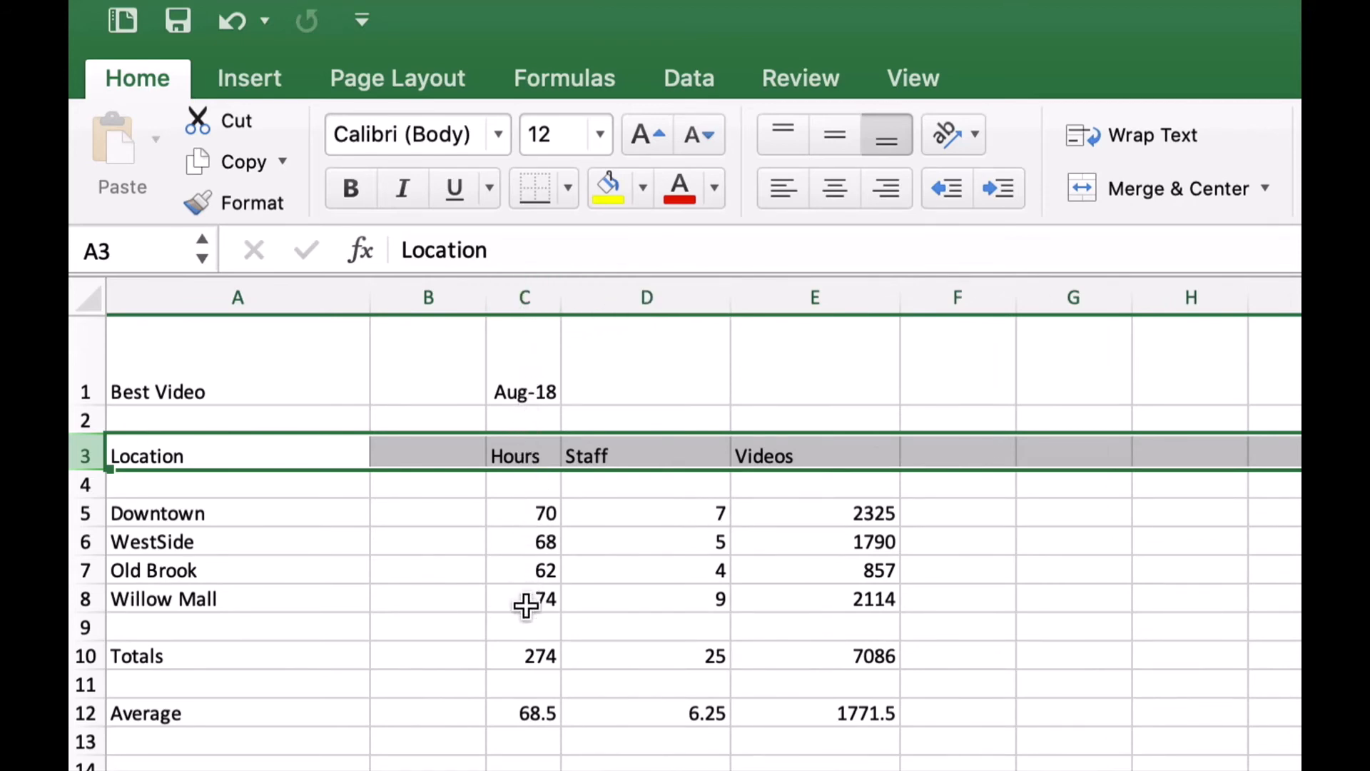
double_click(730, 294)
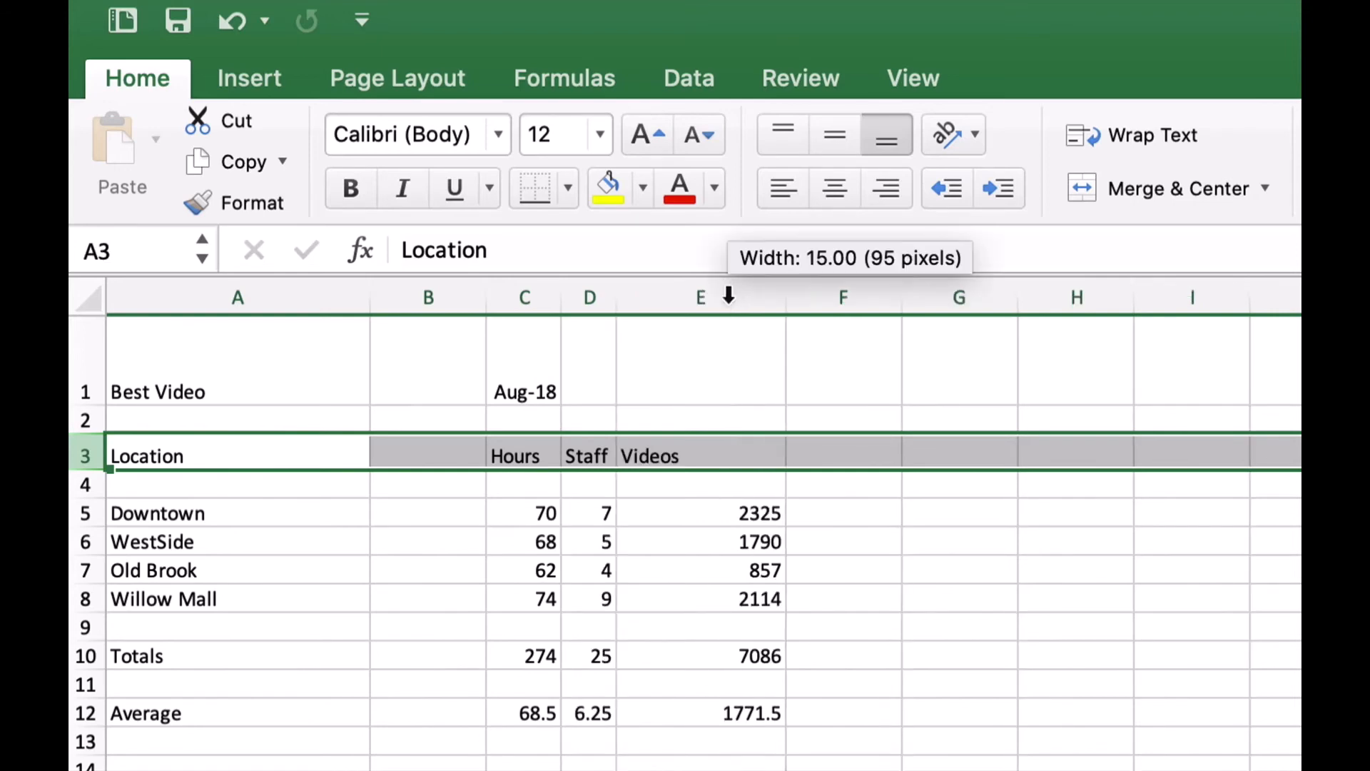
double_click(783, 297)
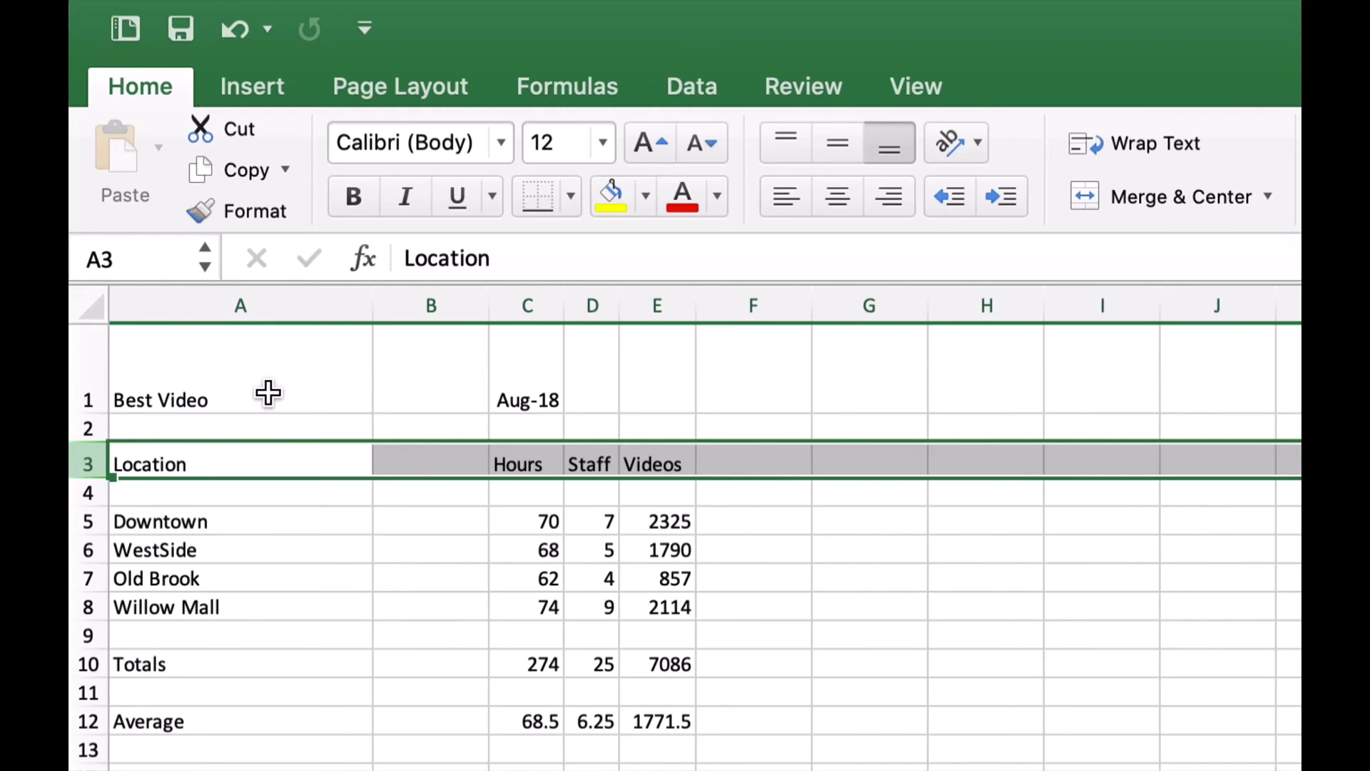
Step: Change the font of the Best Video title in A1 to Apple Chancery
click(268, 391)
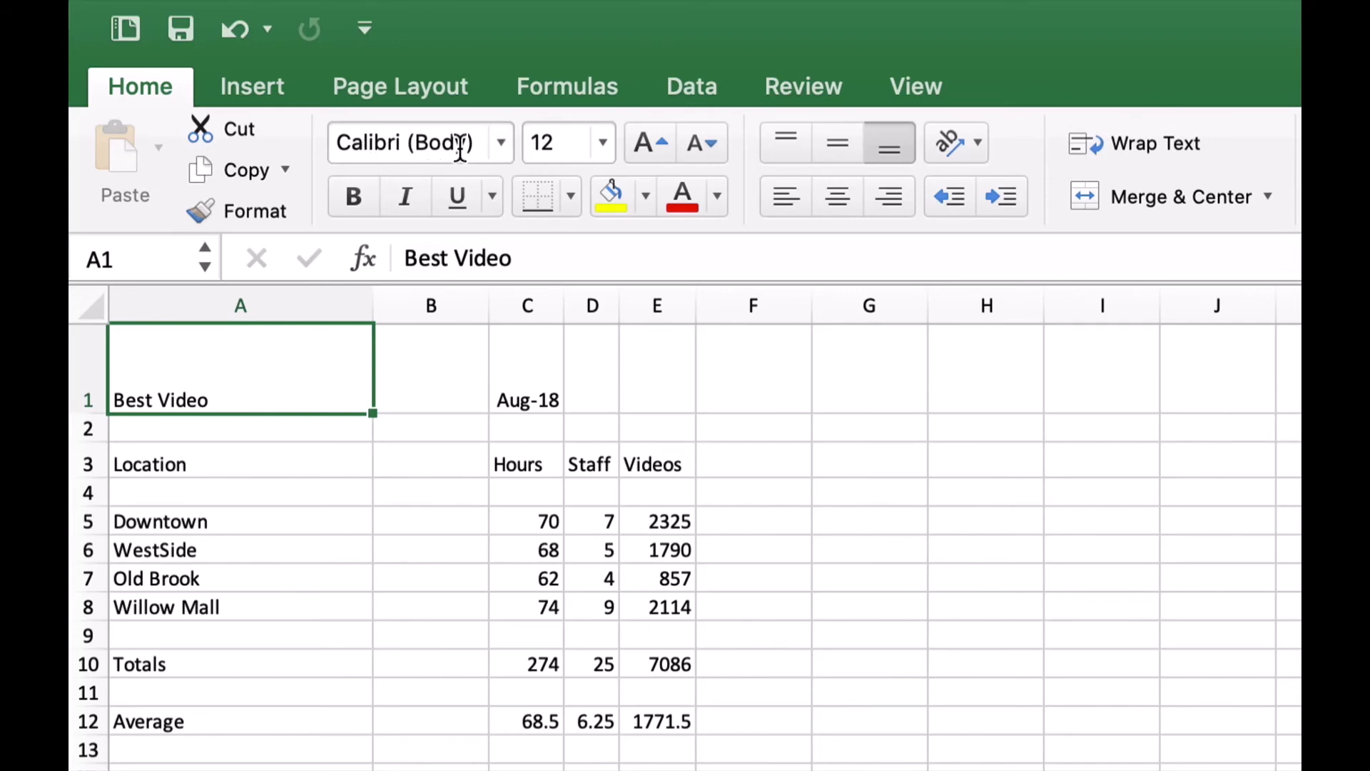
click(501, 147)
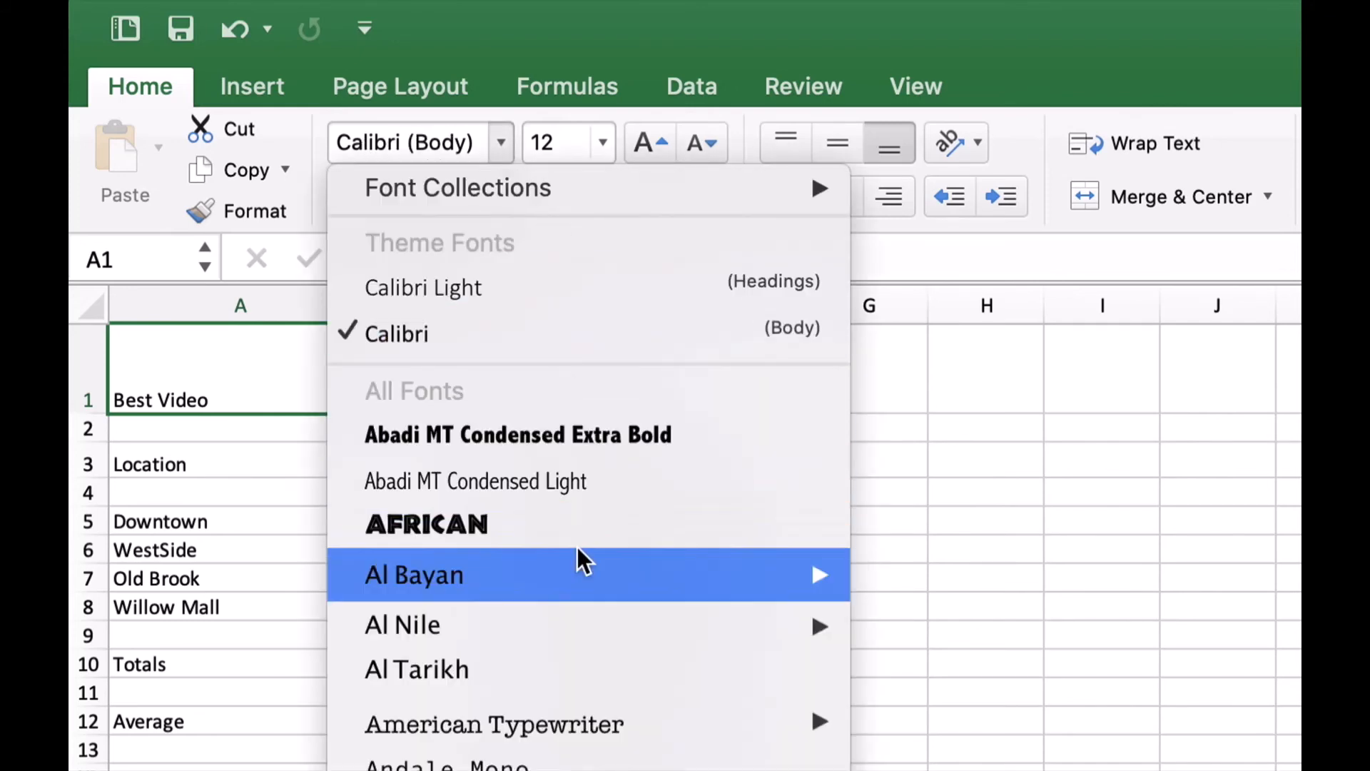
scroll(571, 543, down, 1)
mouse_move(567, 535)
scroll(546, 532, down, 5)
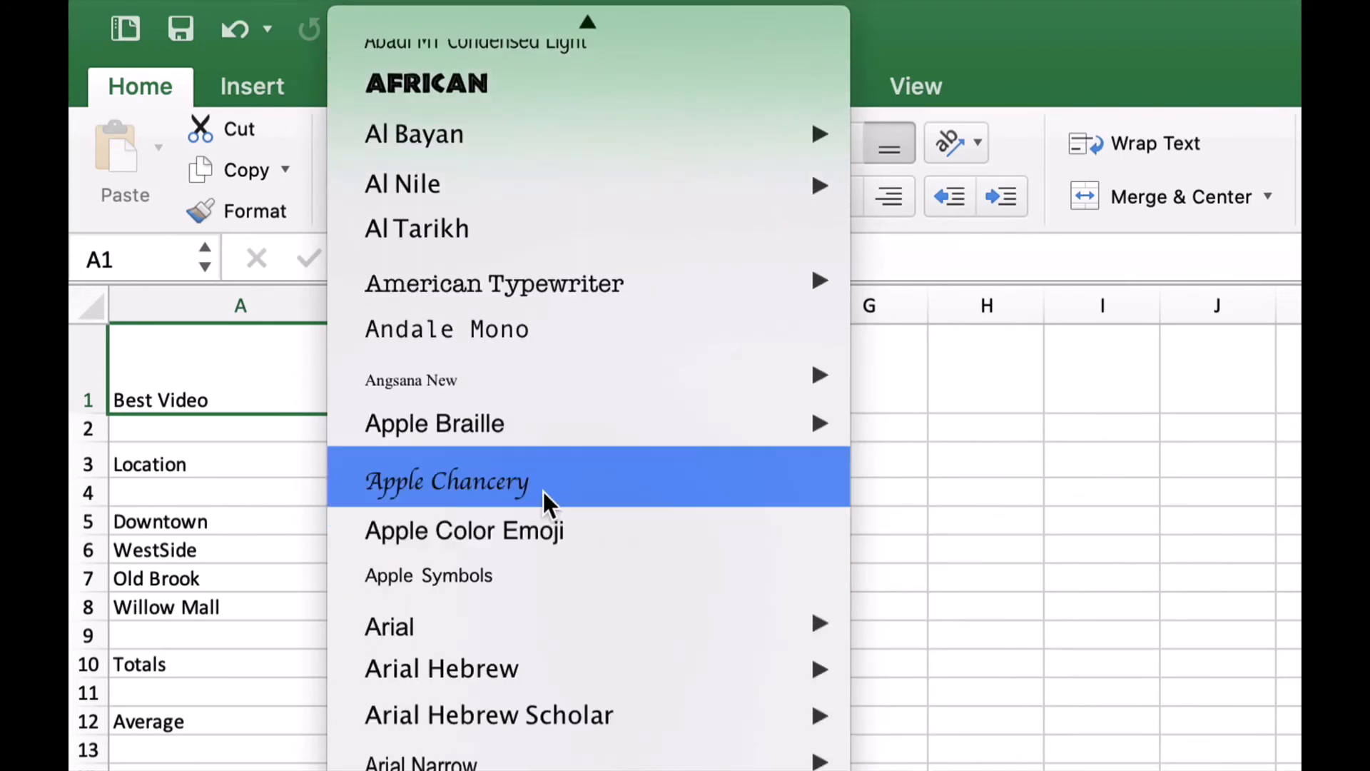
click(542, 487)
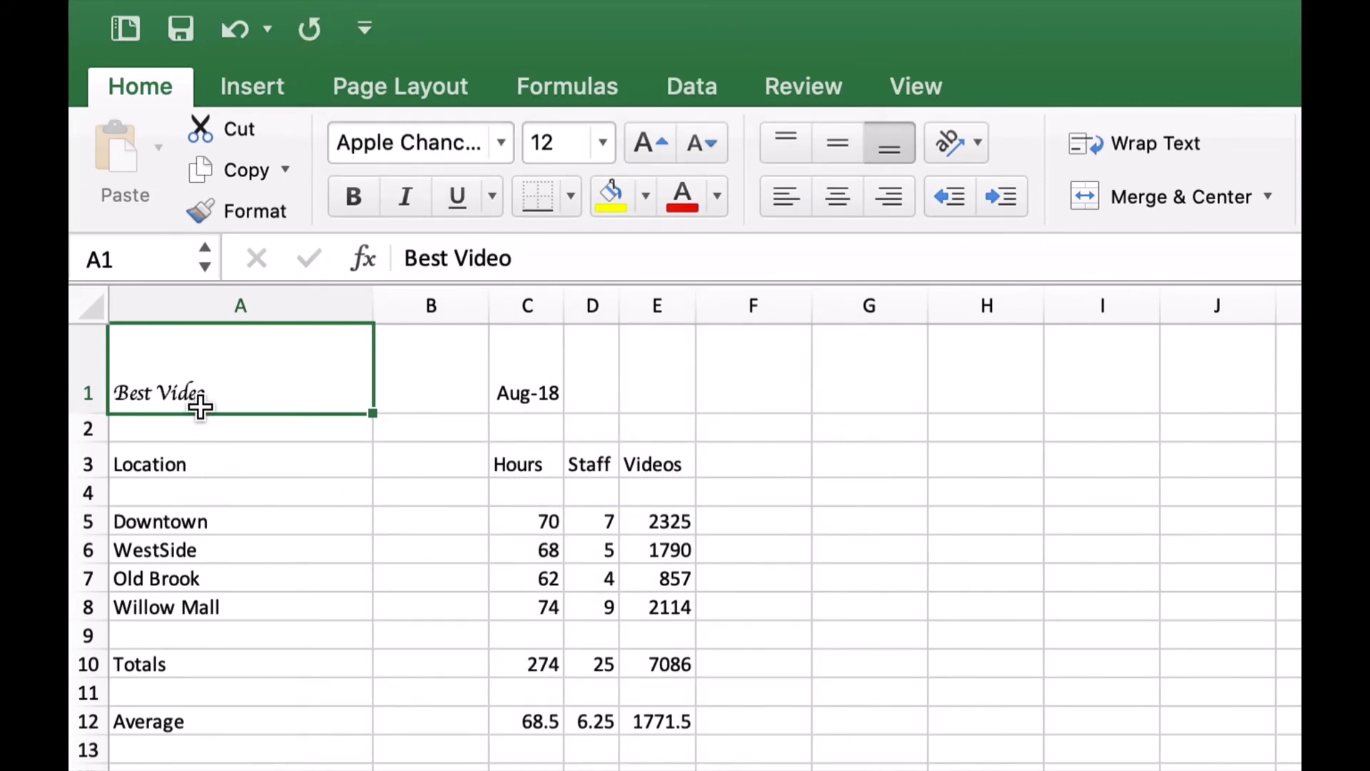
Step: Set the A1 title's font size to 16 and centre it vertically and horizontally in its cell
click(602, 142)
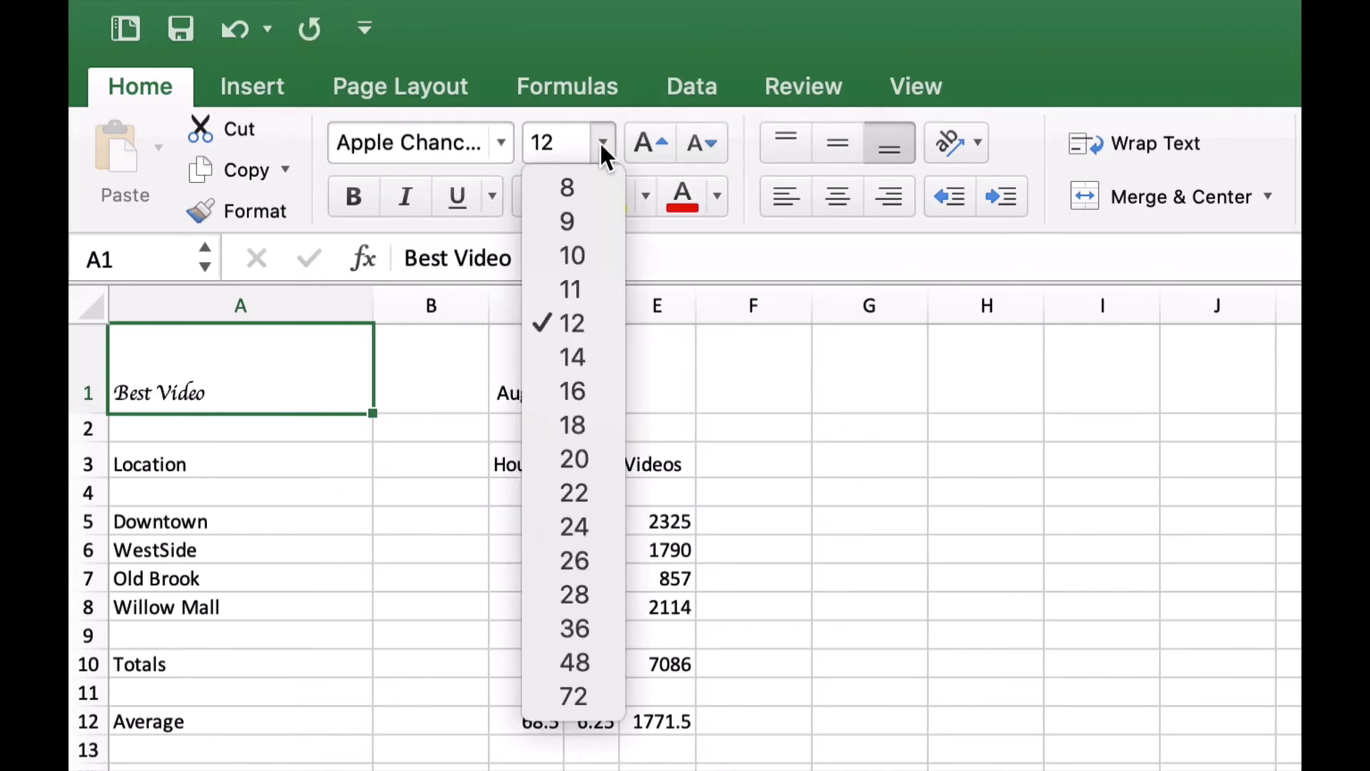
click(580, 389)
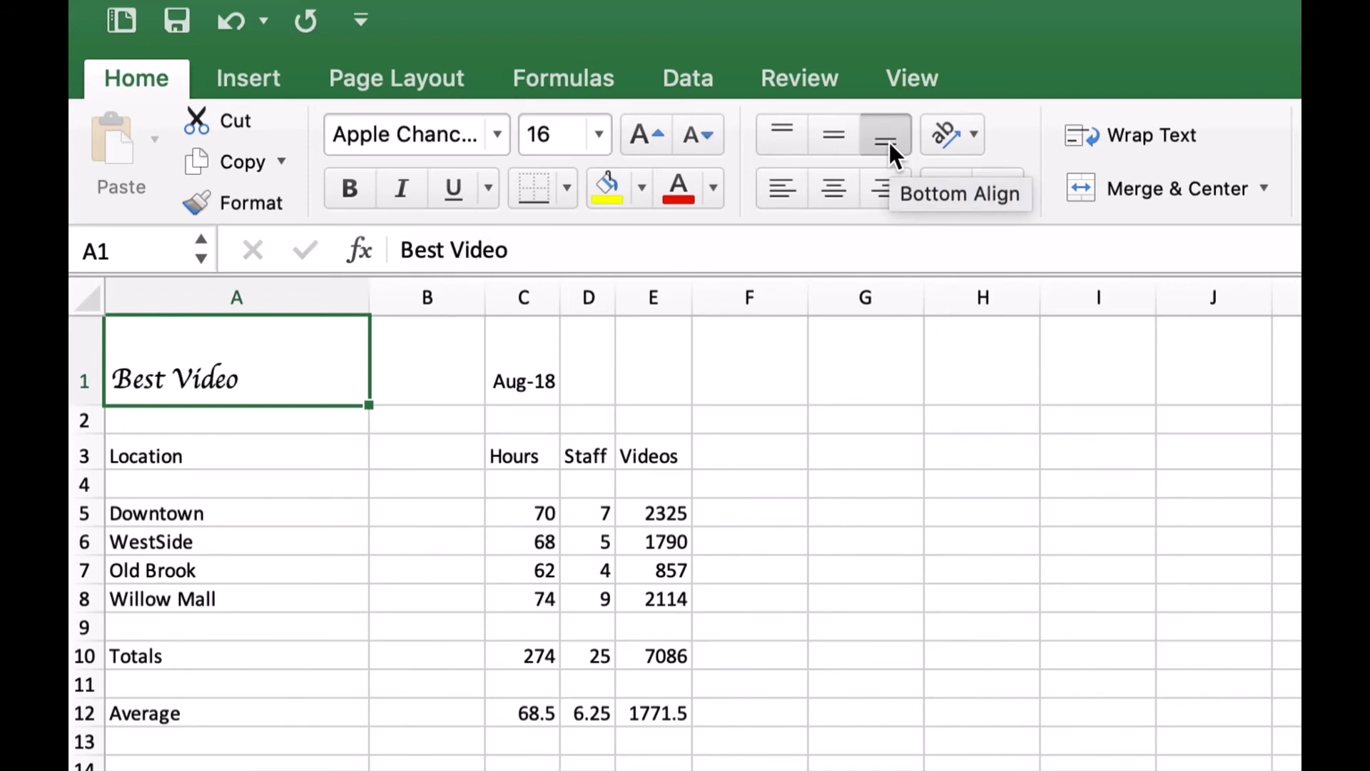
click(837, 136)
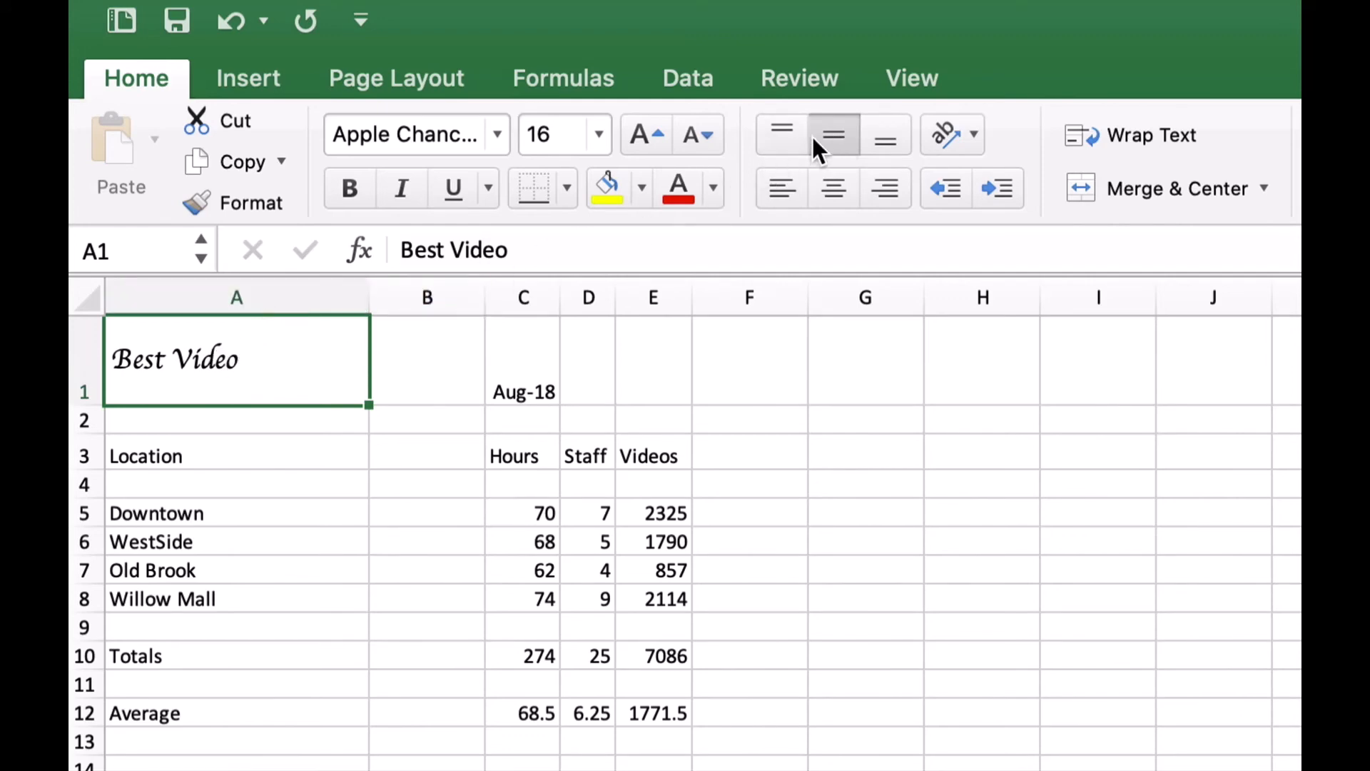
click(837, 184)
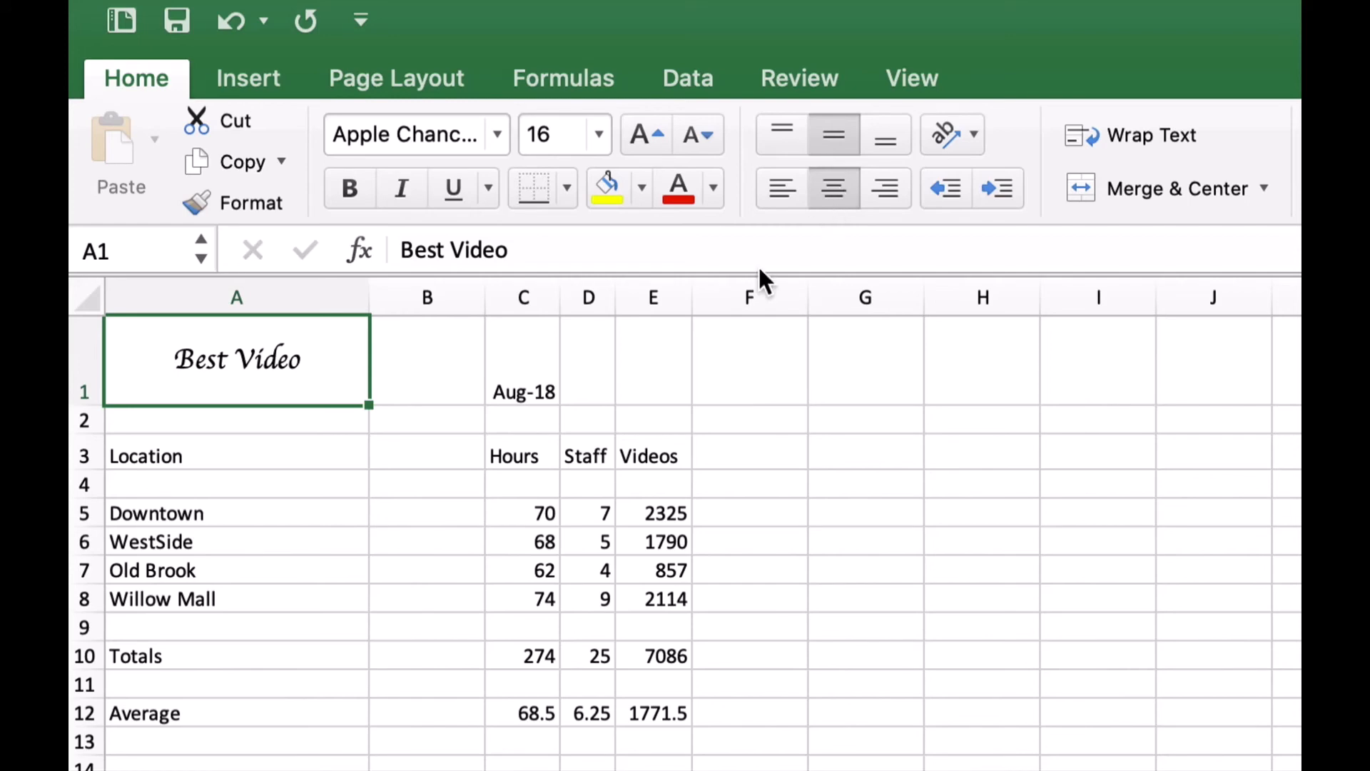
Step: Centre the contents of columns C through E horizontally
click(533, 300)
drag(533, 303, 642, 297)
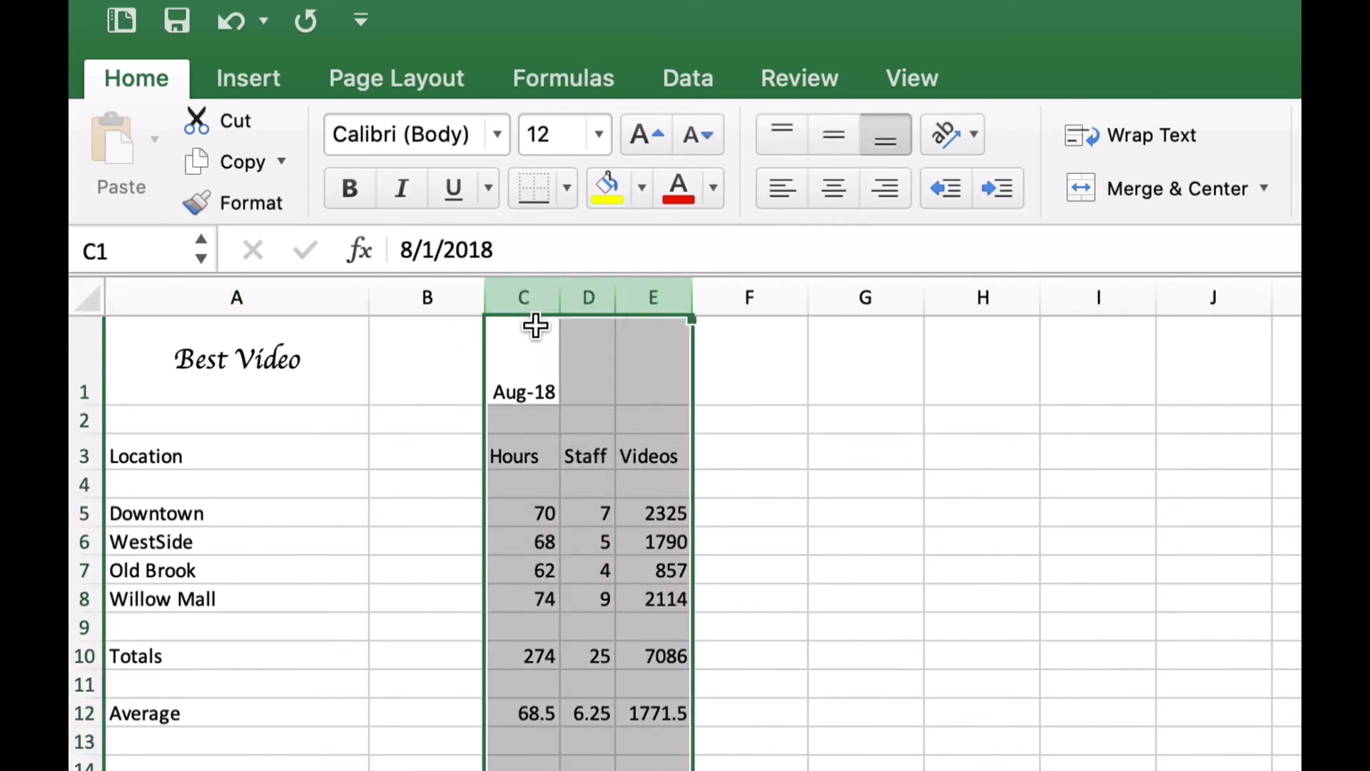
click(833, 186)
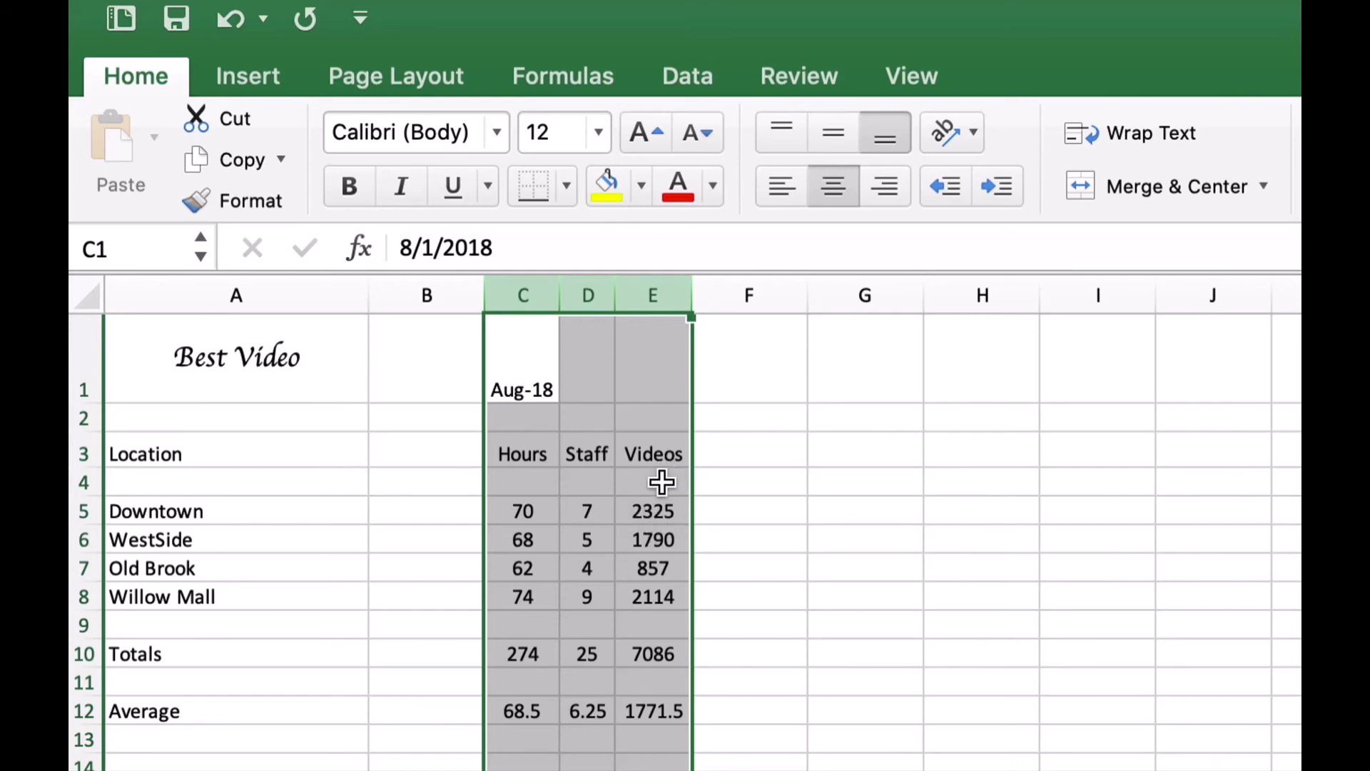
Step: Format the whole Videos column E as Currency
click(655, 295)
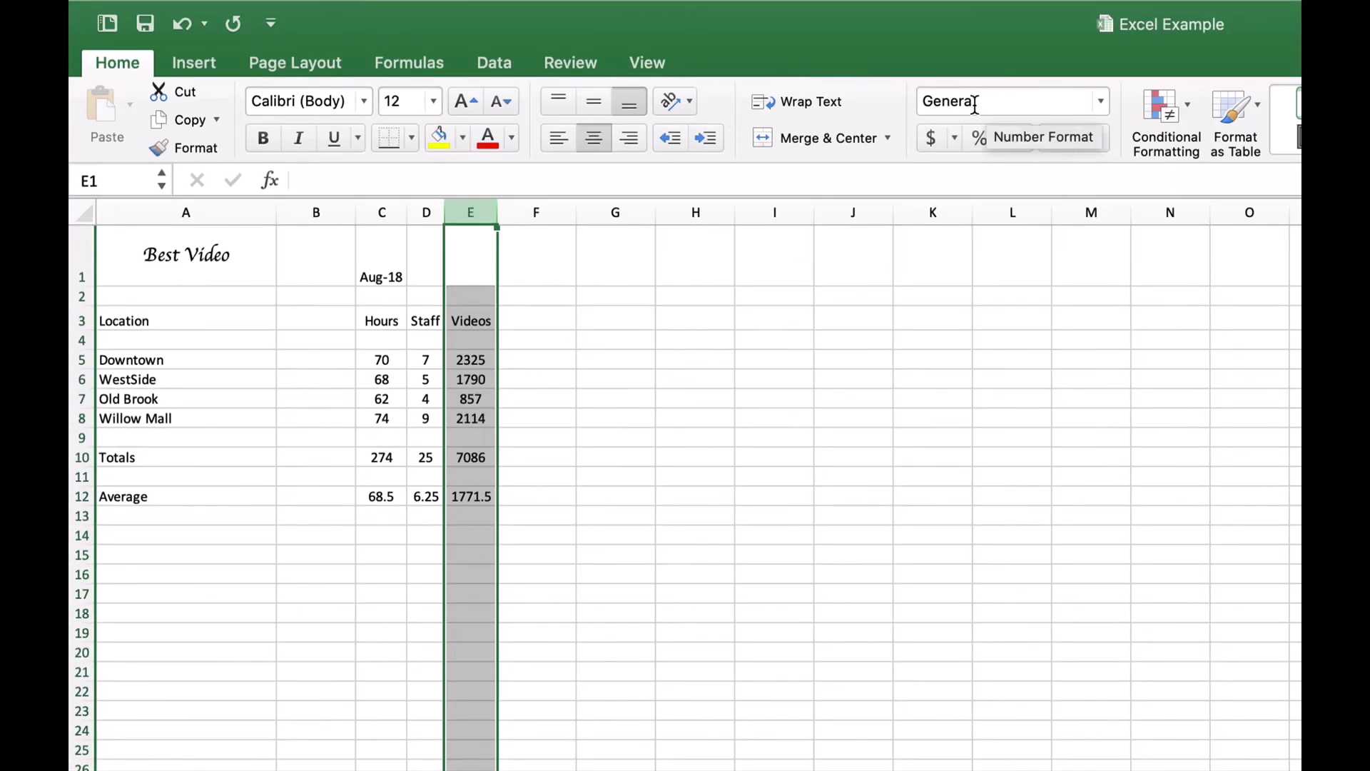
click(1102, 101)
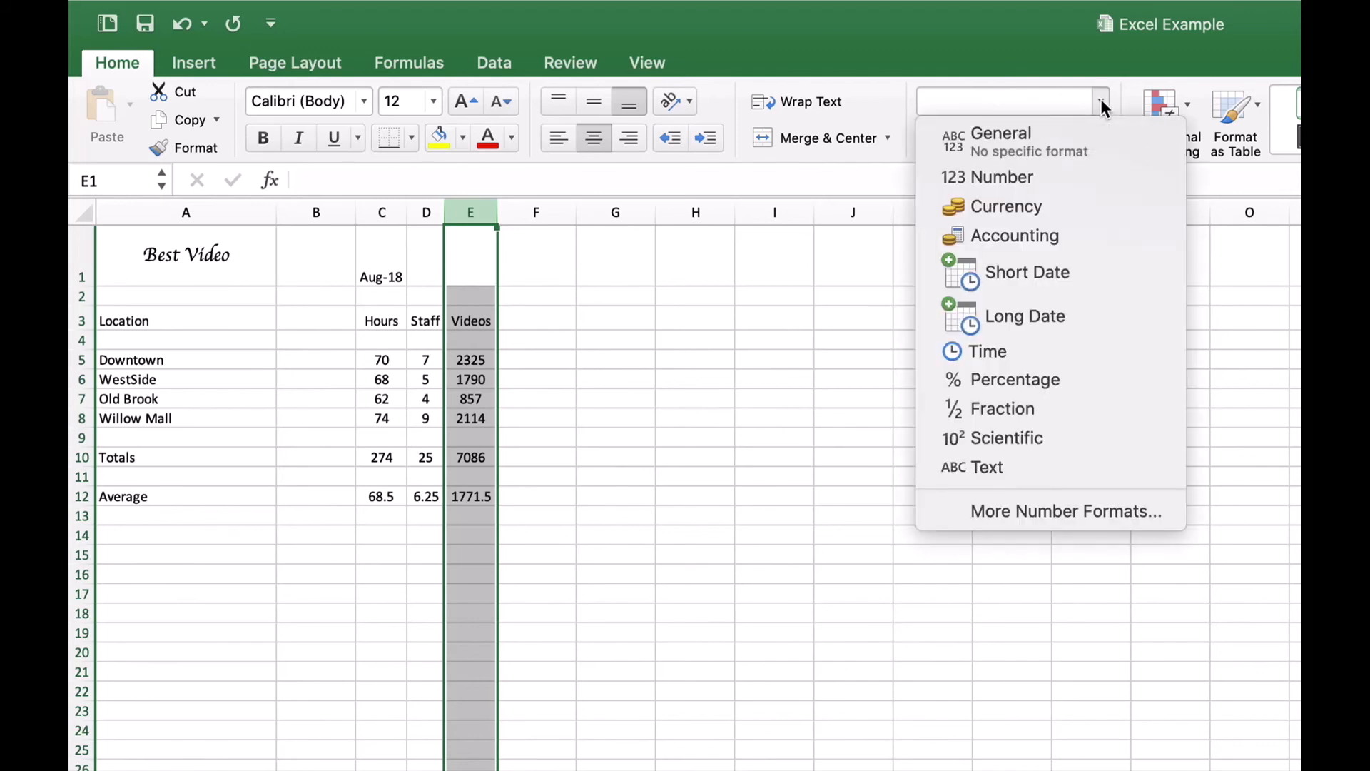
click(1022, 206)
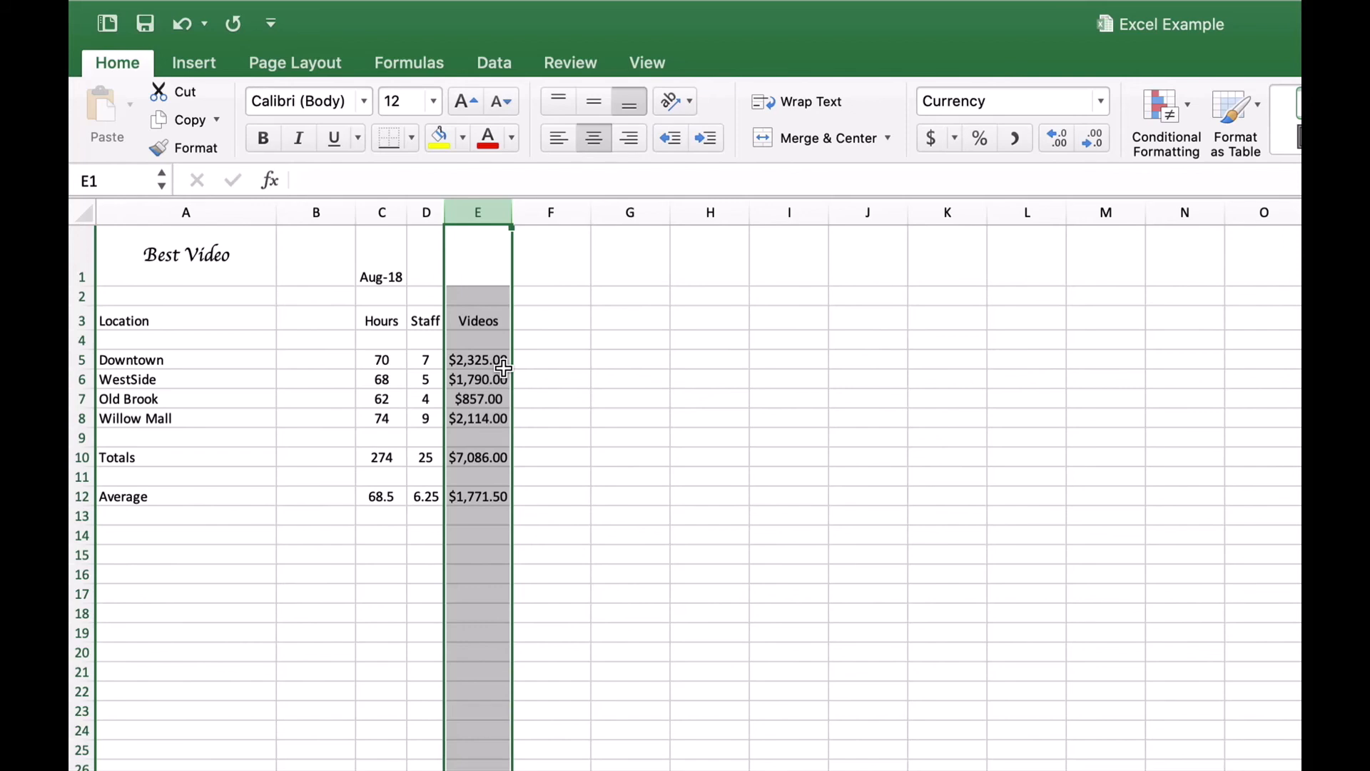
Step: Format the empty column G as Currency and enter 50 in cell G4
click(633, 212)
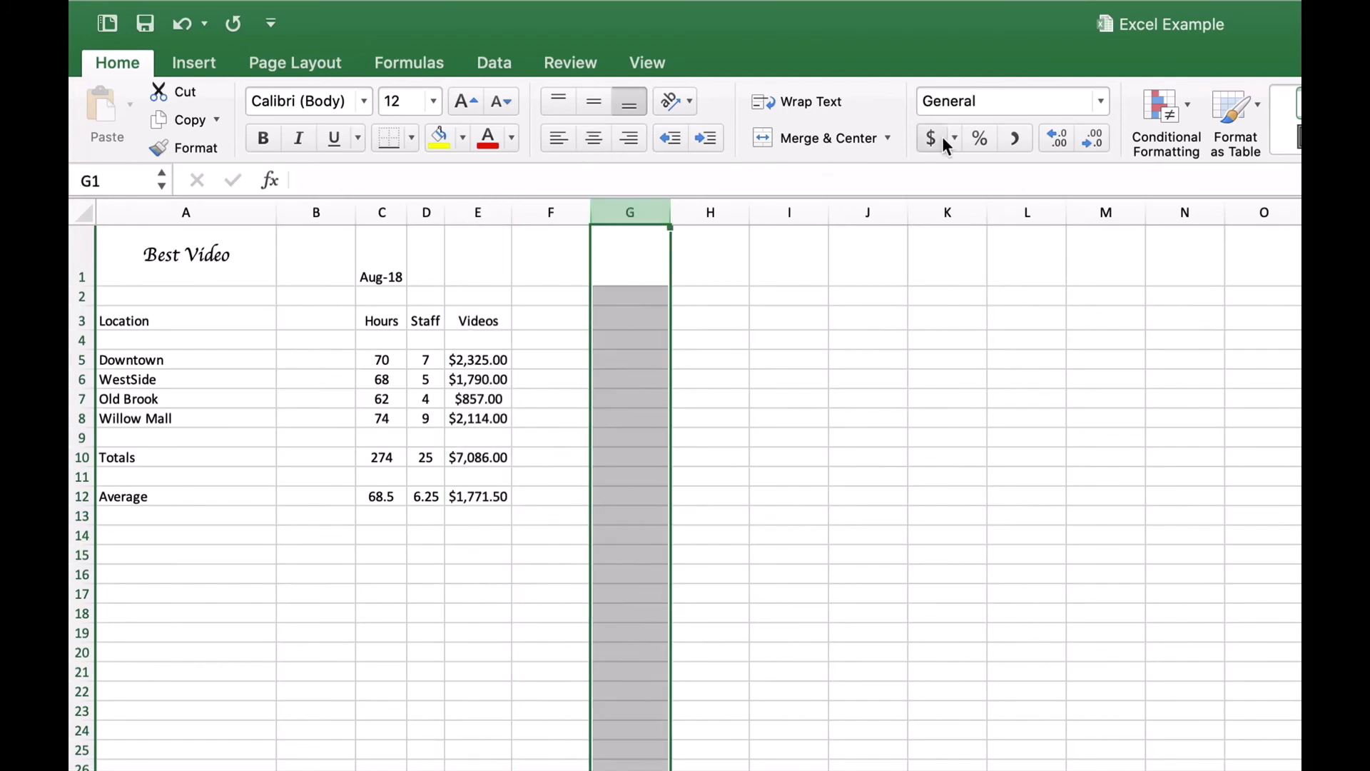
click(1101, 101)
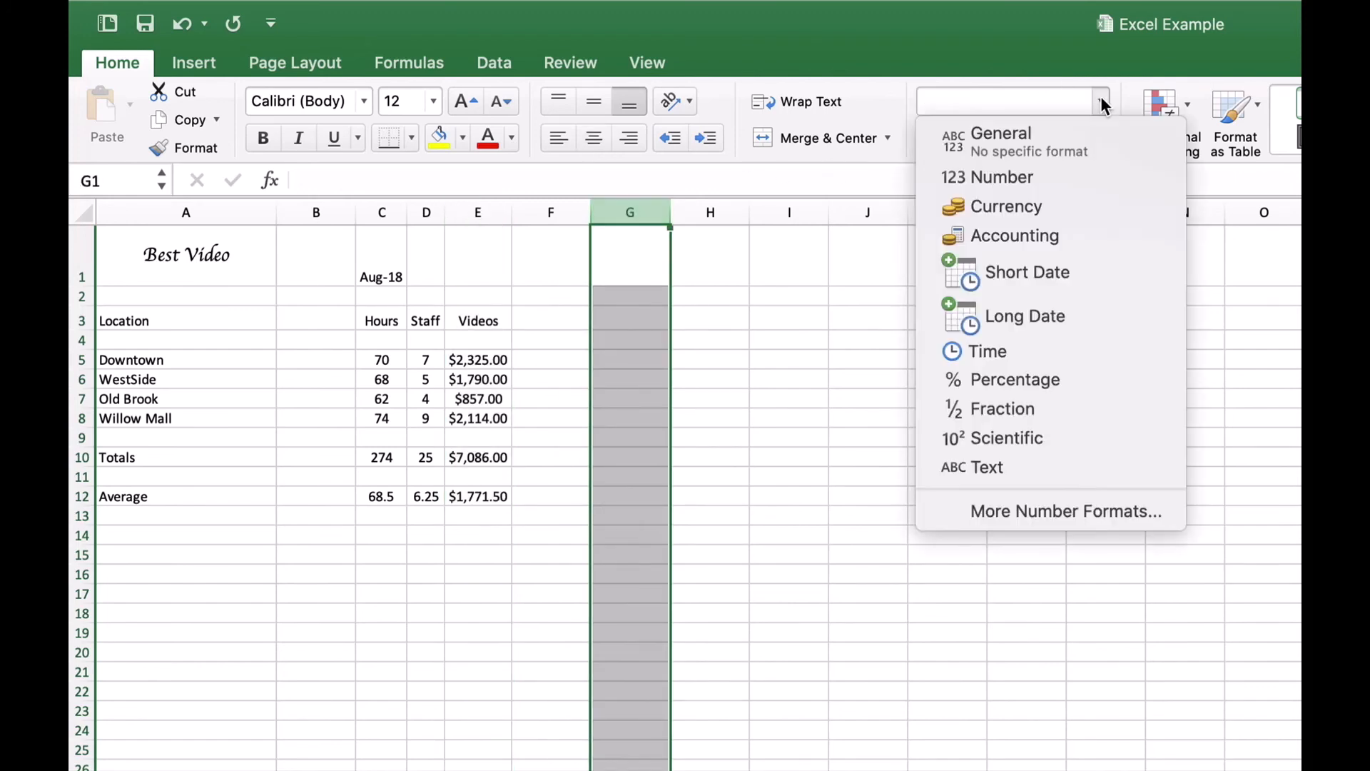
click(1059, 204)
click(628, 340)
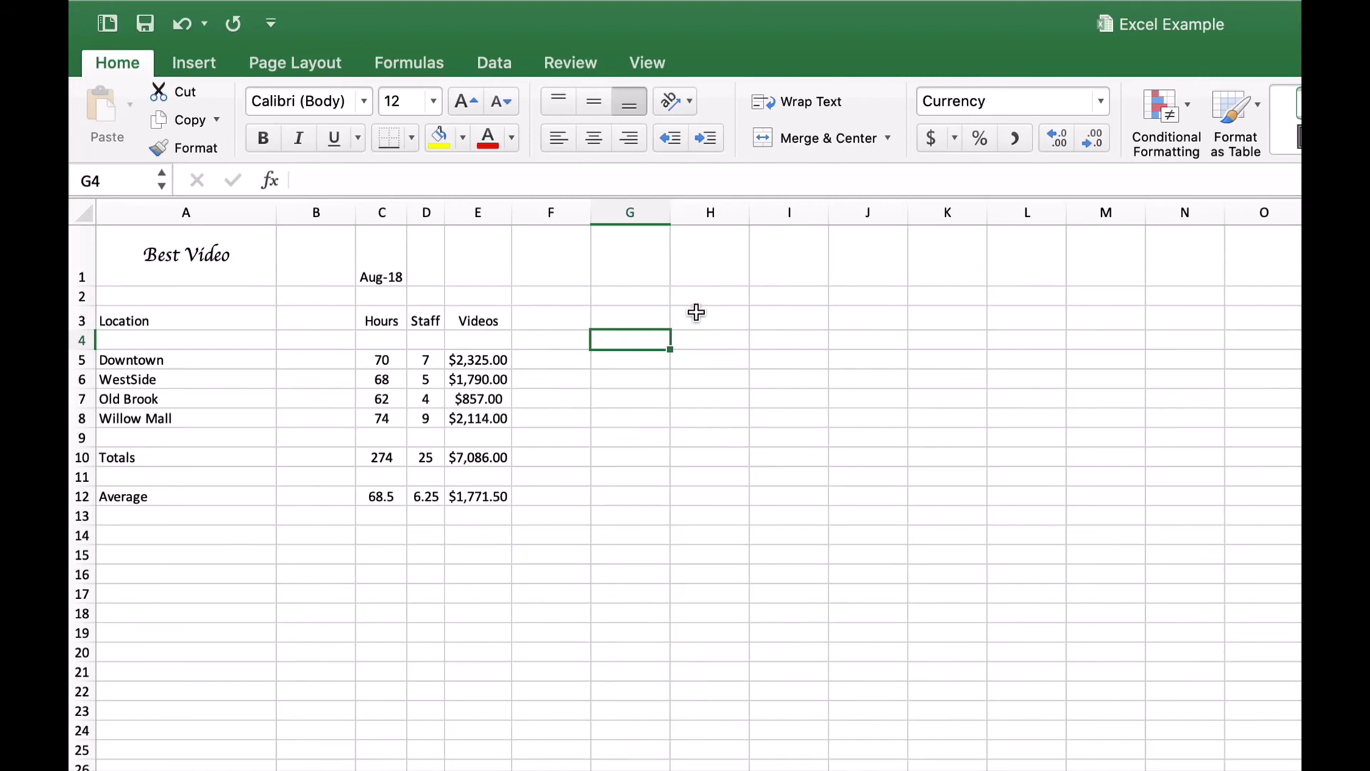
text(50)
key(Return)
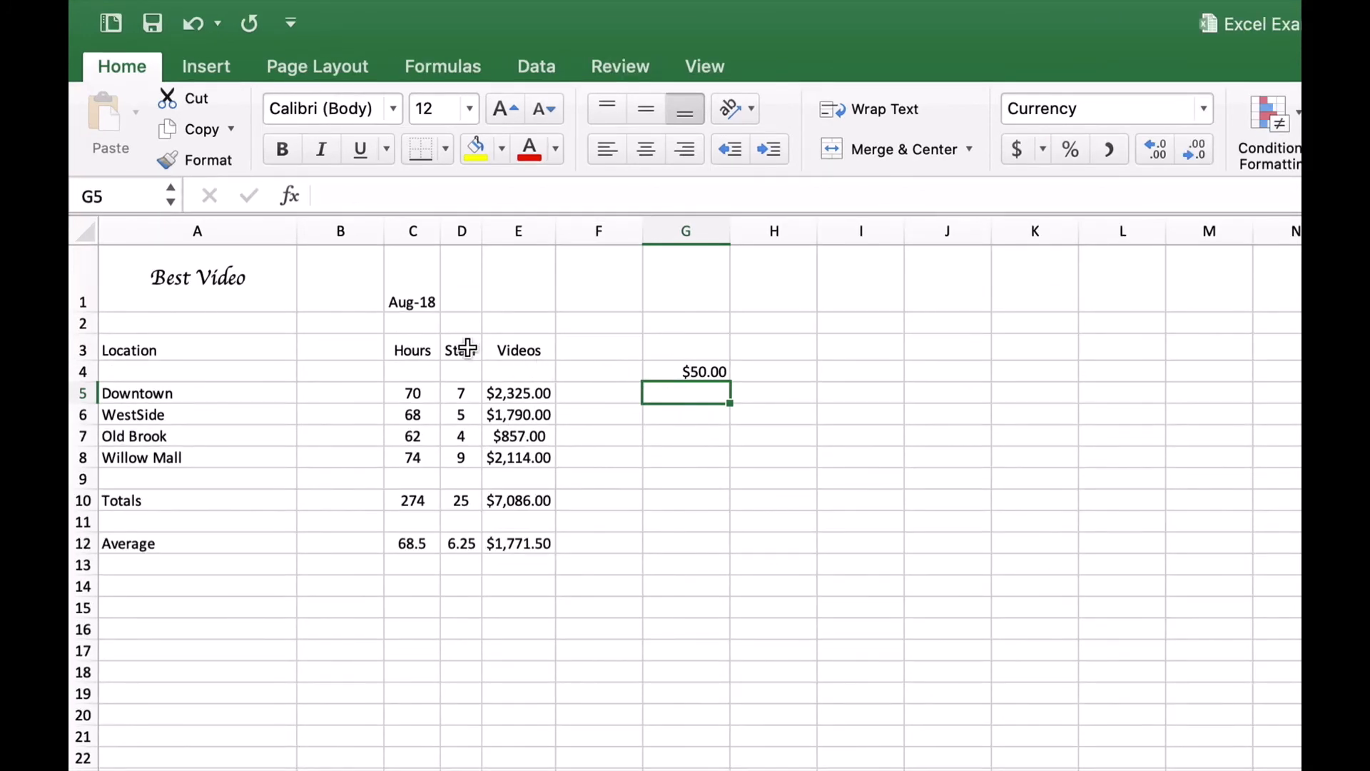
Step: Change the number format of the date cell C1 to Text
click(413, 286)
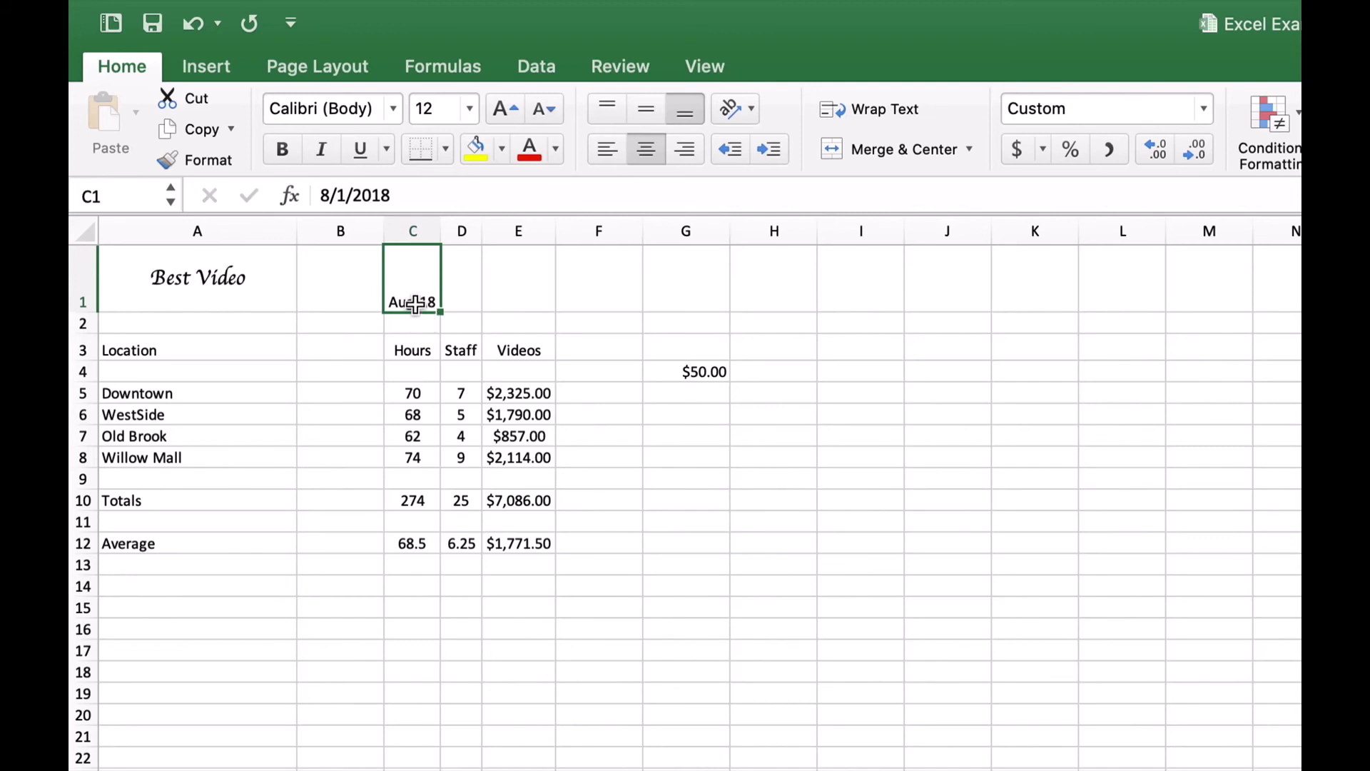
drag(440, 229, 441, 229)
click(1204, 109)
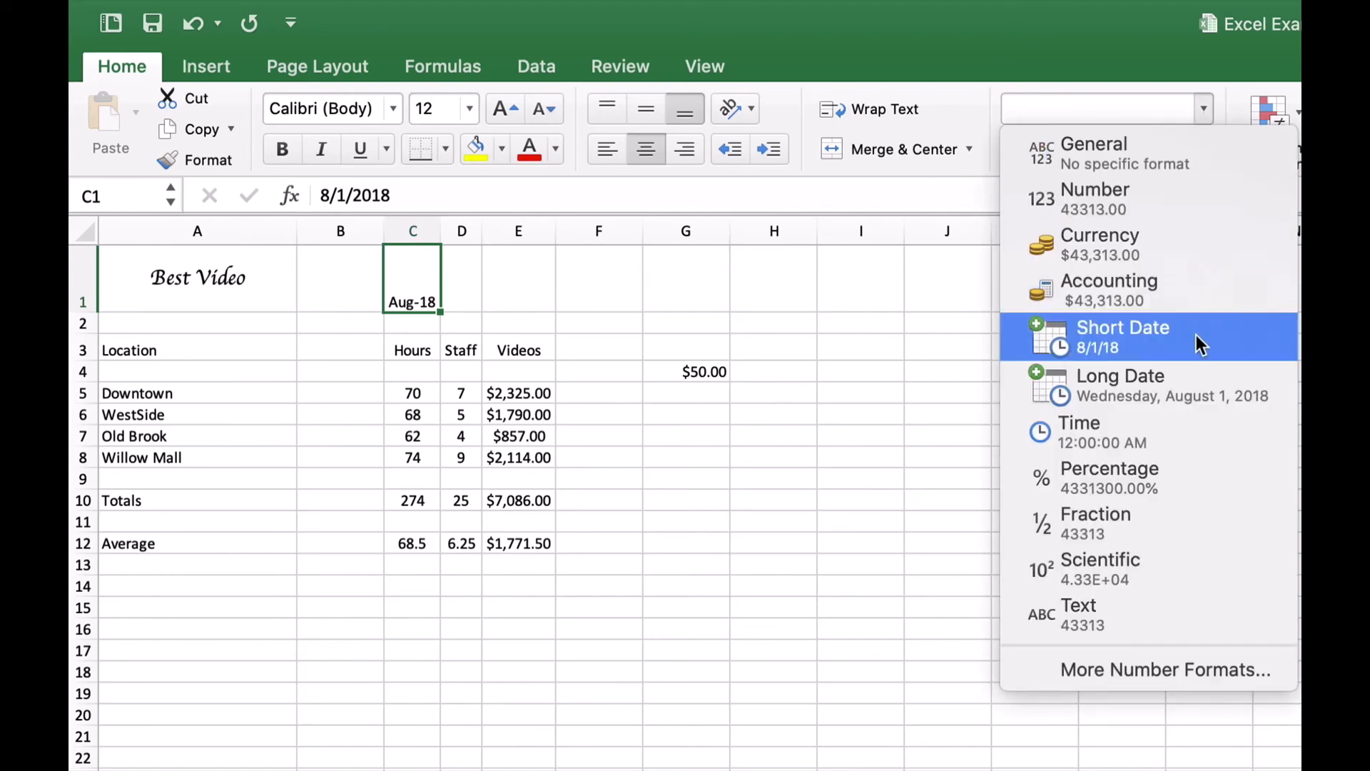
click(1111, 611)
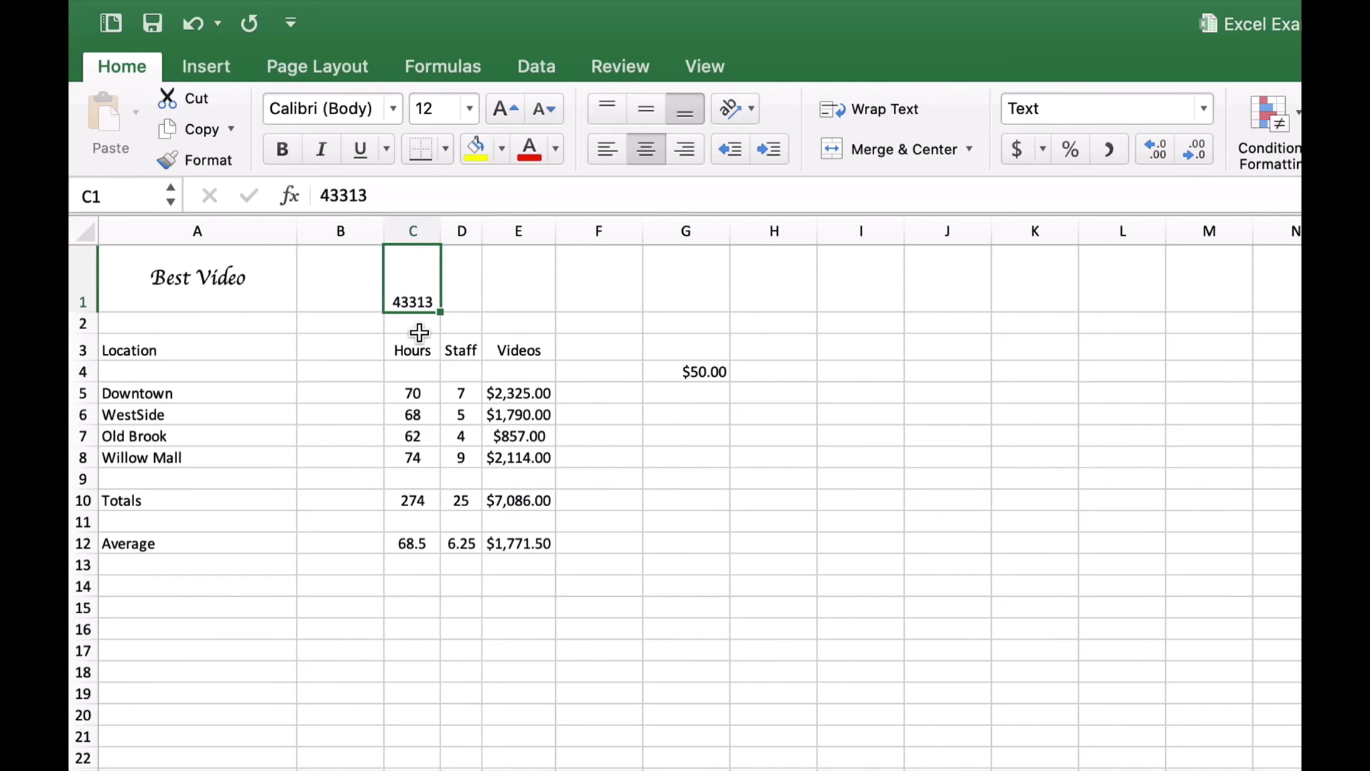
Step: Replace the contents of C1 with August 2018 and auto-fit the width of column C
text(/au)
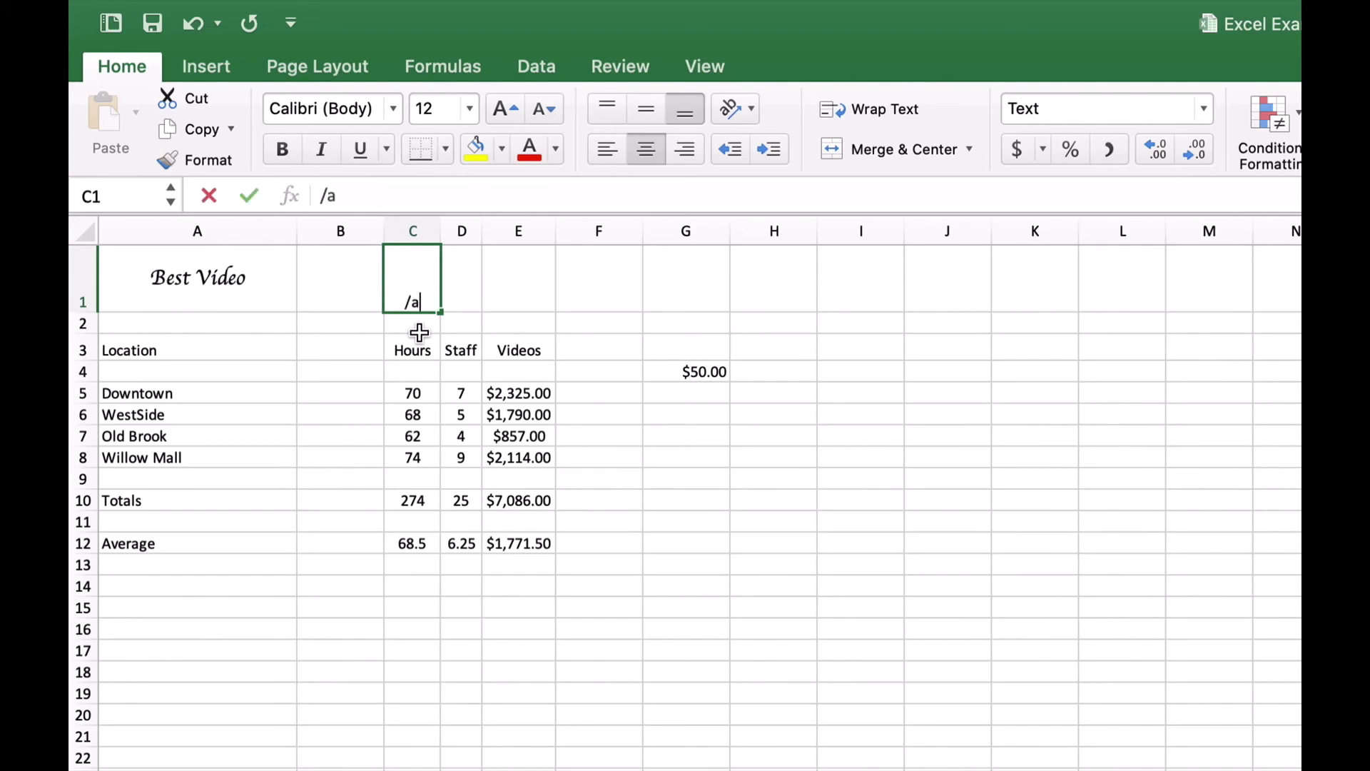
key(BackSpace)
key(BackSpace)
key(BackSpace)
text(Au)
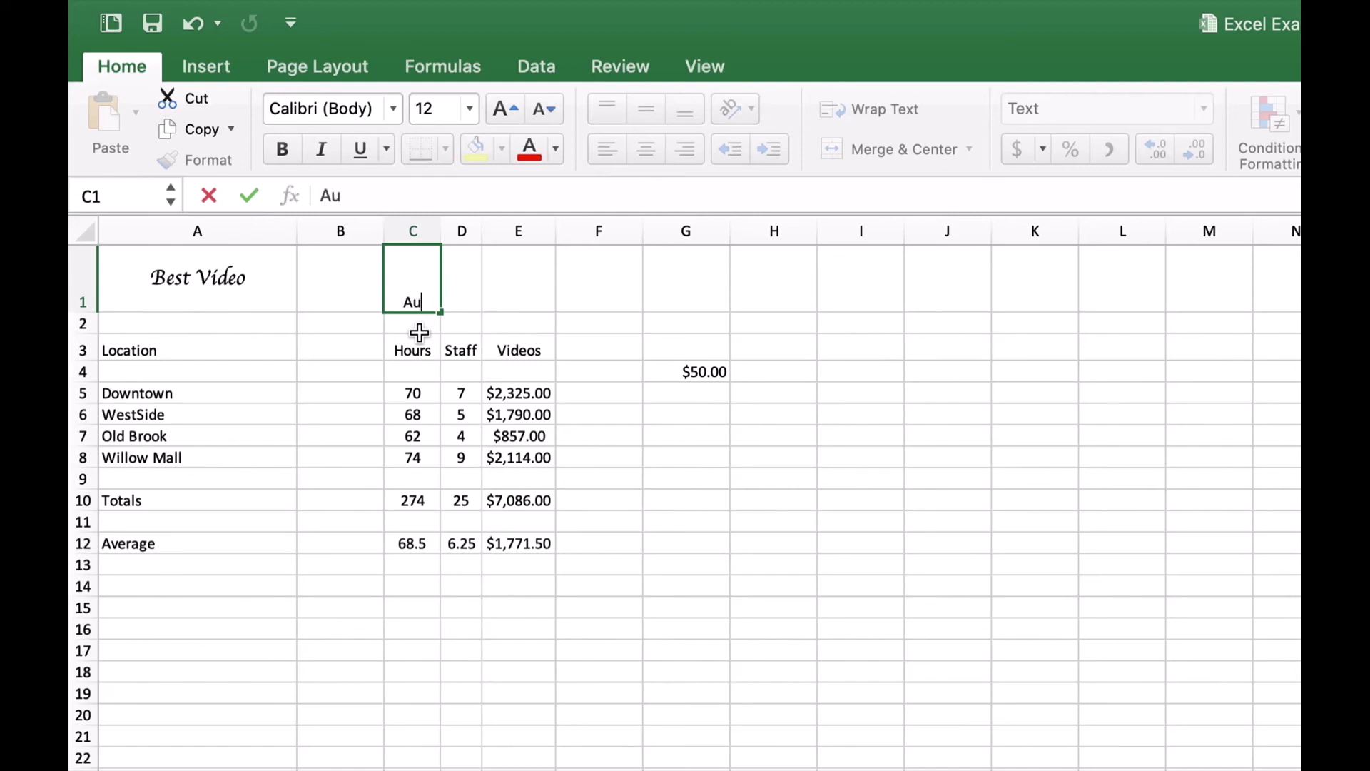
text(gust )
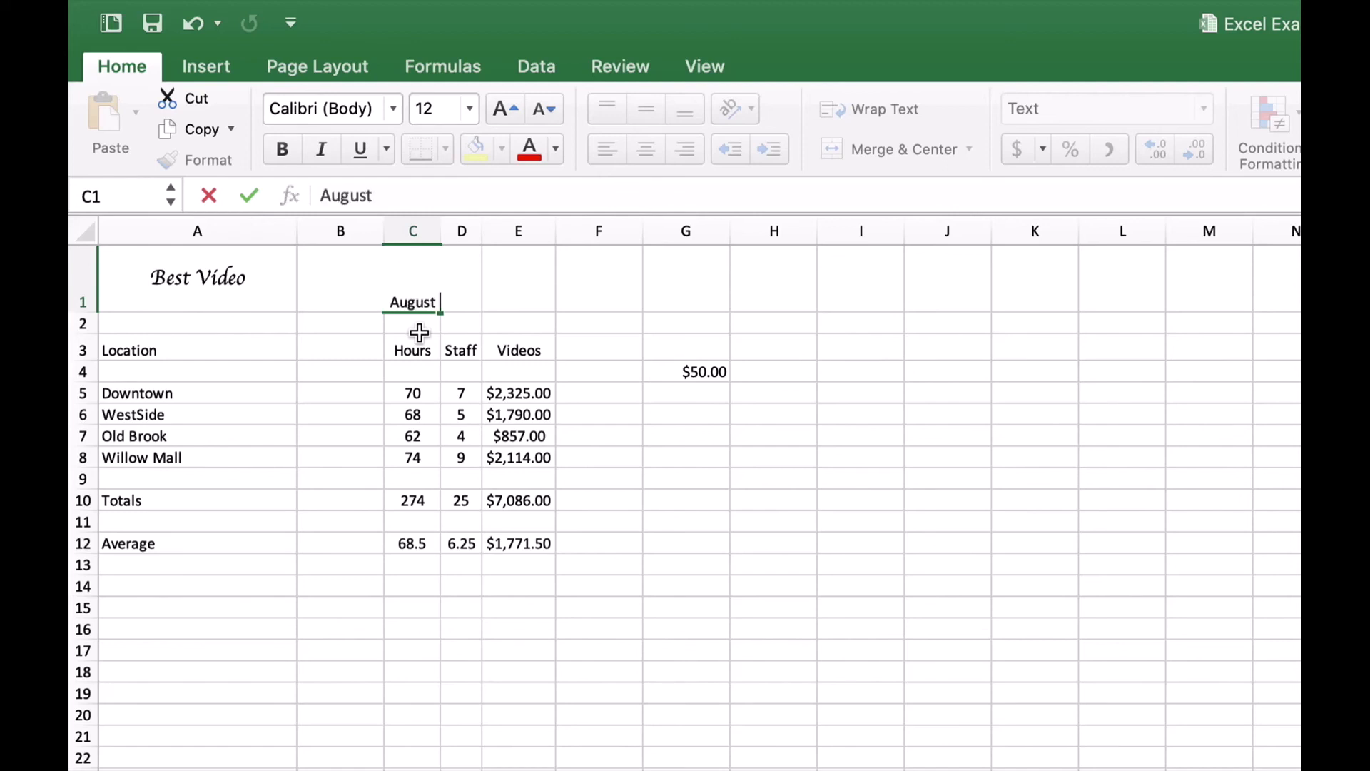
text(2018)
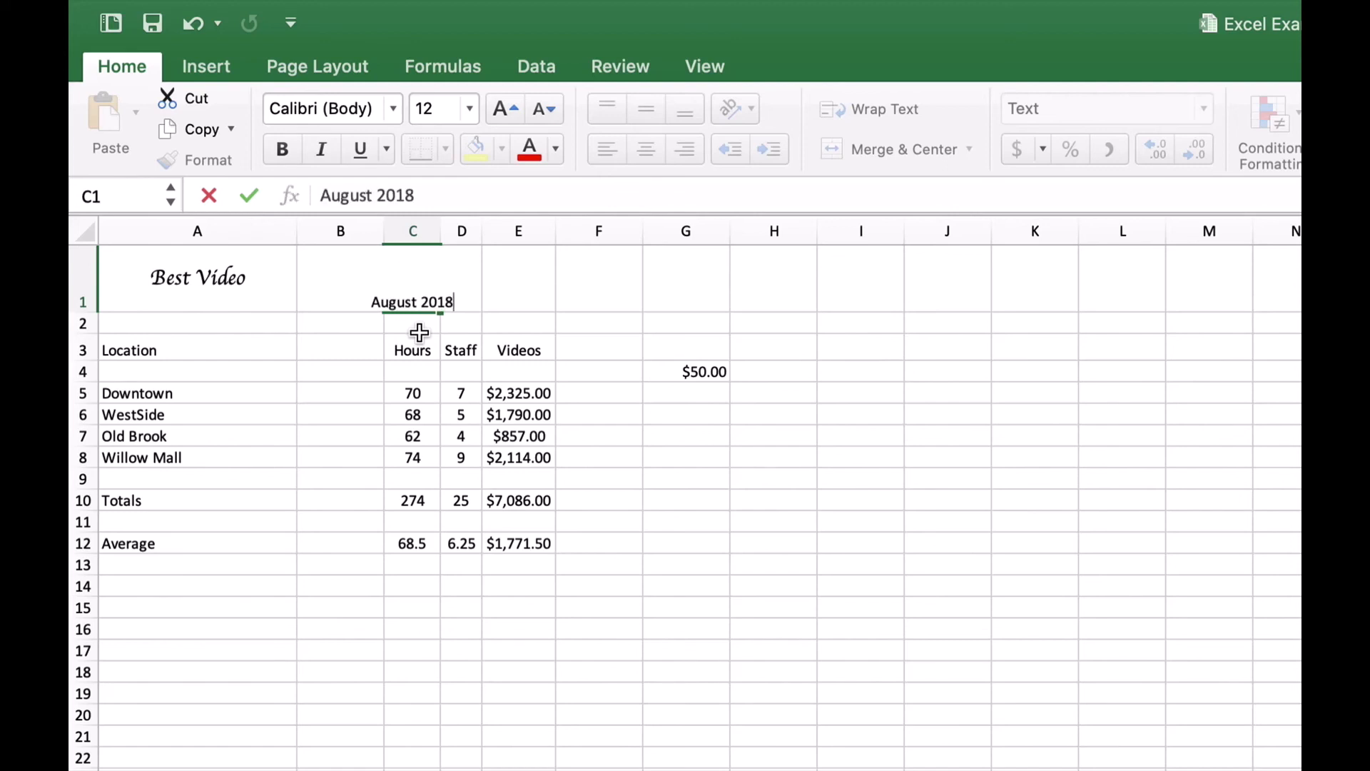
key(Return)
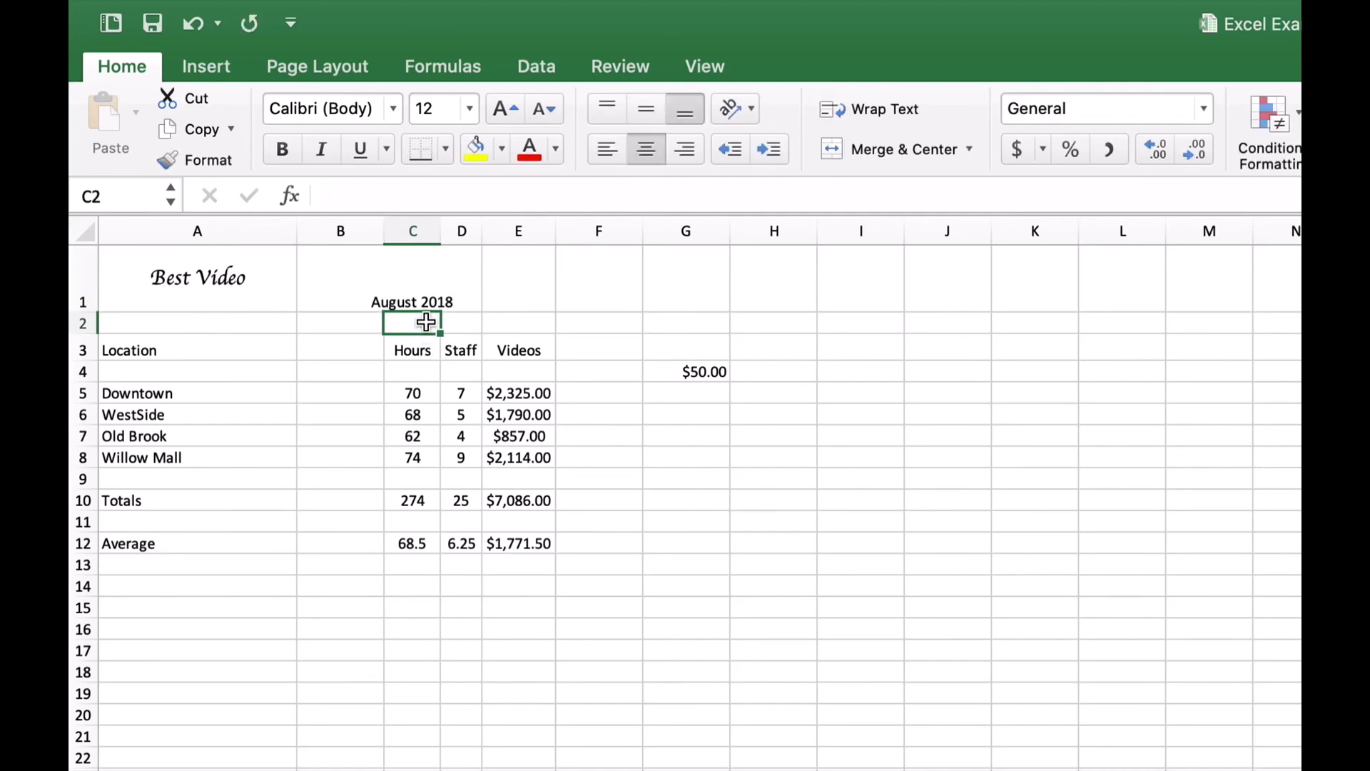
double_click(440, 238)
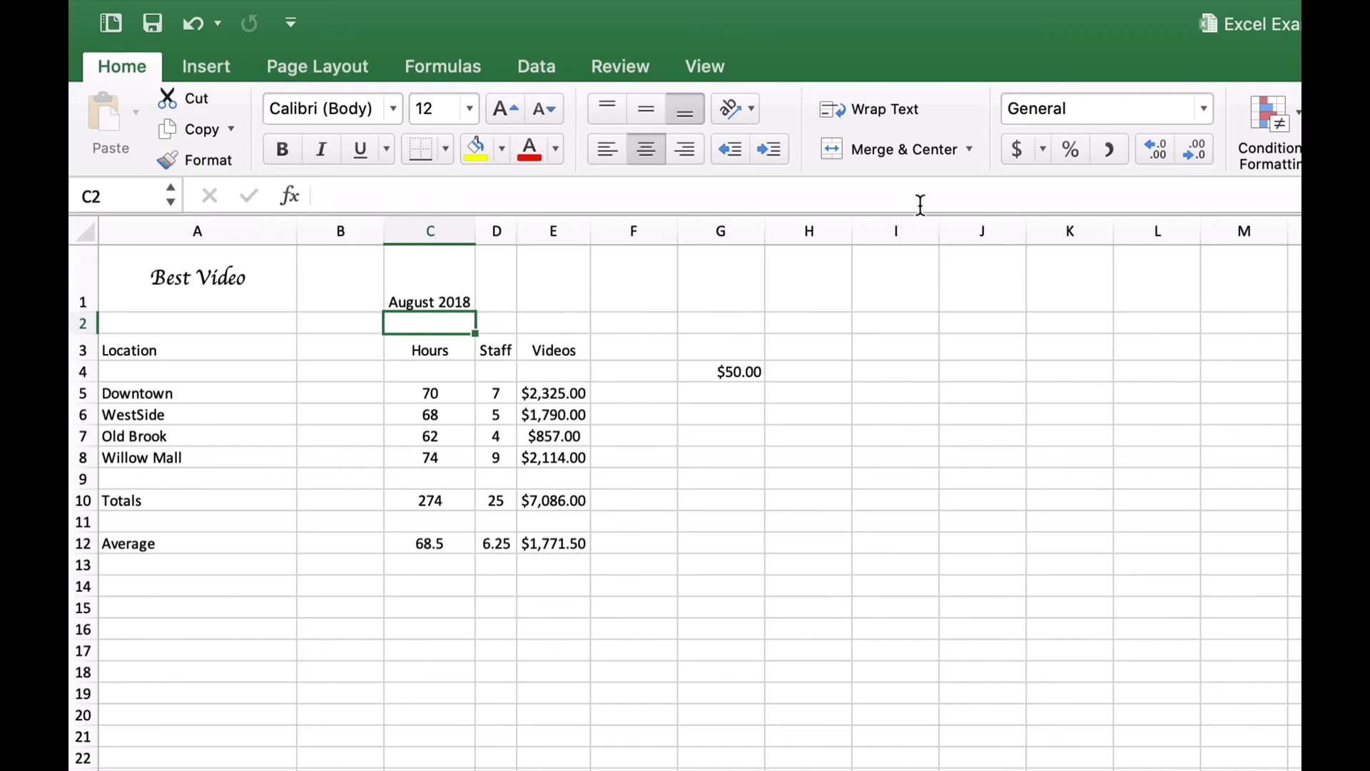
Step: Examine the date types offered for cell C1 in the Format Cells dialog and leave it without applying any
click(454, 290)
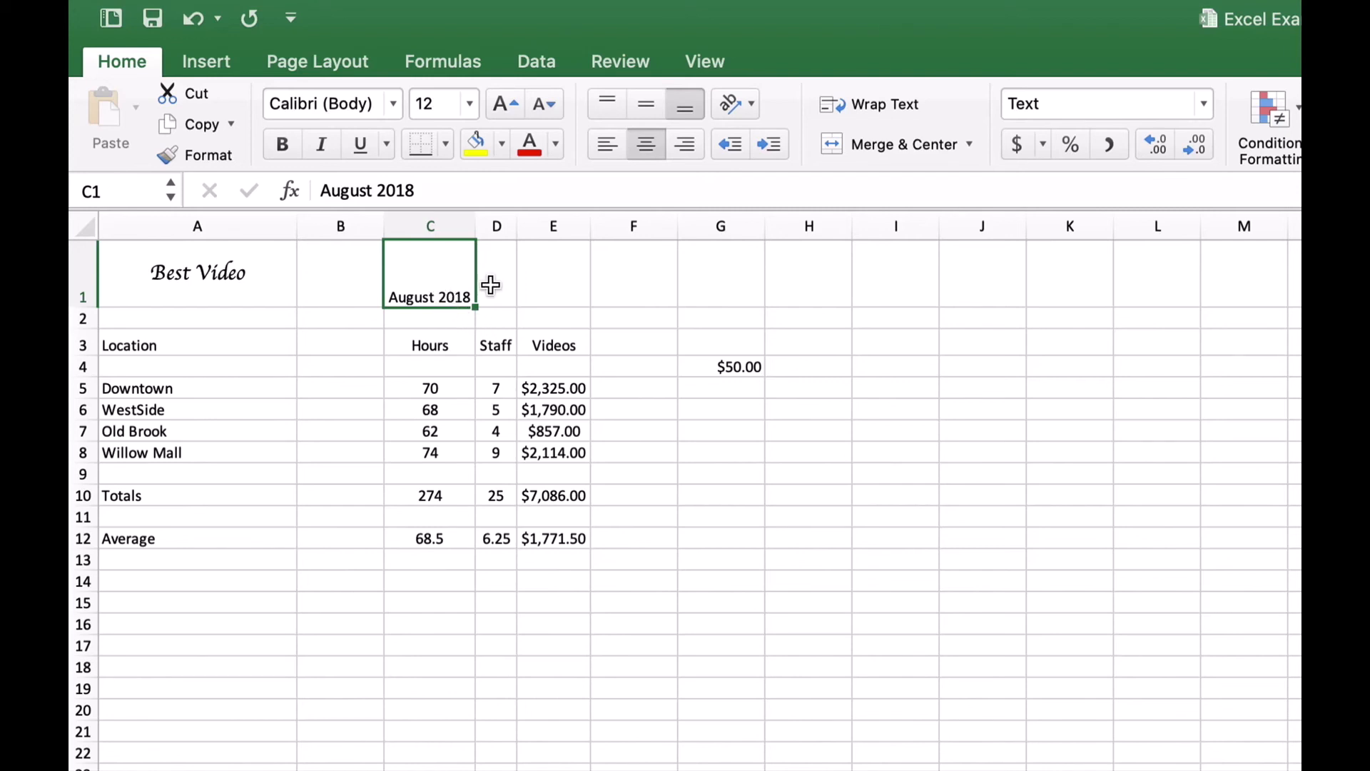
click(1206, 103)
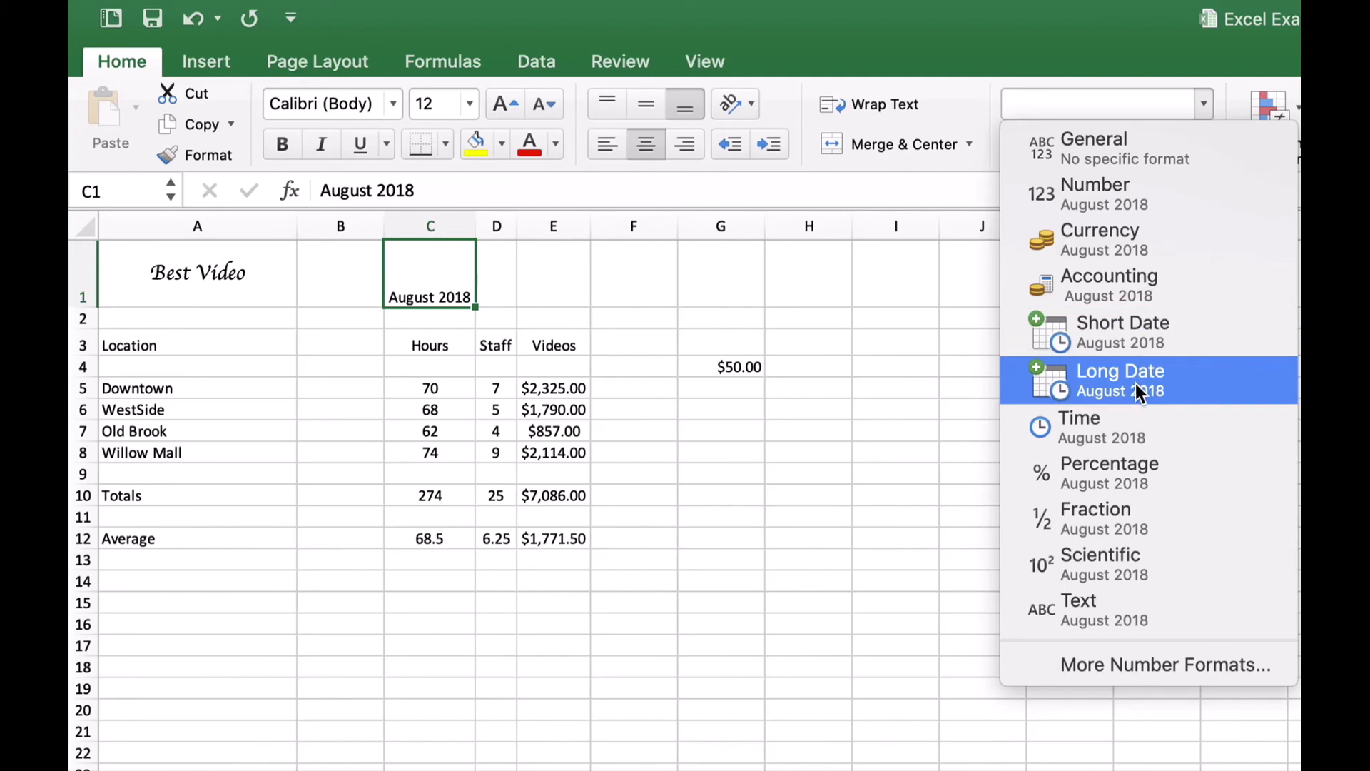
click(1104, 664)
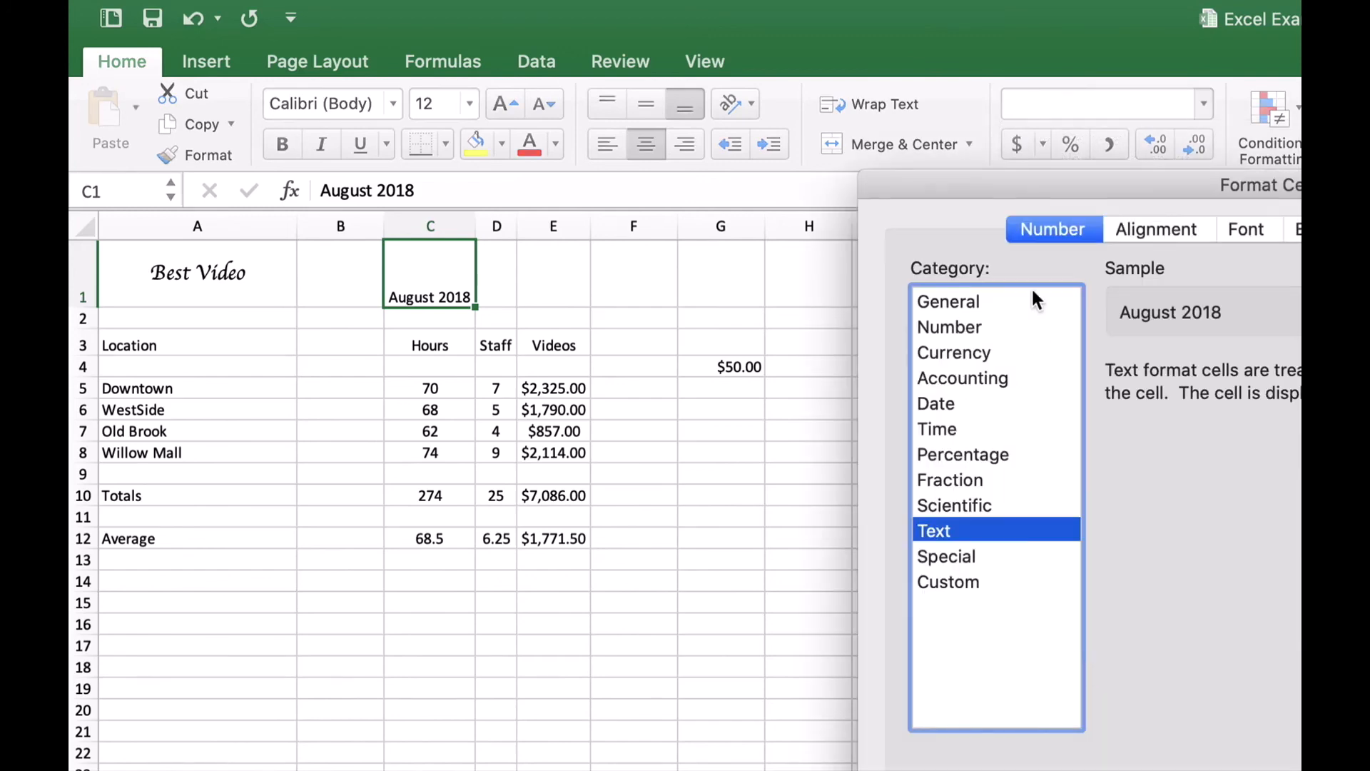
drag(1055, 176, 563, 23)
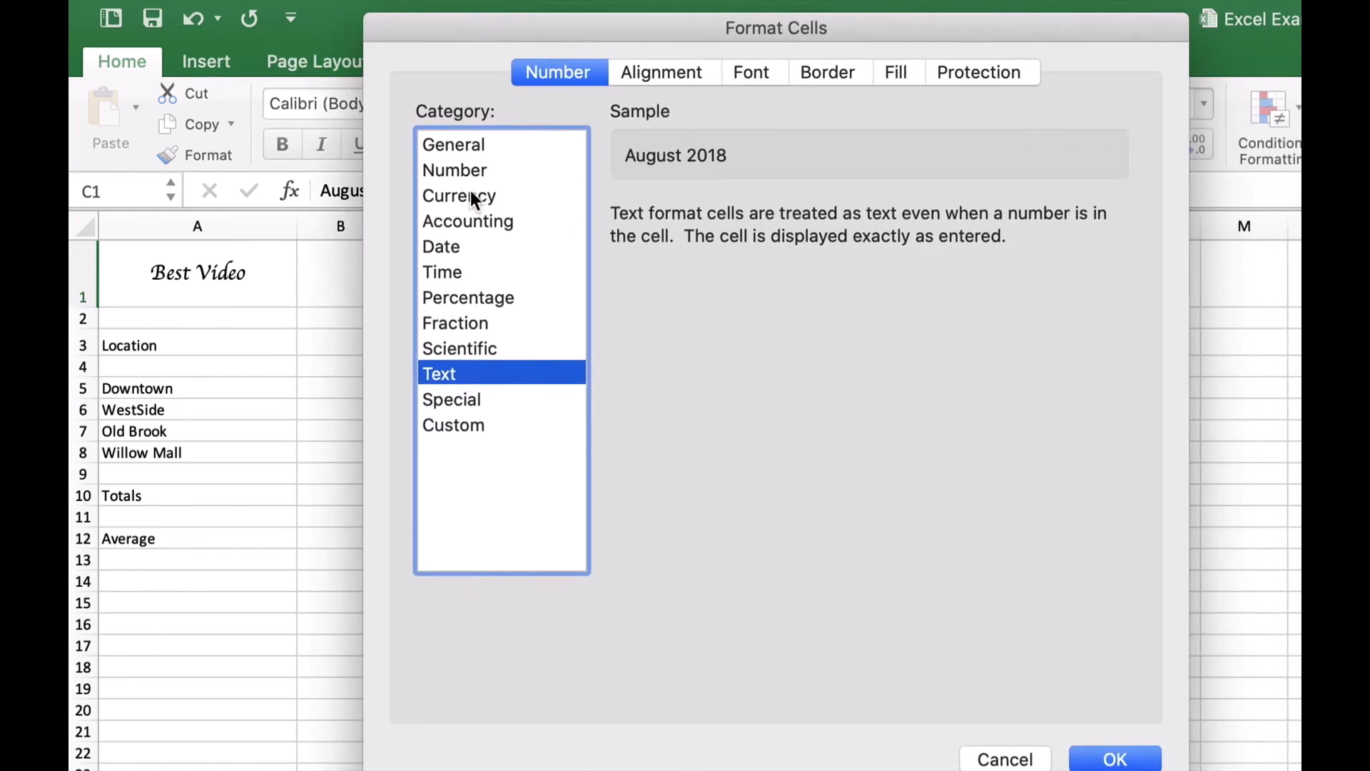
click(451, 247)
scroll(775, 284, down, 5)
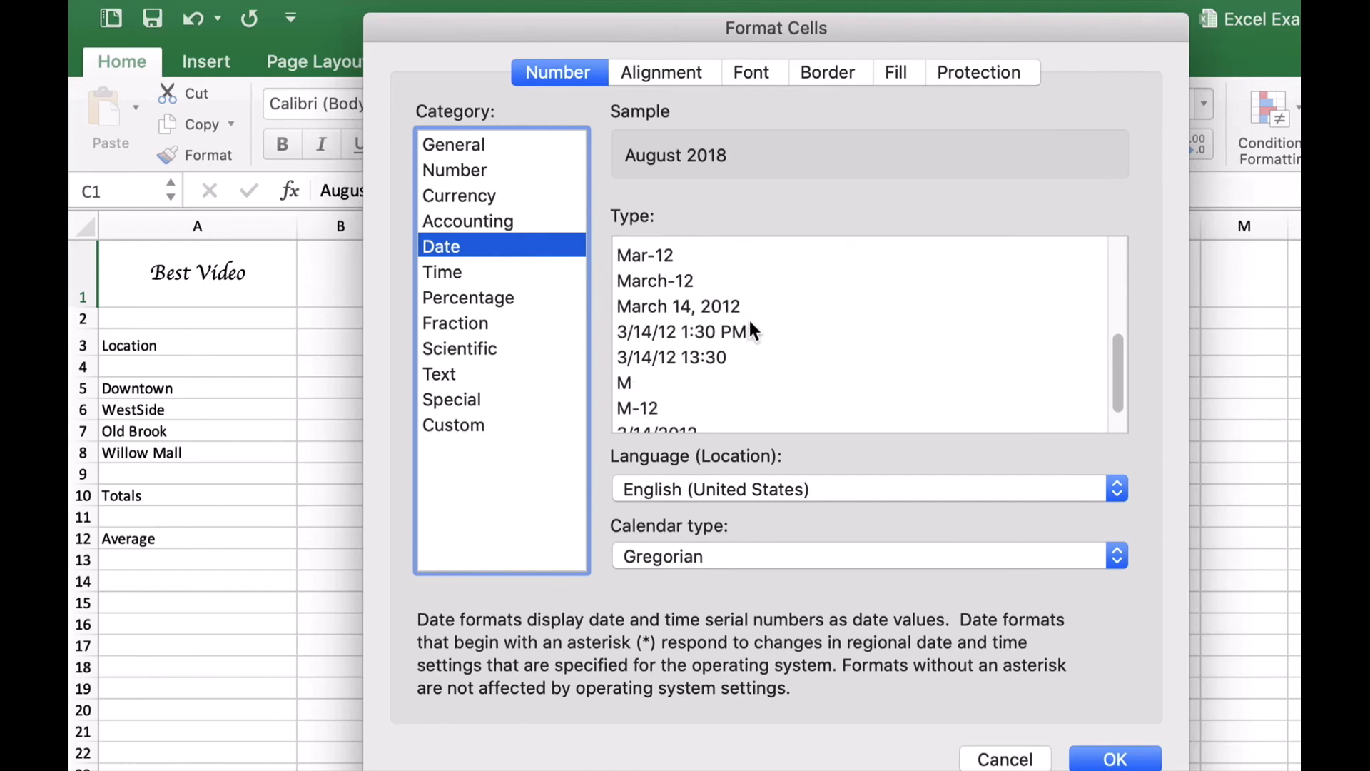
scroll(750, 323, up, 4)
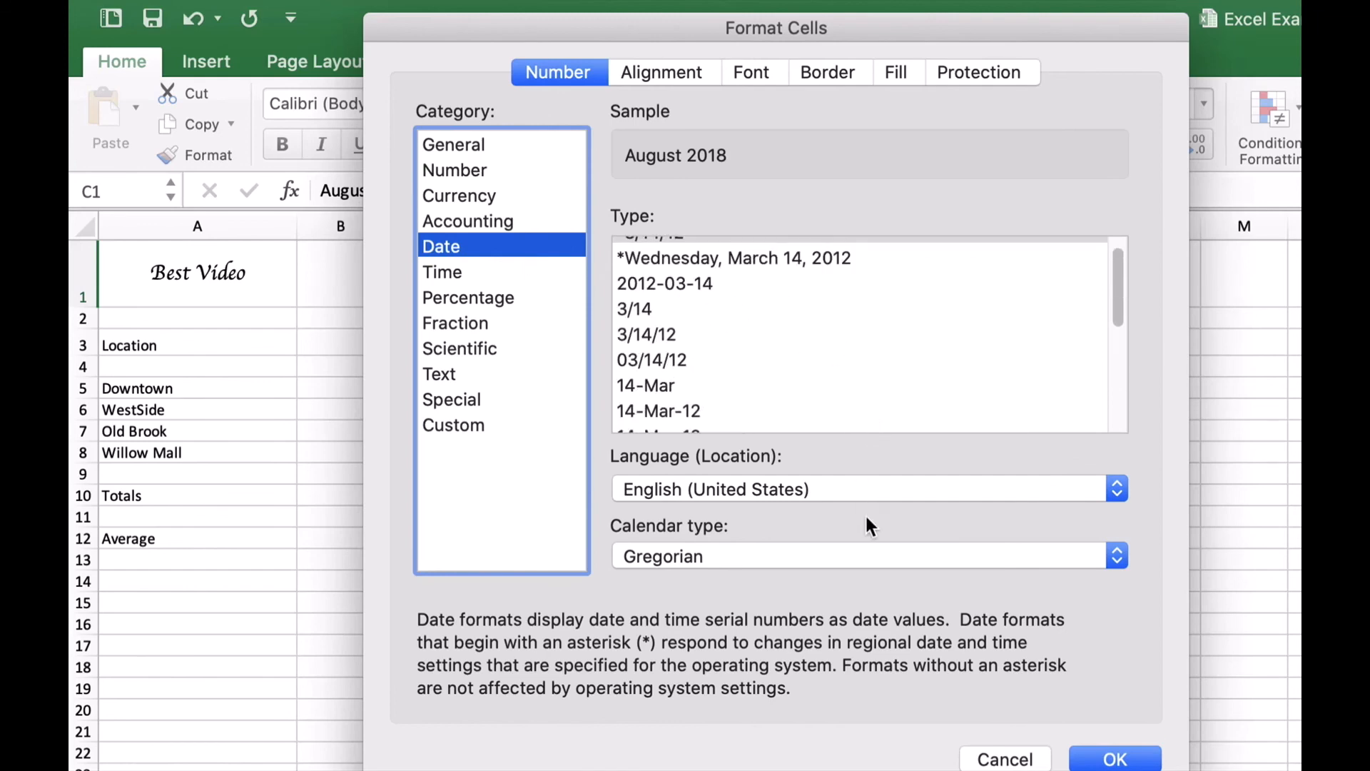
click(1005, 754)
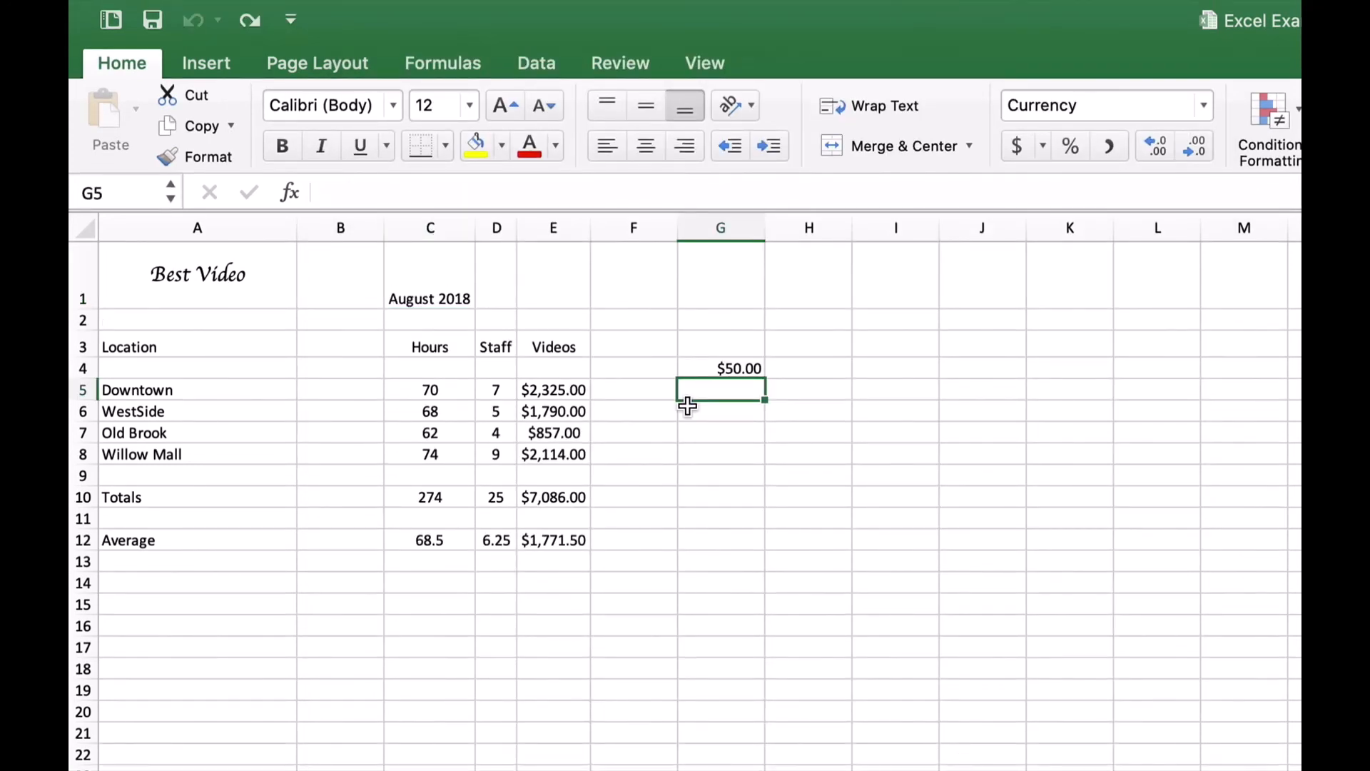
Step: Clear the test value from cell G4
click(700, 364)
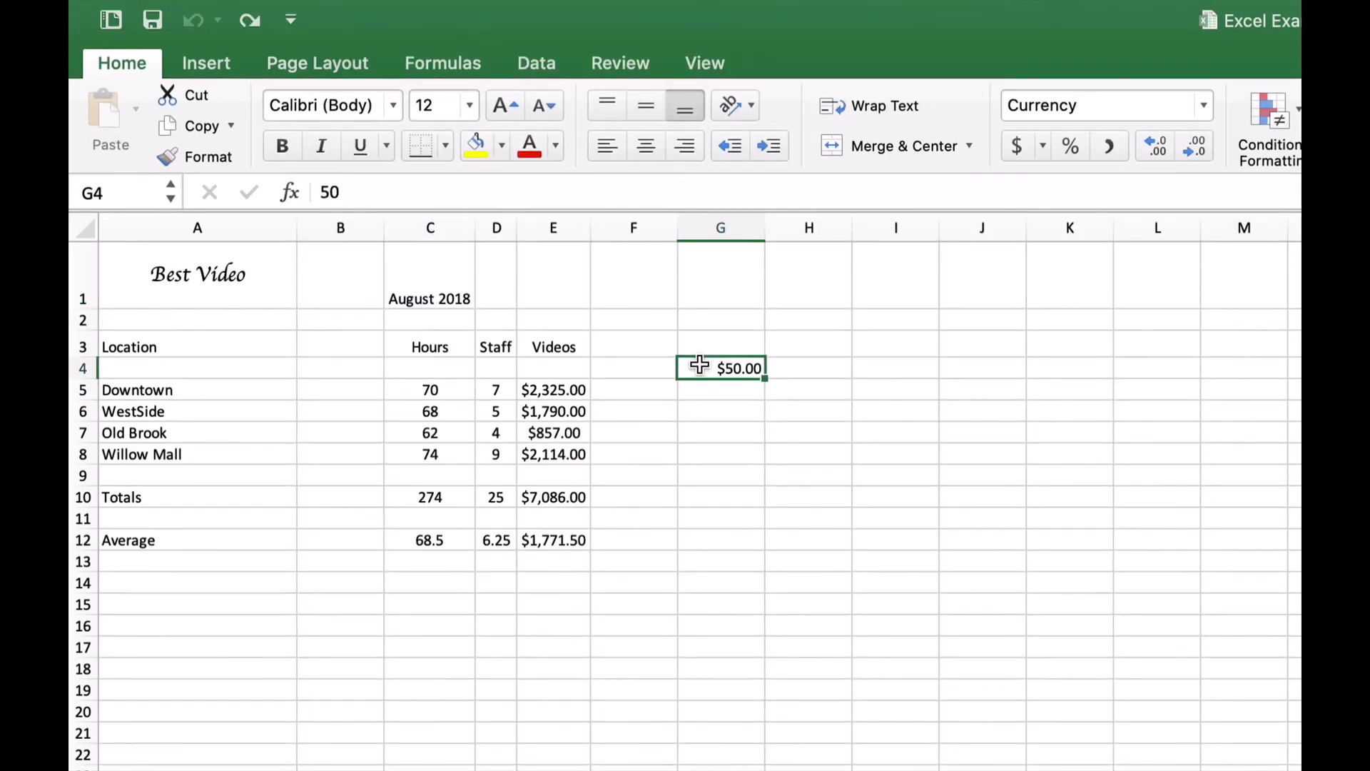
key(Delete)
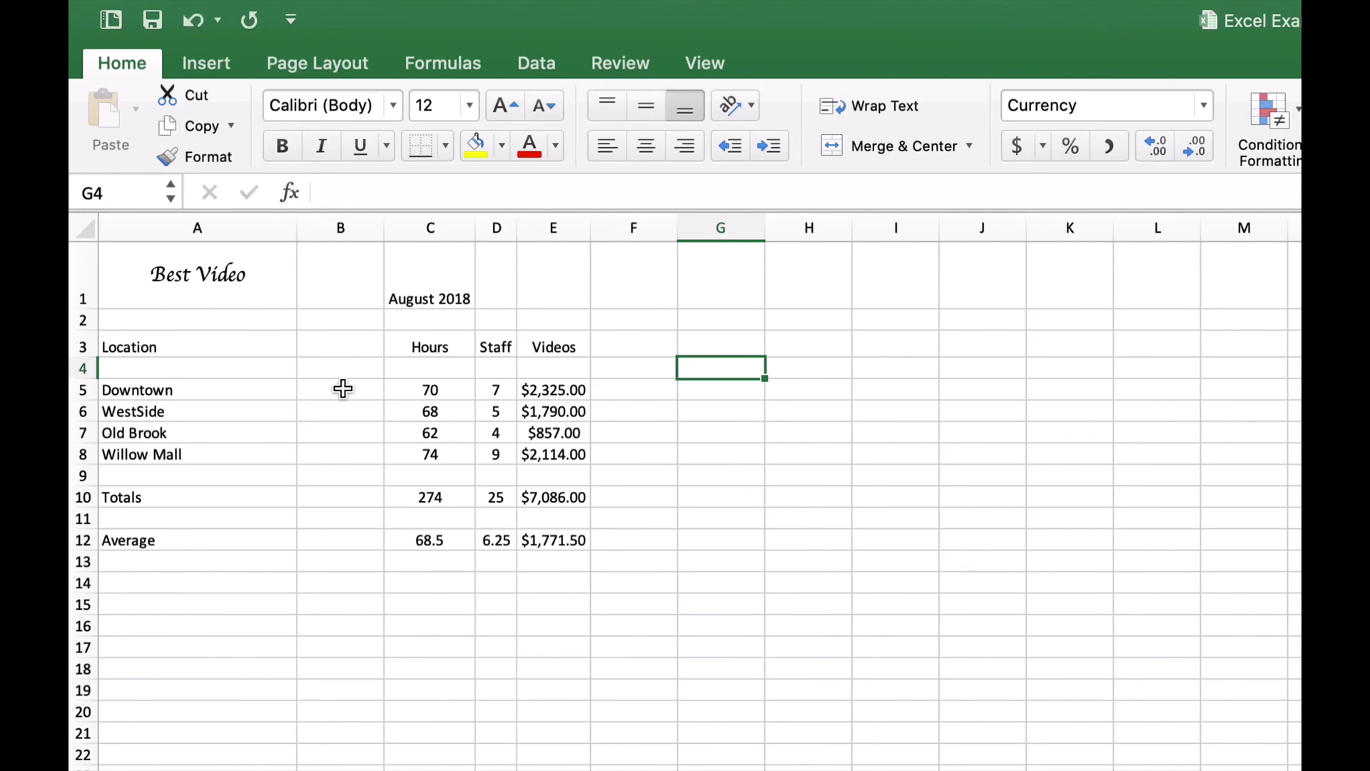
Step: Insert a 2-D clustered column chart from A3:E10 and place it directly beside the data table
drag(267, 350, 540, 494)
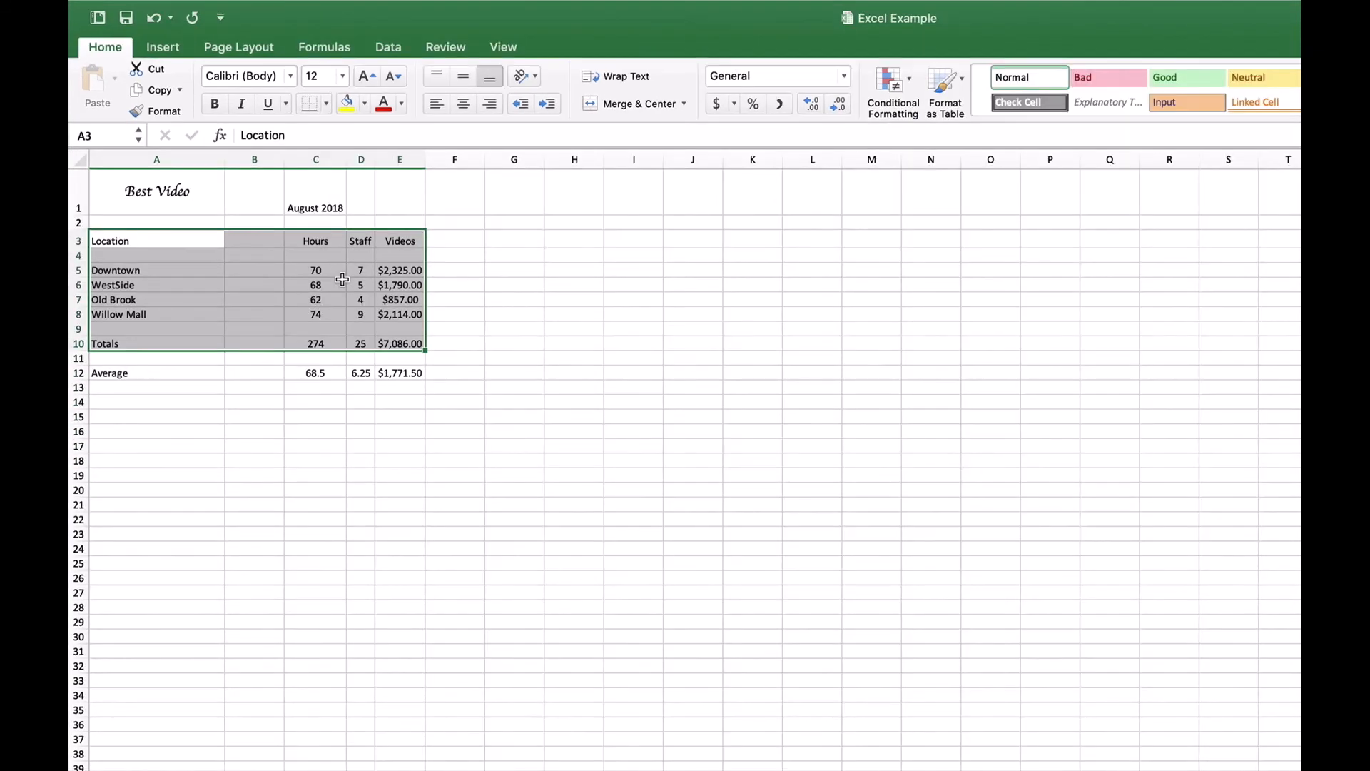
click(172, 48)
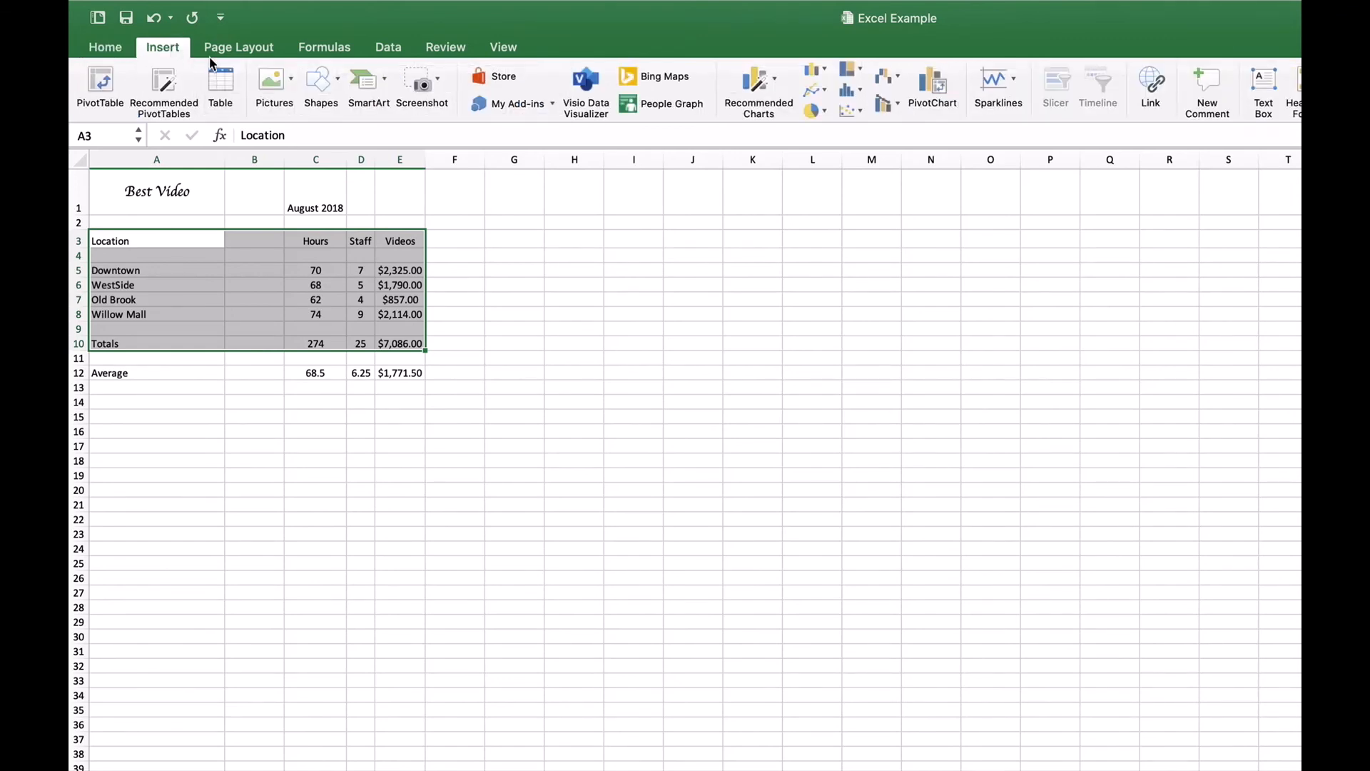
click(825, 71)
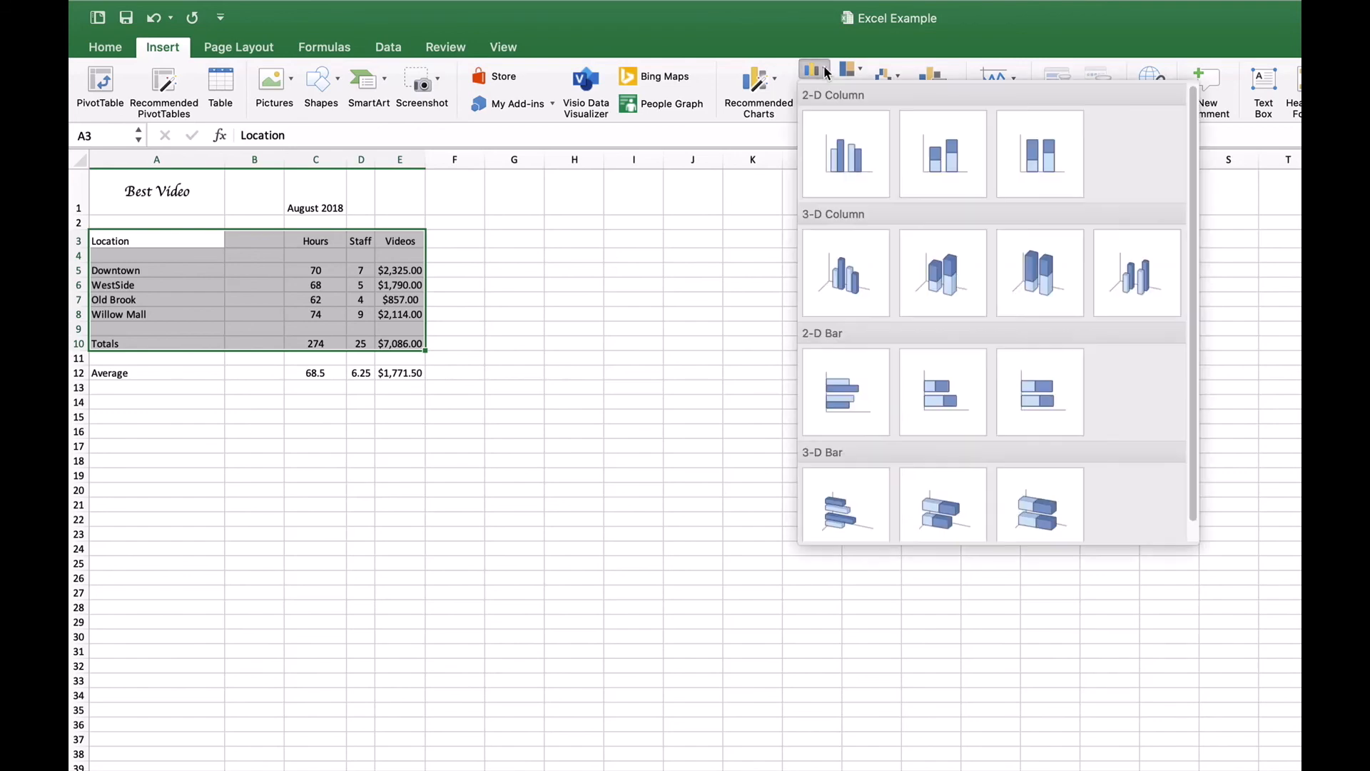
click(840, 167)
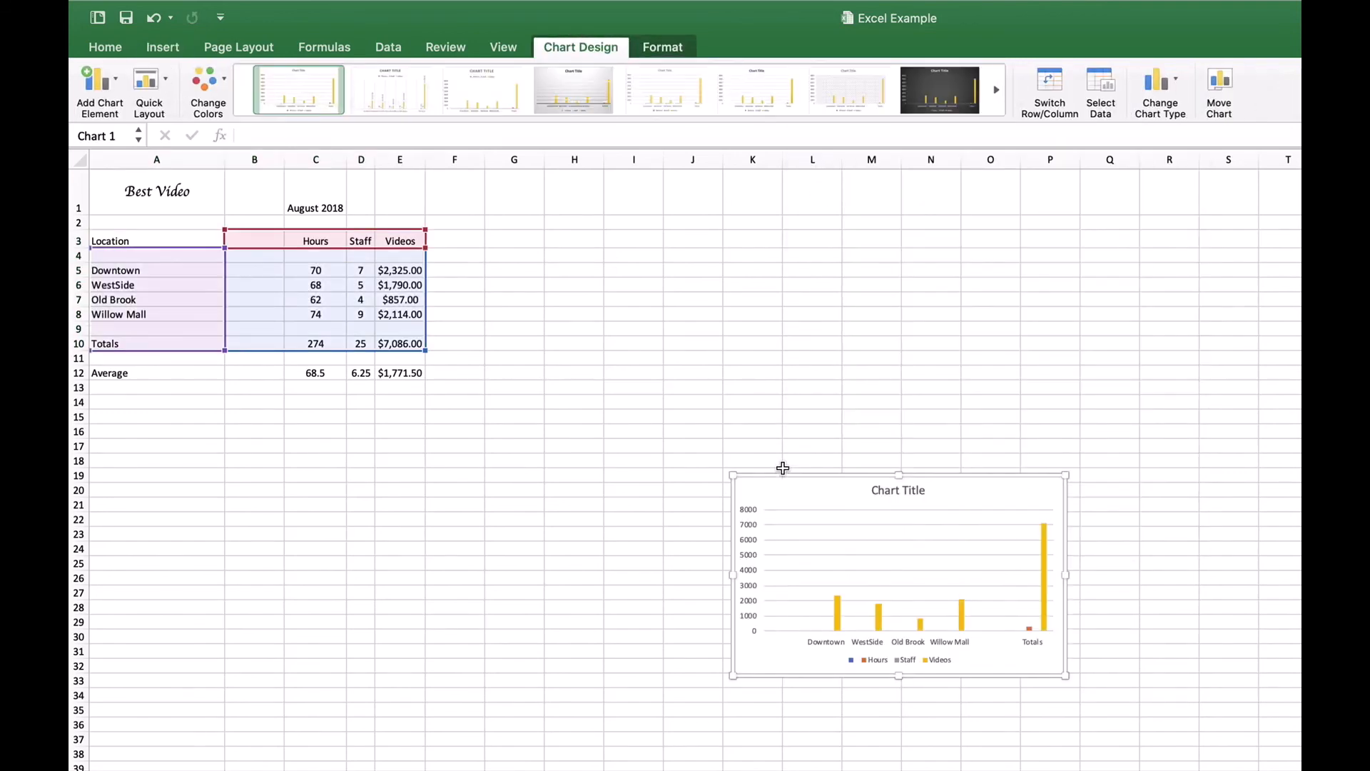
drag(798, 488, 499, 240)
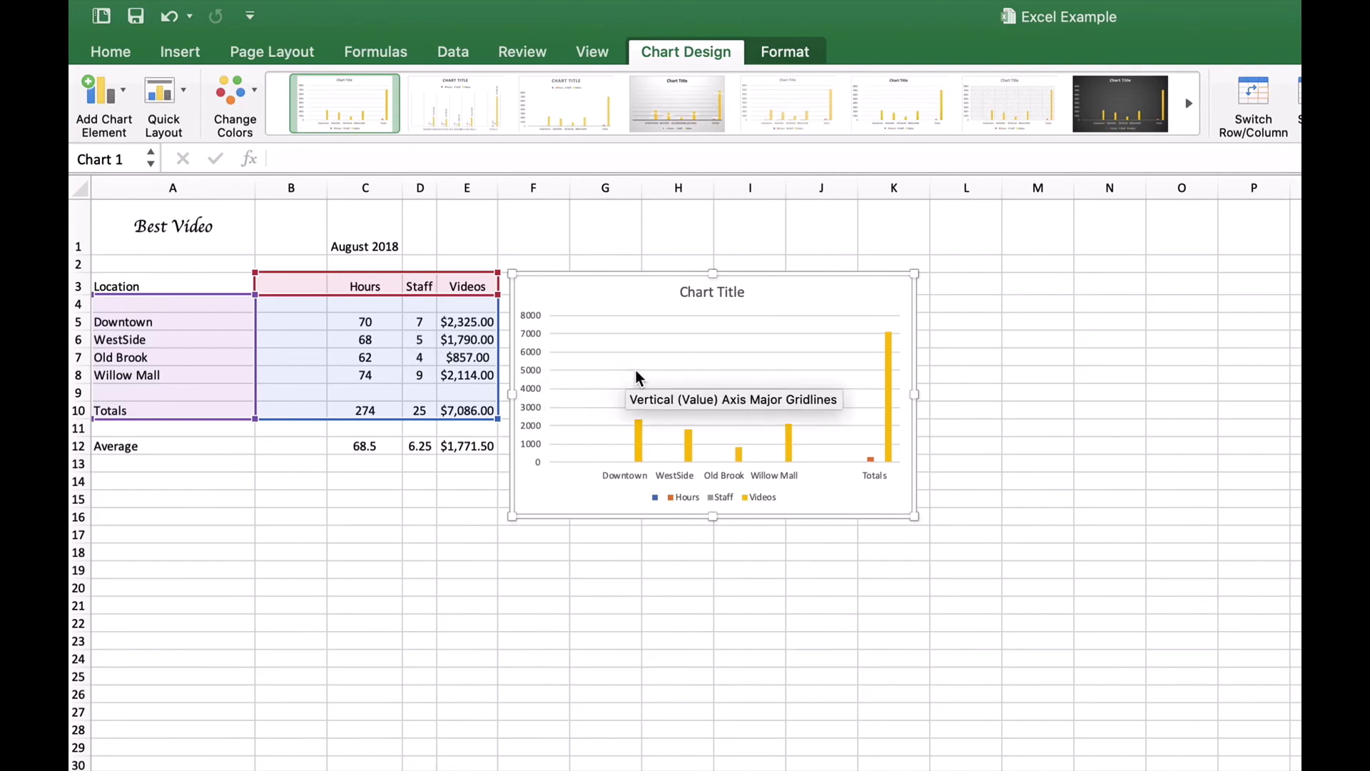
Step: Set the Old Brook staff value in D7 to 4000 and check the matching column in the chart
mouse_move(640, 443)
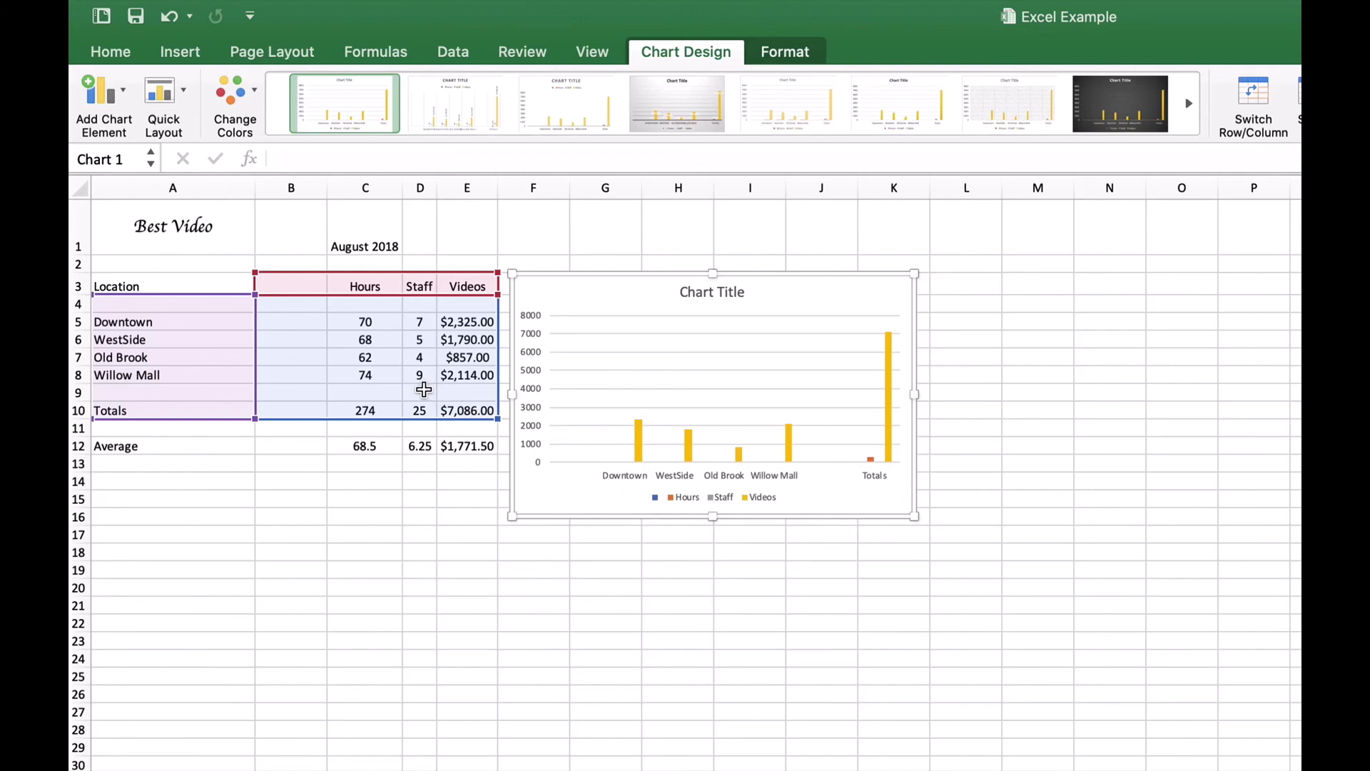
click(421, 357)
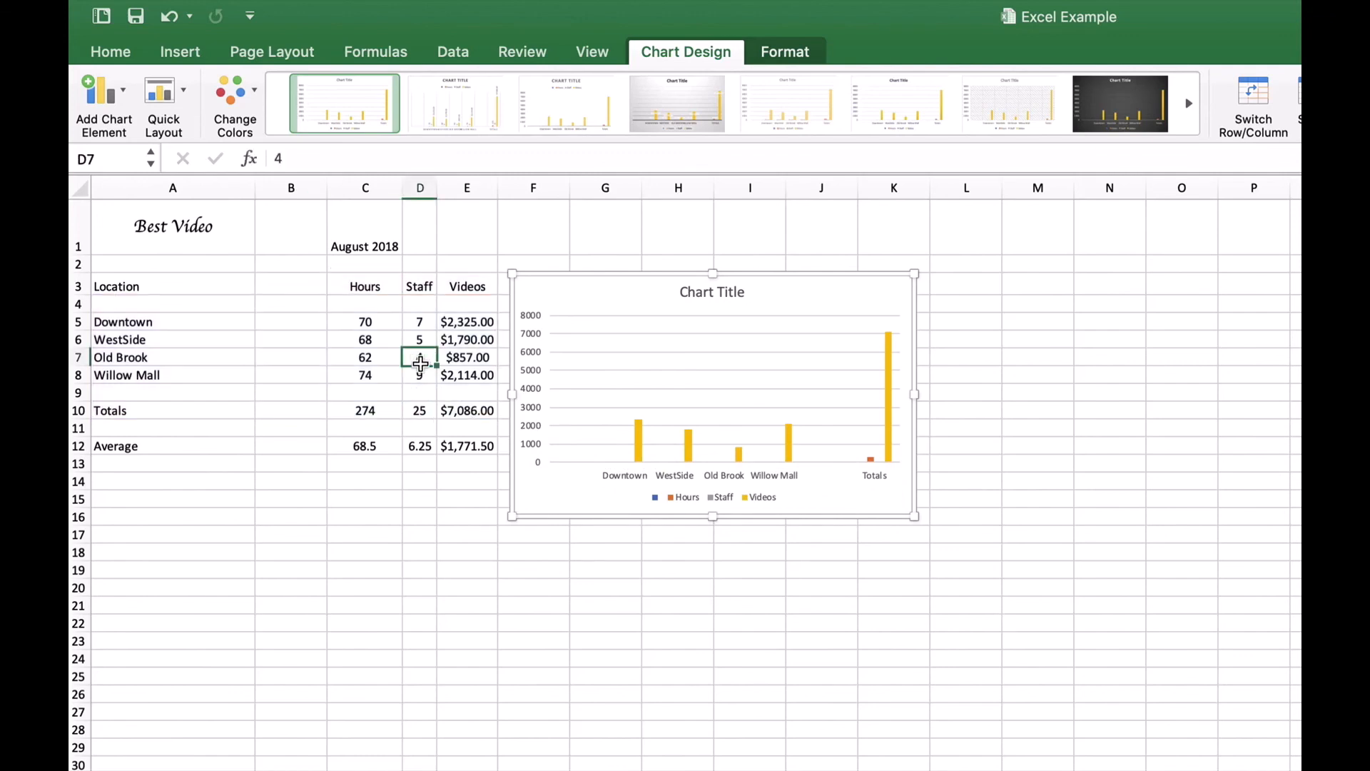
text(4000)
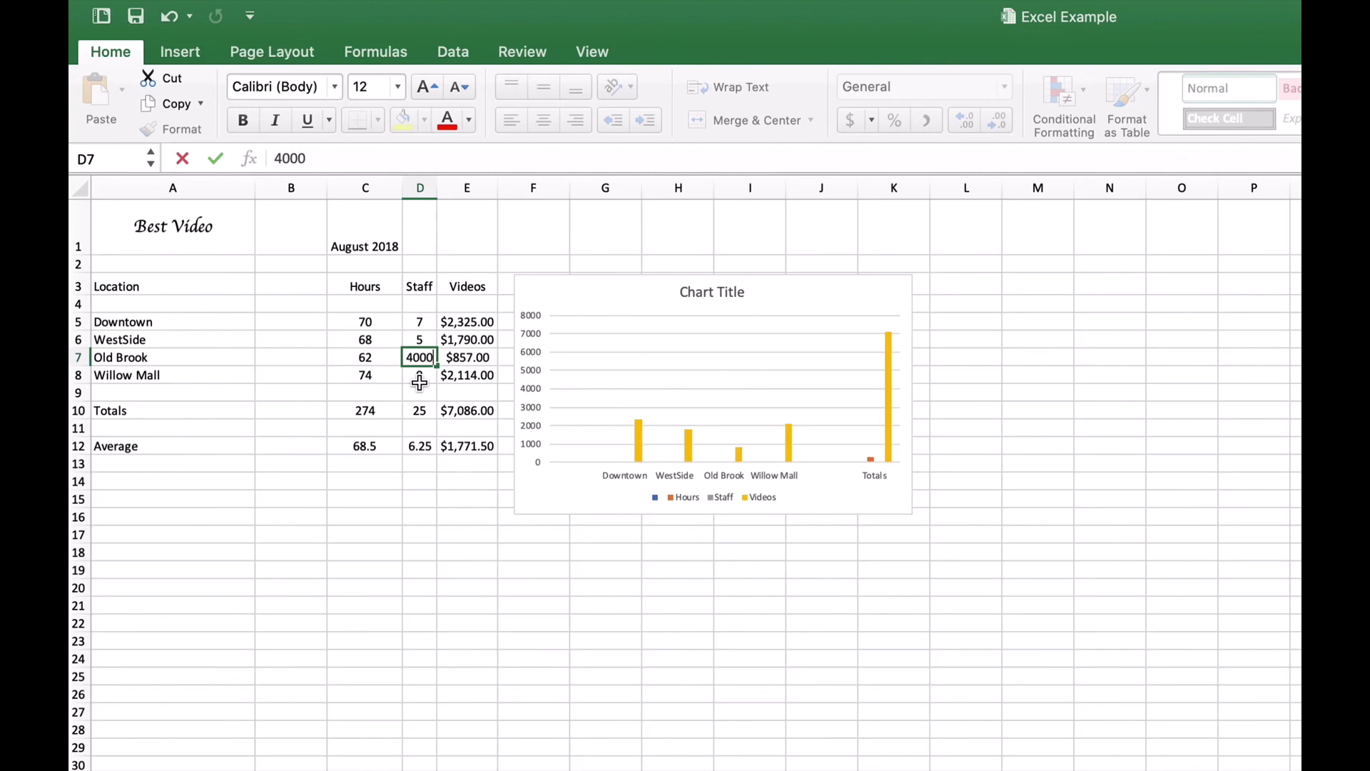
key(Return)
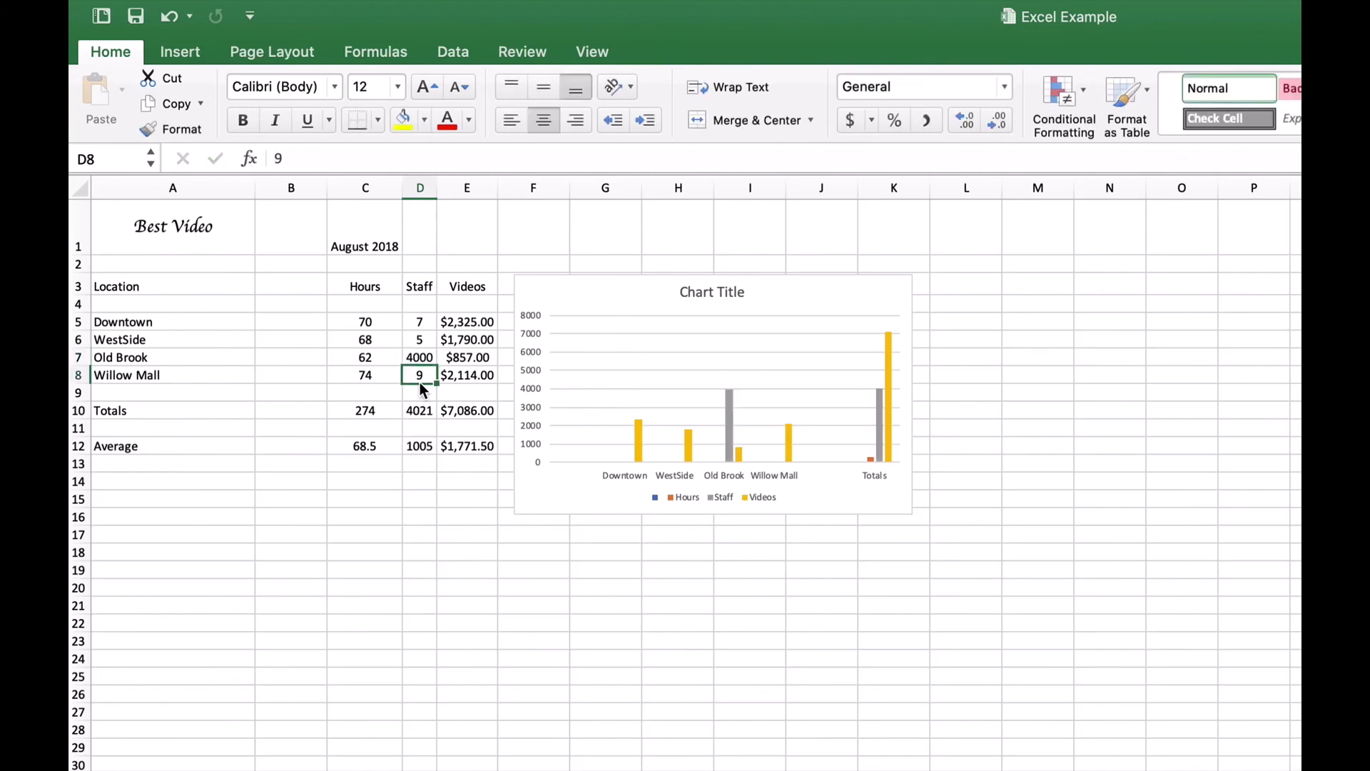
mouse_move(730, 449)
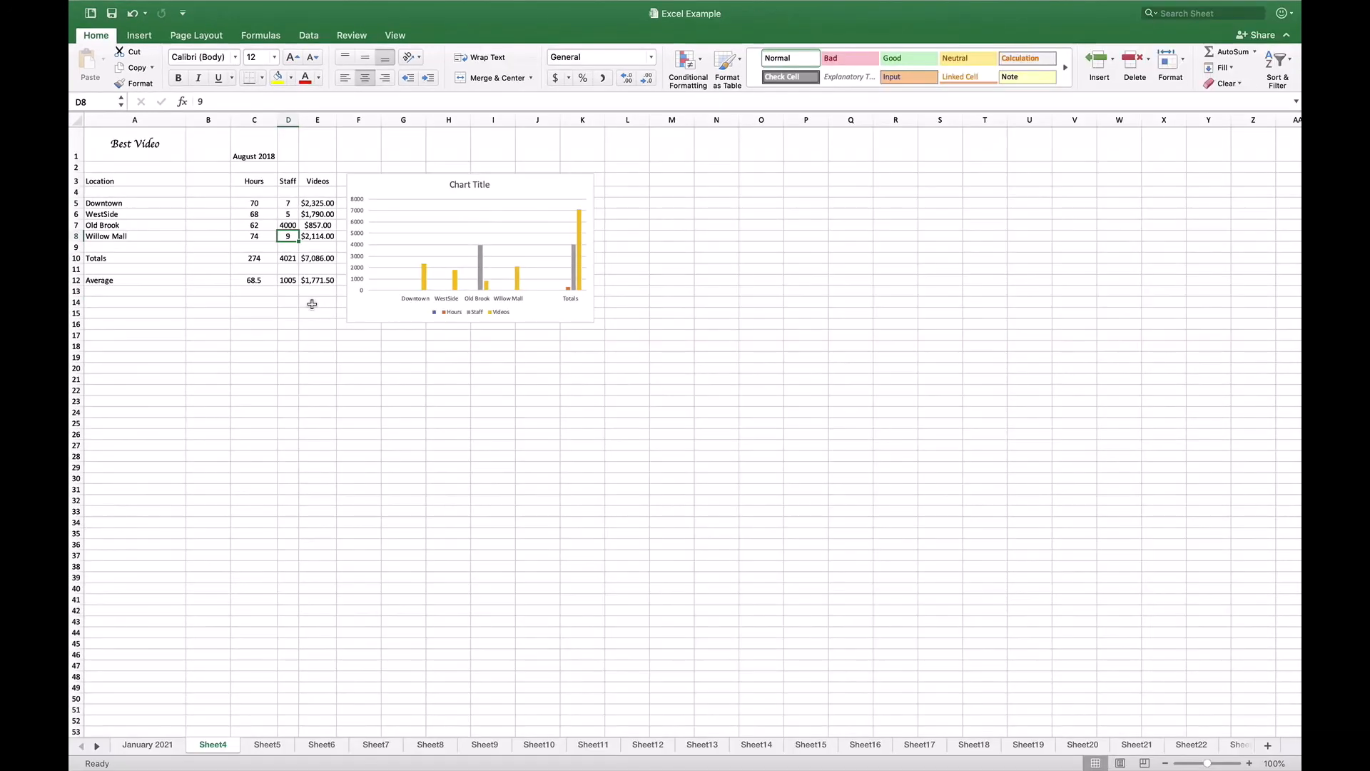
Step: Move the column chart from Sheet4 onto its own new sheet
right_click(396, 184)
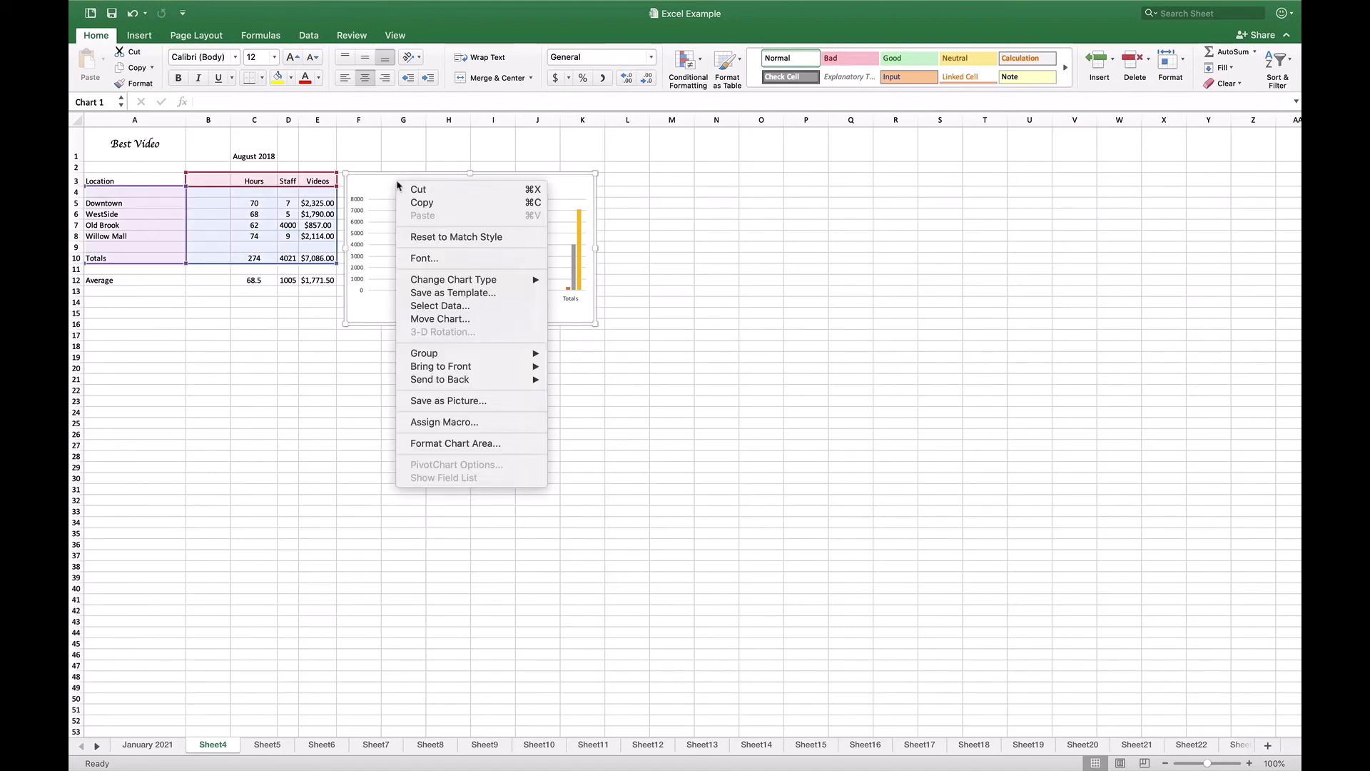
click(462, 324)
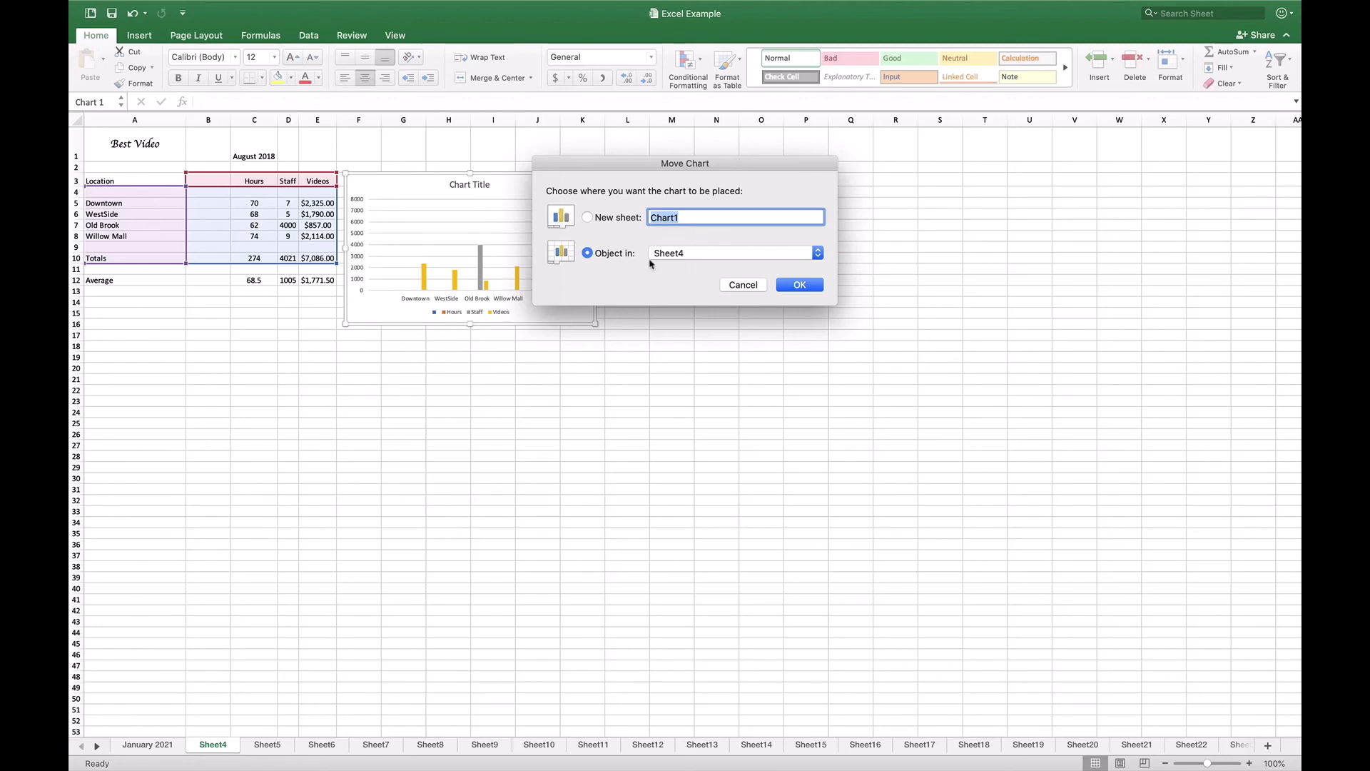
click(586, 218)
click(789, 285)
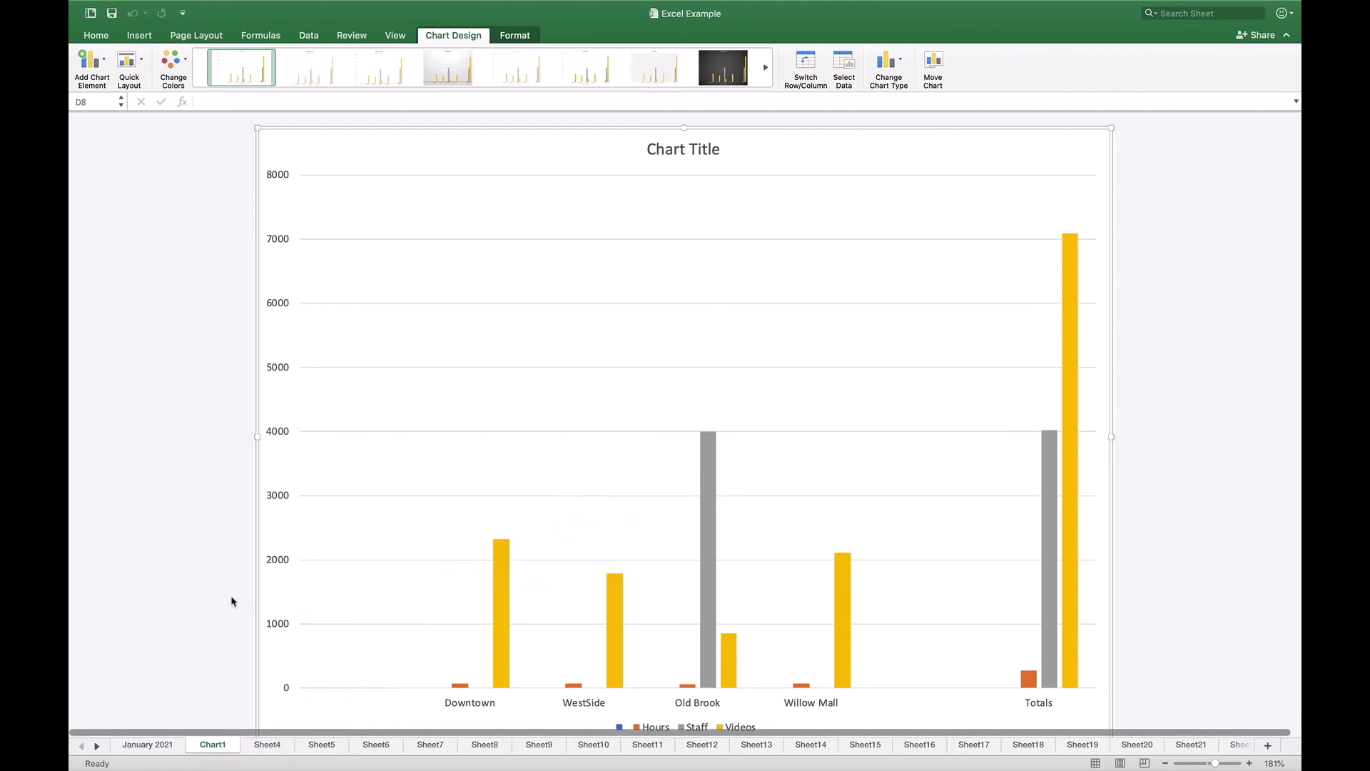
Step: View the data on Sheet4 and the chart on the Chart1 sheet in turn, ending on Sheet4
click(261, 747)
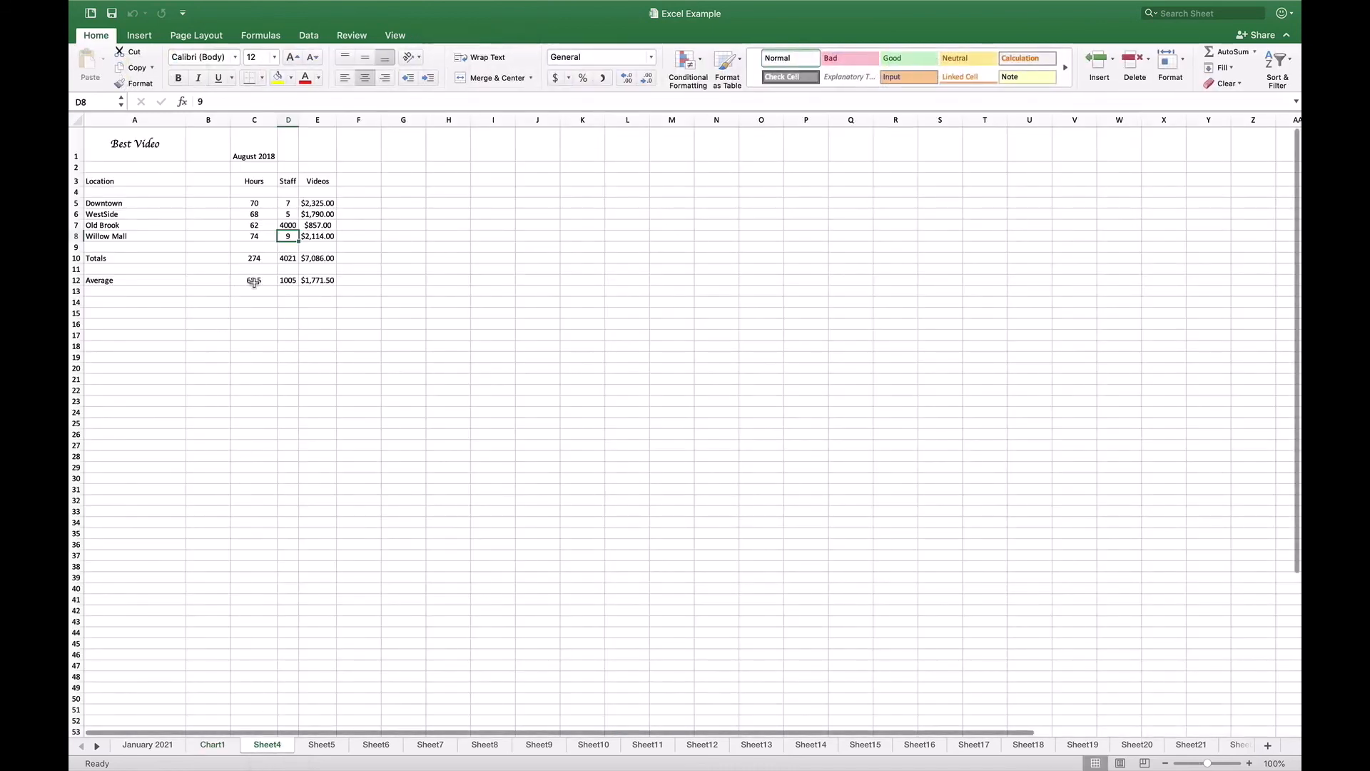
click(227, 745)
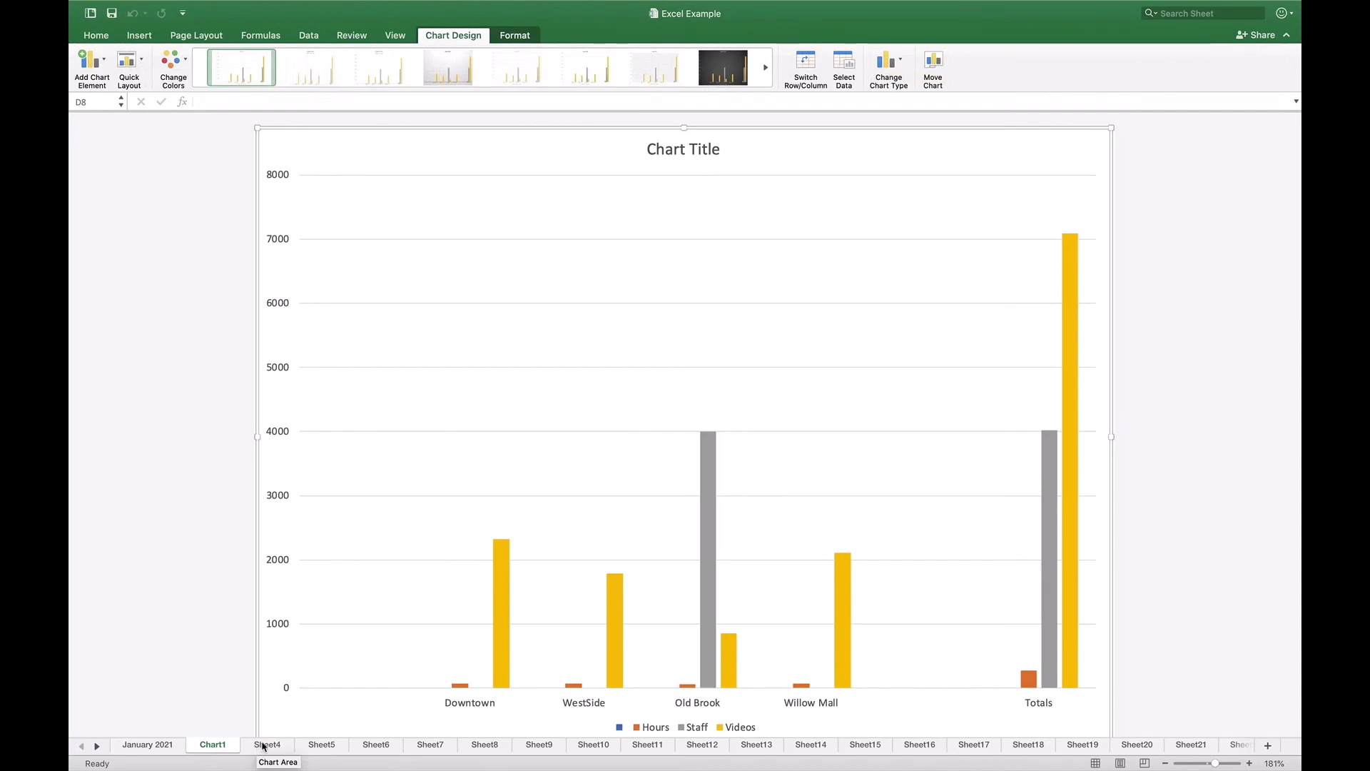
click(264, 747)
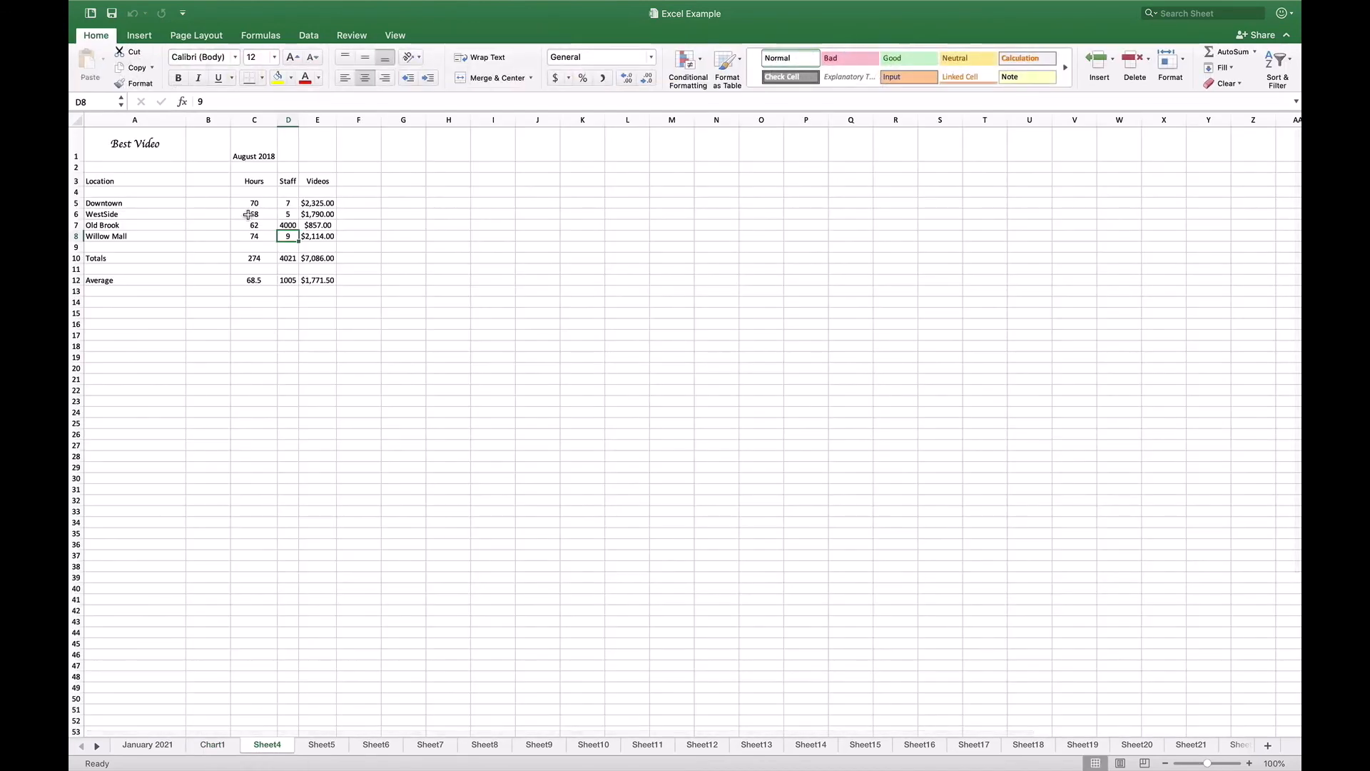
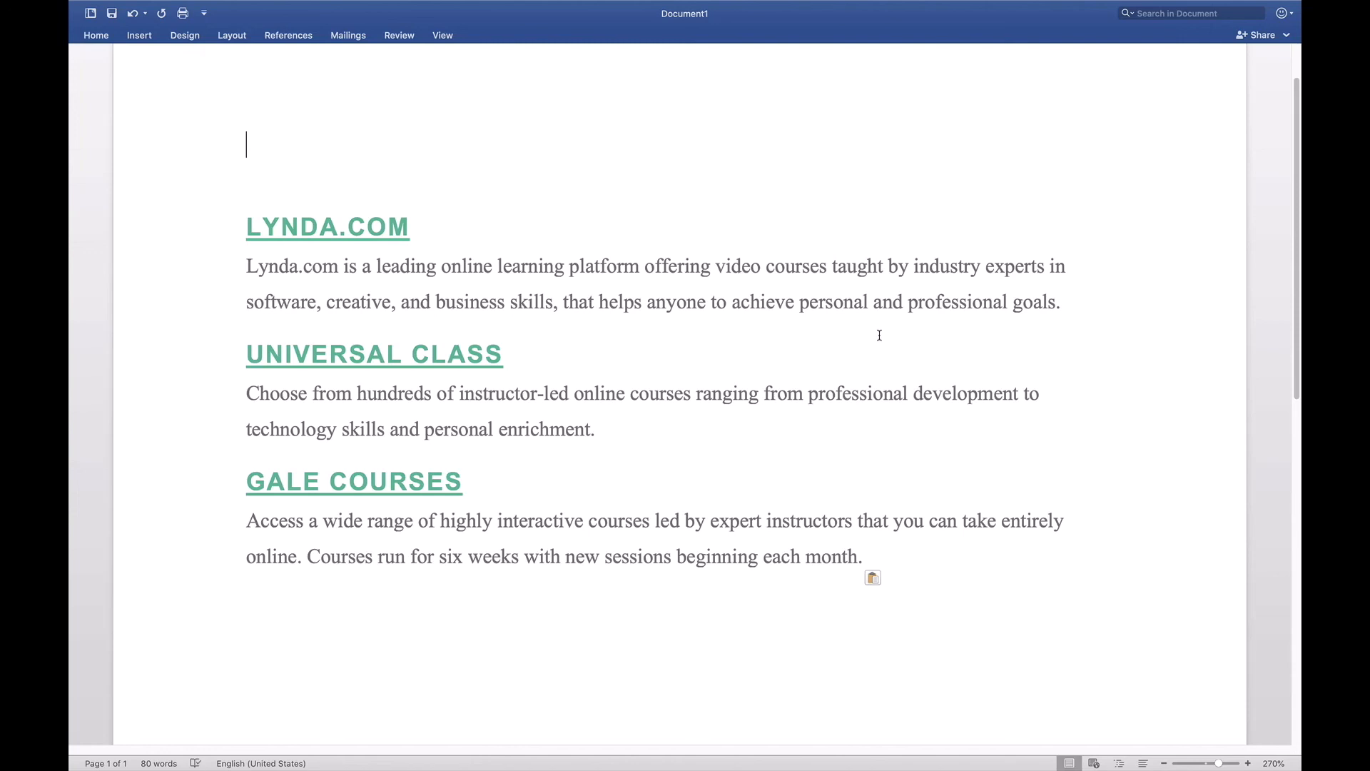
text(C)
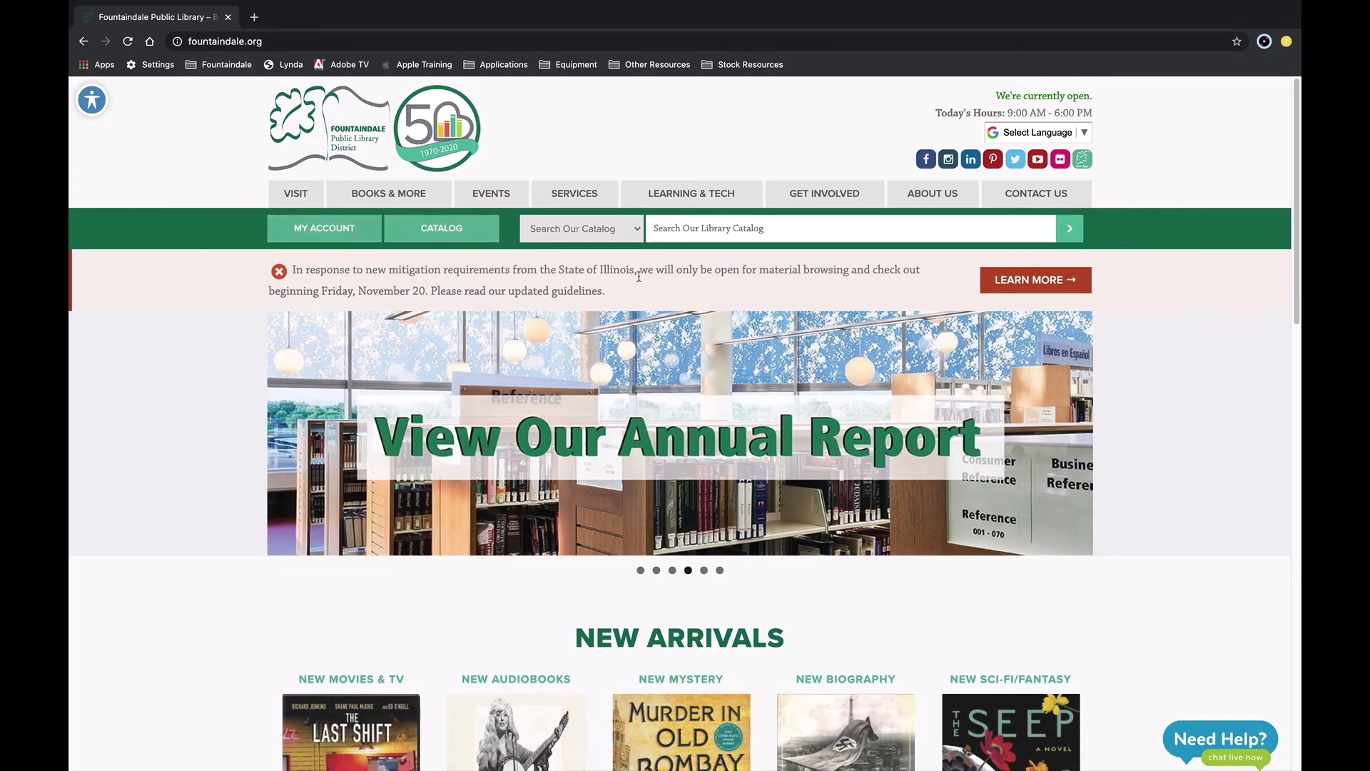
Step: In Chrome, open the Fountaindale library's eResources page and expand the Lifelong Learning category to review its online course resources
mouse_move(689, 194)
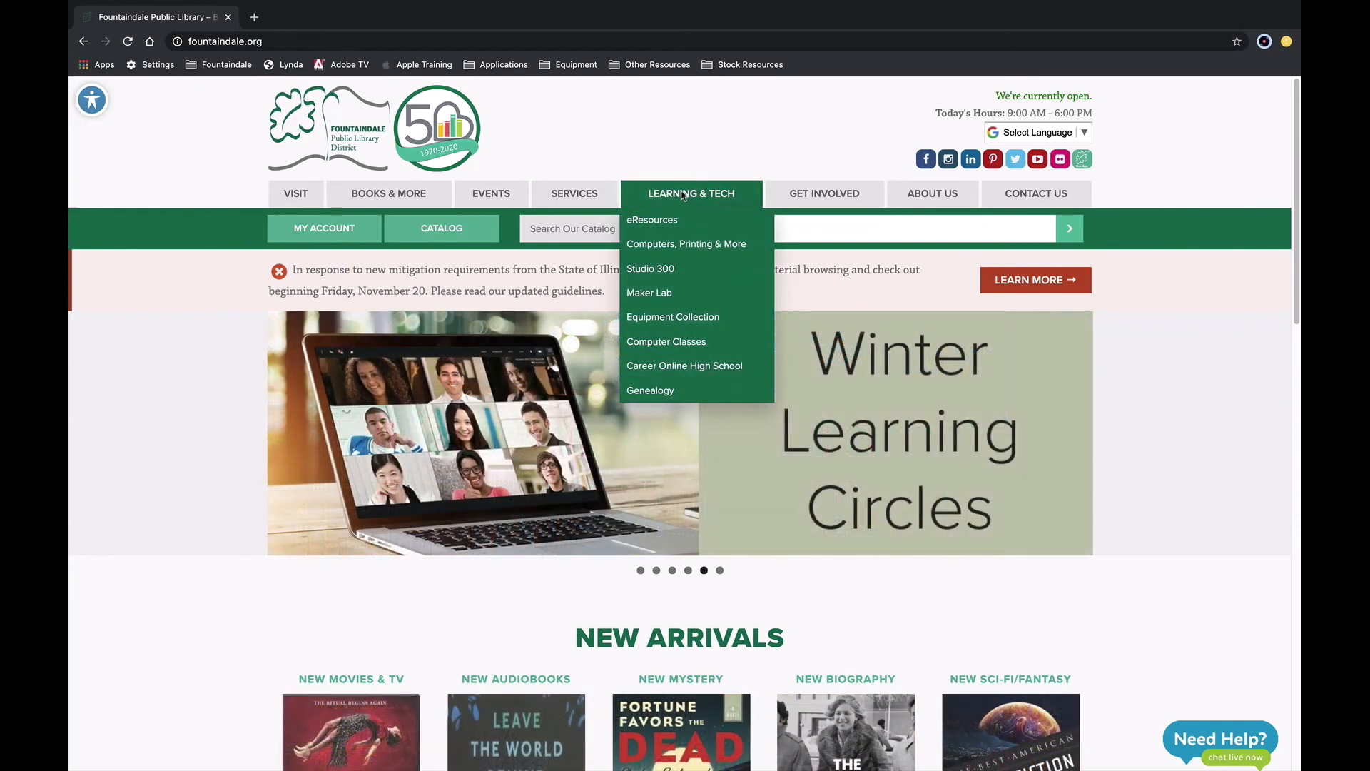
click(665, 226)
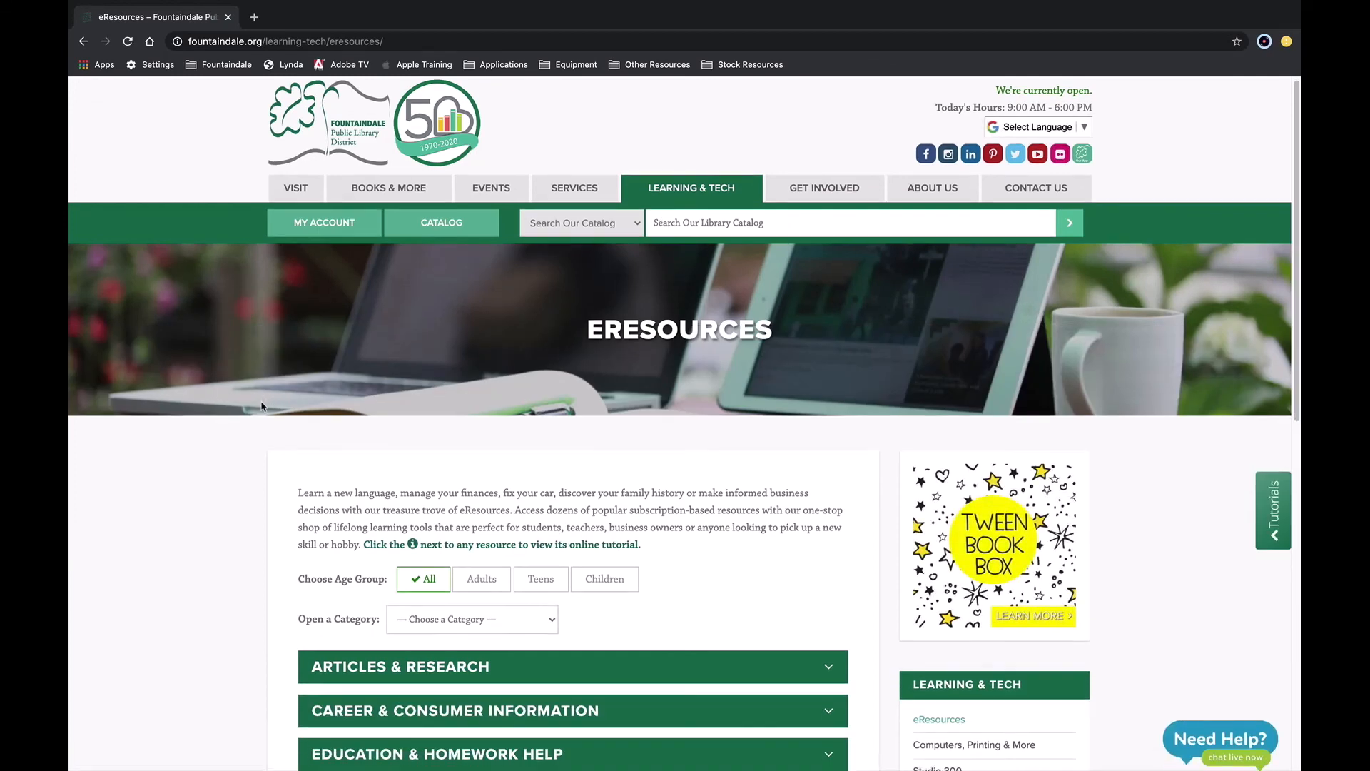
scroll(264, 405, down, 5)
scroll(261, 405, down, 2)
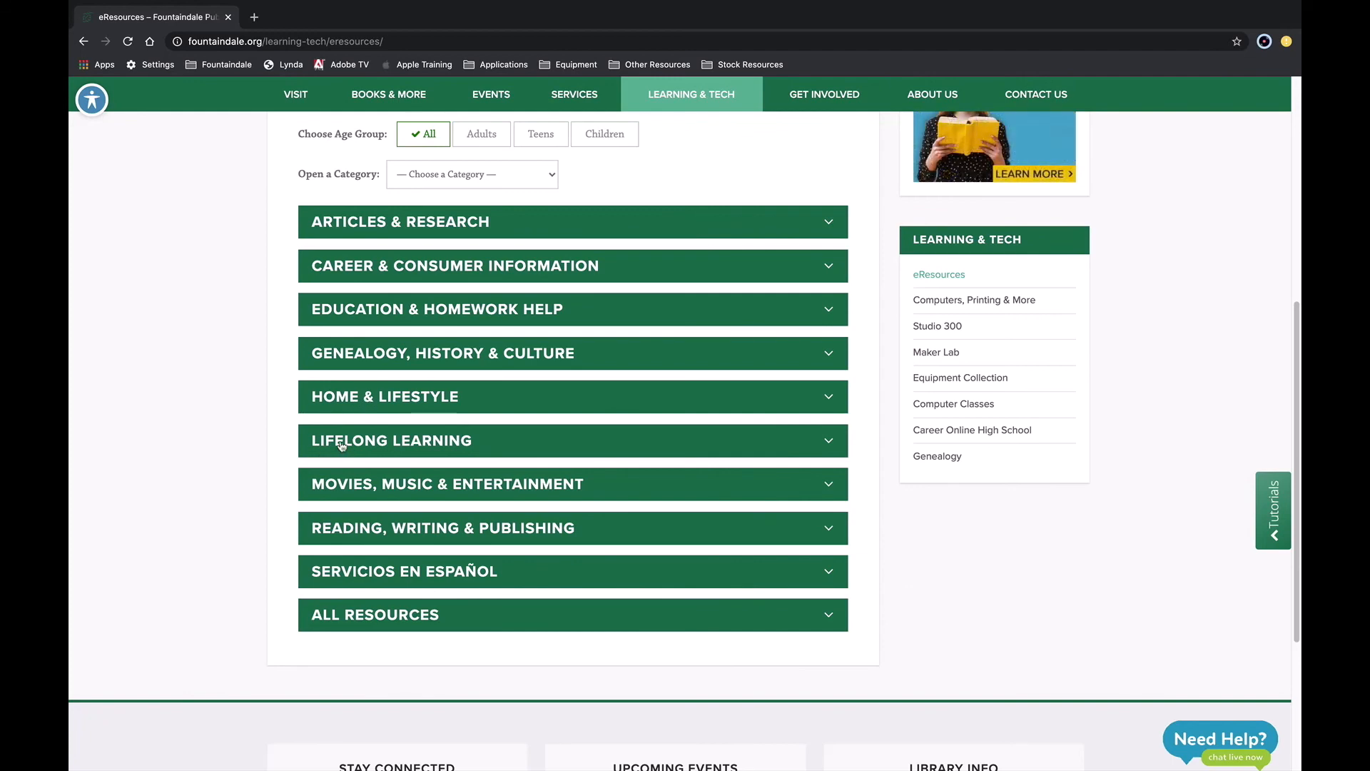
click(341, 446)
scroll(229, 450, down, 4)
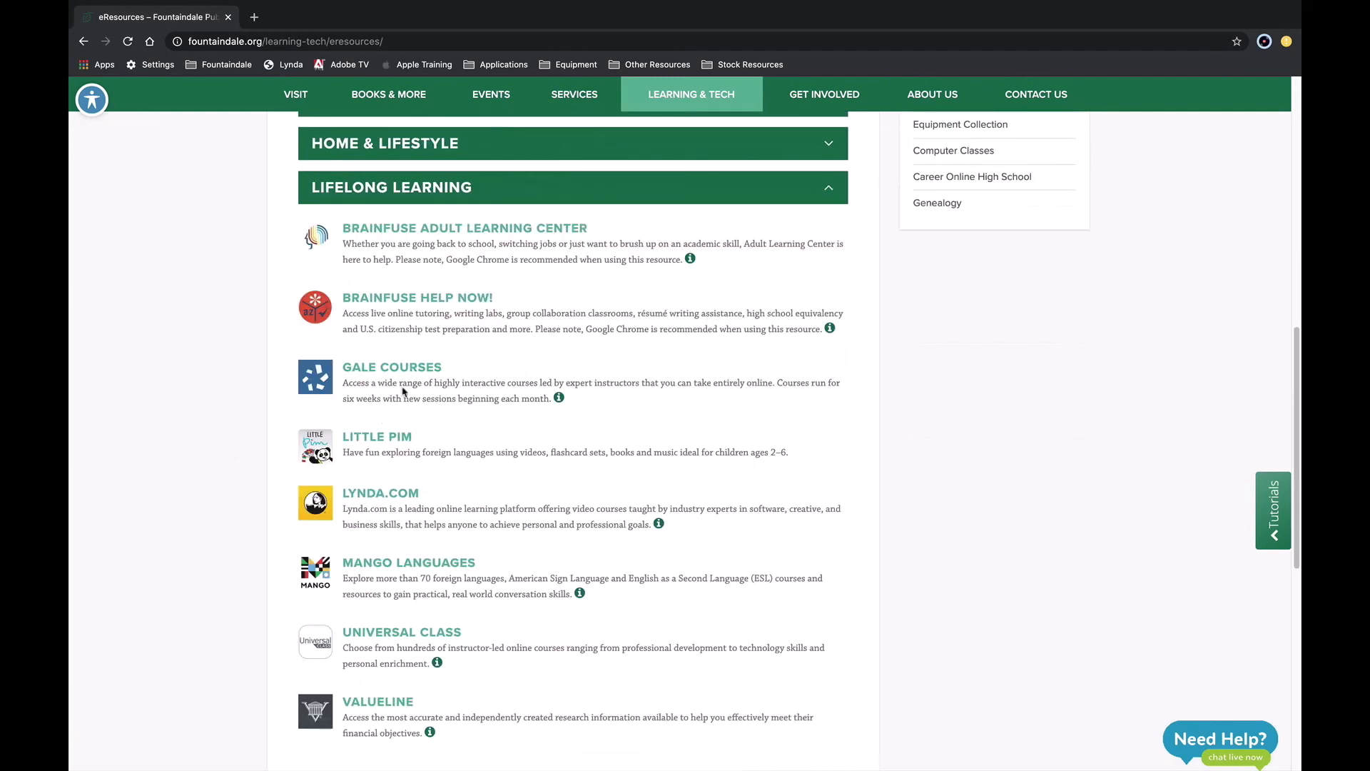
scroll(404, 391, down, 3)
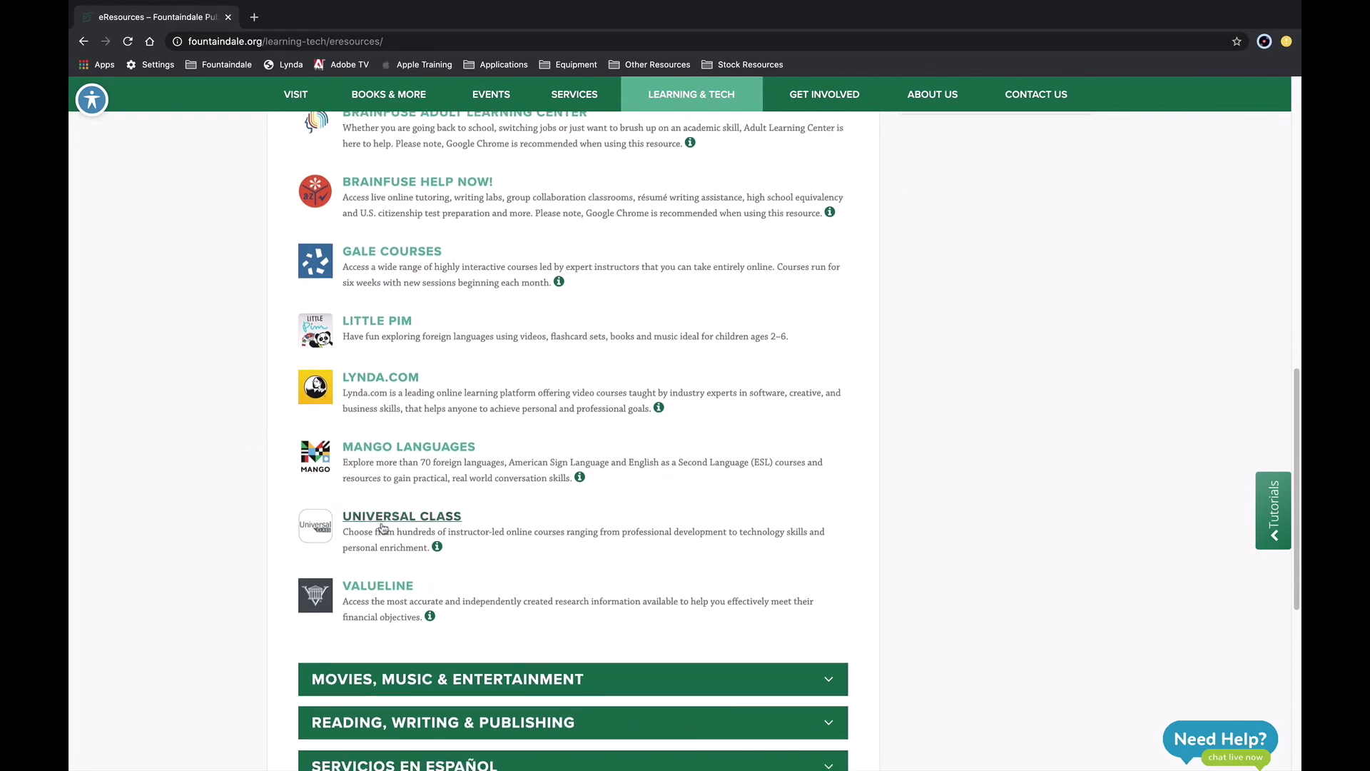